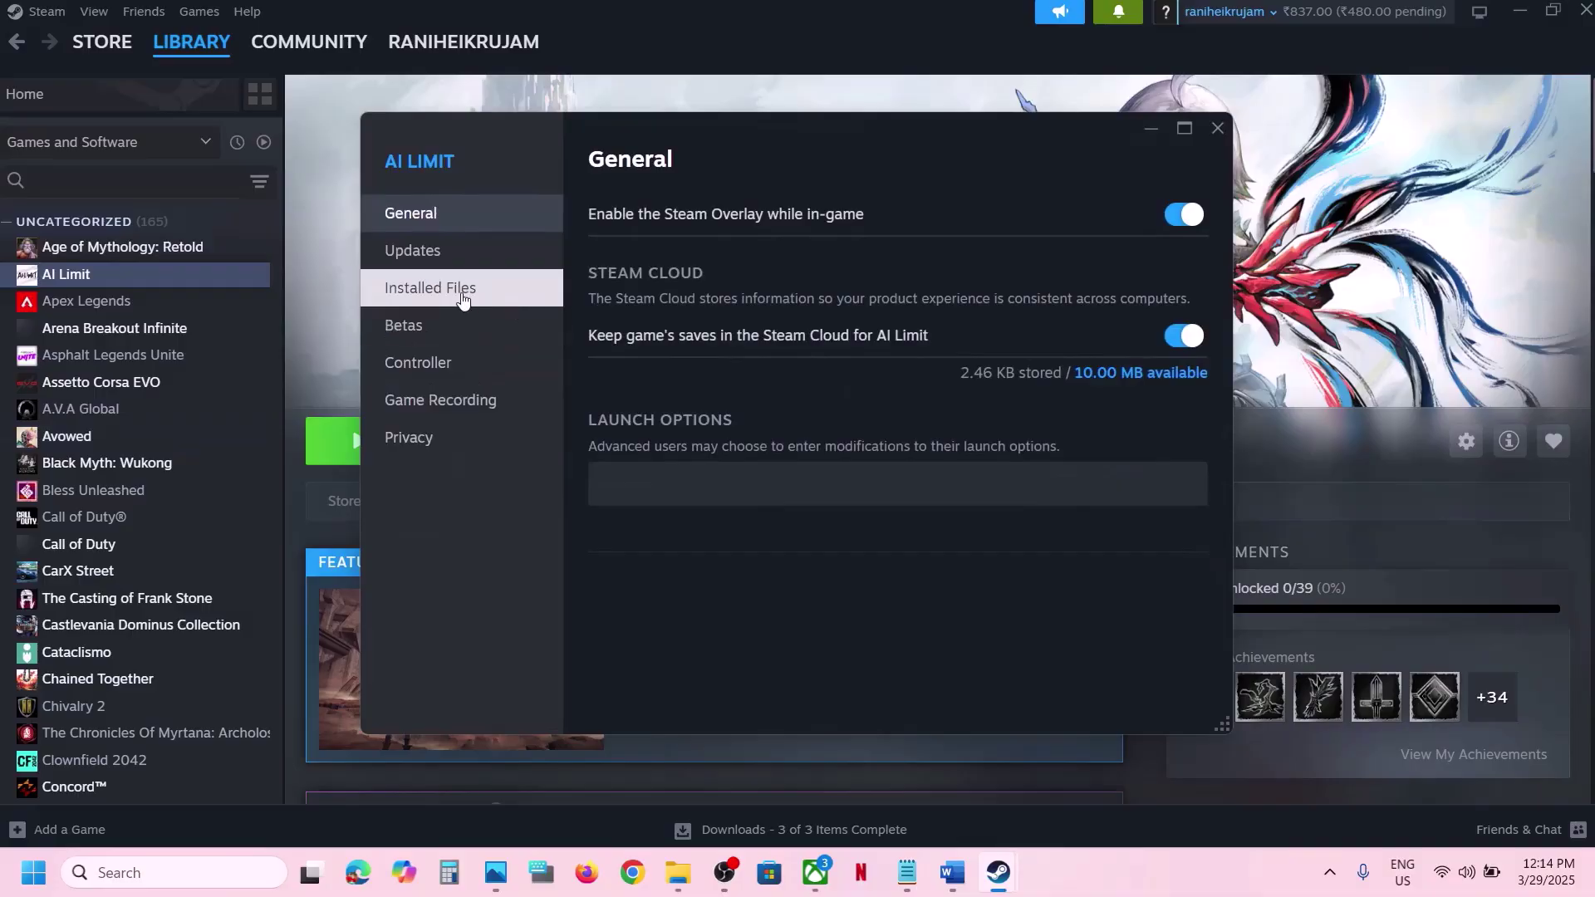
- Verify the integrity of AI Limit's installed game files
{"action": "left_click", "coordinate": [462, 291]}
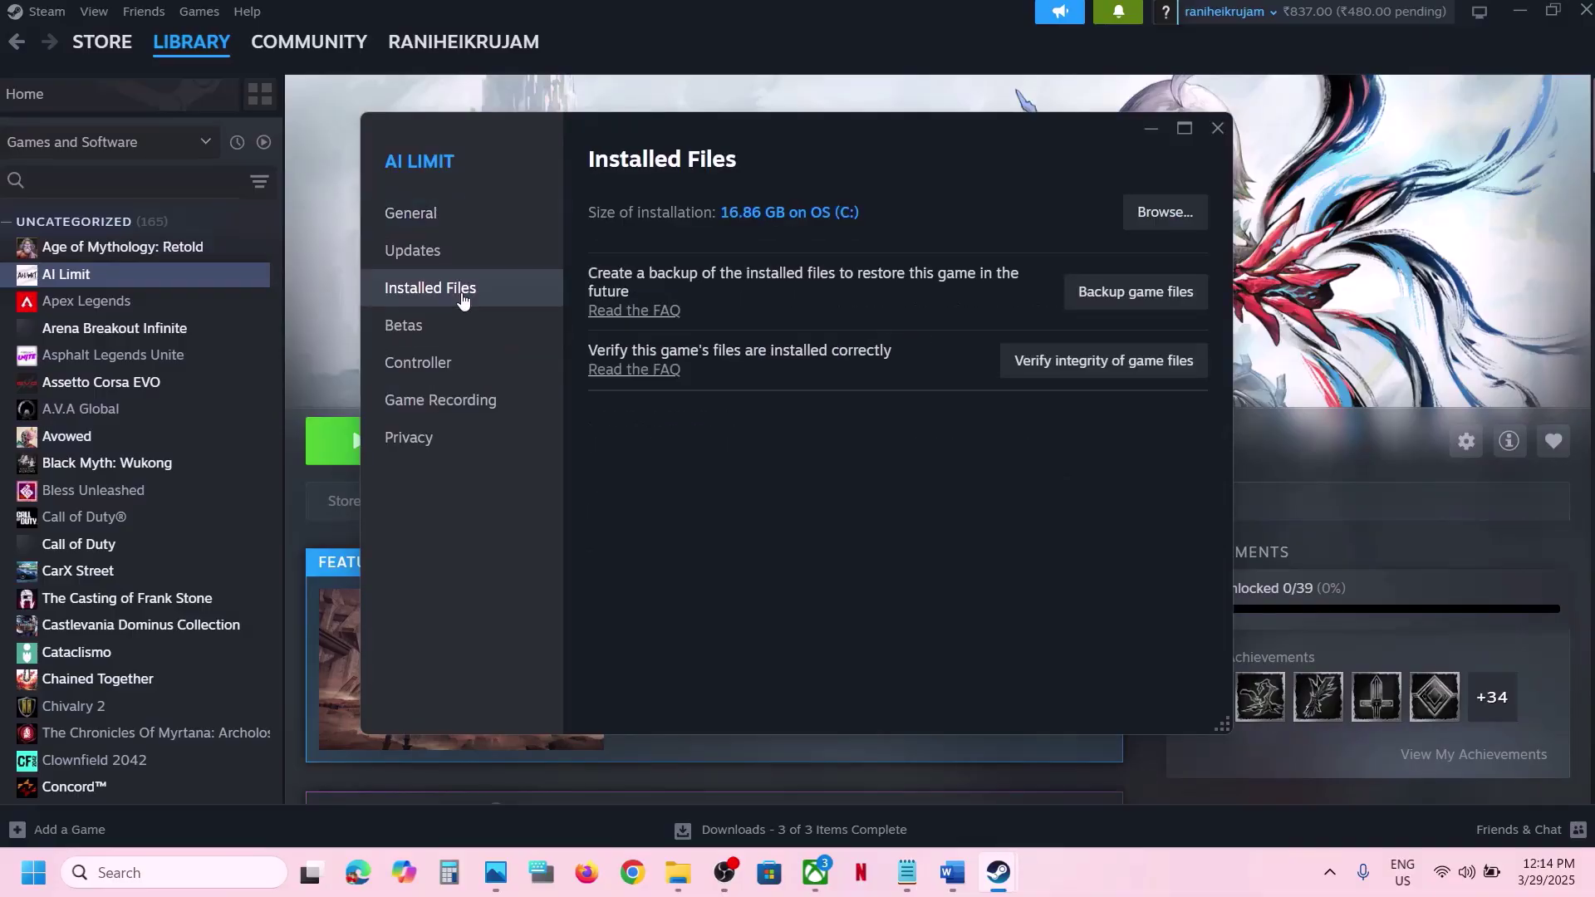
{"action": "left_click", "coordinate": [1090, 364]}
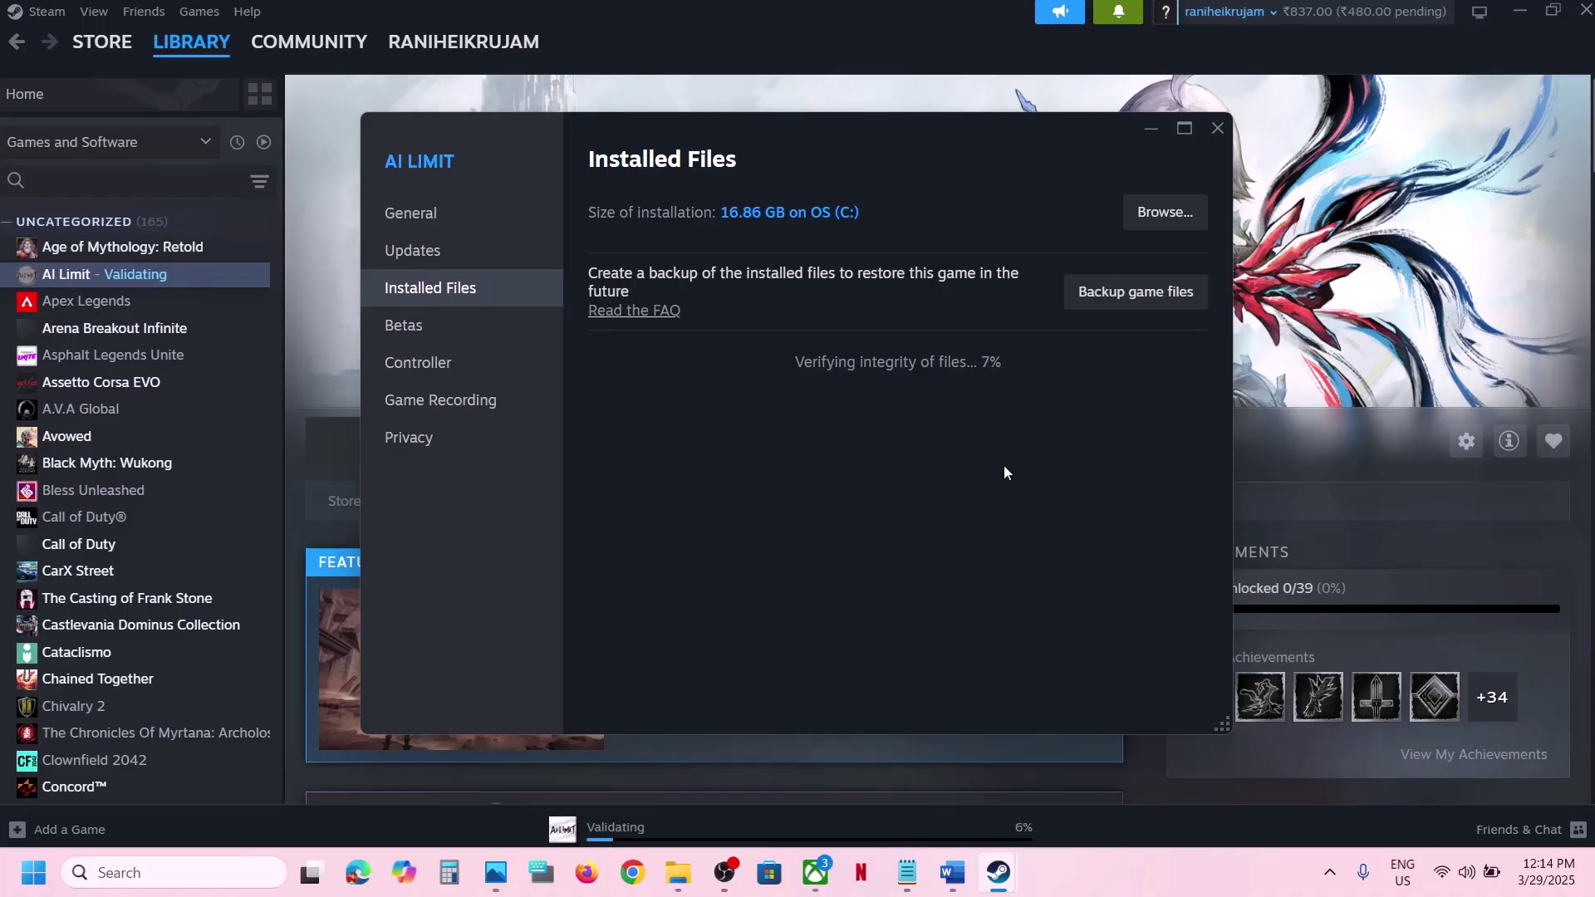
- Switch to the Word document and highlight its Step 1 on verifying game files and Step 2 on launch options
{"action": "left_click", "coordinate": [952, 872]}
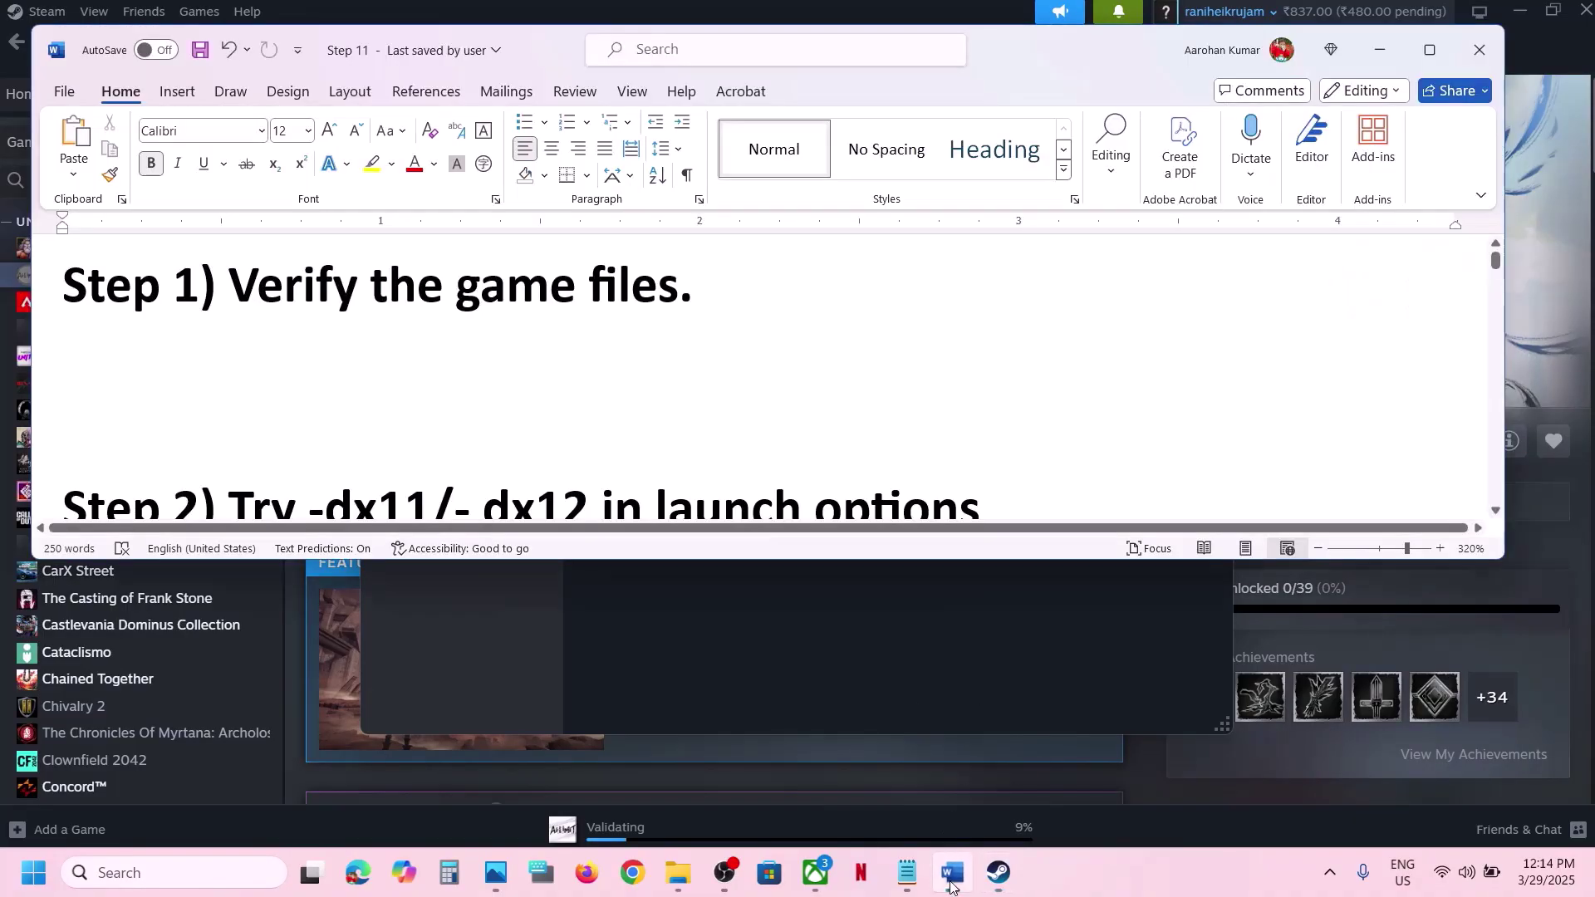
{"action": "left_click_drag", "start_coordinate": [233, 286], "coordinate": [690, 308]}
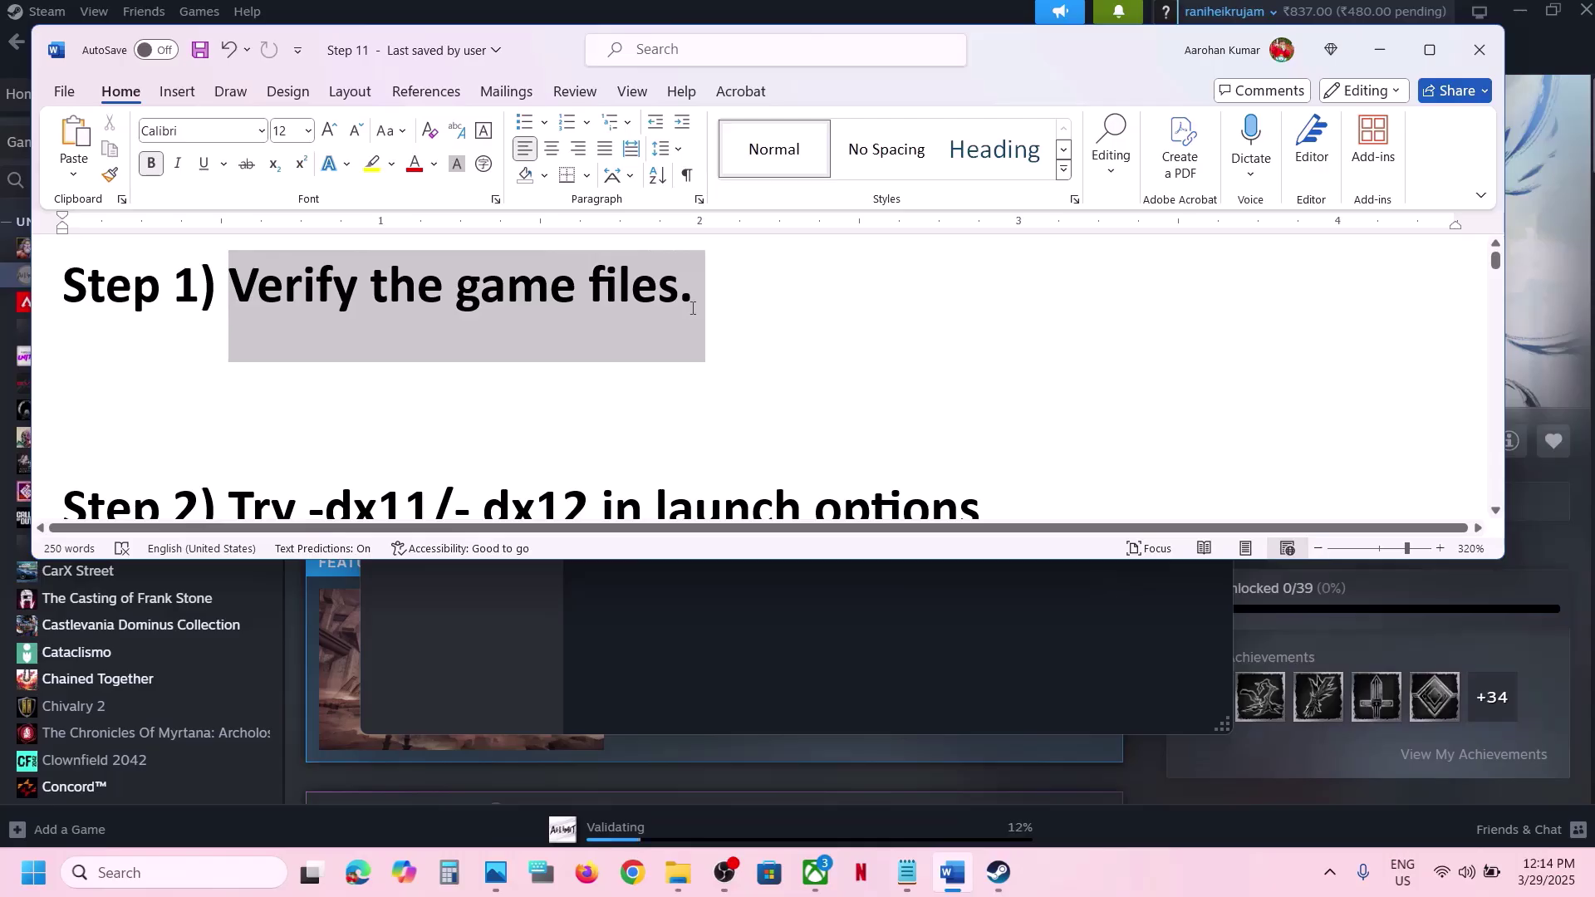
{"action": "scroll", "coordinate": [665, 349], "scroll_direction": "down", "scroll_amount": 3}
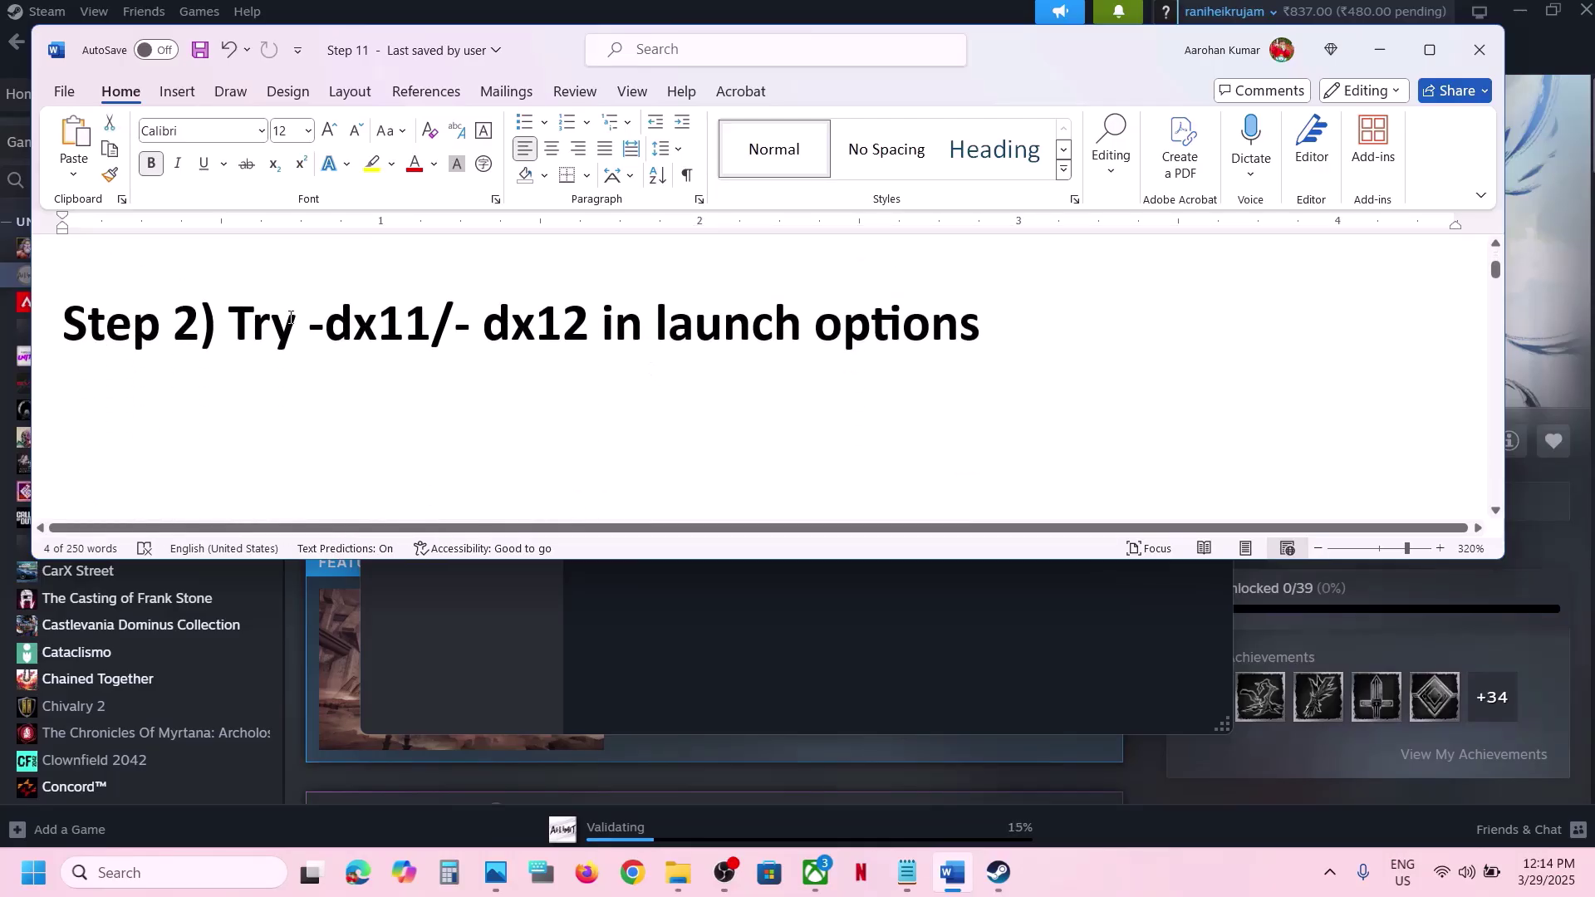
{"action": "left_click_drag", "start_coordinate": [270, 322], "coordinate": [828, 328]}
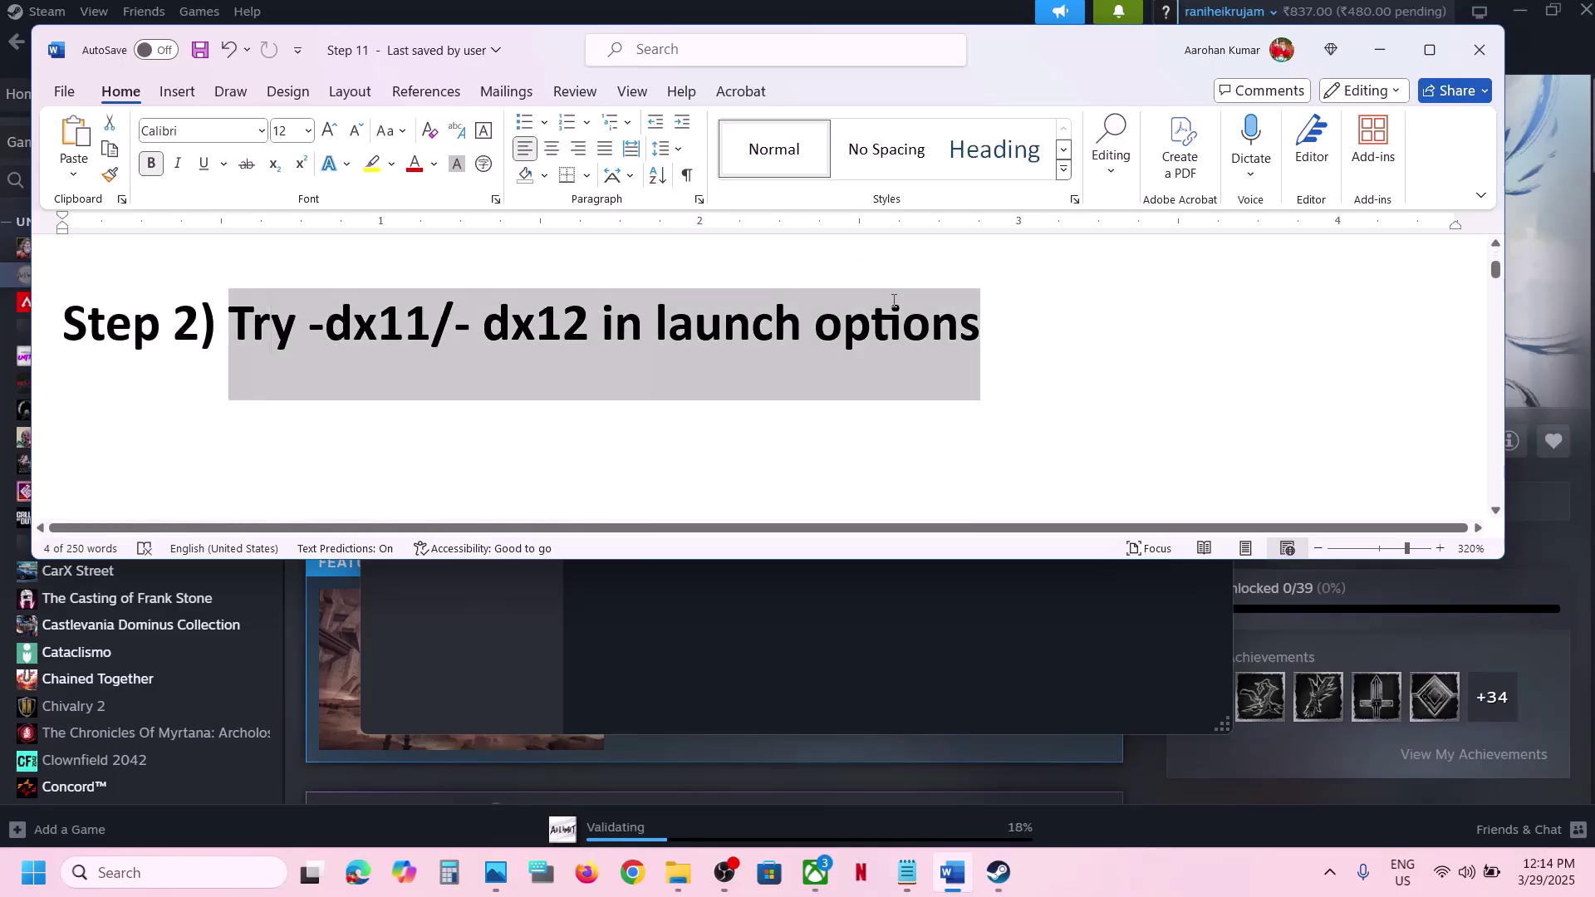
- Return to Steam and set AI Limit's launch options to -dx11 in the game's properties
{"action": "left_click", "coordinate": [1543, 316]}
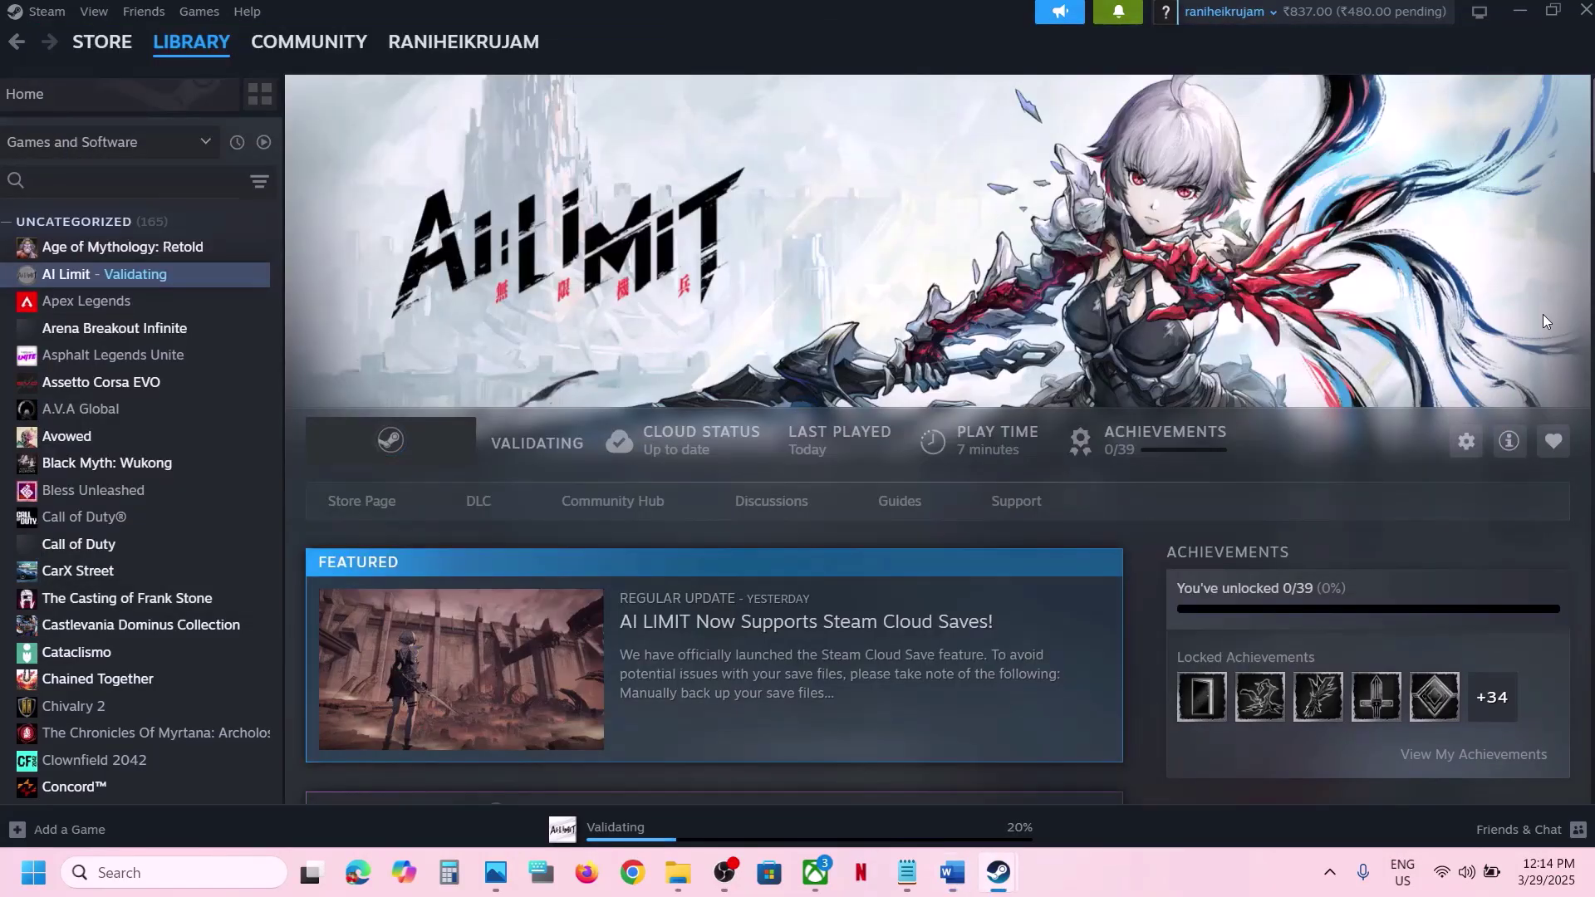
{"action": "right_click", "coordinate": [170, 278]}
{"action": "left_click", "coordinate": [255, 411]}
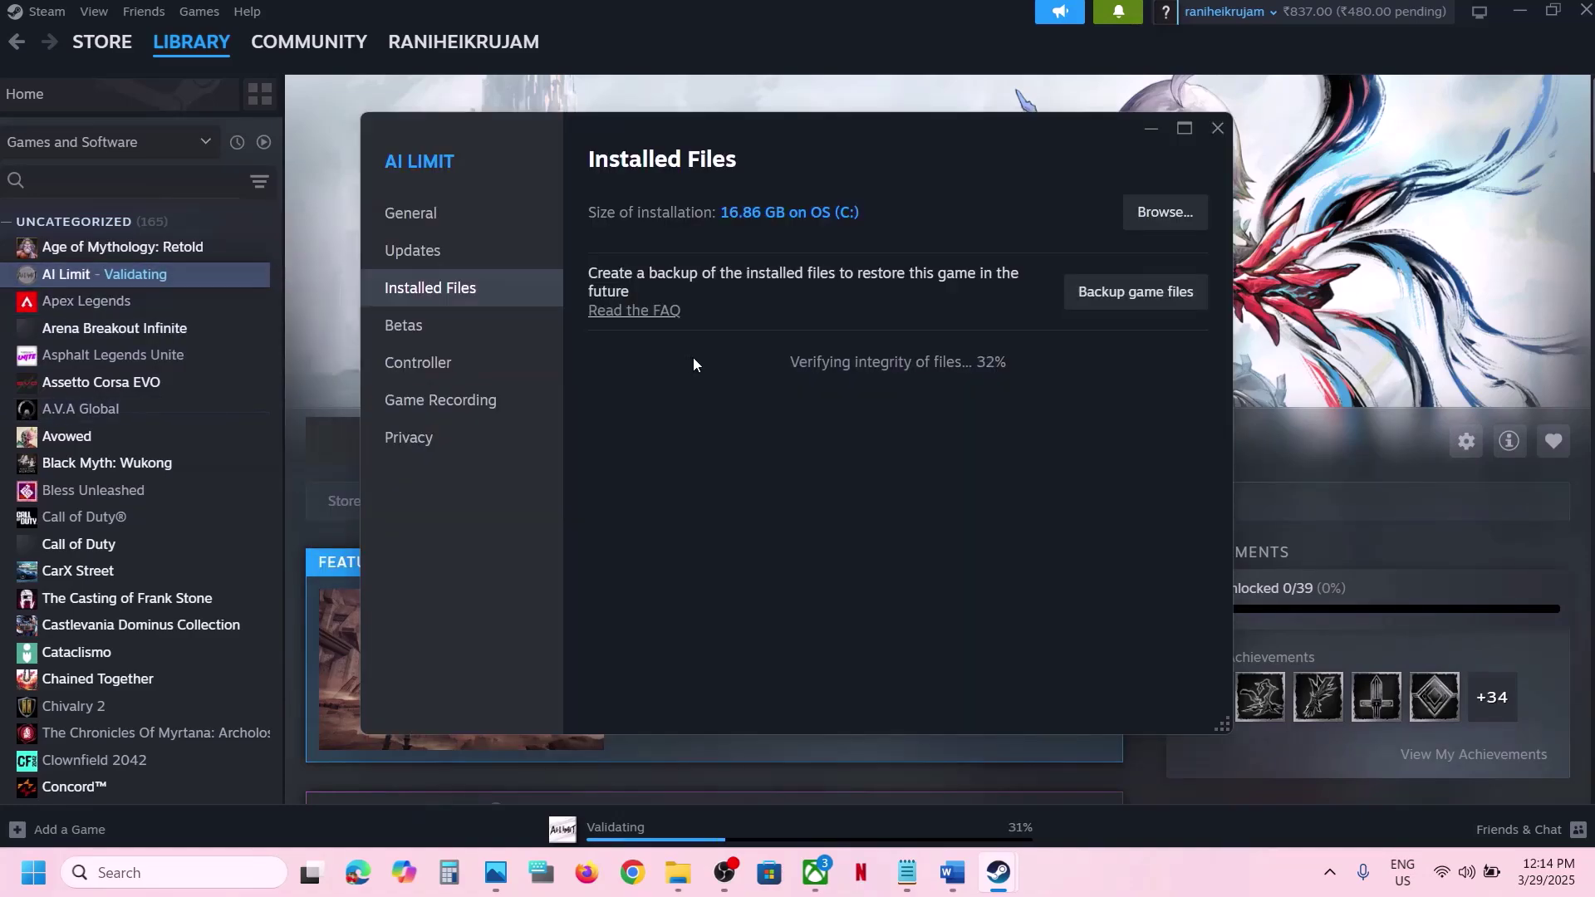
{"action": "left_click", "coordinate": [438, 222]}
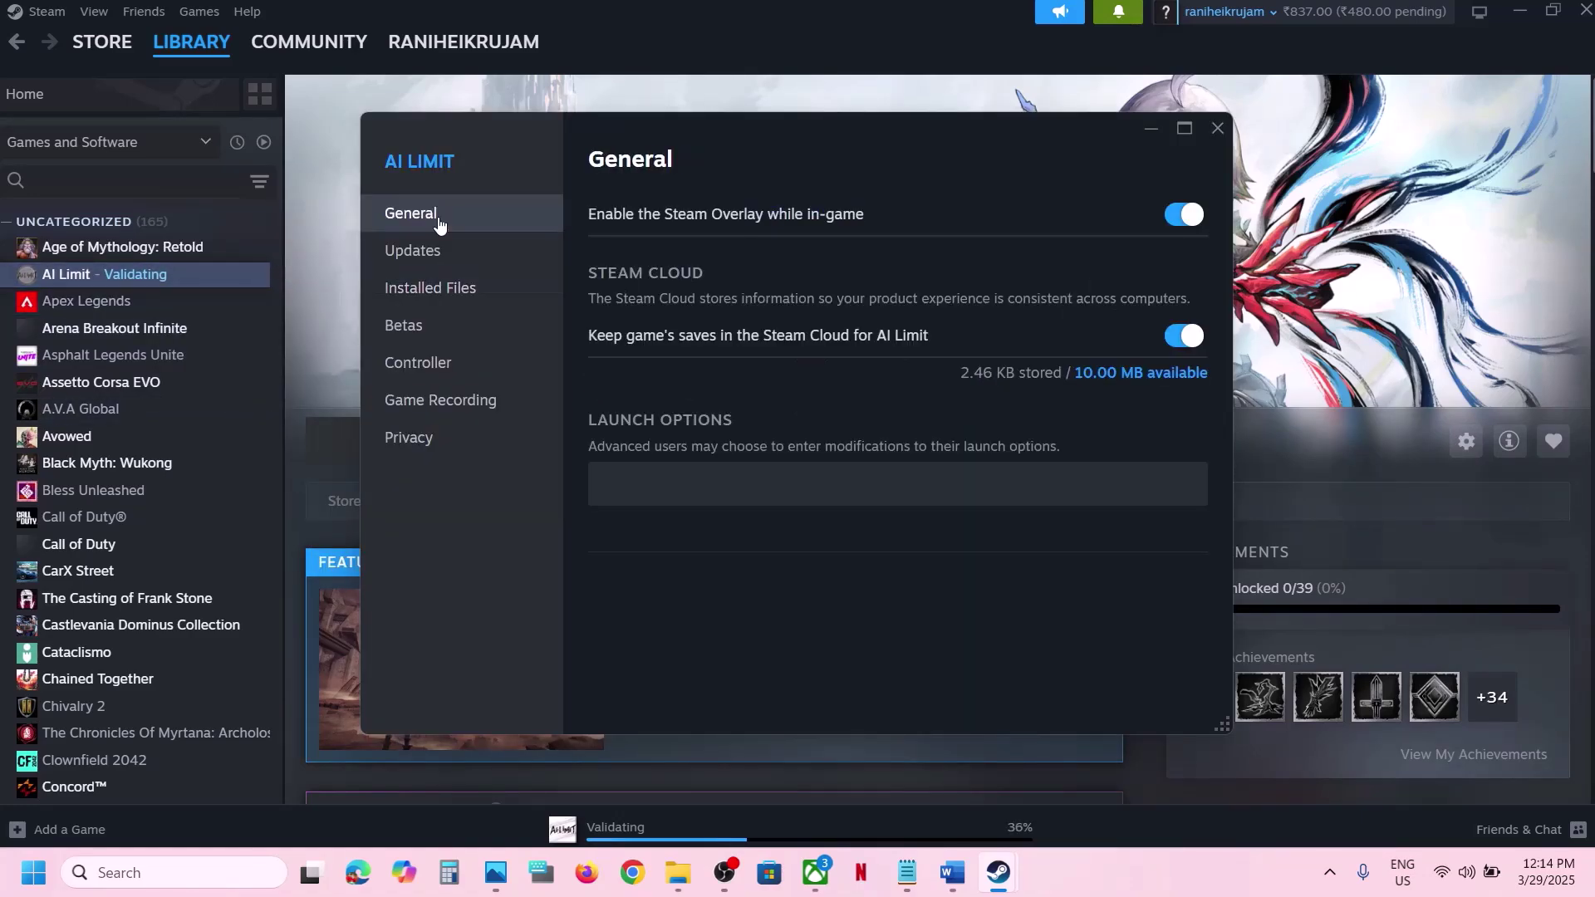
{"action": "left_click", "coordinate": [679, 476]}
{"action": "type", "text": "-"}
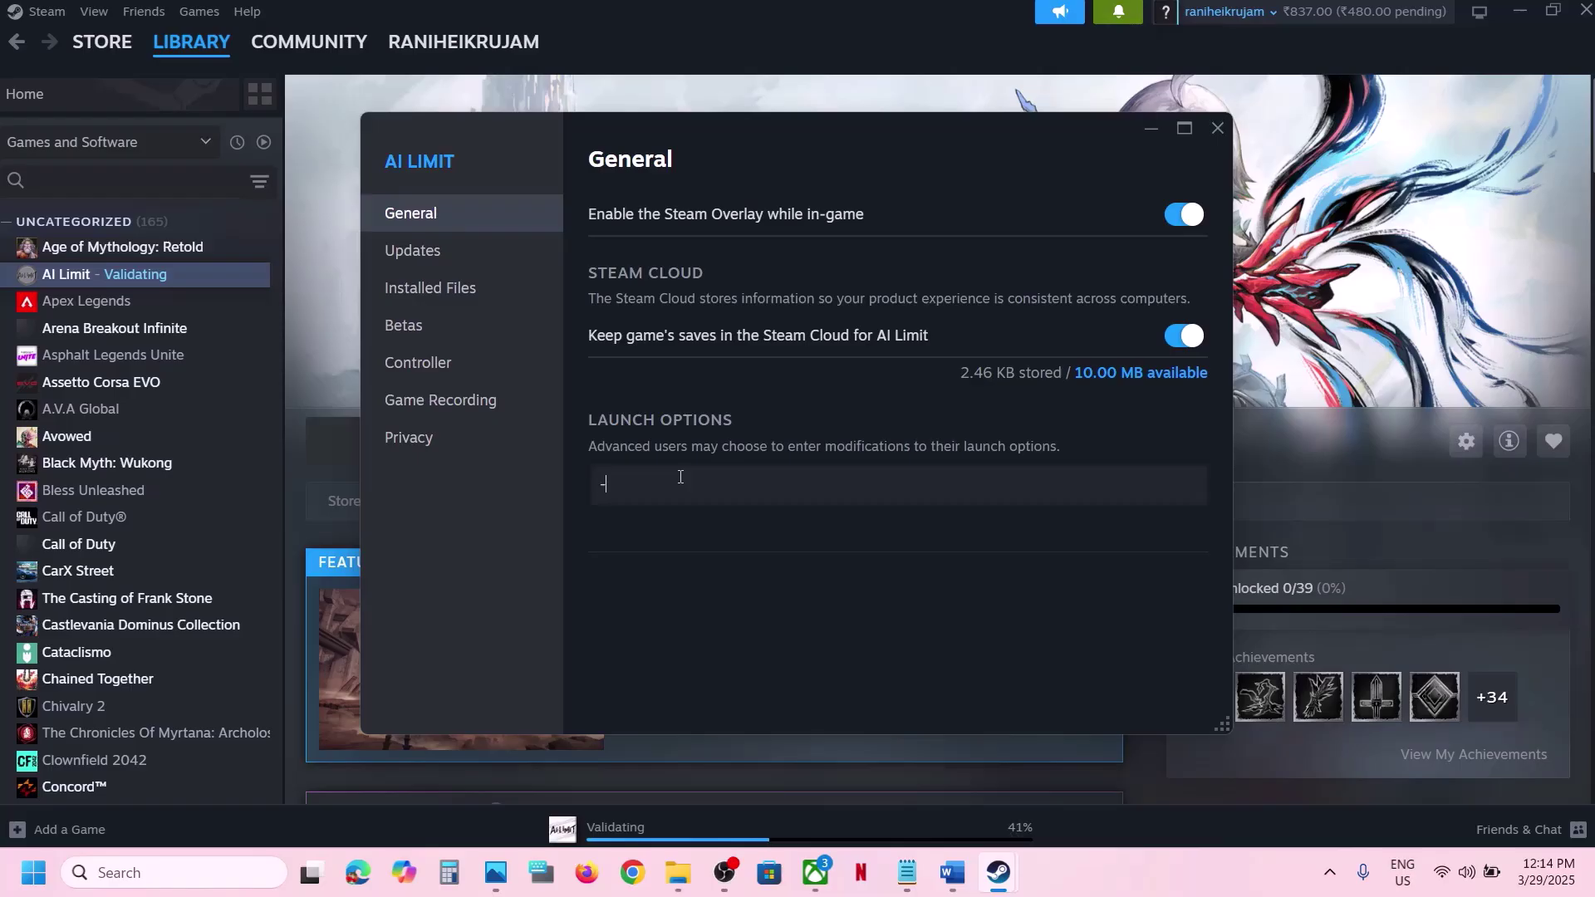
{"action": "type", "text": "dx11"}
{"action": "left_click", "coordinate": [1216, 130]}
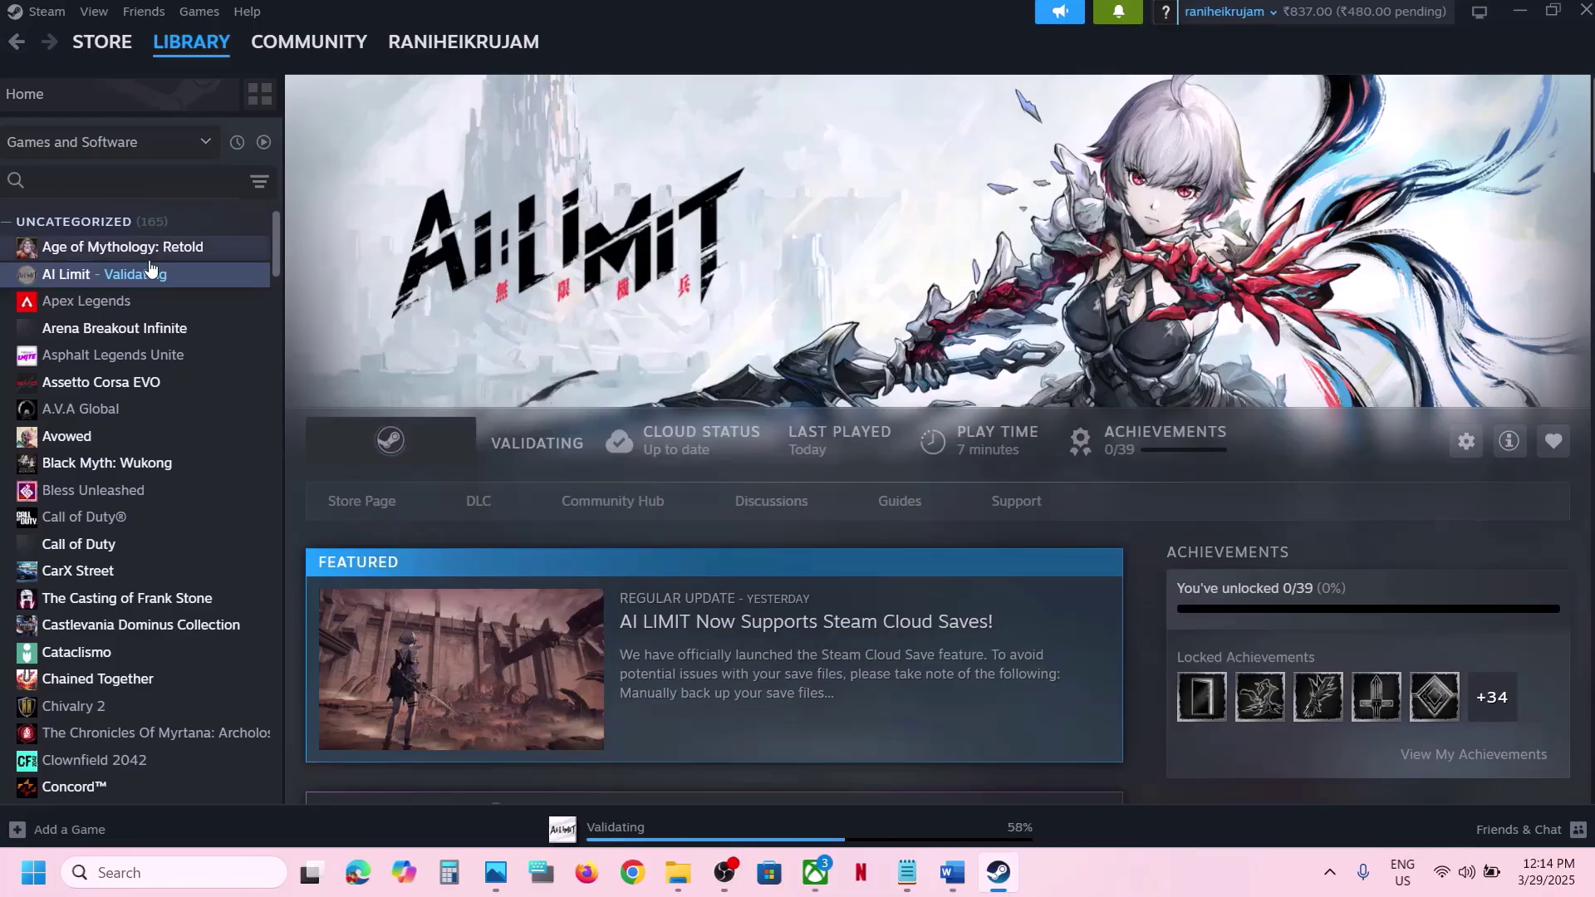
- Reopen AI Limit's properties and replace the launch option with -dx12
{"action": "right_click", "coordinate": [143, 275]}
{"action": "left_click", "coordinate": [192, 411]}
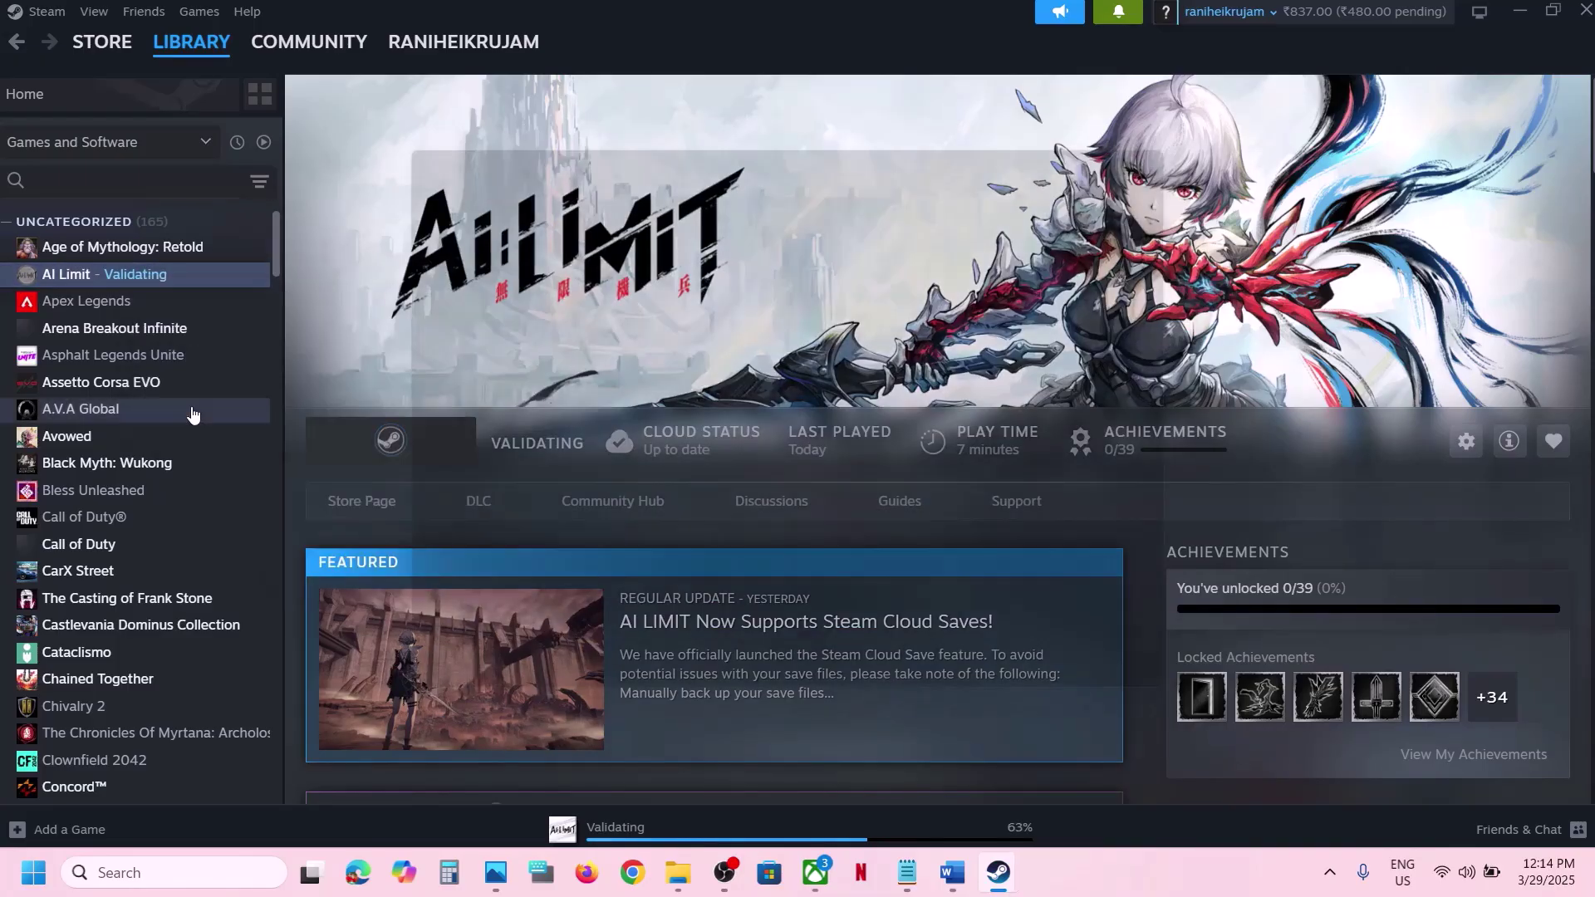
{"action": "left_click_drag", "start_coordinate": [641, 485], "coordinate": [589, 497]}
{"action": "type", "text": "-dx12"}
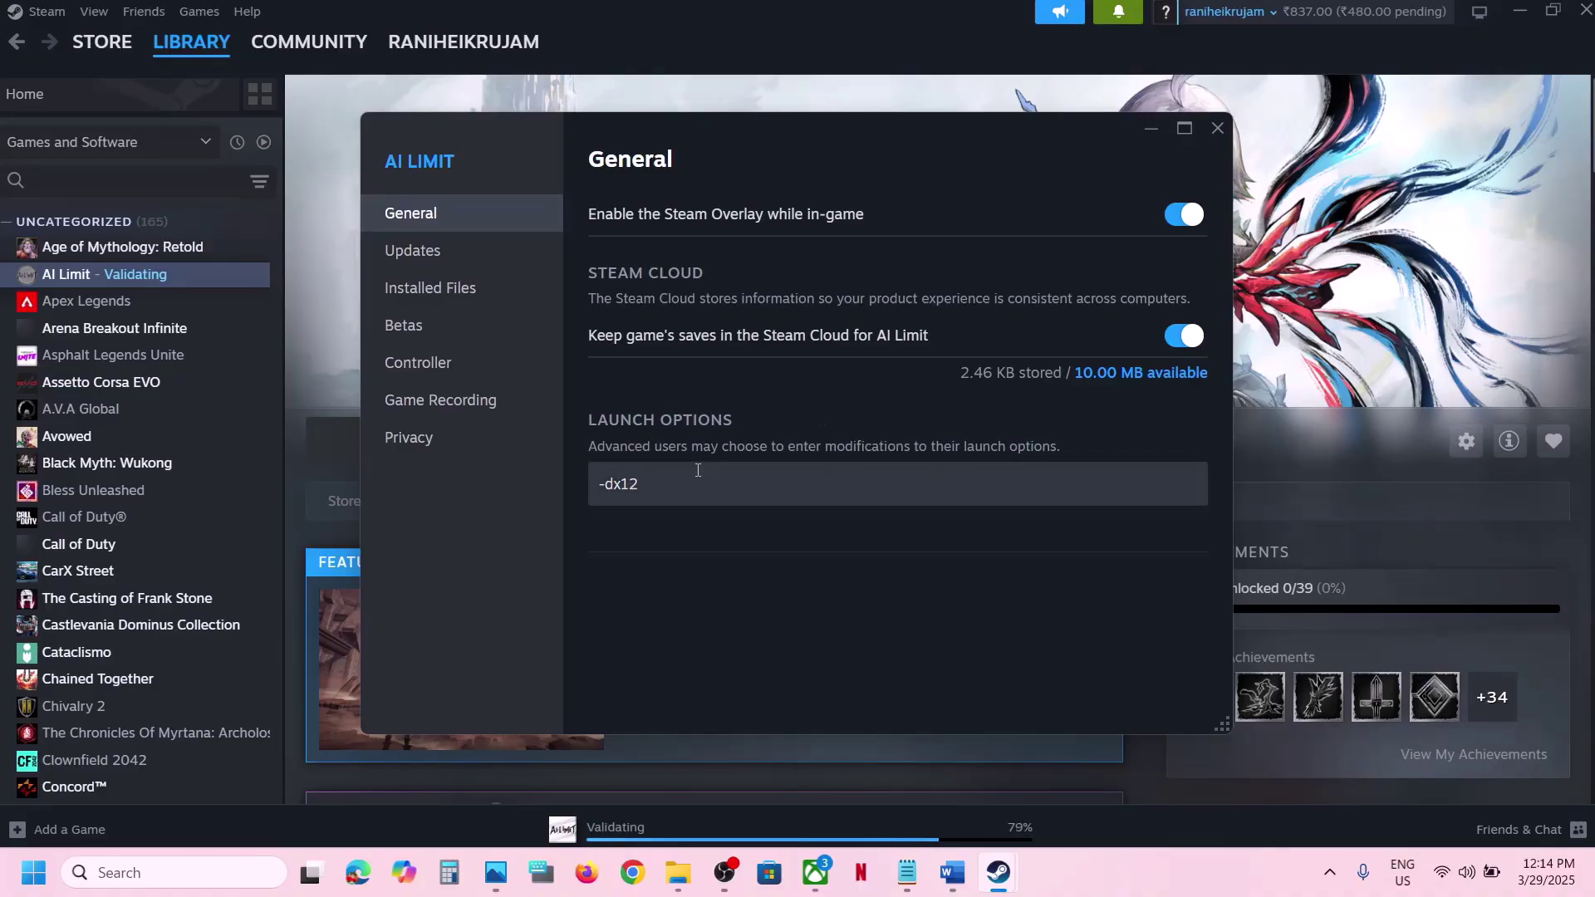
- Clear AI Limit's launch options and close the properties window
{"action": "key", "text": "ctrl+a"}
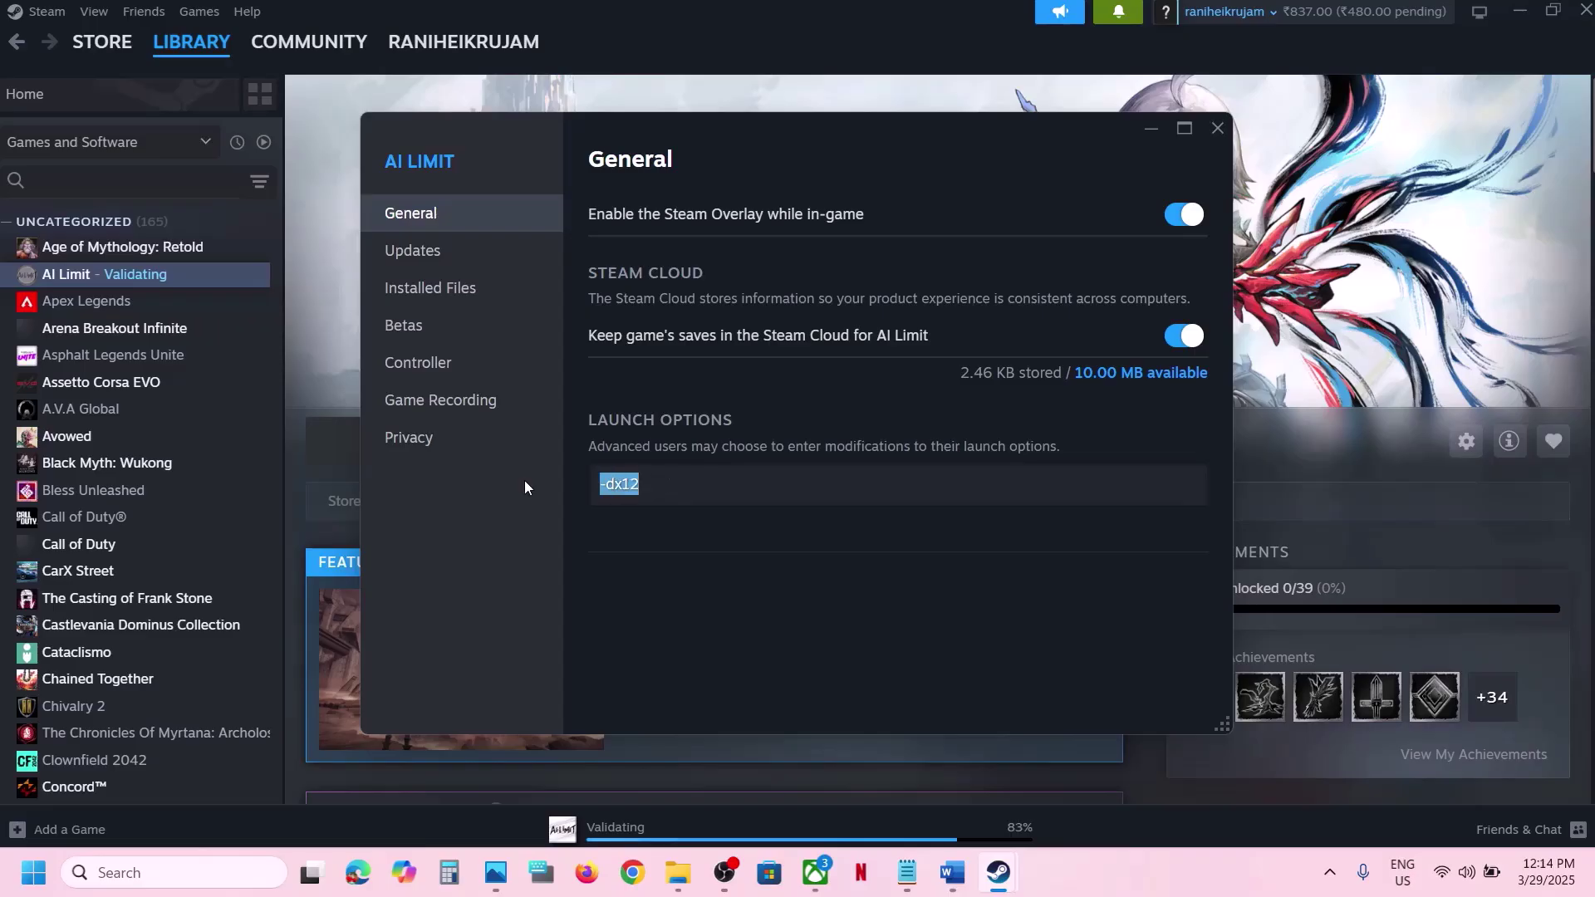
{"action": "key", "text": "BackSpace"}
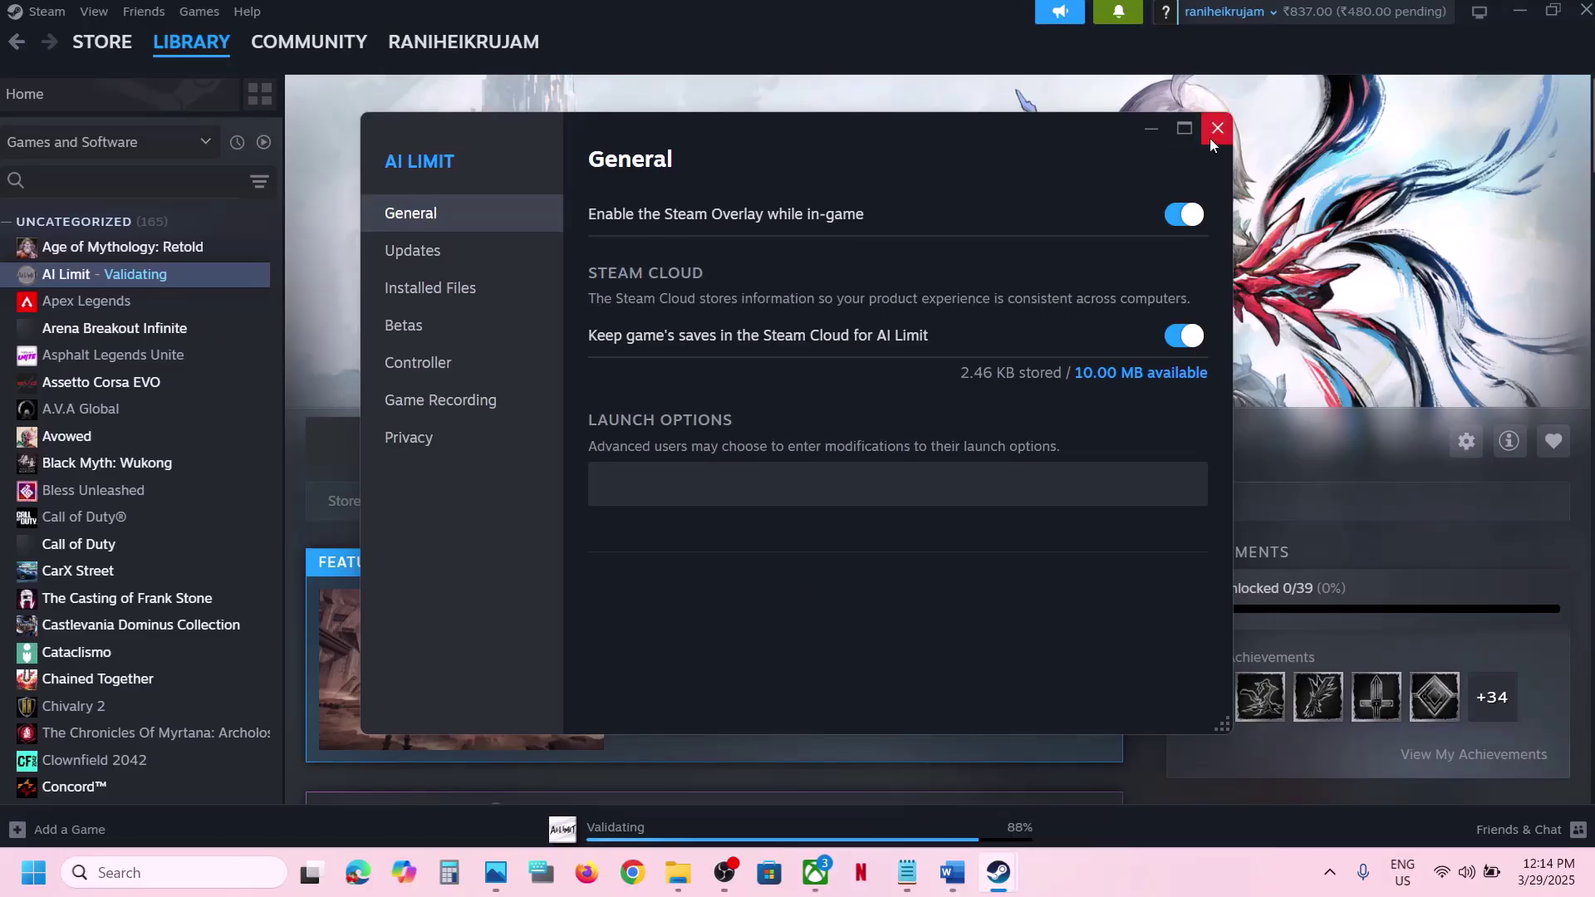
{"action": "left_click", "coordinate": [1216, 129]}
- Switch to the Word document and review Step 3 on clean graphics driver installation, highlighting its NVIDIA and AMD links
{"action": "left_click", "coordinate": [951, 872]}
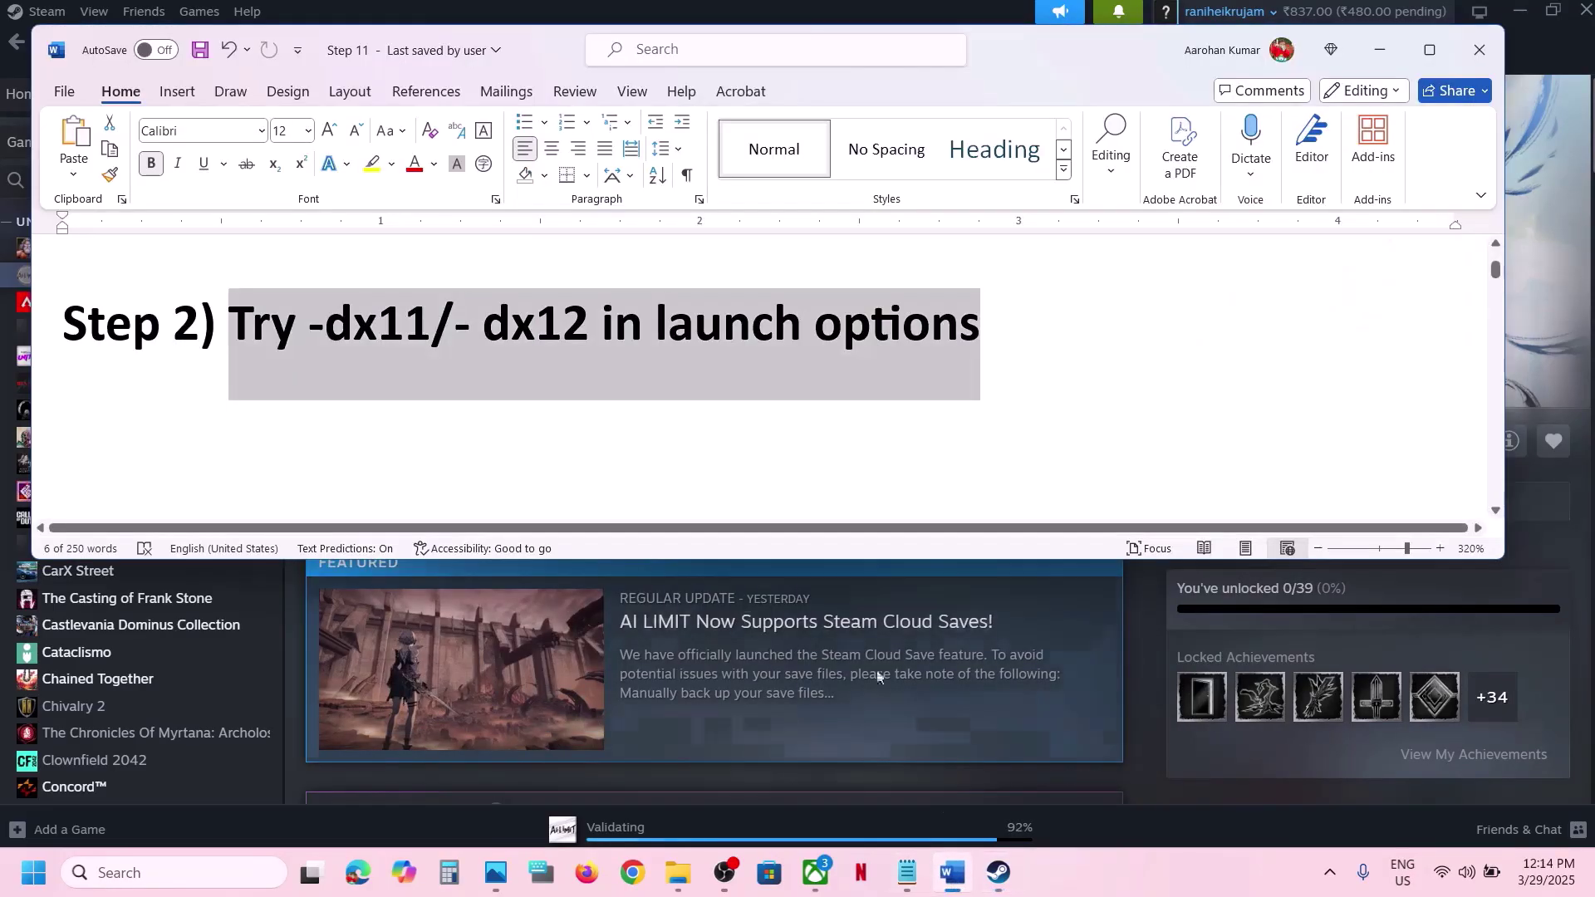
{"action": "scroll", "coordinate": [408, 378], "scroll_direction": "down", "scroll_amount": 4}
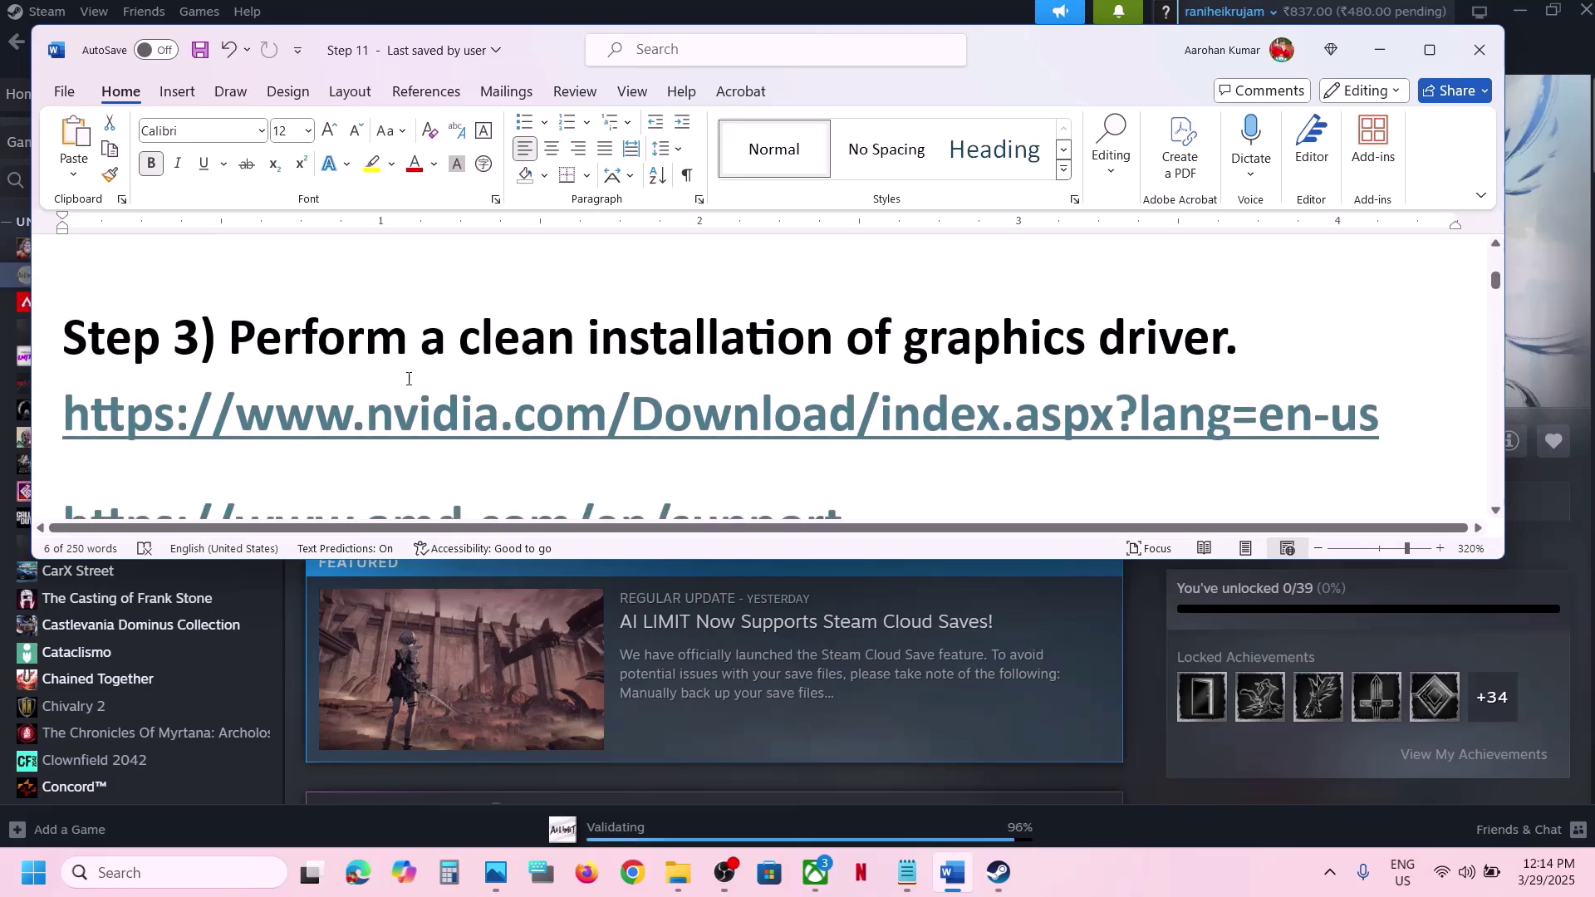
{"action": "left_click", "coordinate": [1429, 50]}
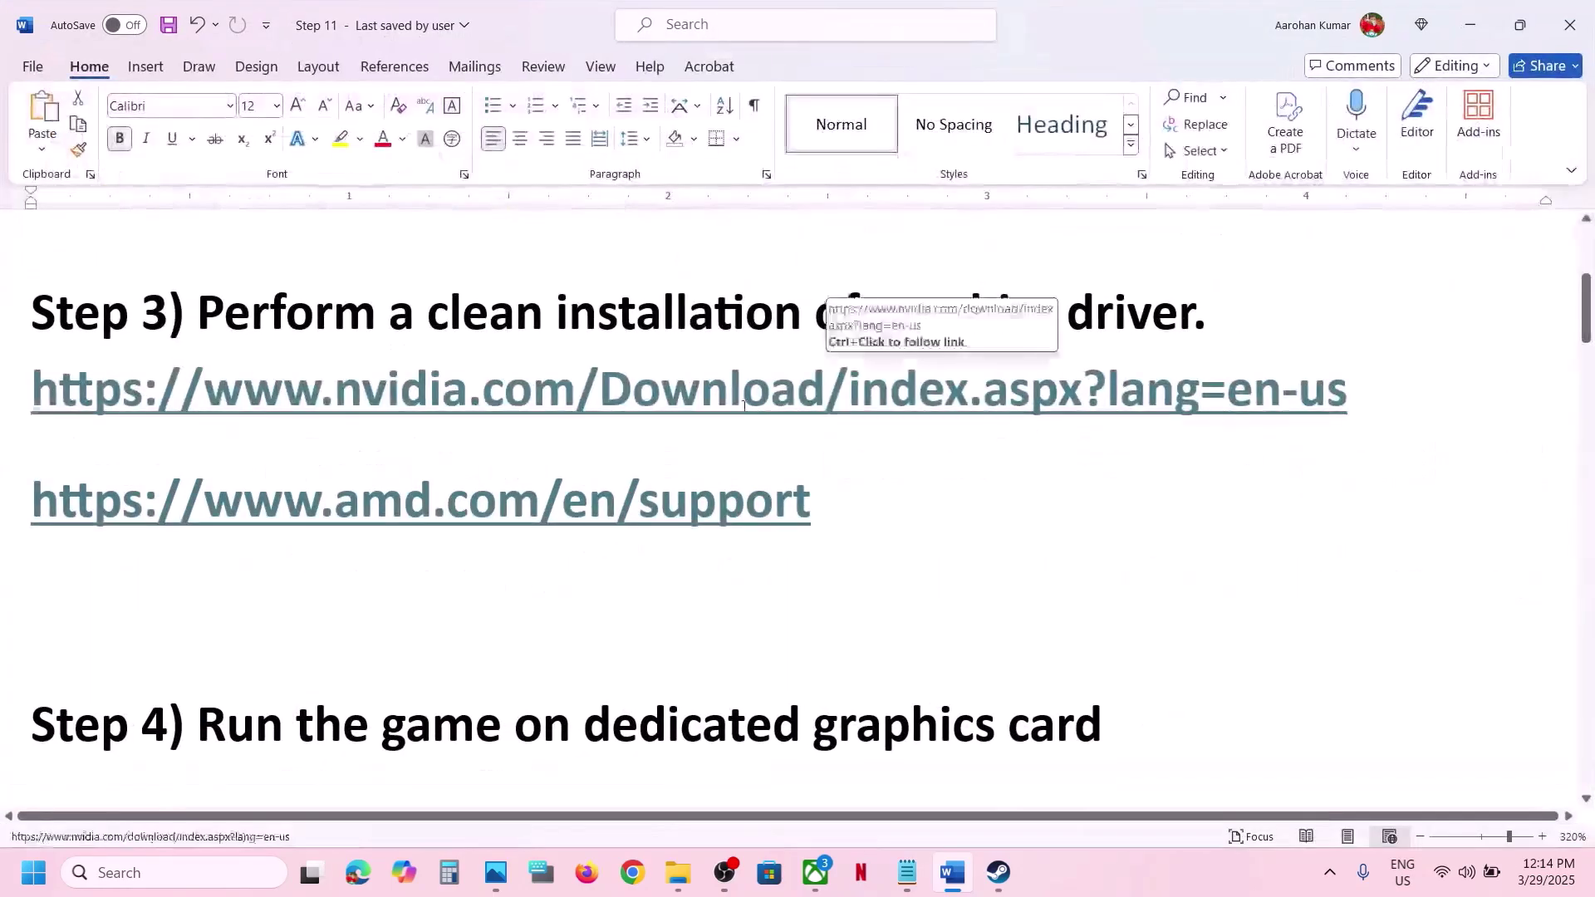
{"action": "scroll", "coordinate": [744, 405], "scroll_direction": "up", "scroll_amount": 2}
{"action": "left_click_drag", "start_coordinate": [170, 542], "coordinate": [785, 558]}
{"action": "triple_click", "coordinate": [320, 639]}
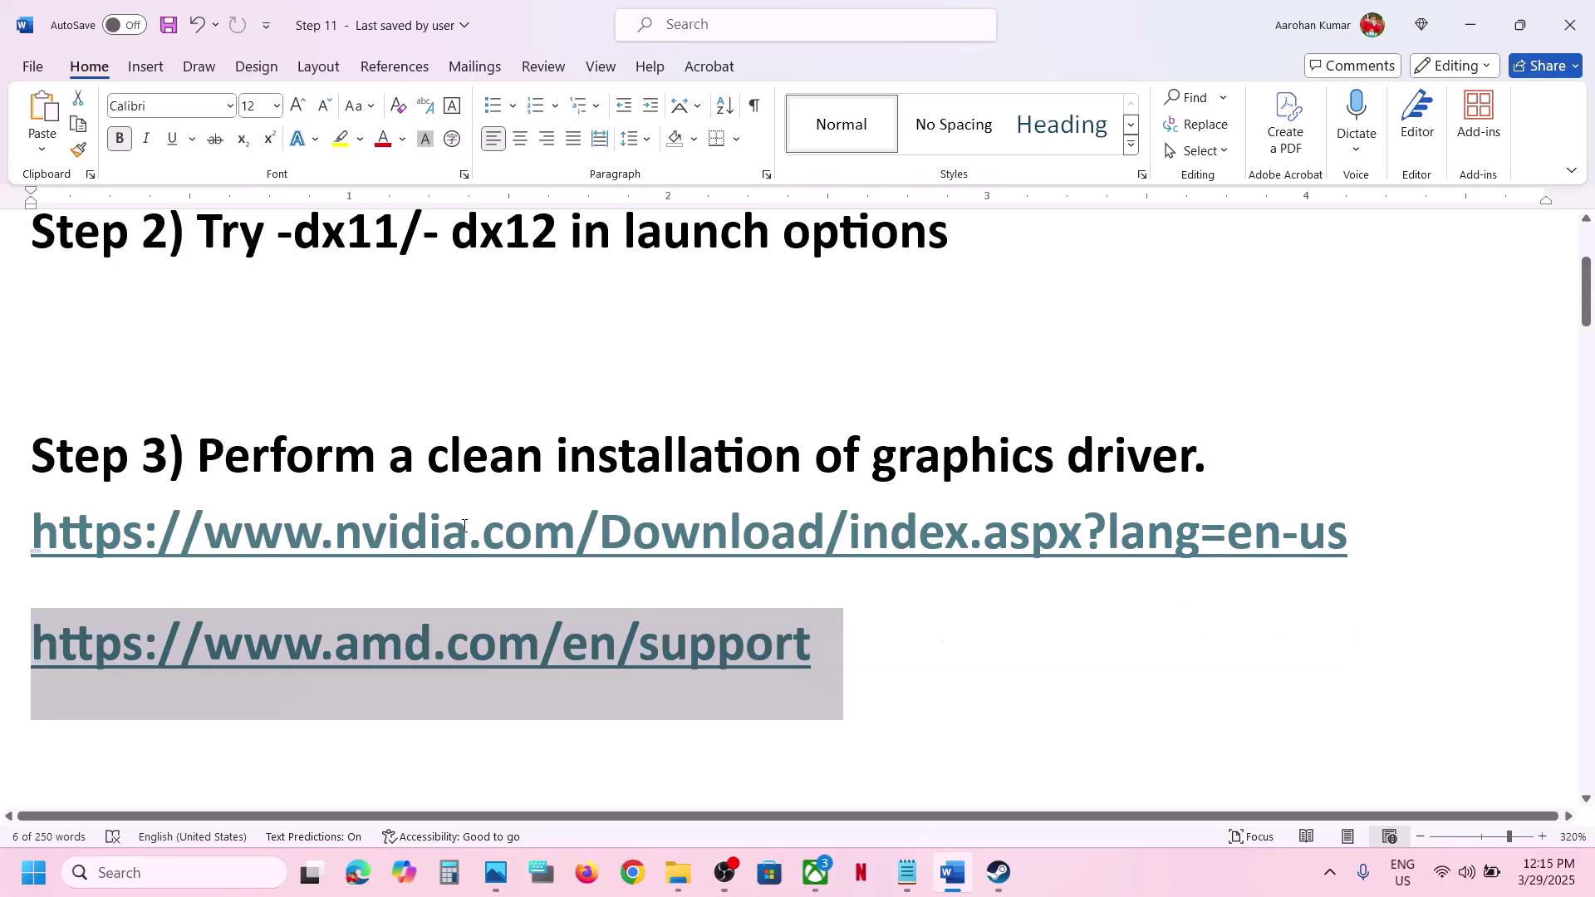
{"action": "left_click_drag", "start_coordinate": [468, 542], "coordinate": [944, 545]}
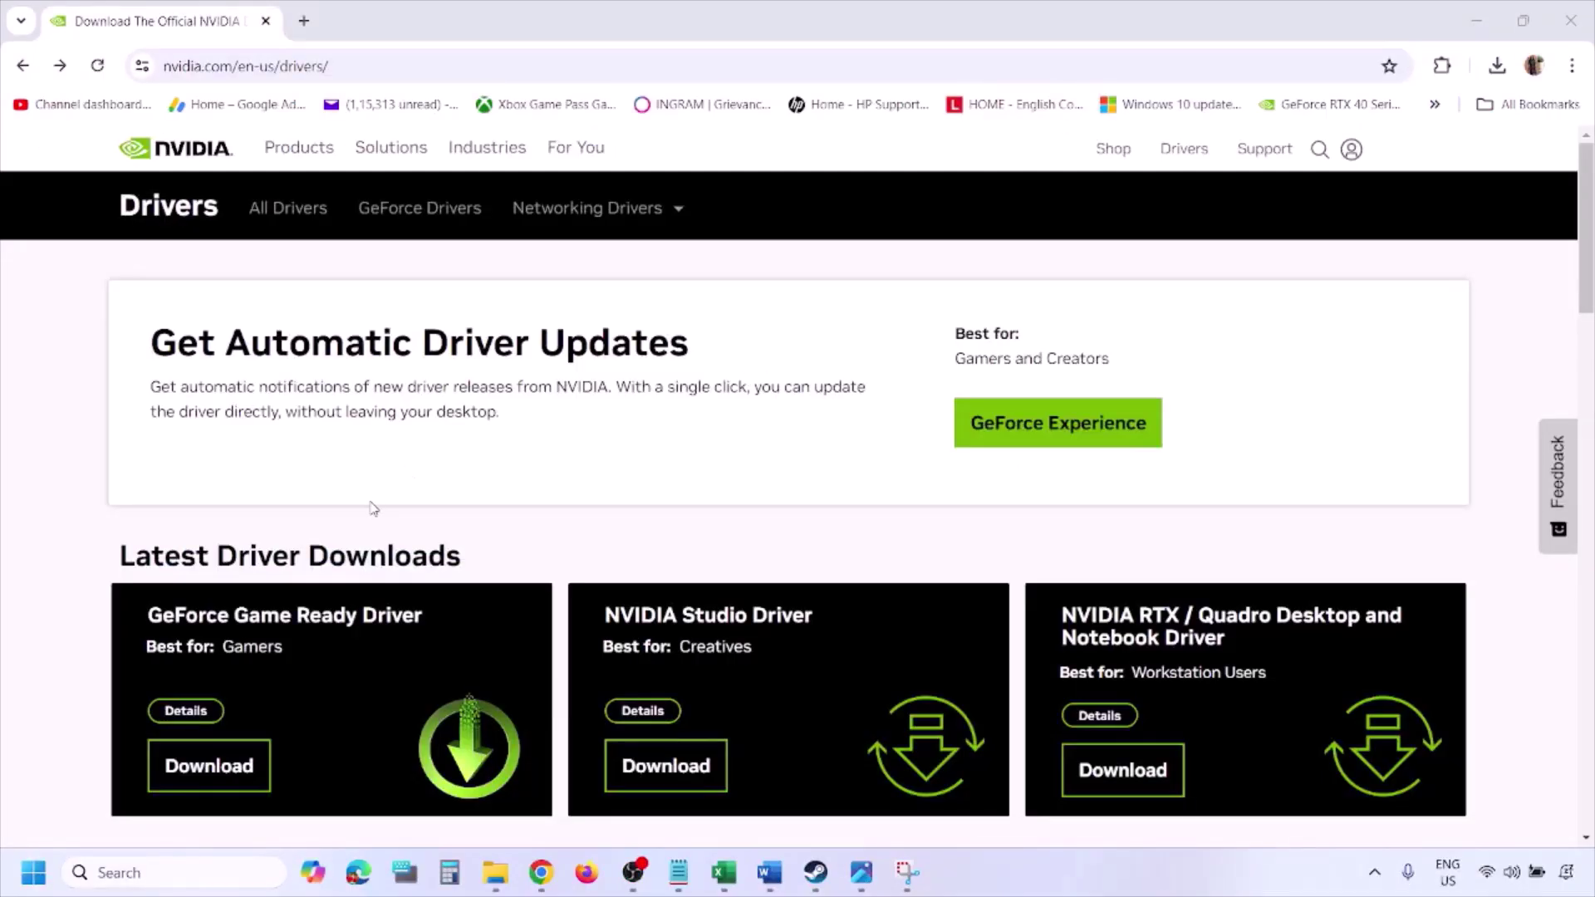
- On NVIDIA's drivers page, search for the GeForce RTX 3050 Laptop GPU driver with Windows 11 as the operating system
{"action": "scroll", "coordinate": [373, 508], "scroll_direction": "down", "scroll_amount": 9}
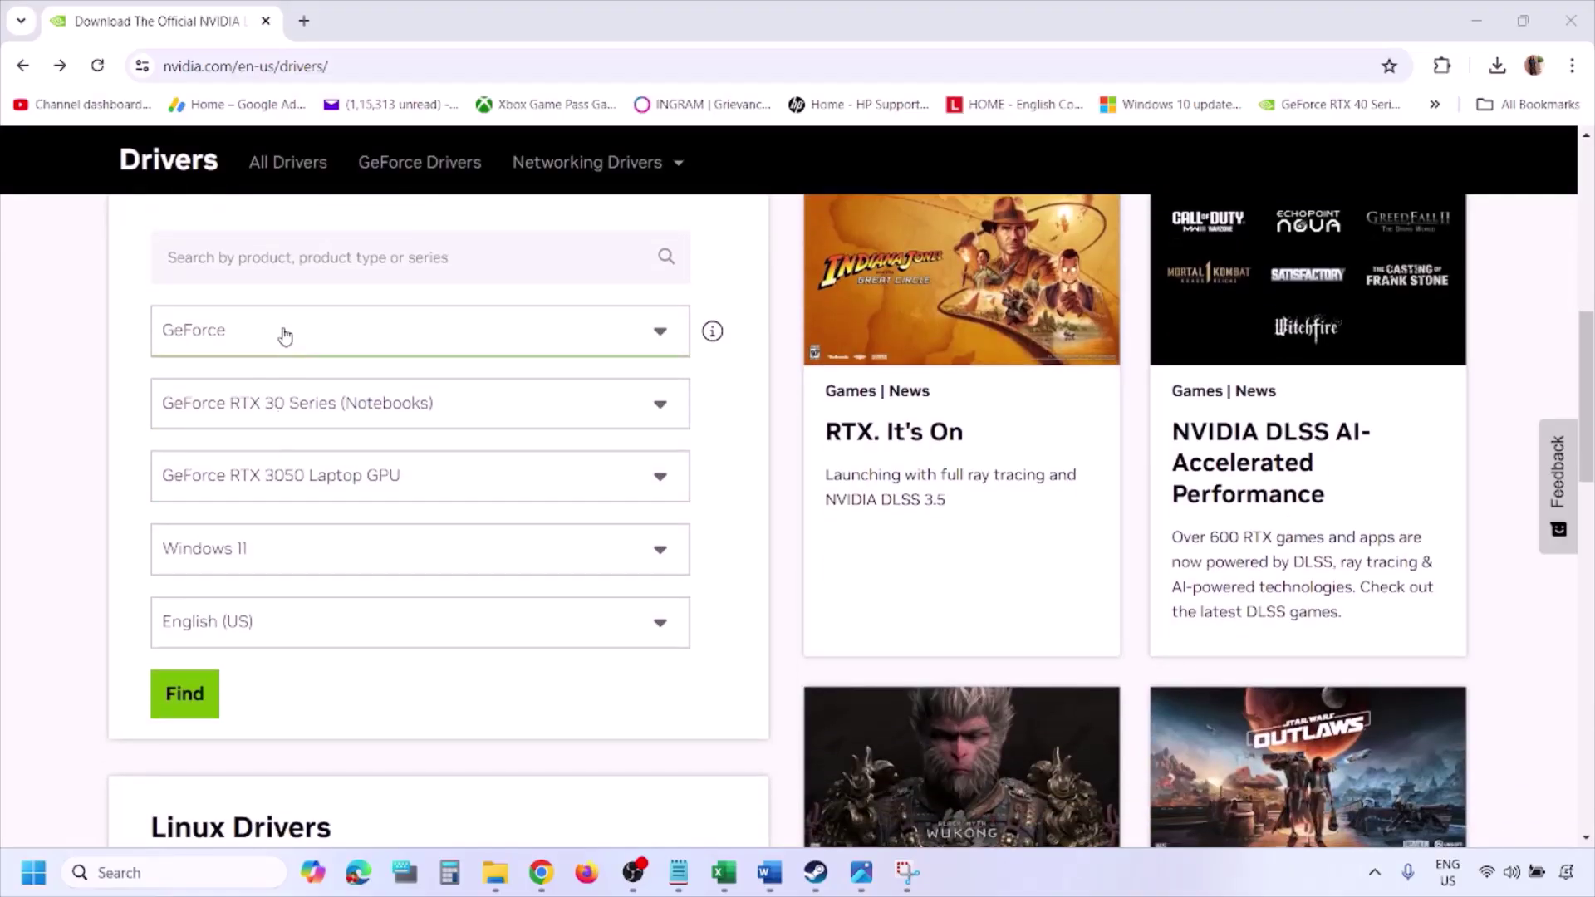
{"action": "left_click", "coordinate": [263, 554]}
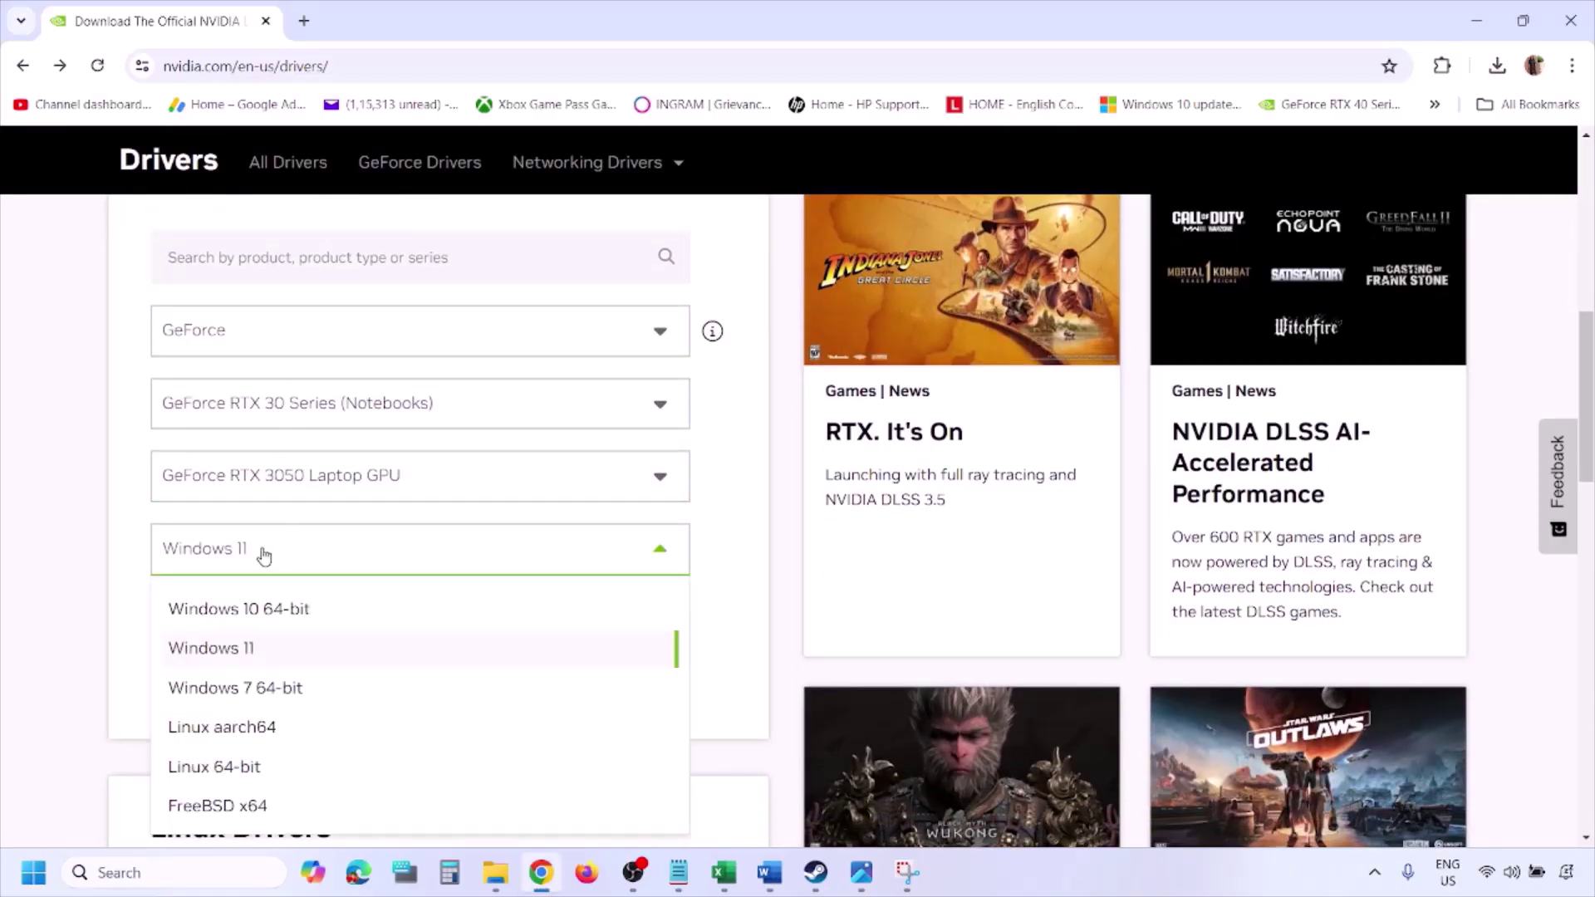
{"action": "left_click", "coordinate": [234, 649]}
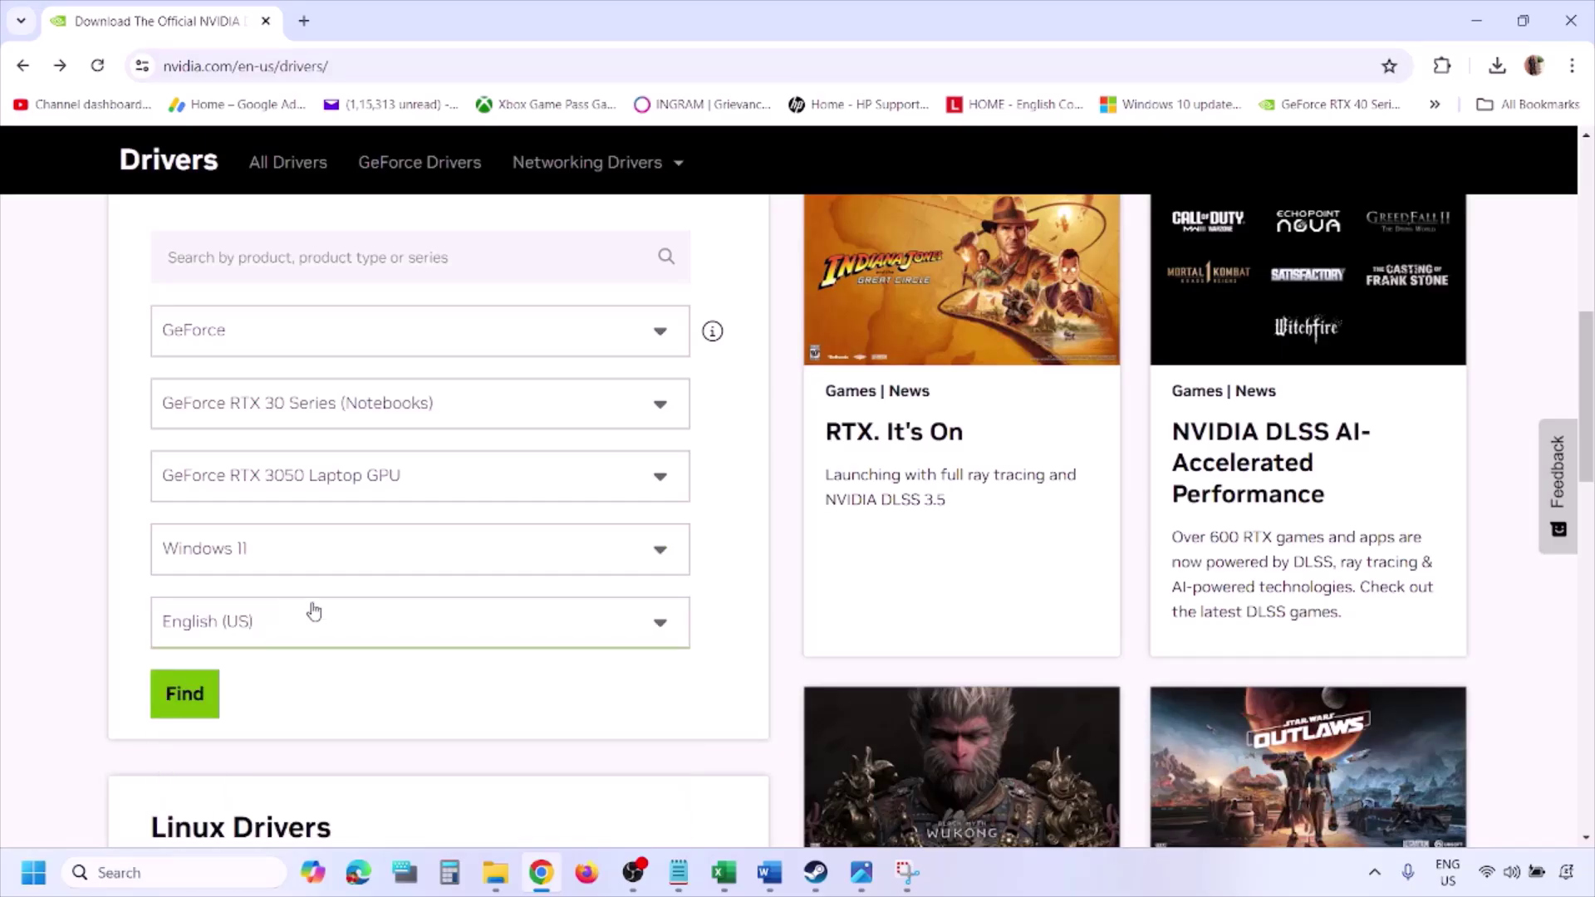
{"action": "left_click", "coordinate": [191, 700]}
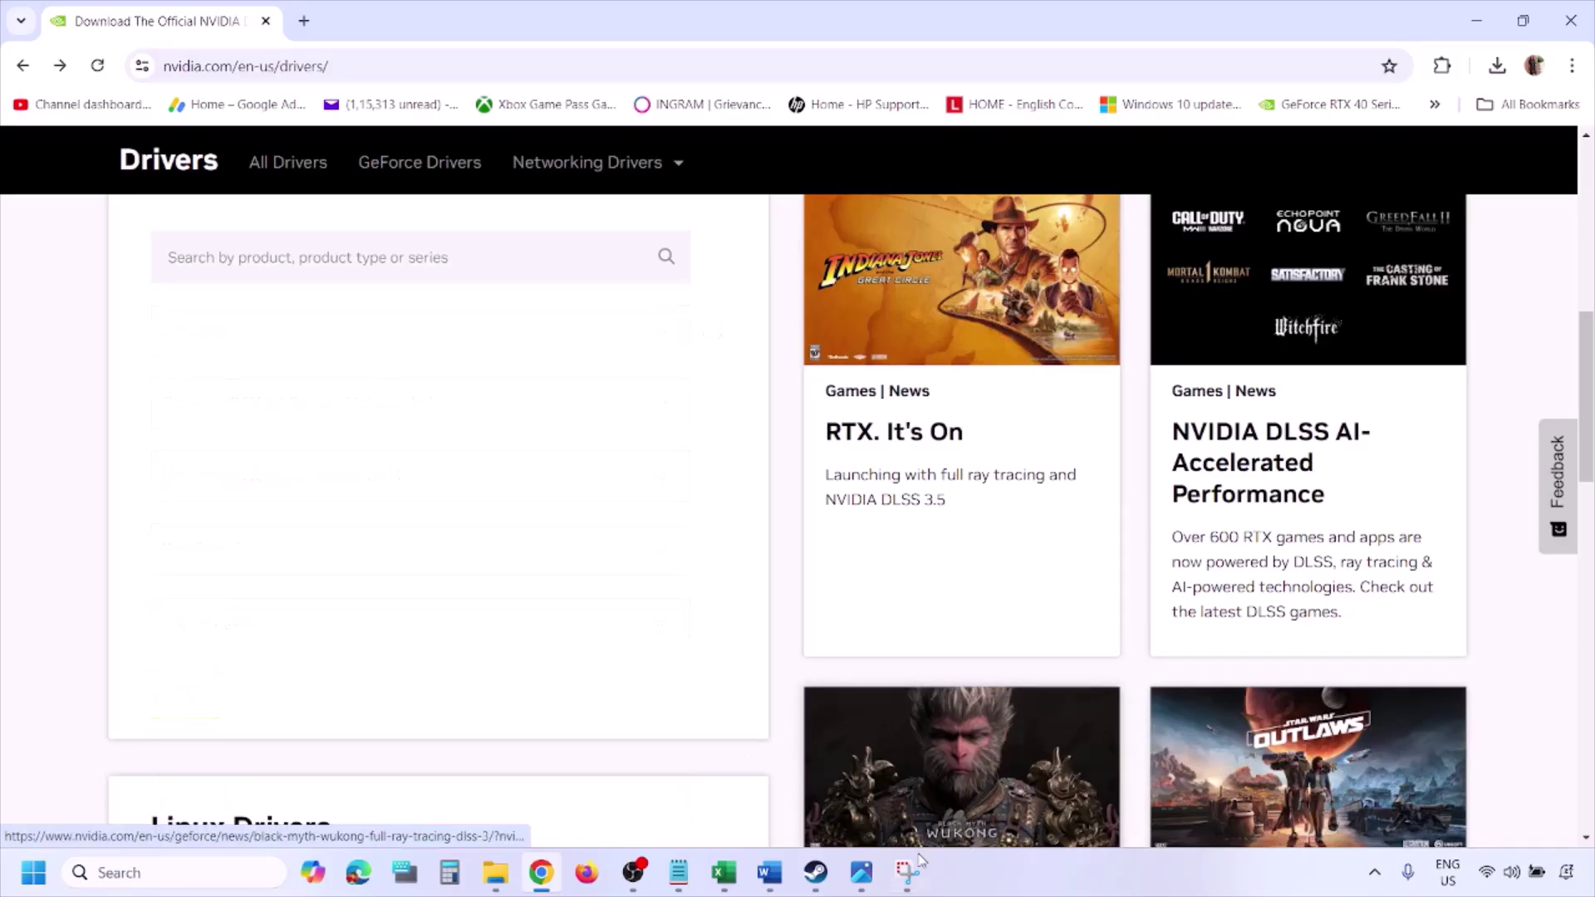
- Switch to Photos and go through screenshots 1.png to 5.png on downloading and clean-installing the NVIDIA driver
{"action": "left_click", "coordinate": [863, 882]}
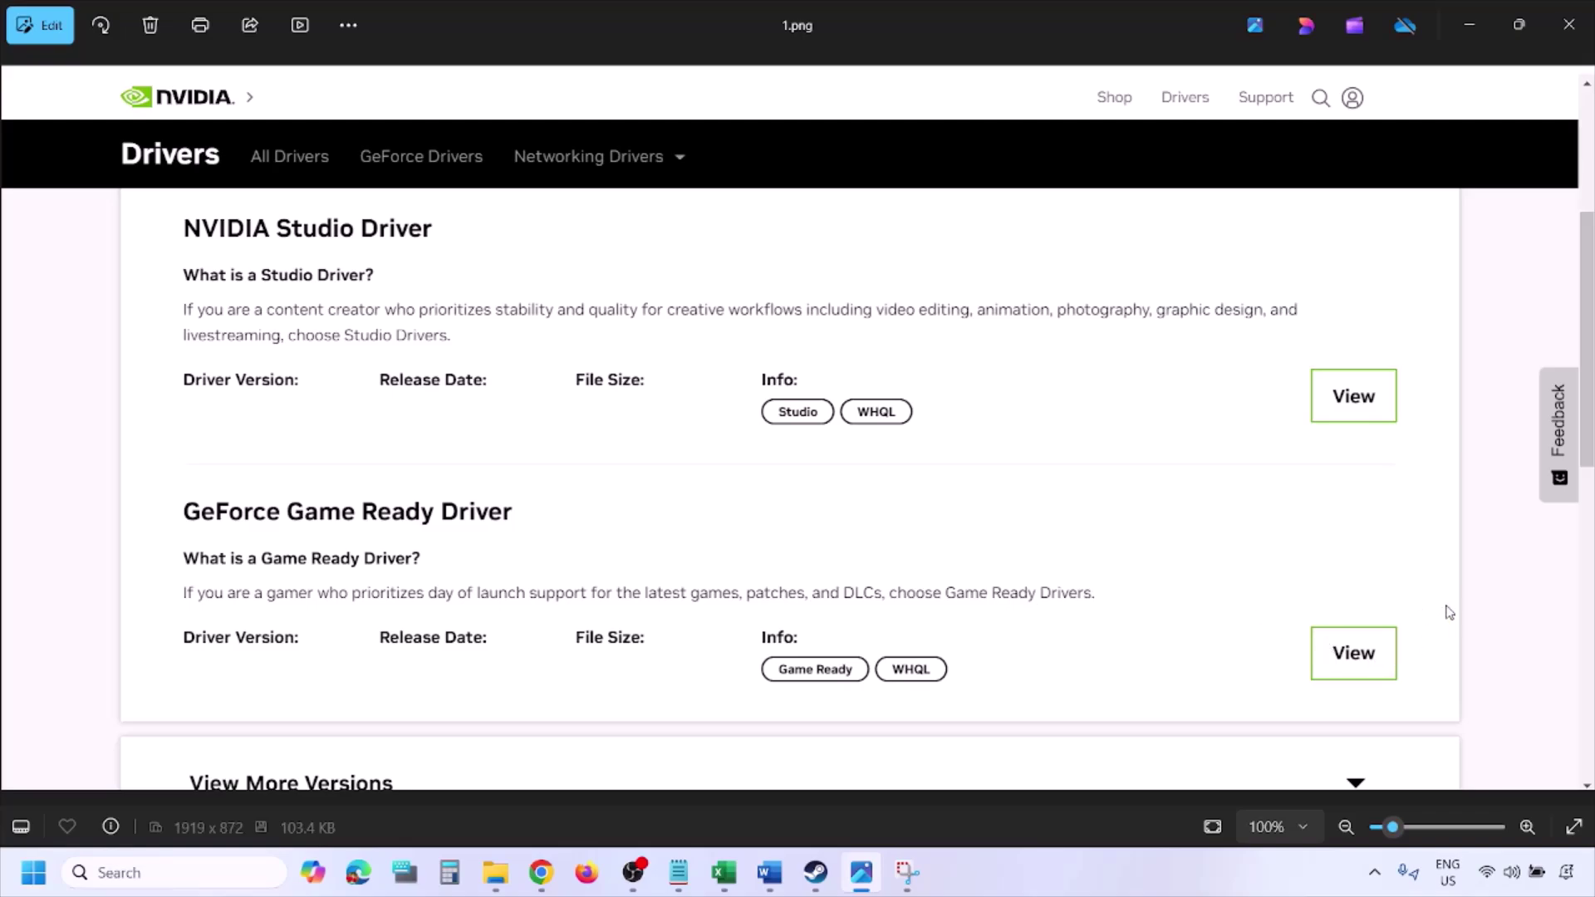
{"action": "key", "text": "Right"}
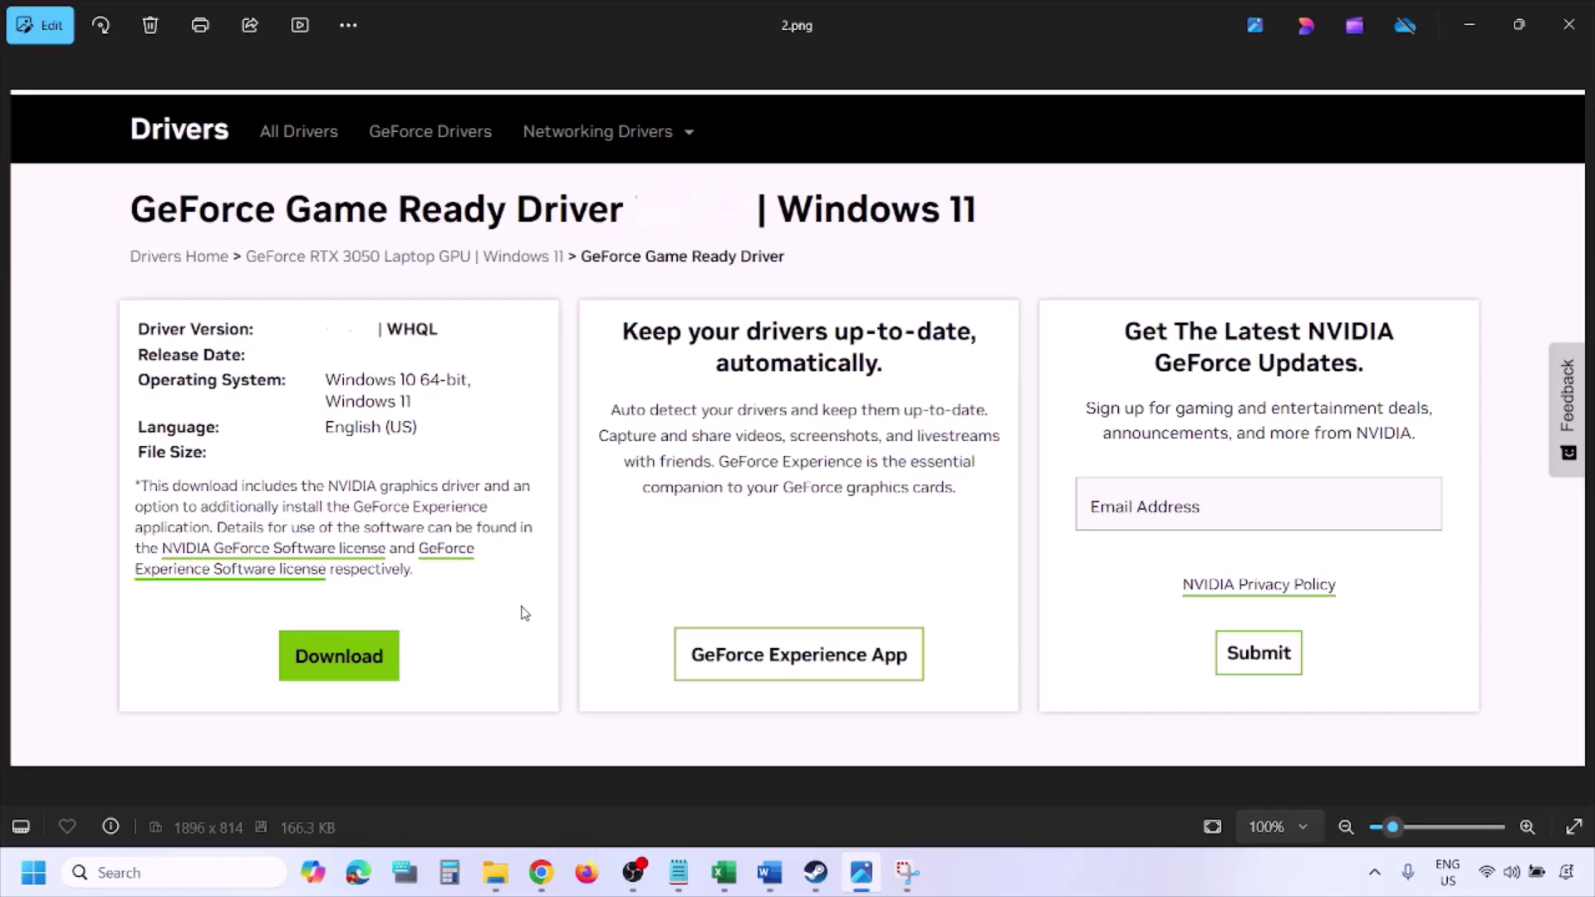
{"action": "key", "text": "Right"}
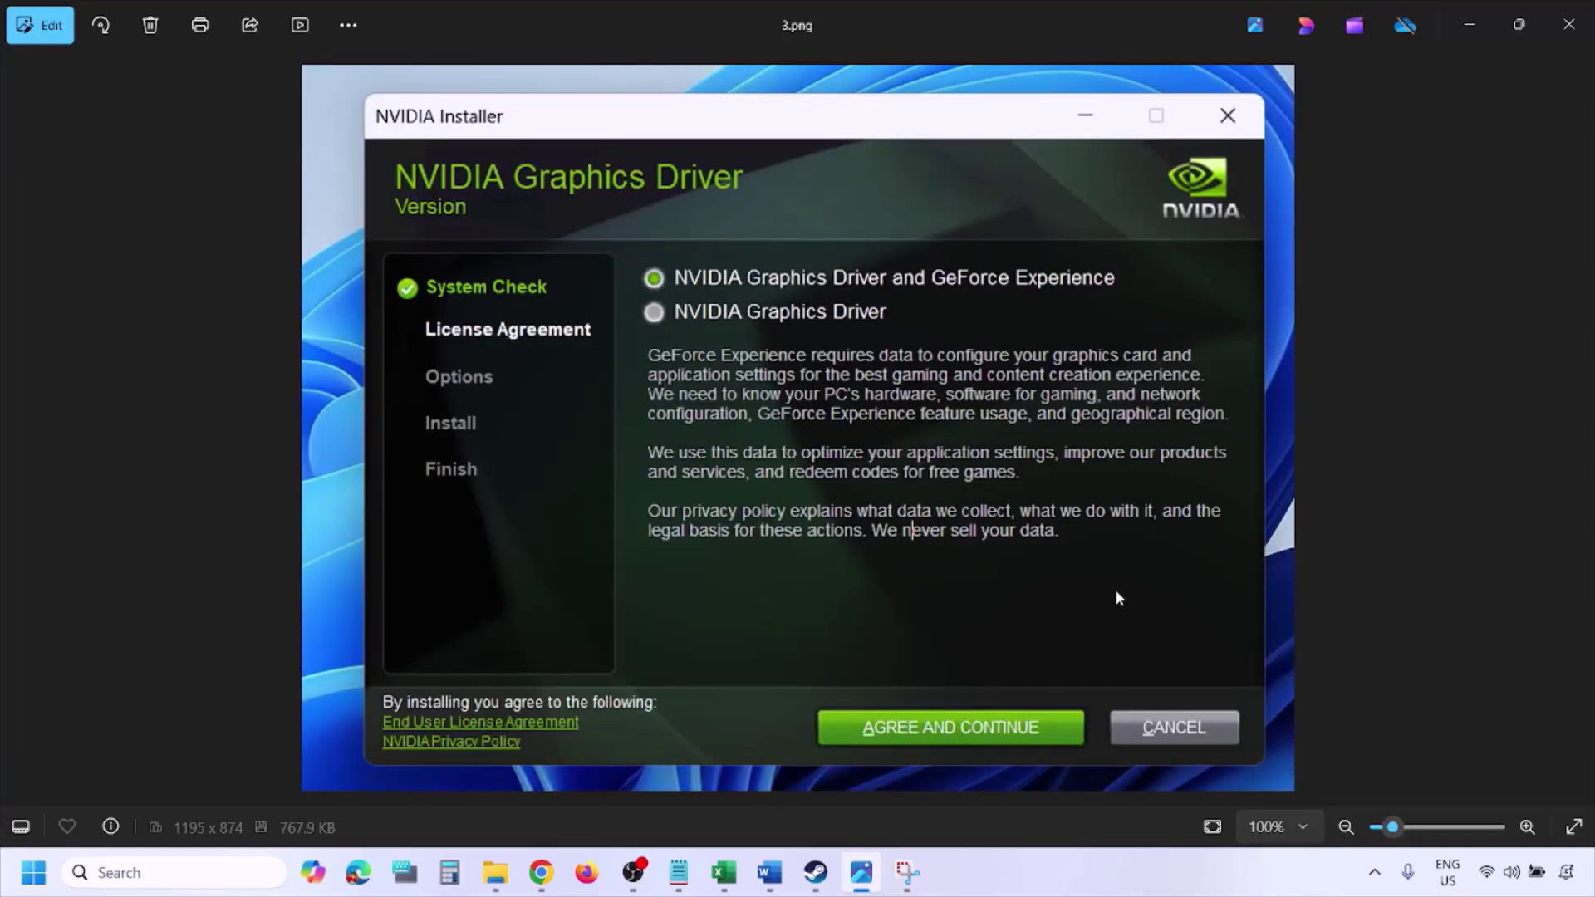
{"action": "key", "text": "Right"}
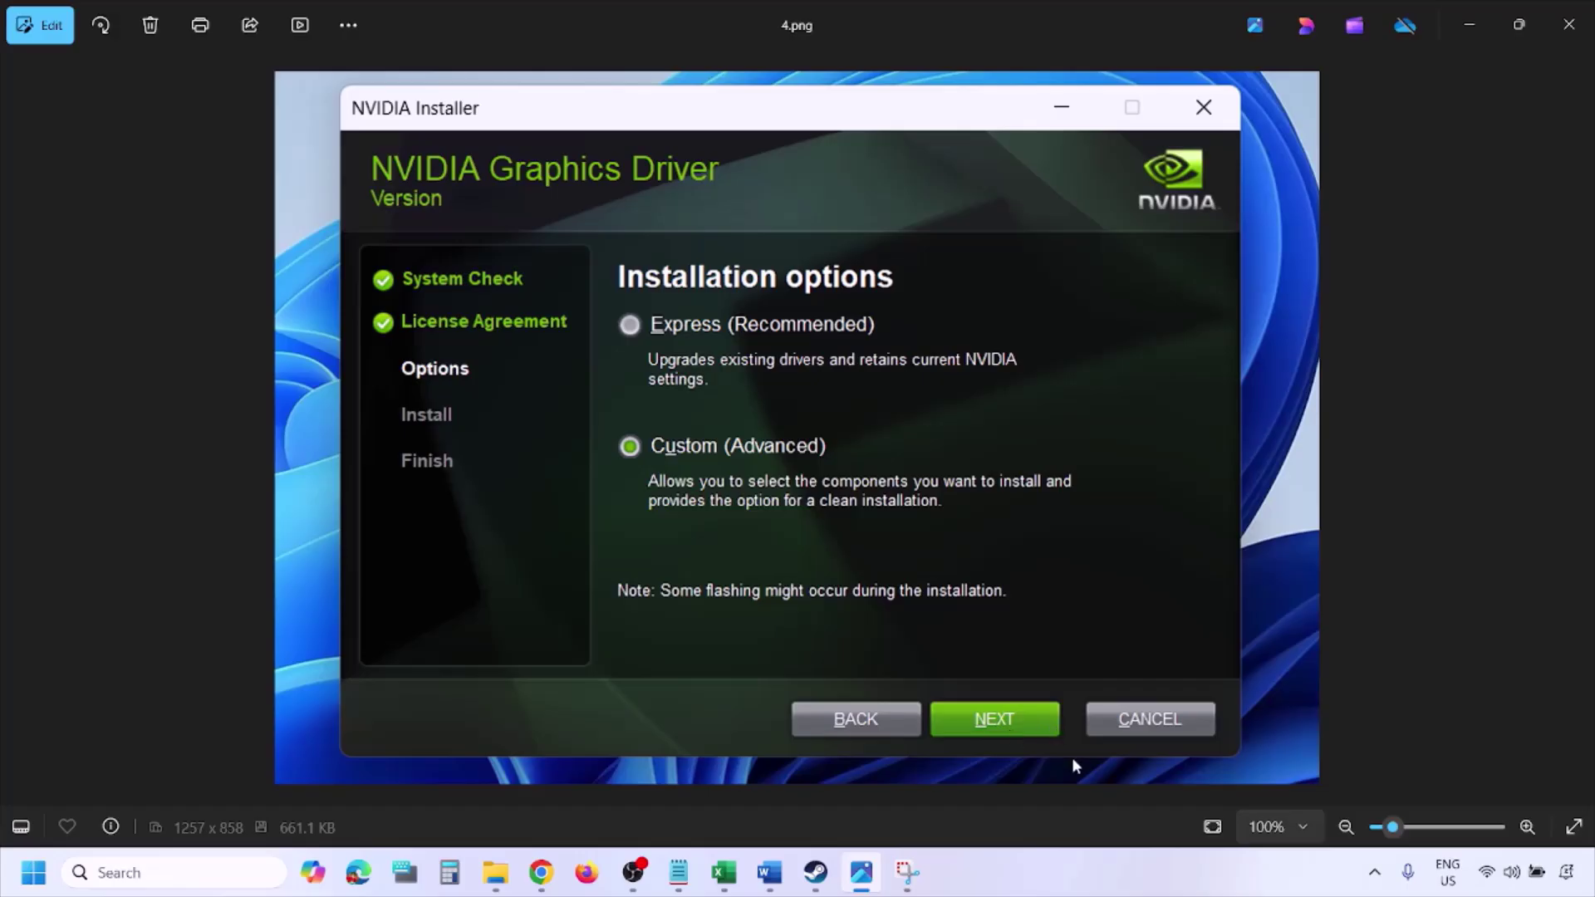
{"action": "key", "text": "Right"}
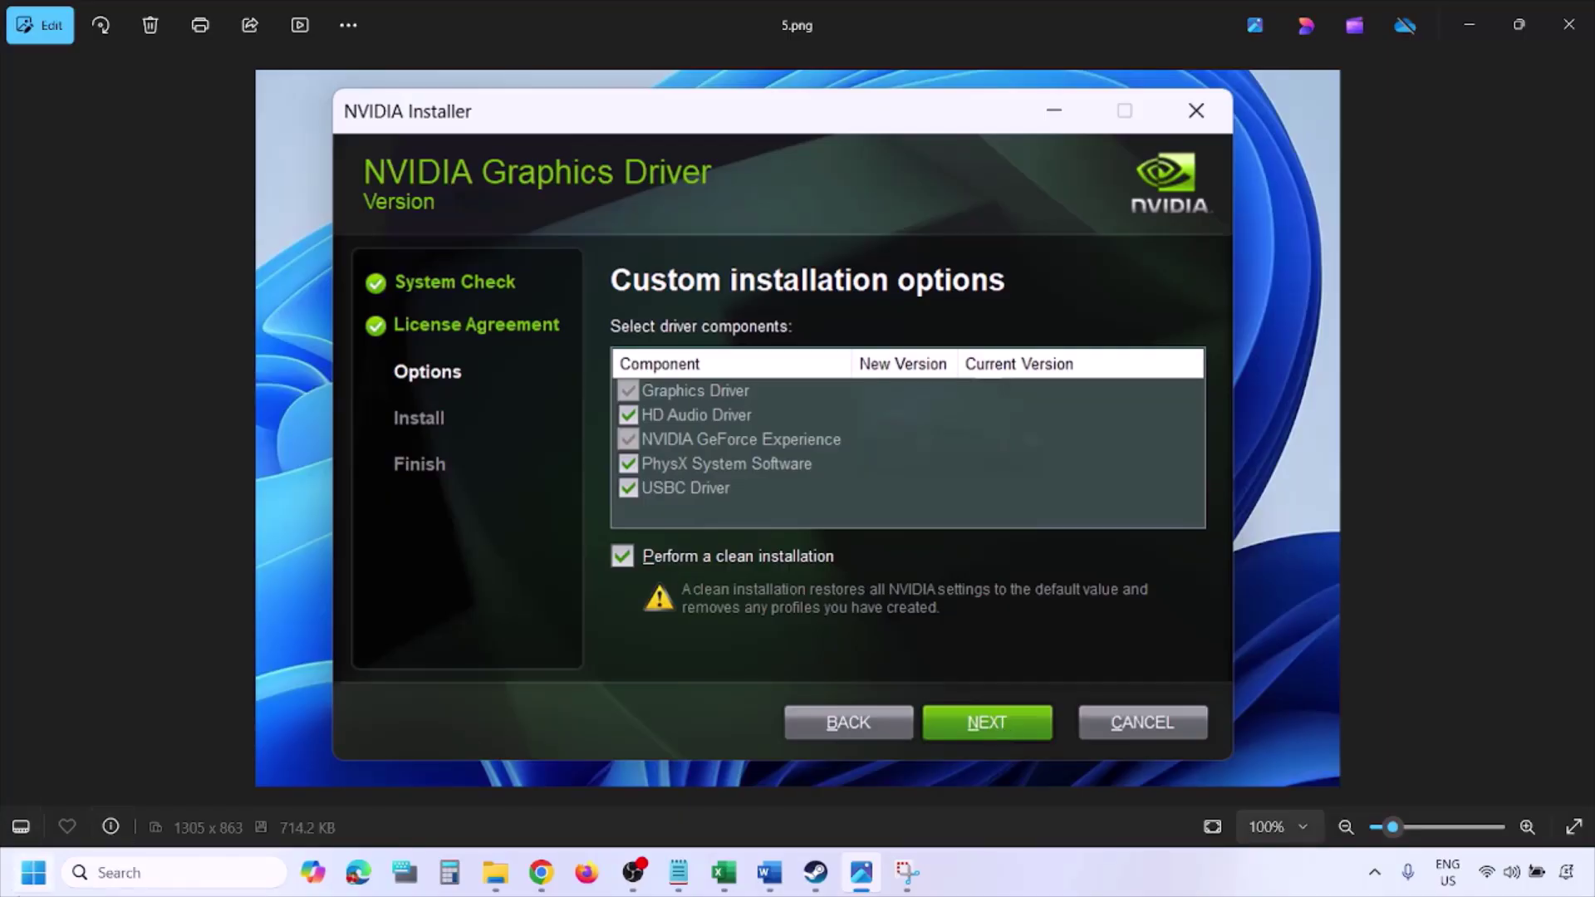
- Show the Windows power options containing Restart and dismiss them without restarting
{"action": "left_click", "coordinate": [33, 872]}
{"action": "left_click", "coordinate": [612, 809]}
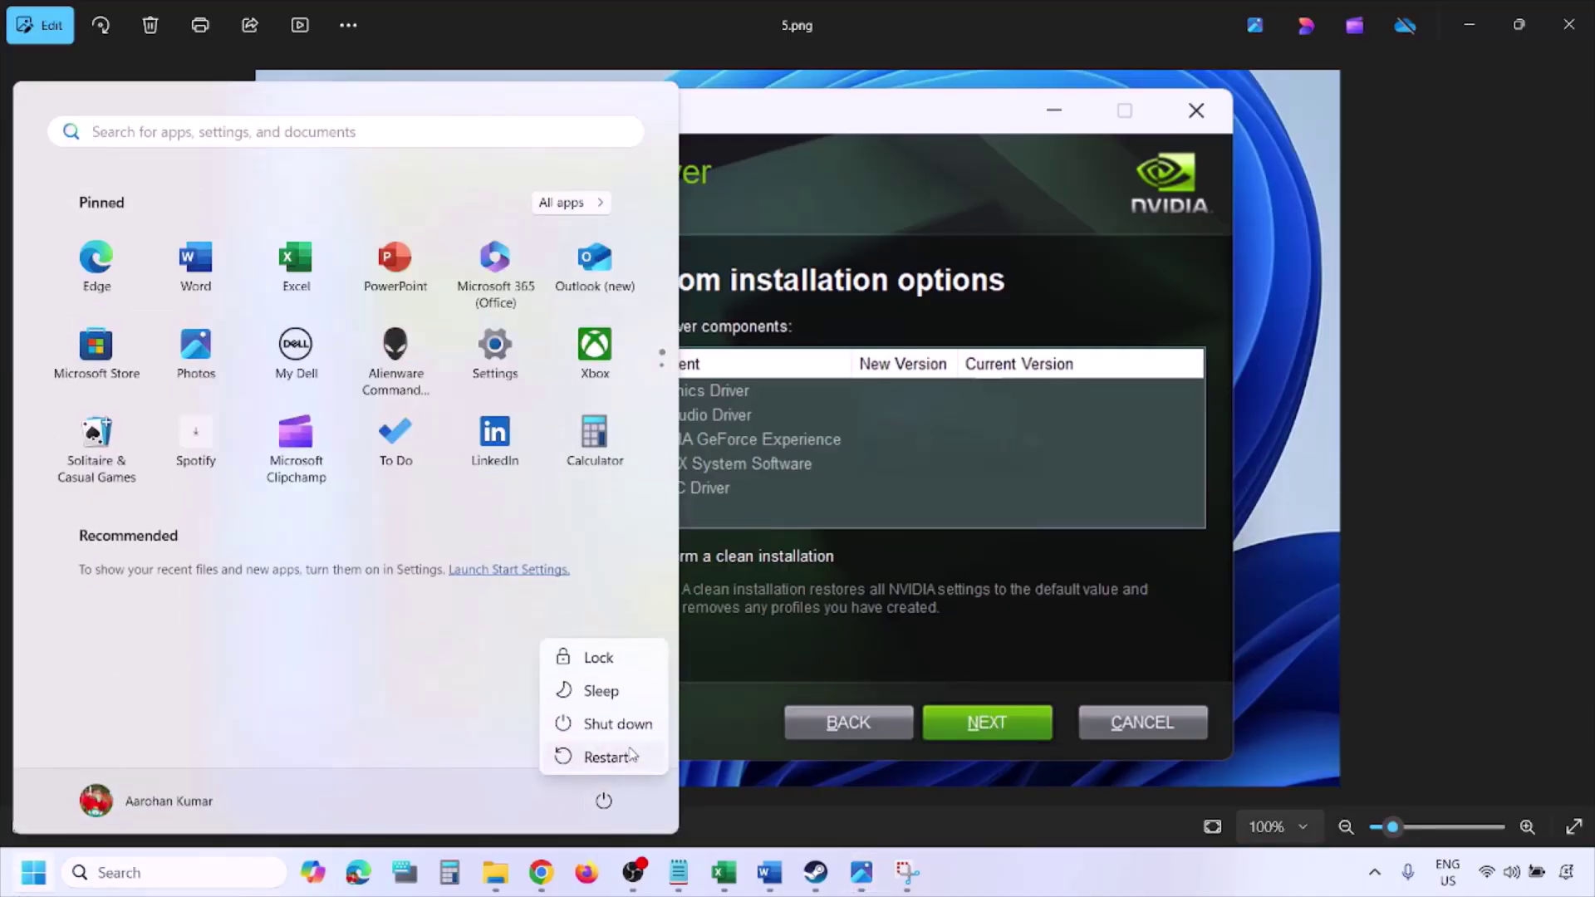
{"action": "key", "text": "Escape"}
{"action": "key", "text": "Escape"}
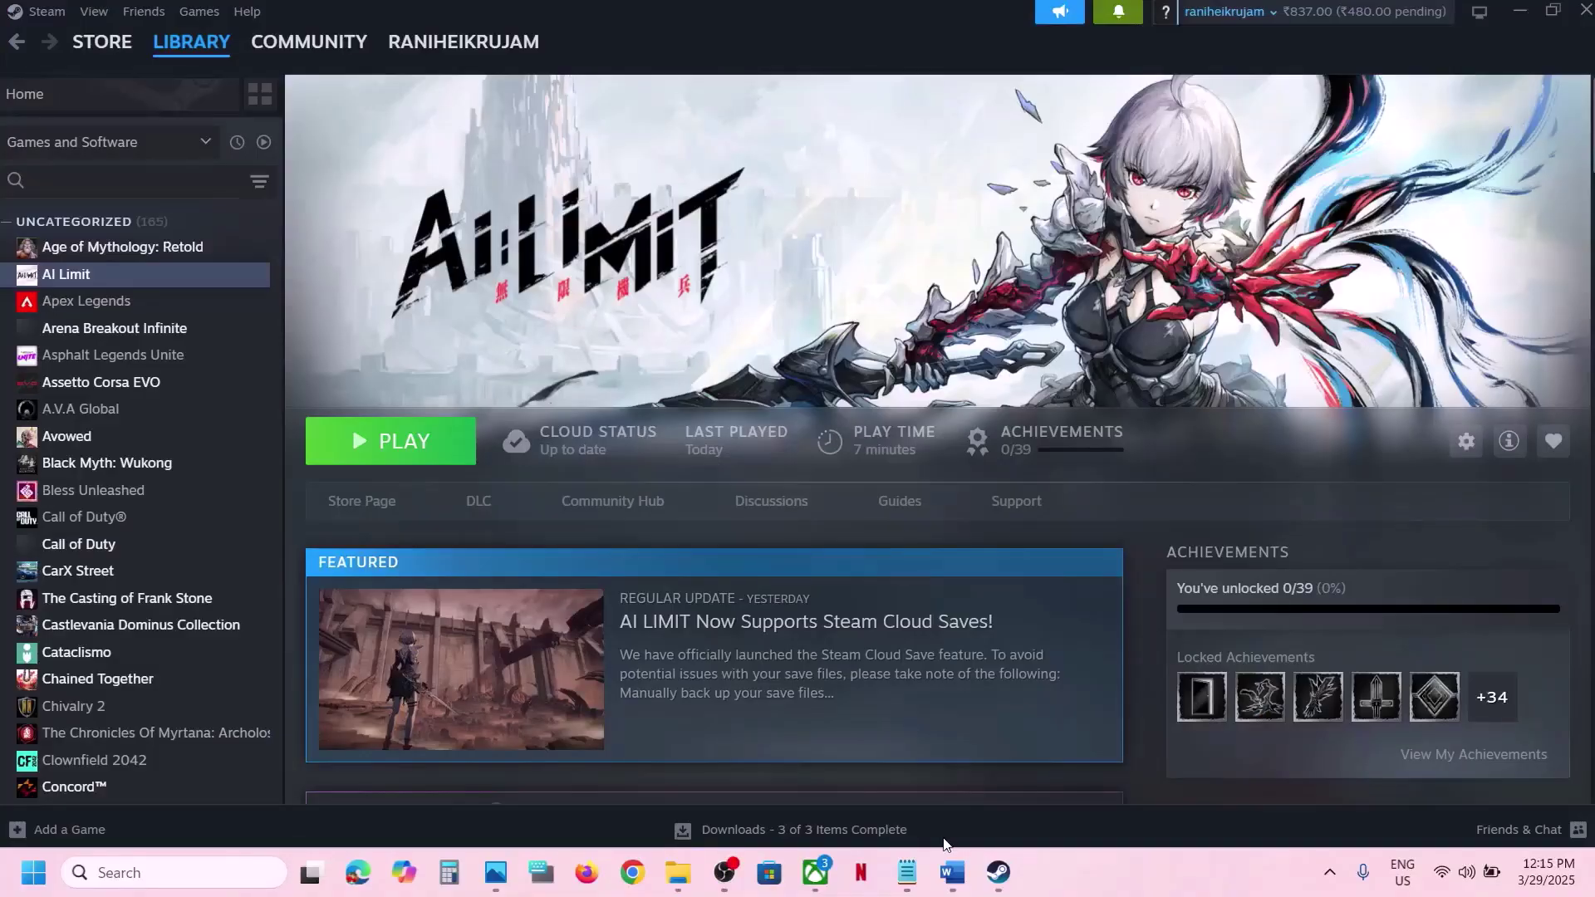
- Switch to the Word document and review Step 4 on running the game on the dedicated graphics card
{"action": "left_click", "coordinate": [952, 872]}
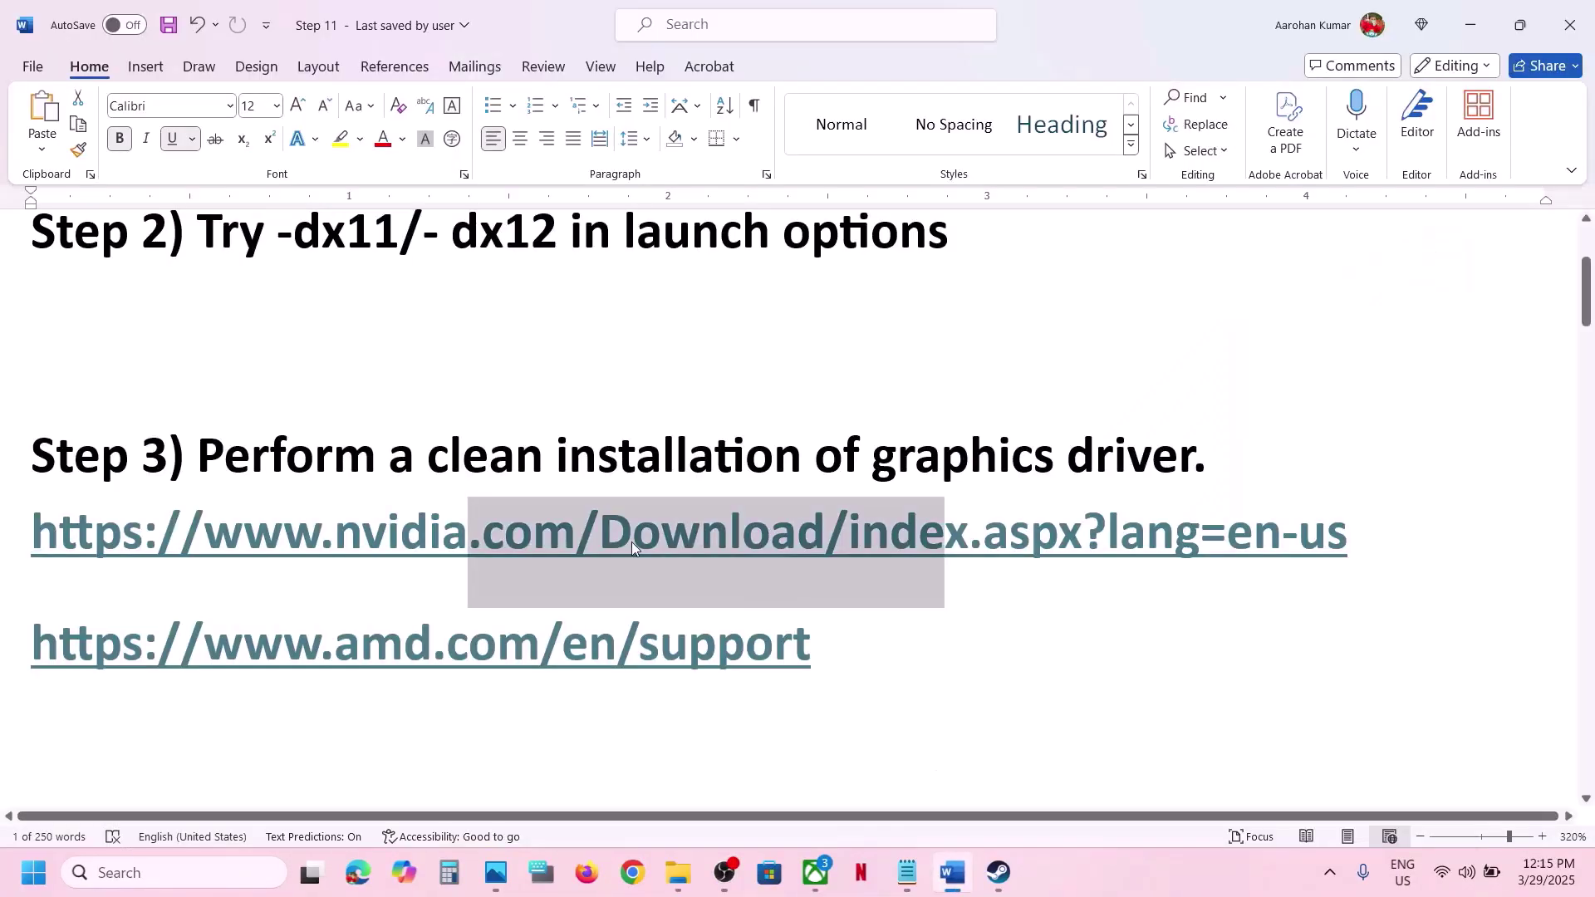
{"action": "scroll", "coordinate": [631, 541], "scroll_direction": "down", "scroll_amount": 3}
{"action": "scroll", "coordinate": [632, 542], "scroll_direction": "up", "scroll_amount": 1}
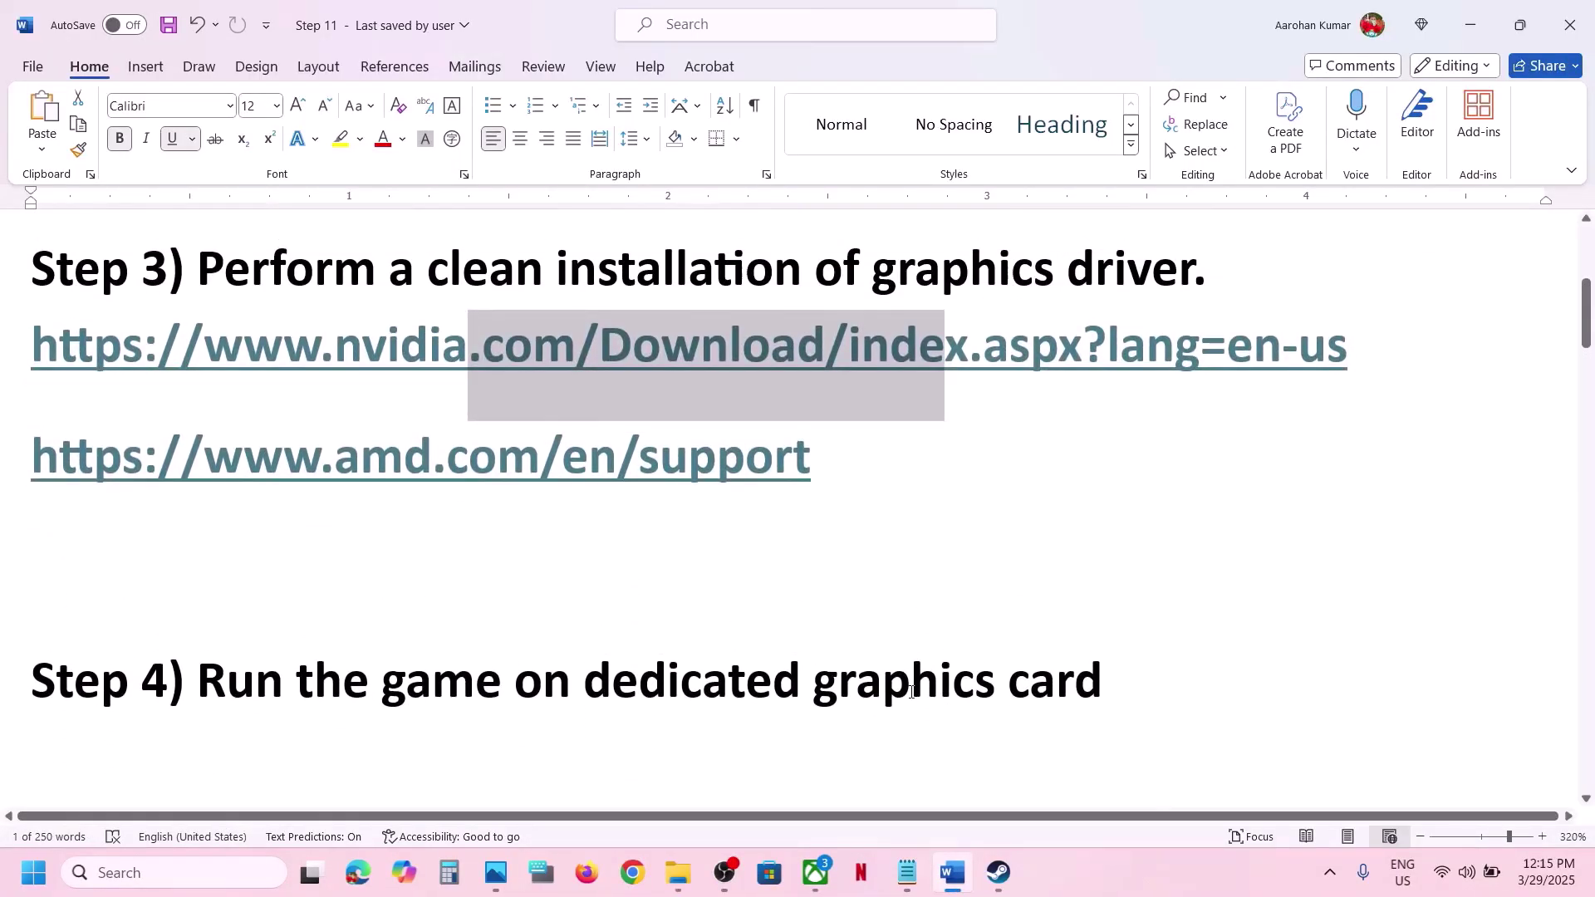
{"action": "double_click", "coordinate": [911, 692]}
- Search Windows for "graphics" and open the Graphics settings page
{"action": "left_click", "coordinate": [166, 872]}
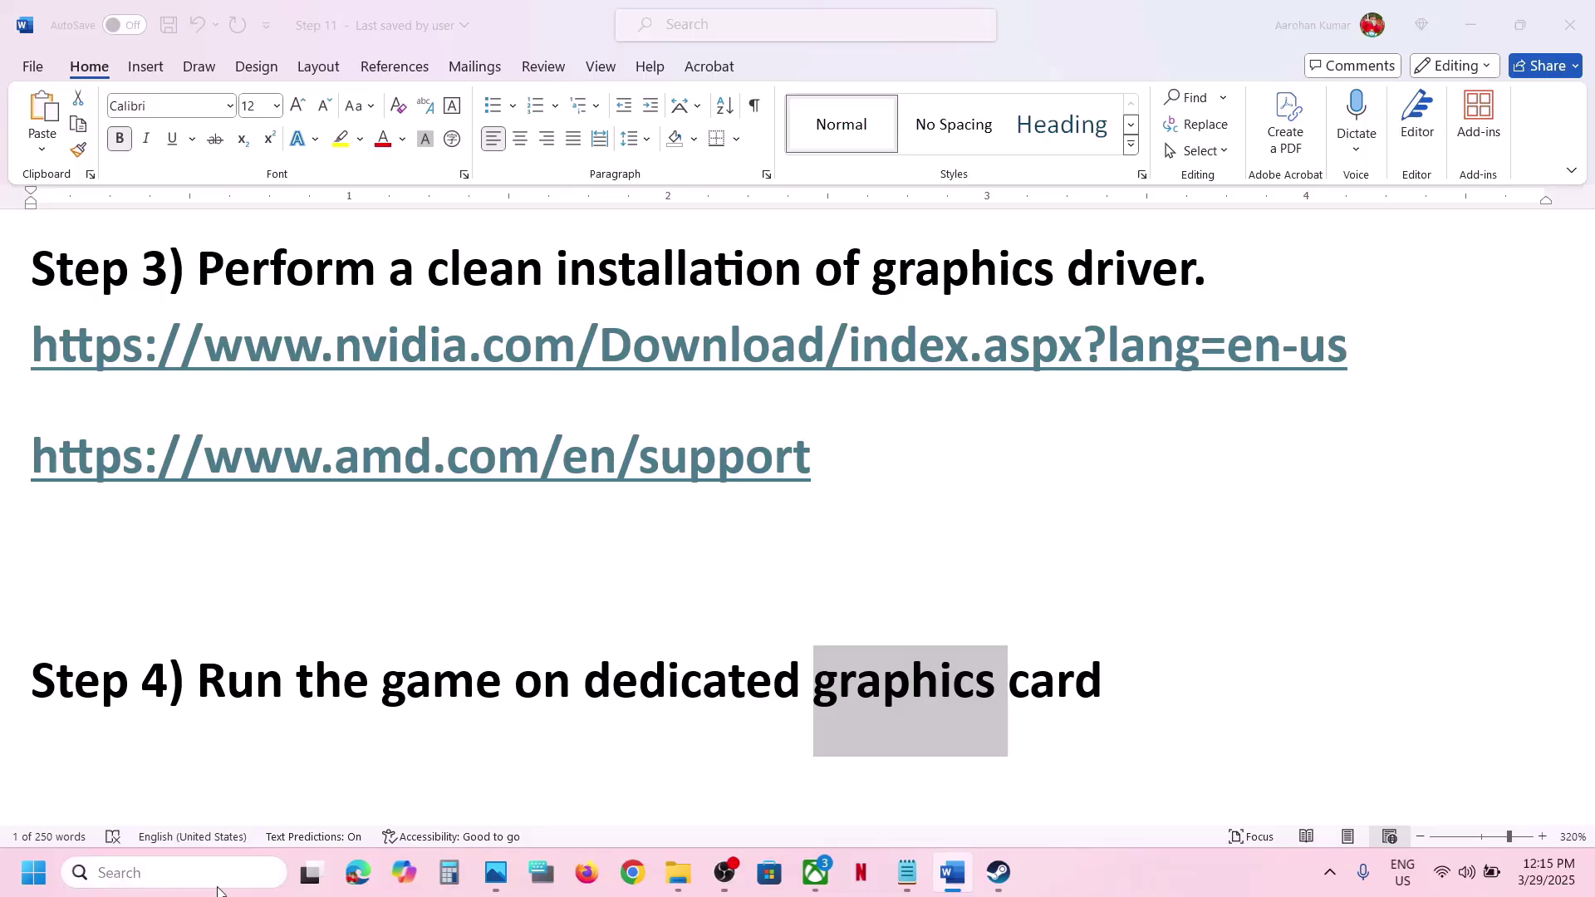
{"action": "type", "text": "graphics"}
{"action": "left_click", "coordinate": [188, 224]}
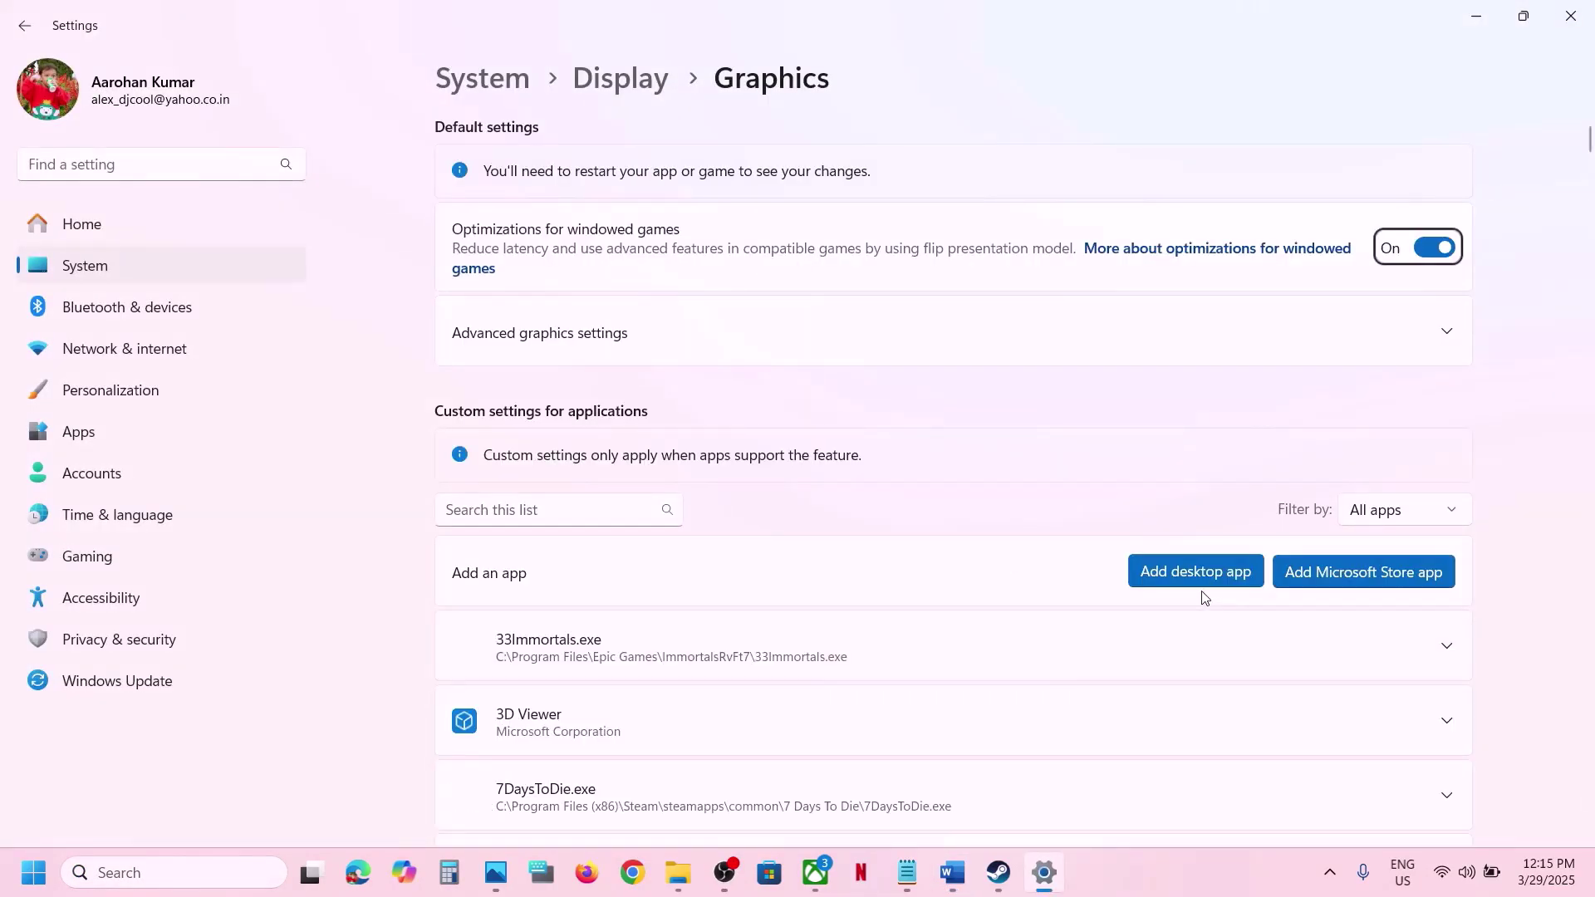
- Add the AI-LIMIT application from the Steam\steamapps\common\AI Limit folder to the custom graphics settings as a desktop app
{"action": "left_click", "coordinate": [1197, 579]}
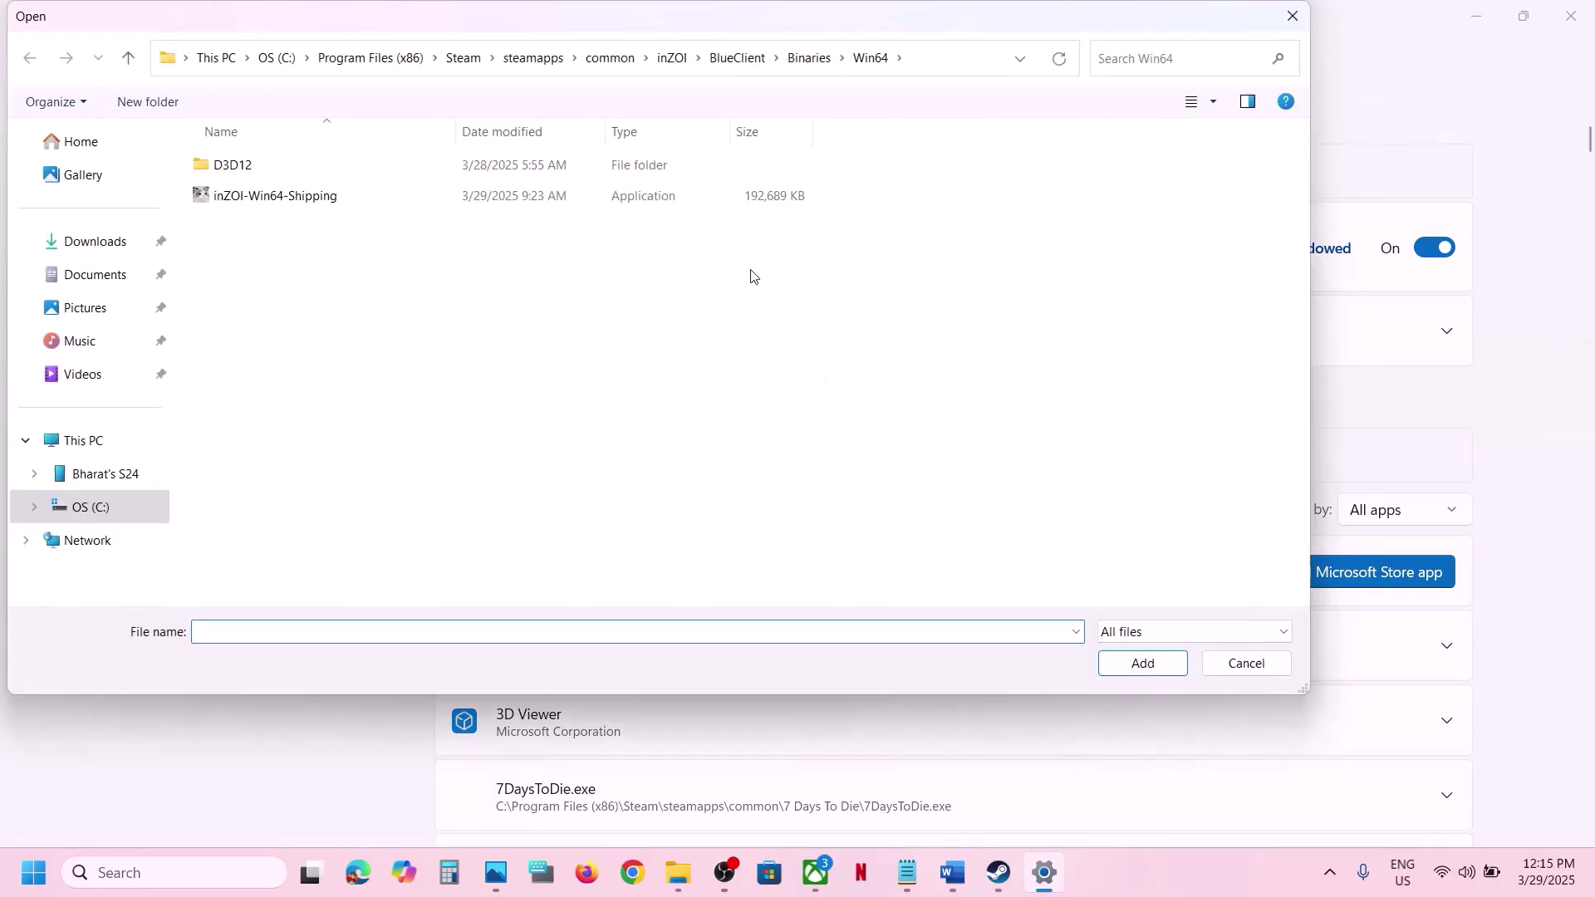
{"action": "left_click", "coordinate": [627, 60]}
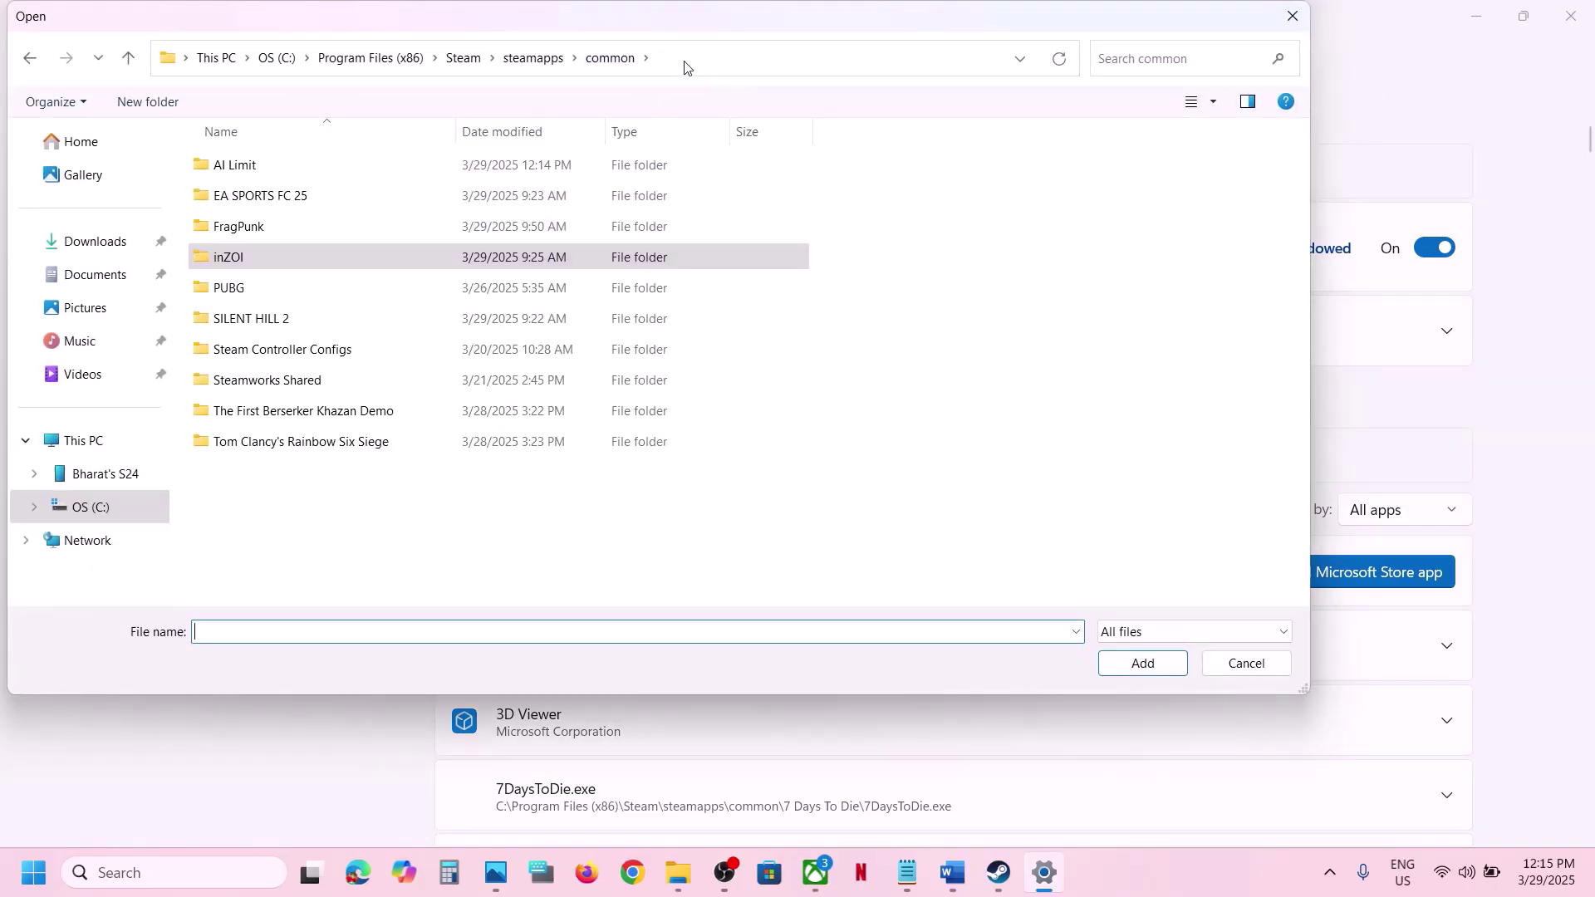
{"action": "left_click", "coordinate": [684, 67]}
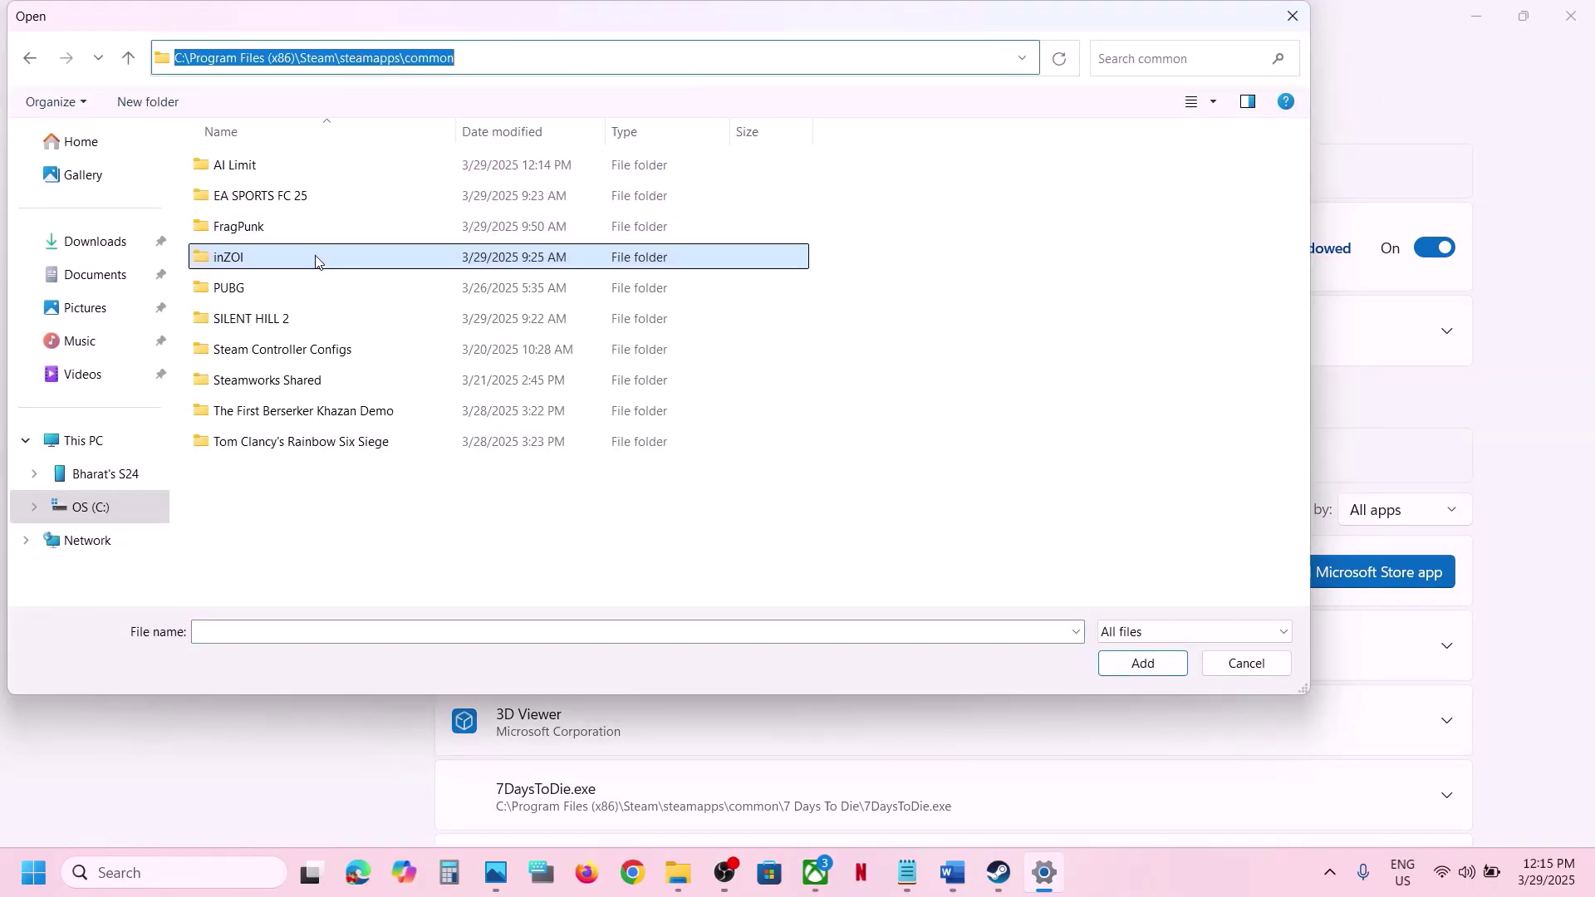
{"action": "double_click", "coordinate": [264, 175]}
{"action": "left_click", "coordinate": [266, 200]}
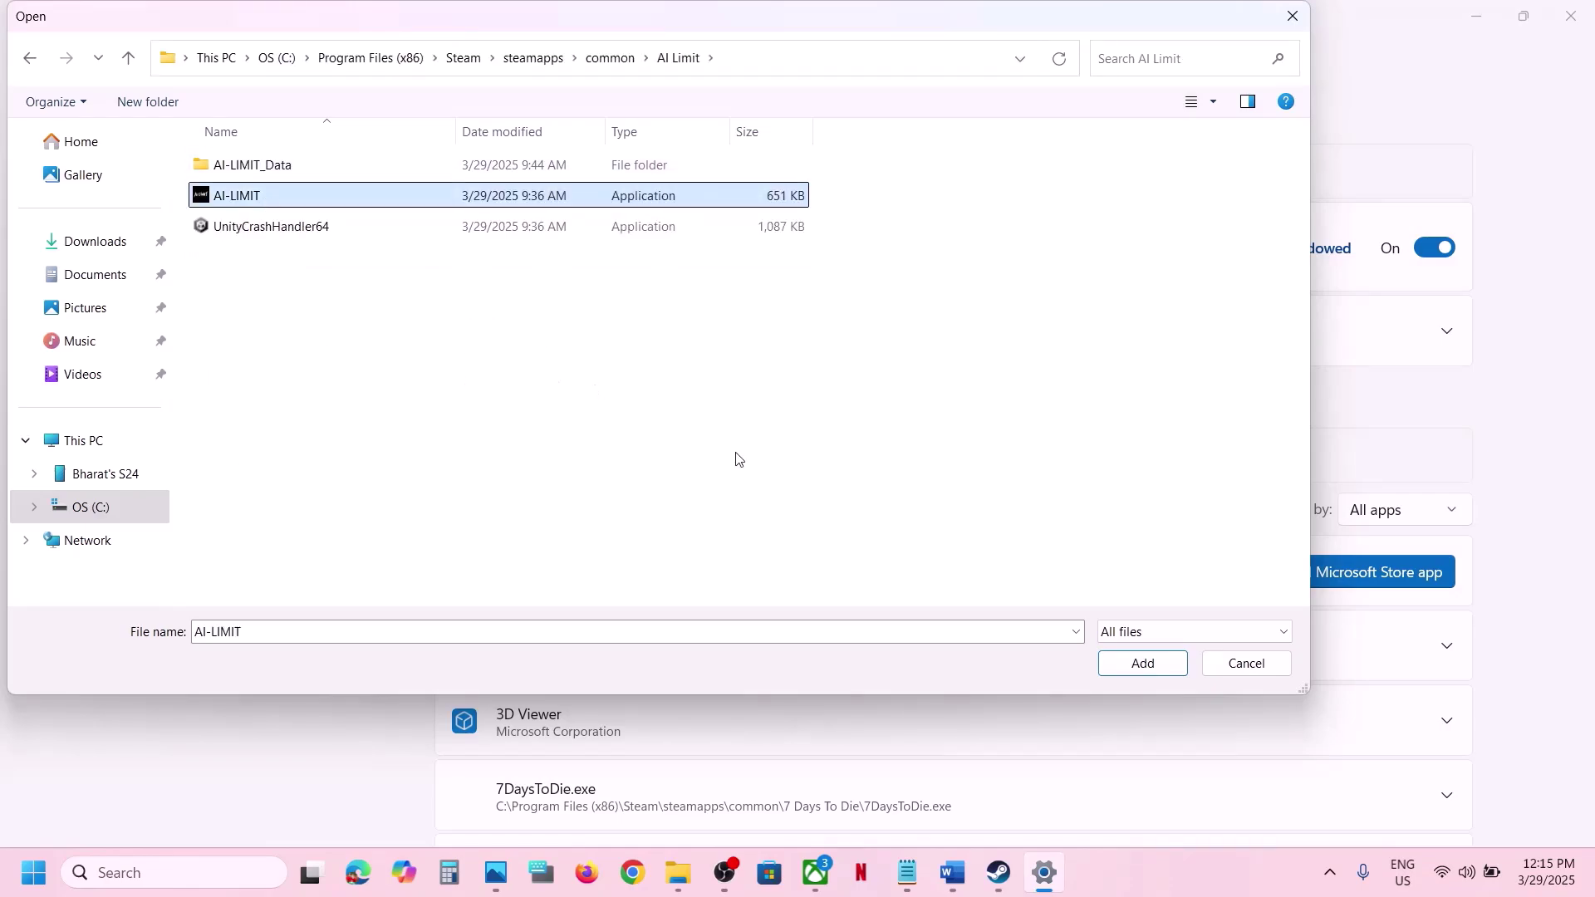
{"action": "left_click", "coordinate": [1138, 668]}
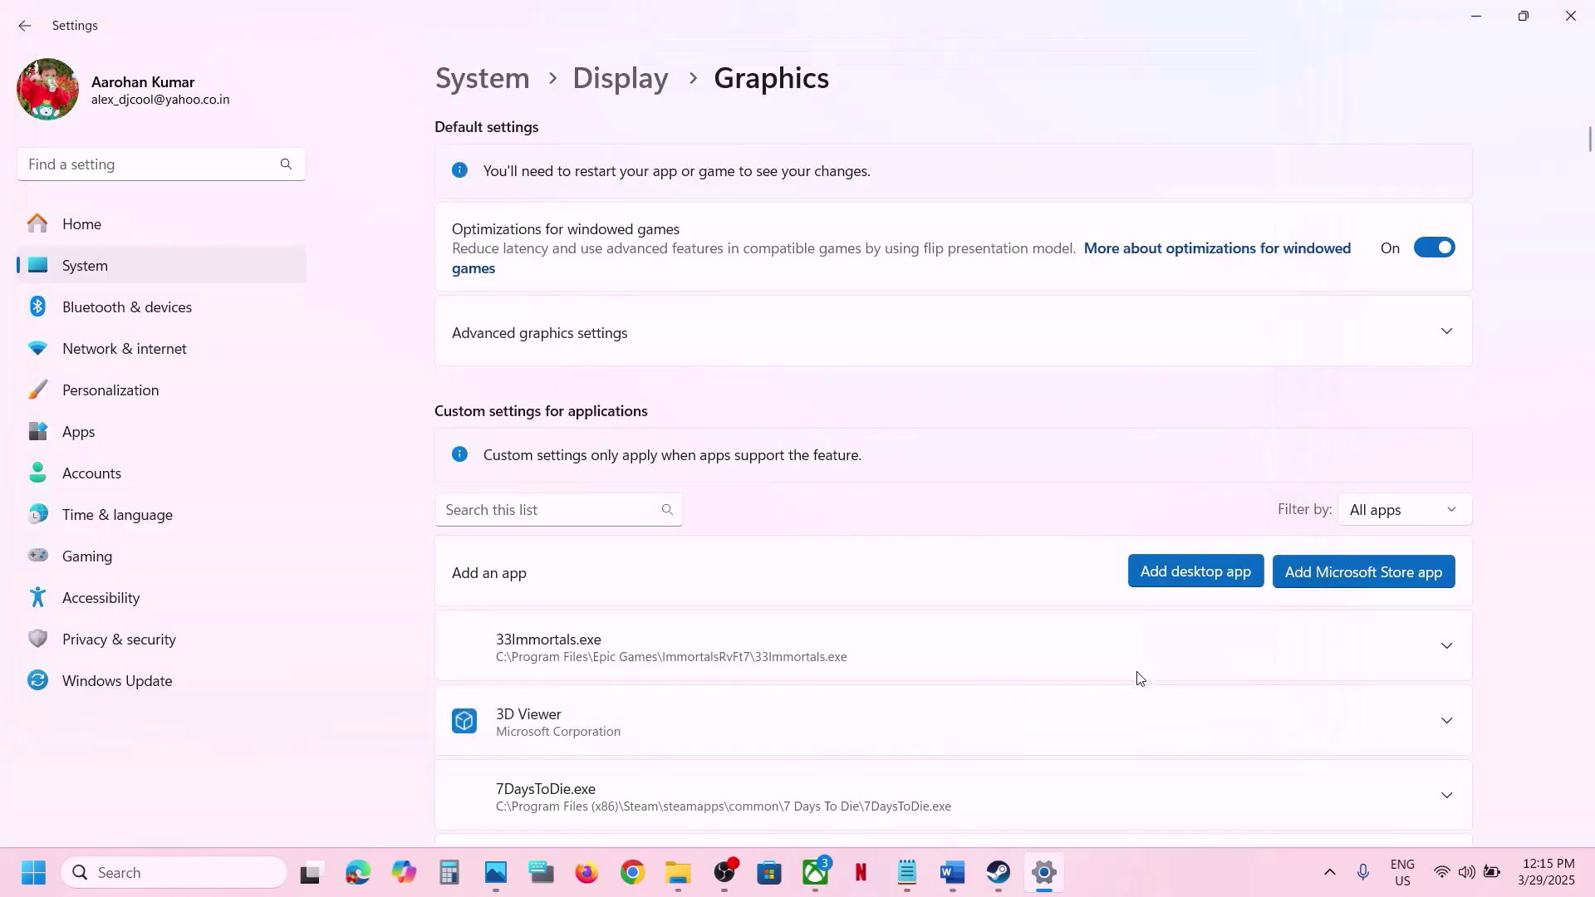
- Set the GPU preference of AI-LIMIT to High Performance (NVIDIA GeForce RTX 3050 Laptop GPU)
{"action": "scroll", "coordinate": [845, 601], "scroll_direction": "down", "scroll_amount": 5}
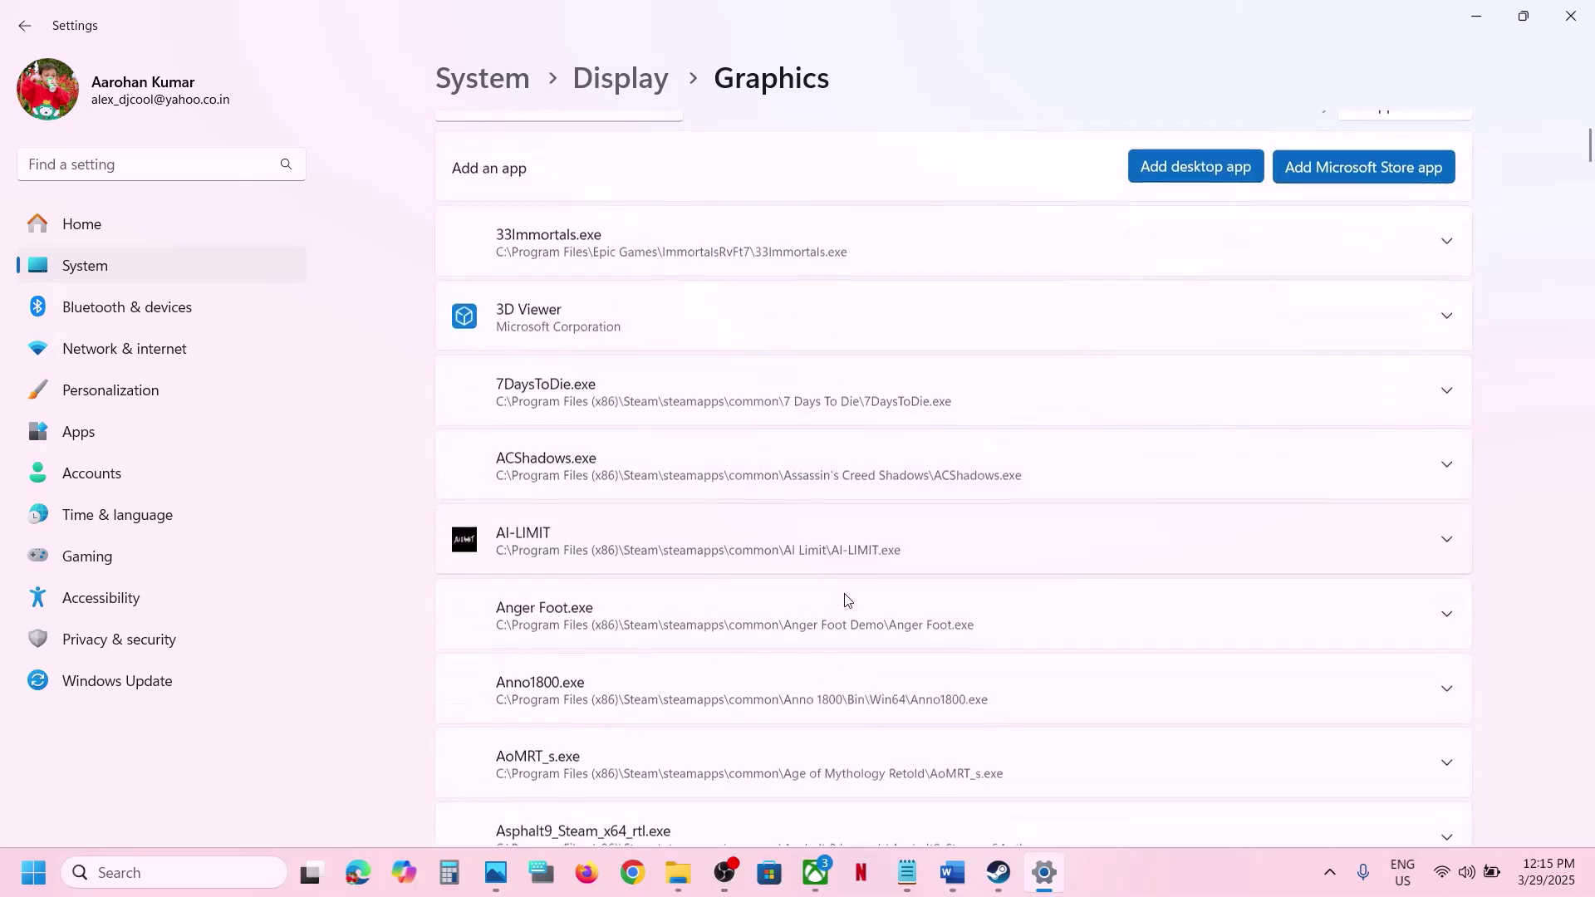
{"action": "left_click", "coordinate": [648, 556]}
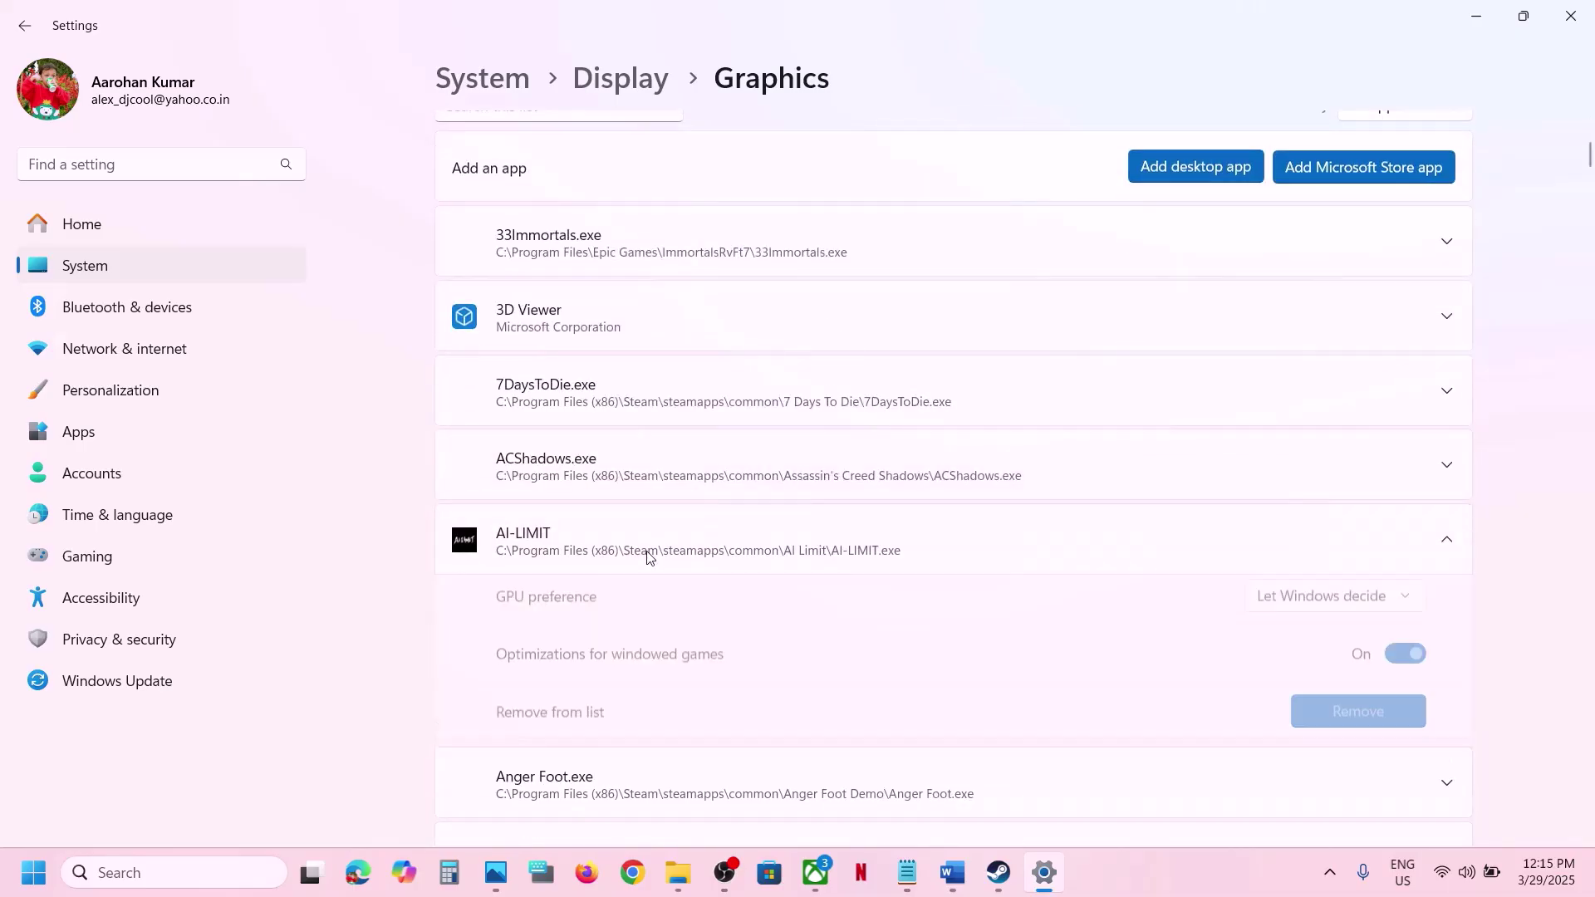
{"action": "left_click", "coordinate": [1316, 602]}
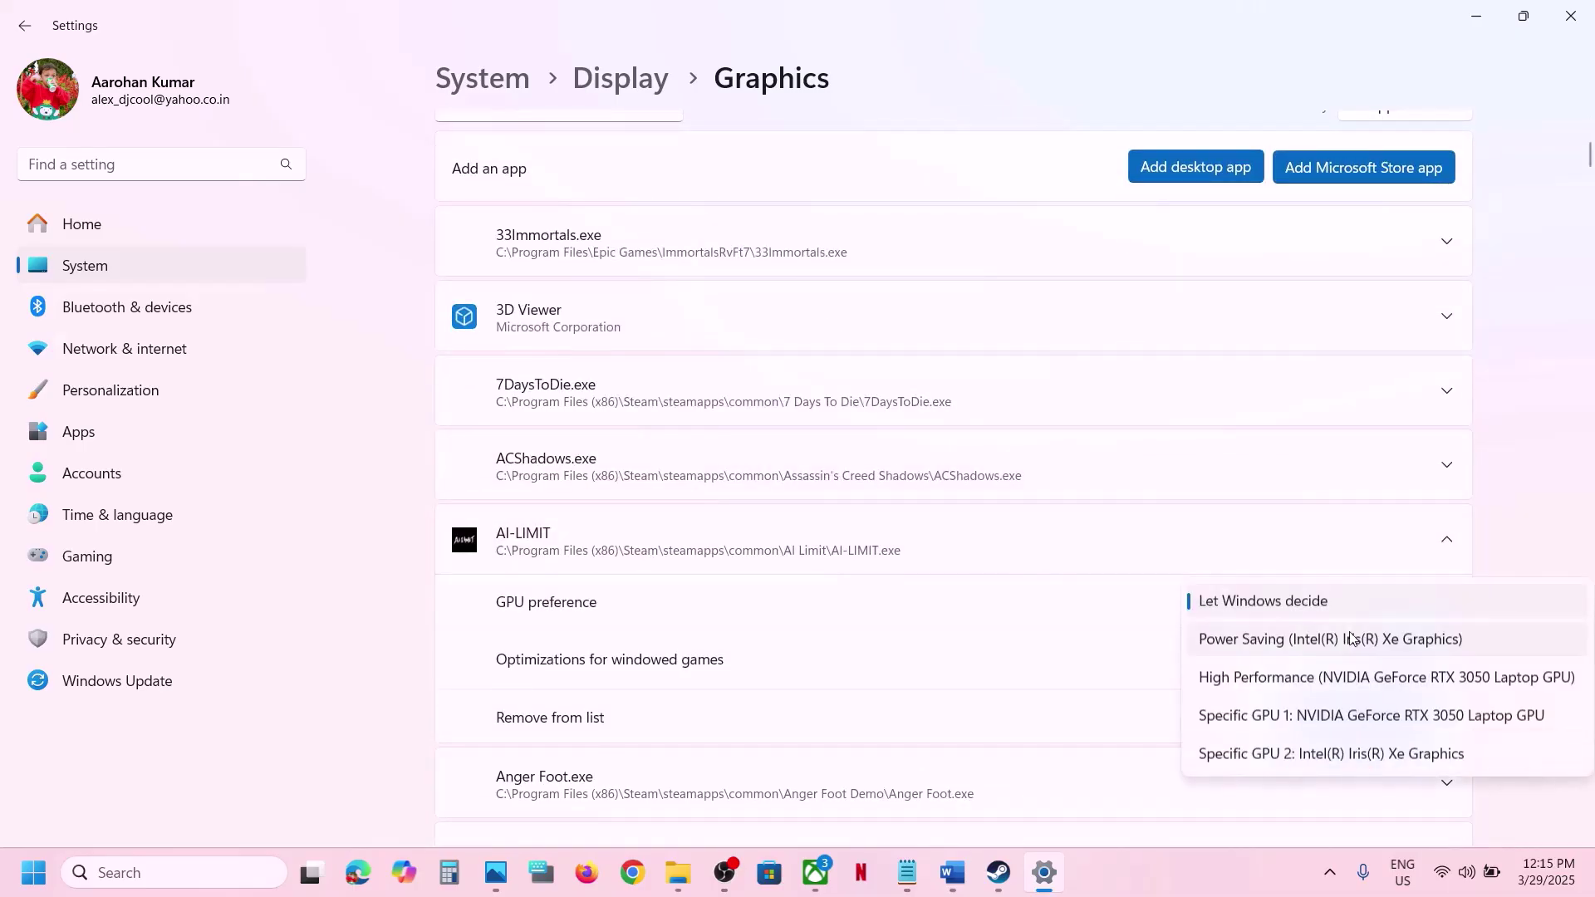
{"action": "left_click", "coordinate": [1309, 686]}
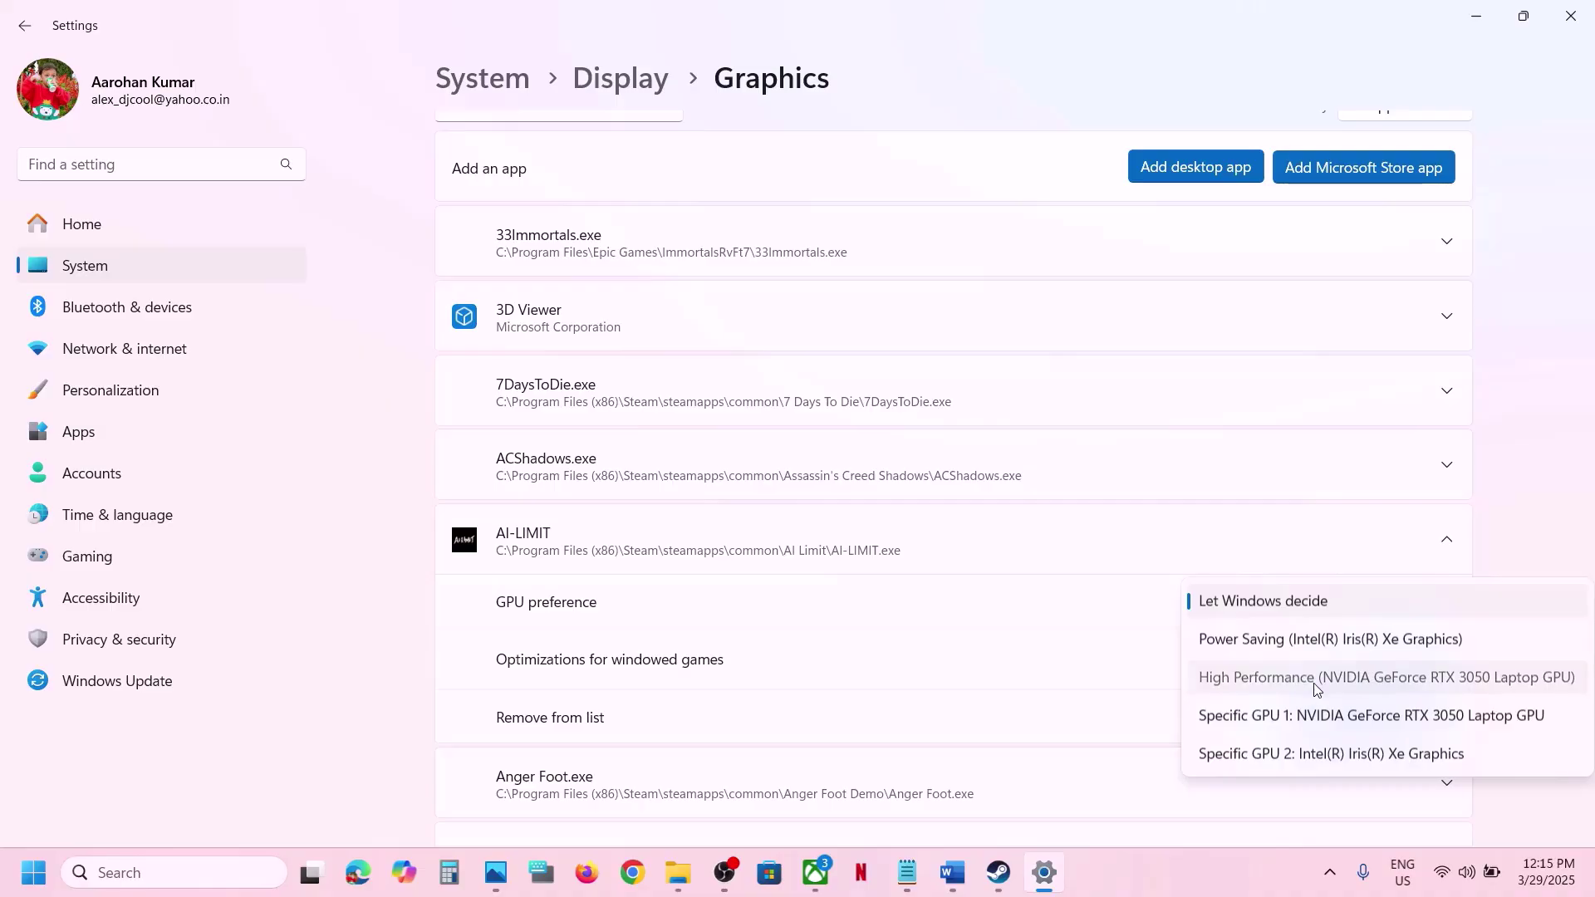
{"action": "left_click", "coordinate": [1168, 164]}
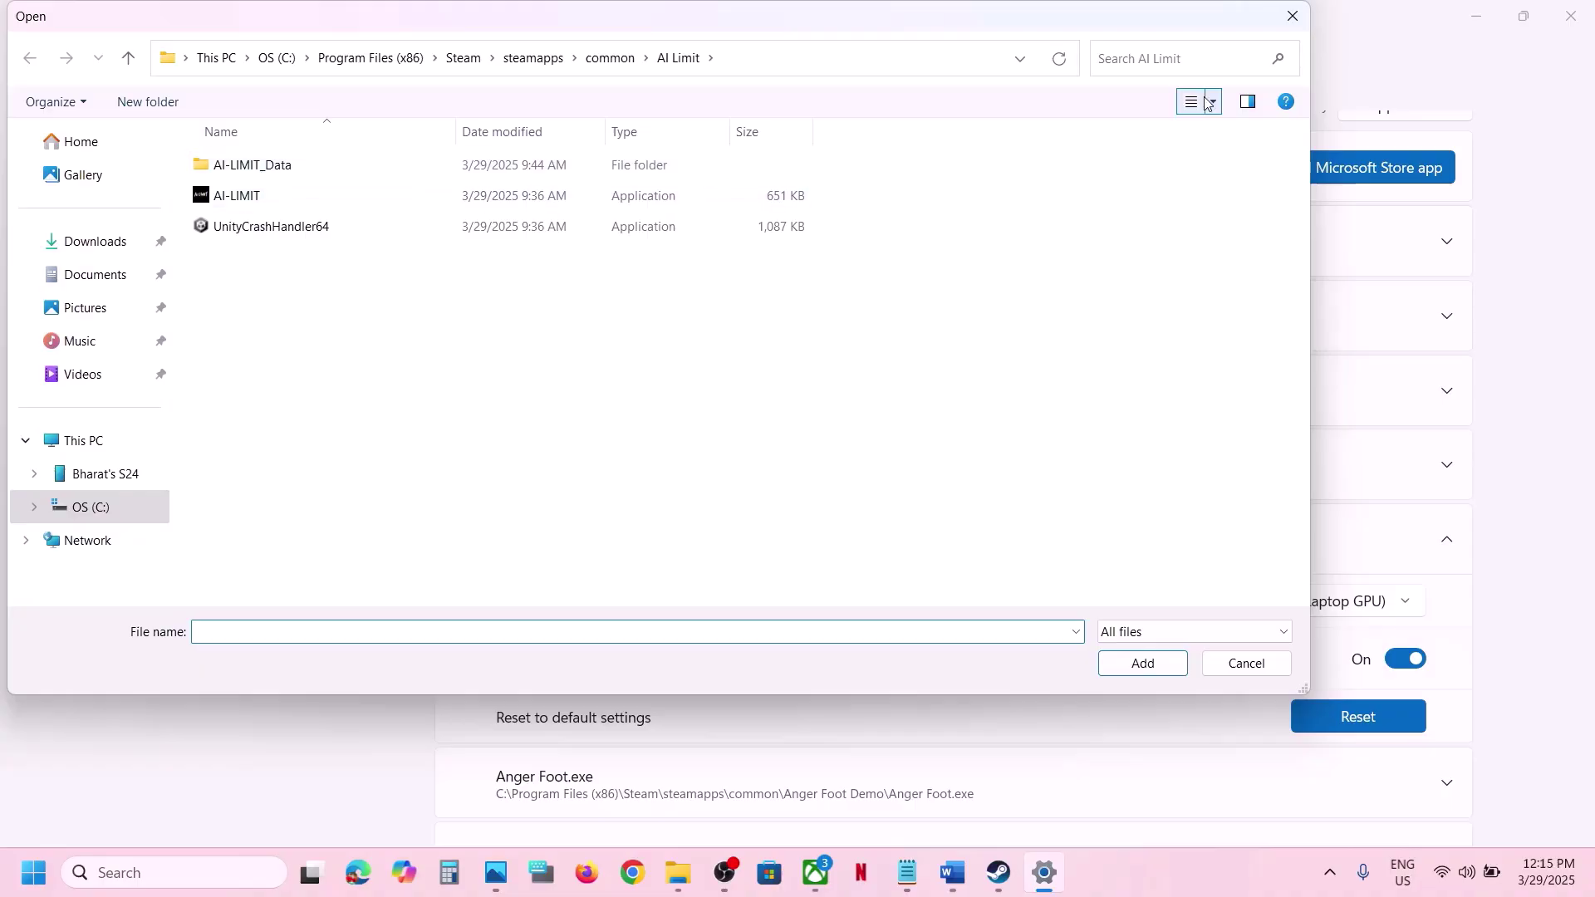
{"action": "left_click", "coordinate": [1292, 16]}
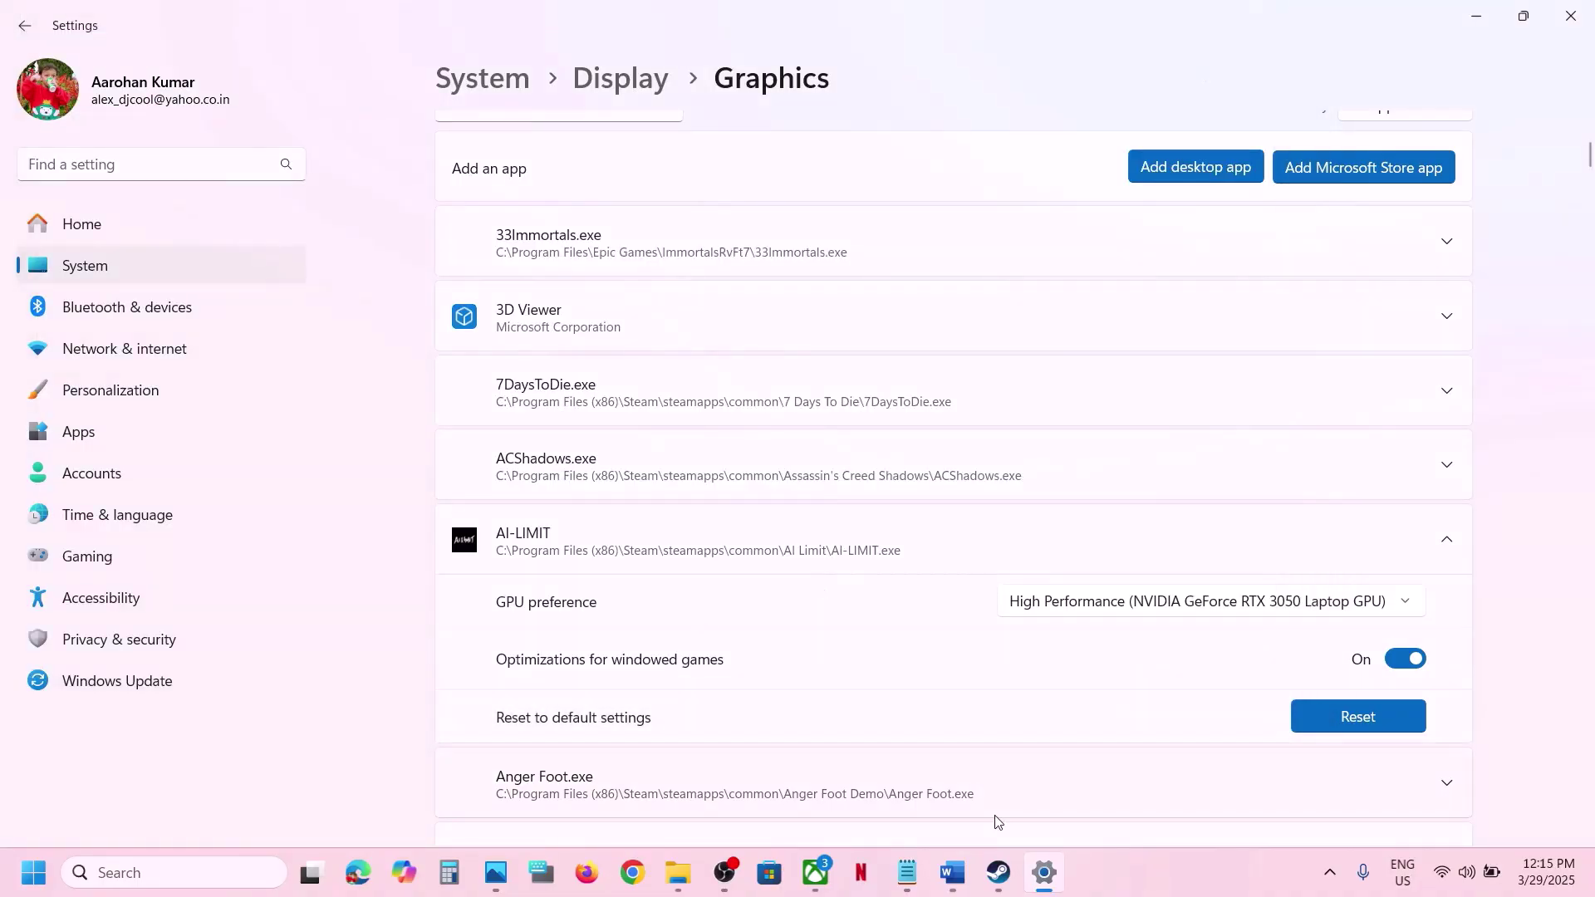
- Switch to the Word document and review Step 5 on running the game as administrator and in compatibility mode
{"action": "left_click", "coordinate": [962, 889]}
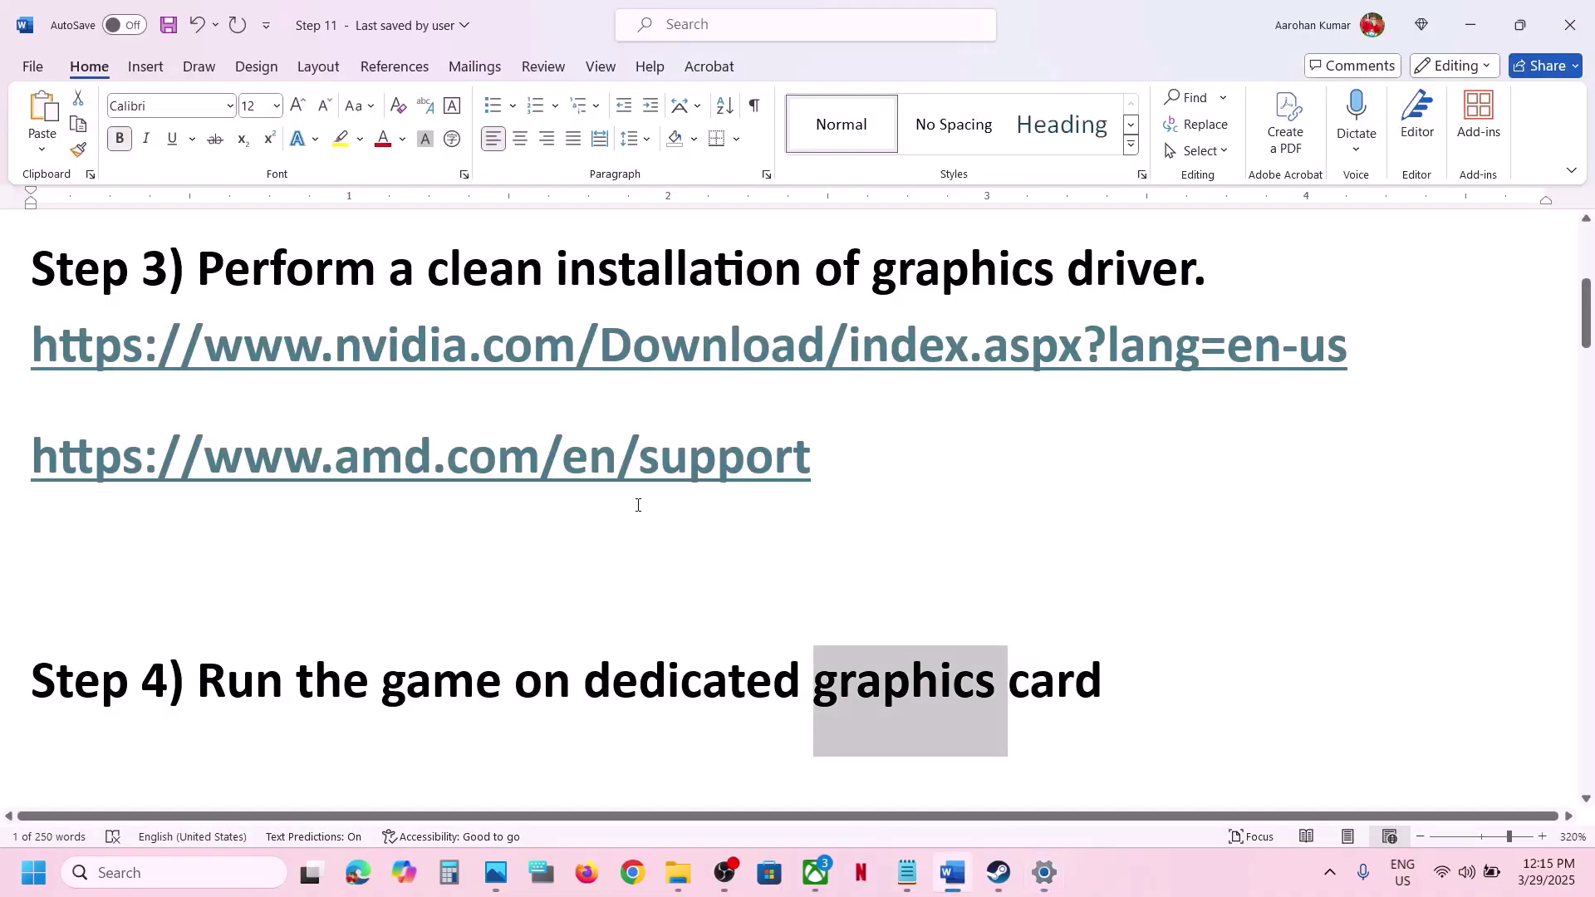
{"action": "scroll", "coordinate": [189, 505], "scroll_direction": "down", "scroll_amount": 4}
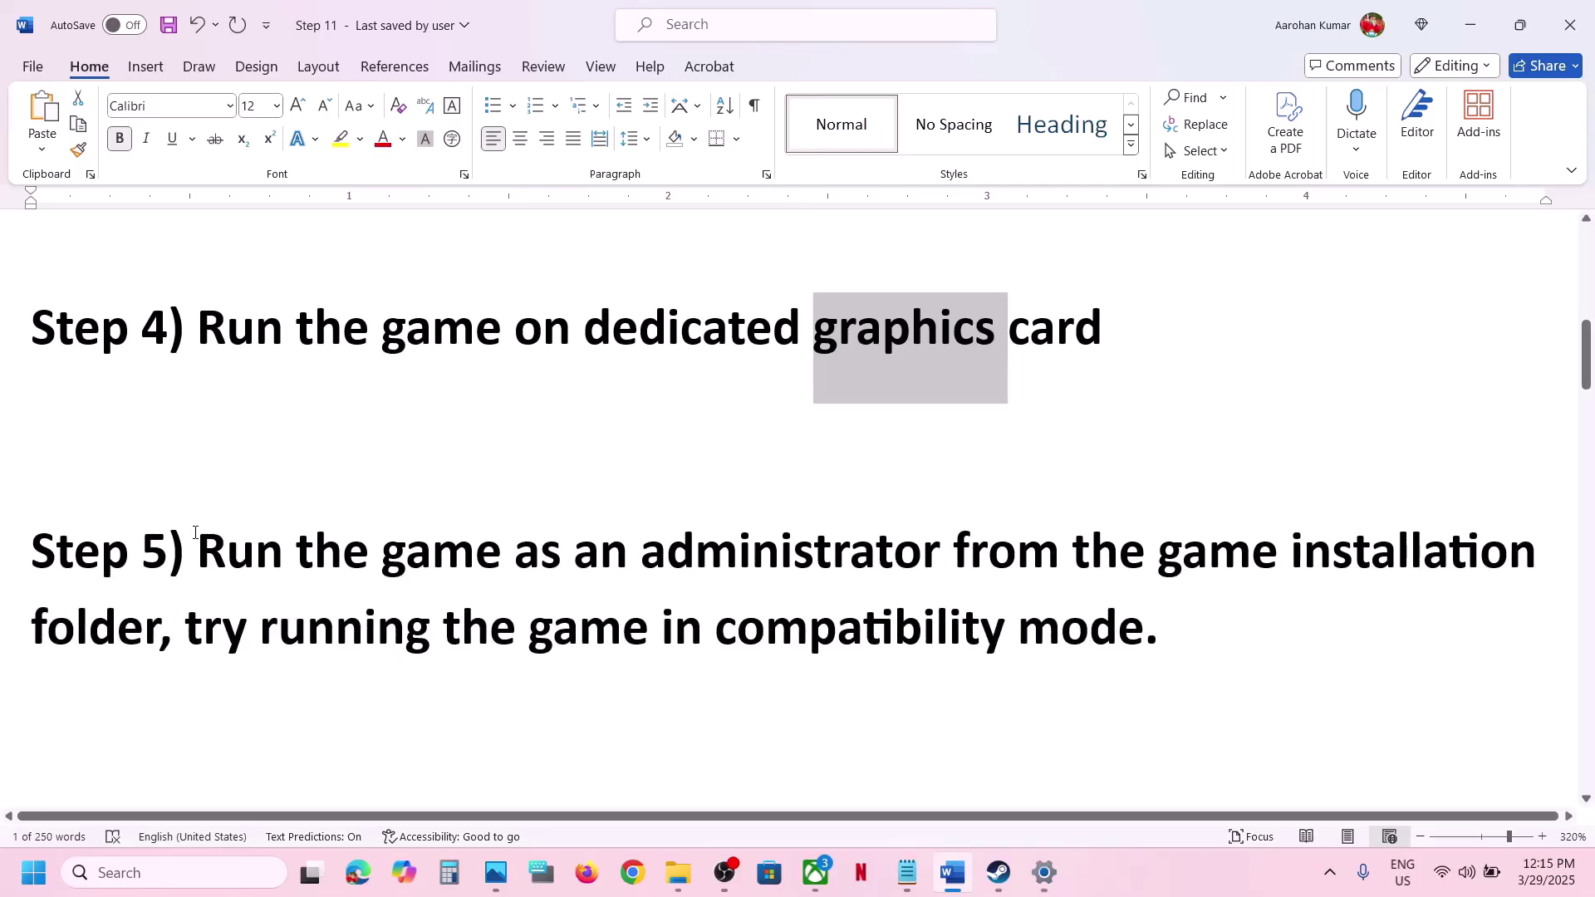
{"action": "left_click_drag", "start_coordinate": [195, 532], "coordinate": [164, 632]}
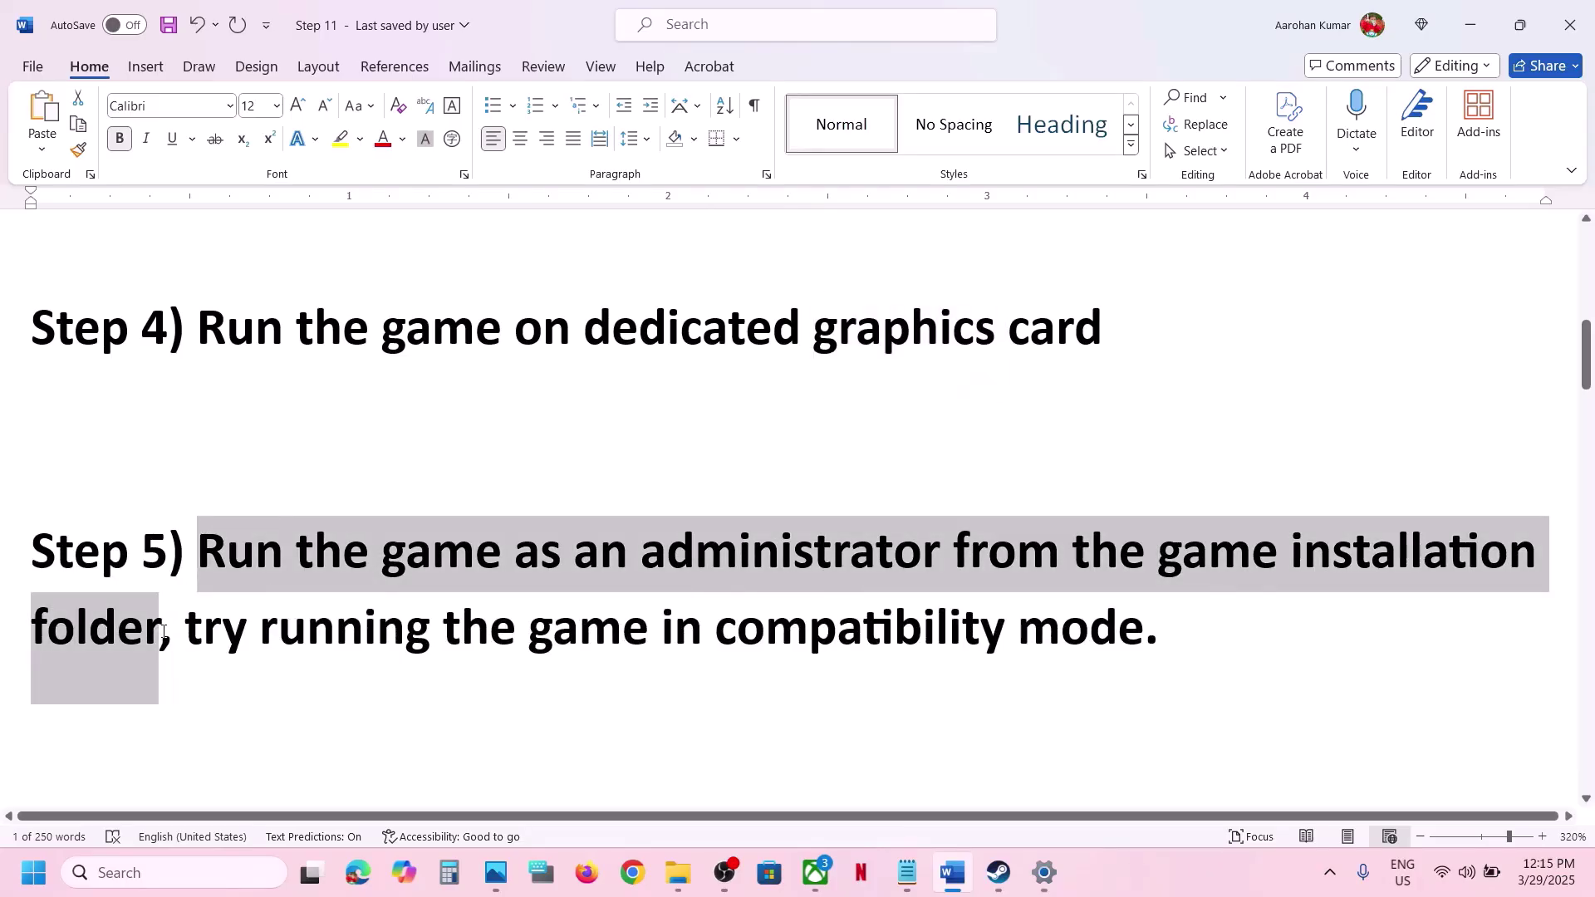
- Switch to Steam and browse the local files of AI Limit to open its installation folder
{"action": "left_click", "coordinate": [998, 872]}
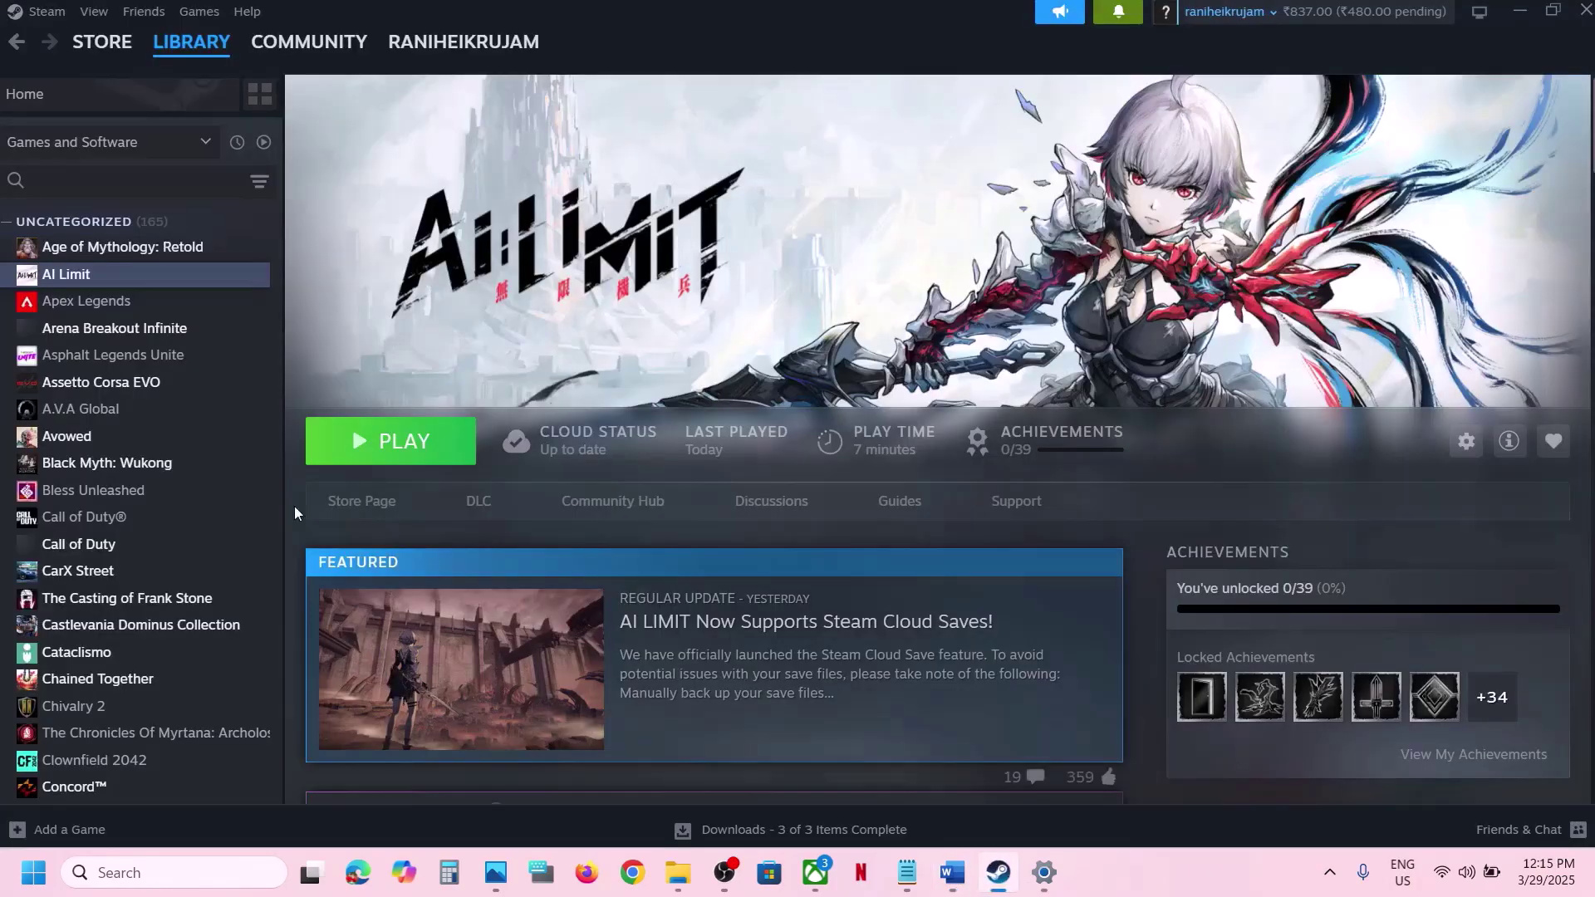
{"action": "right_click", "coordinate": [112, 281]}
{"action": "mouse_move", "coordinate": [162, 405]}
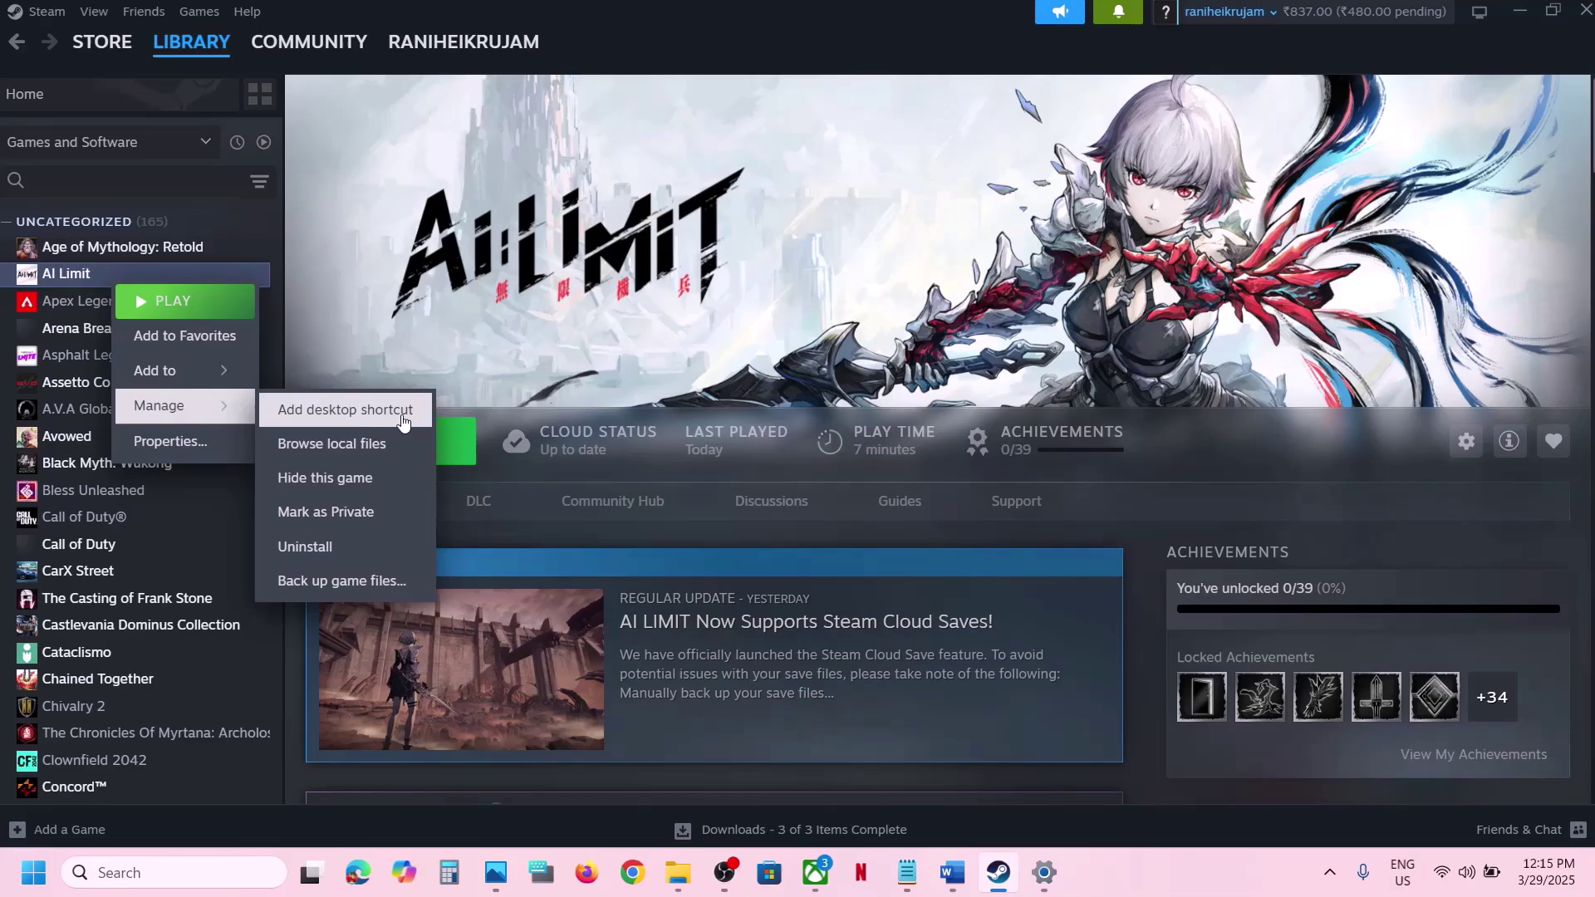
{"action": "left_click", "coordinate": [354, 455]}
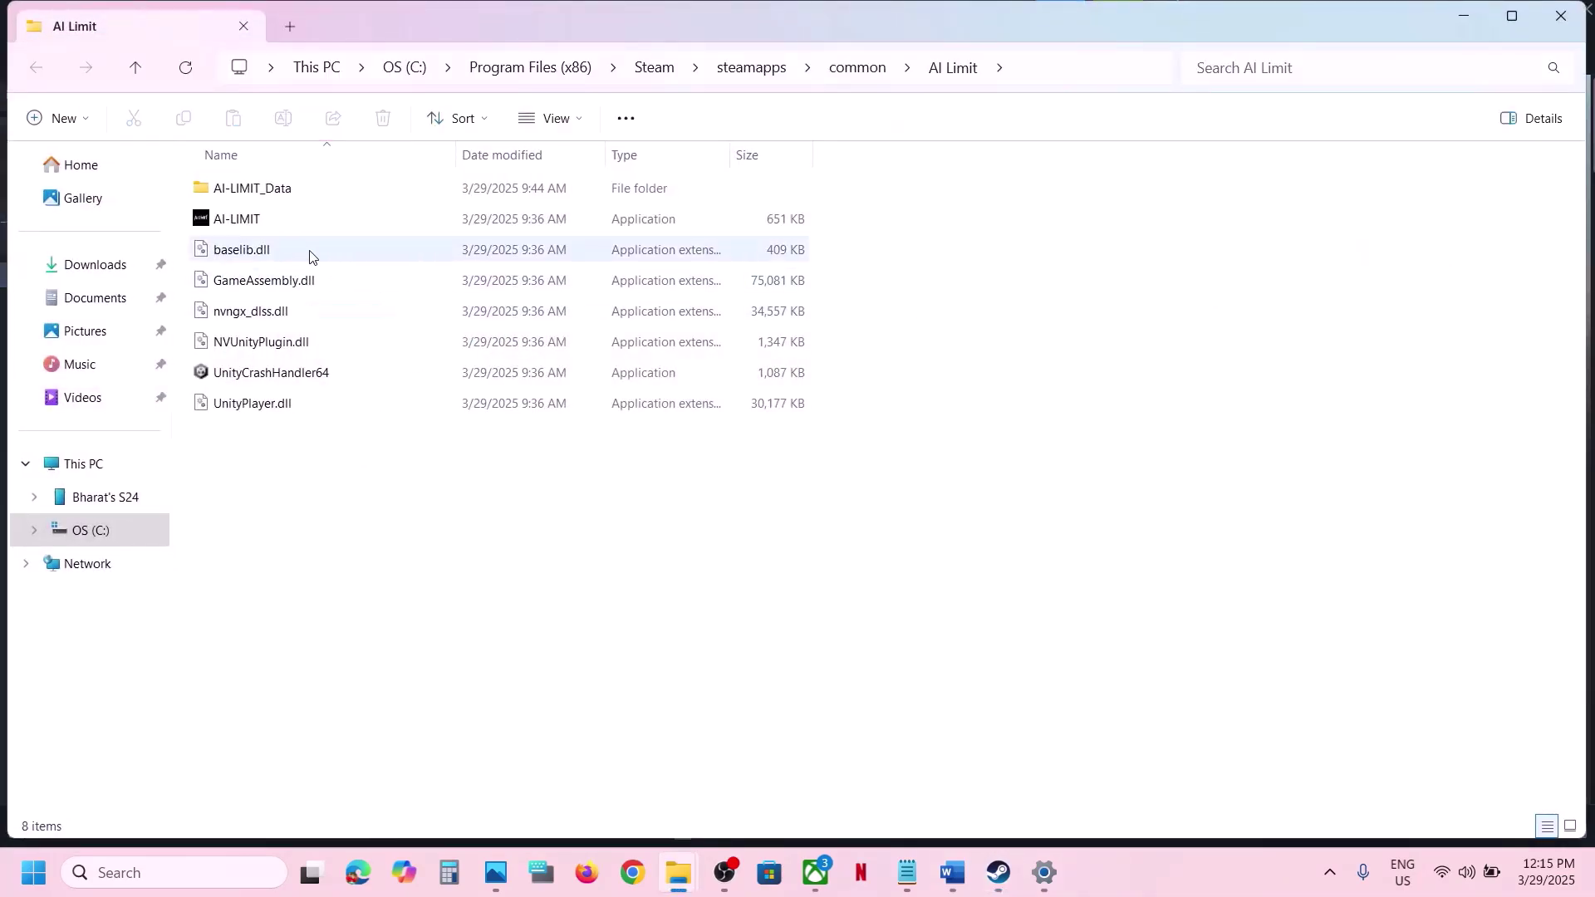
- Set the AI-LIMIT application to run as an administrator in its compatibility properties and apply the change
{"action": "left_click", "coordinate": [257, 222]}
{"action": "right_click", "coordinate": [264, 221]}
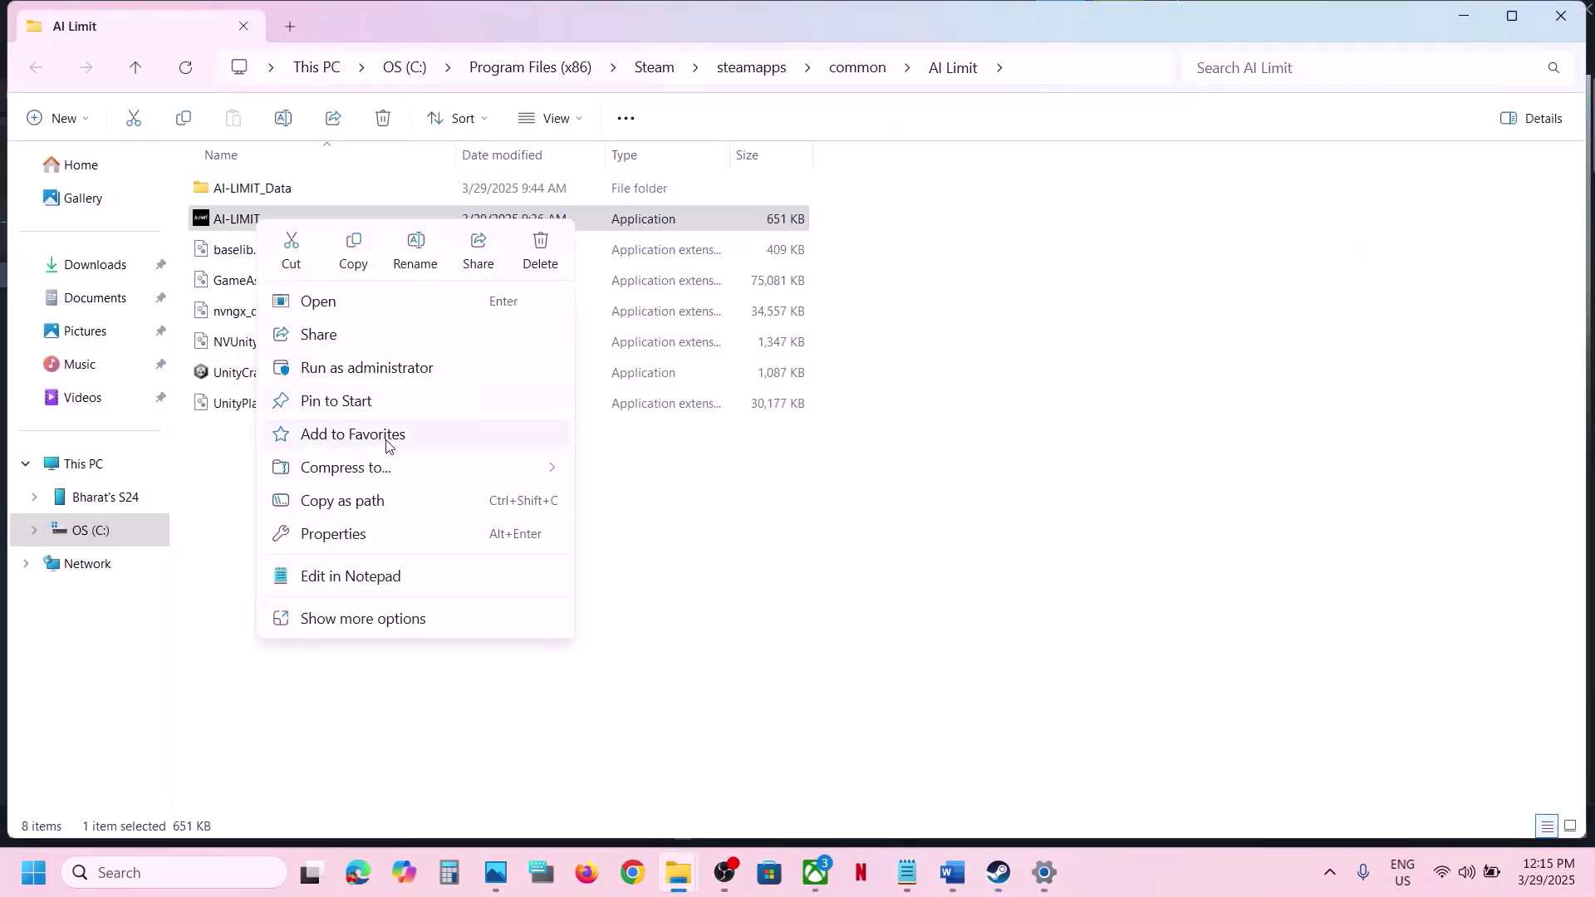
{"action": "left_click", "coordinate": [326, 534]}
{"action": "left_click", "coordinate": [484, 290]}
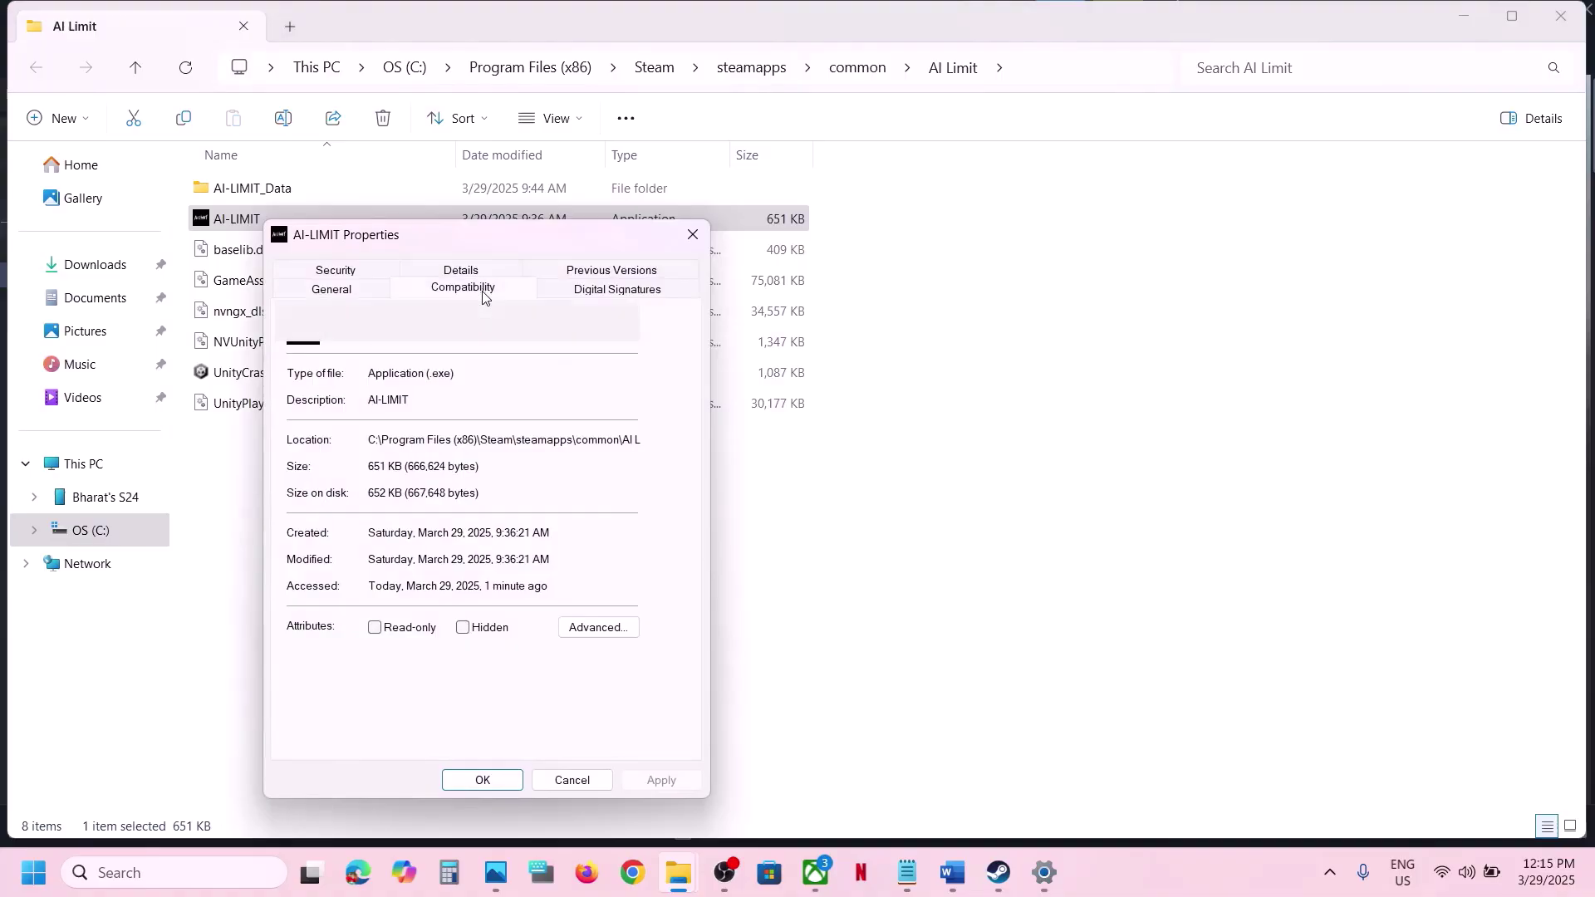
{"action": "left_click", "coordinate": [304, 614]}
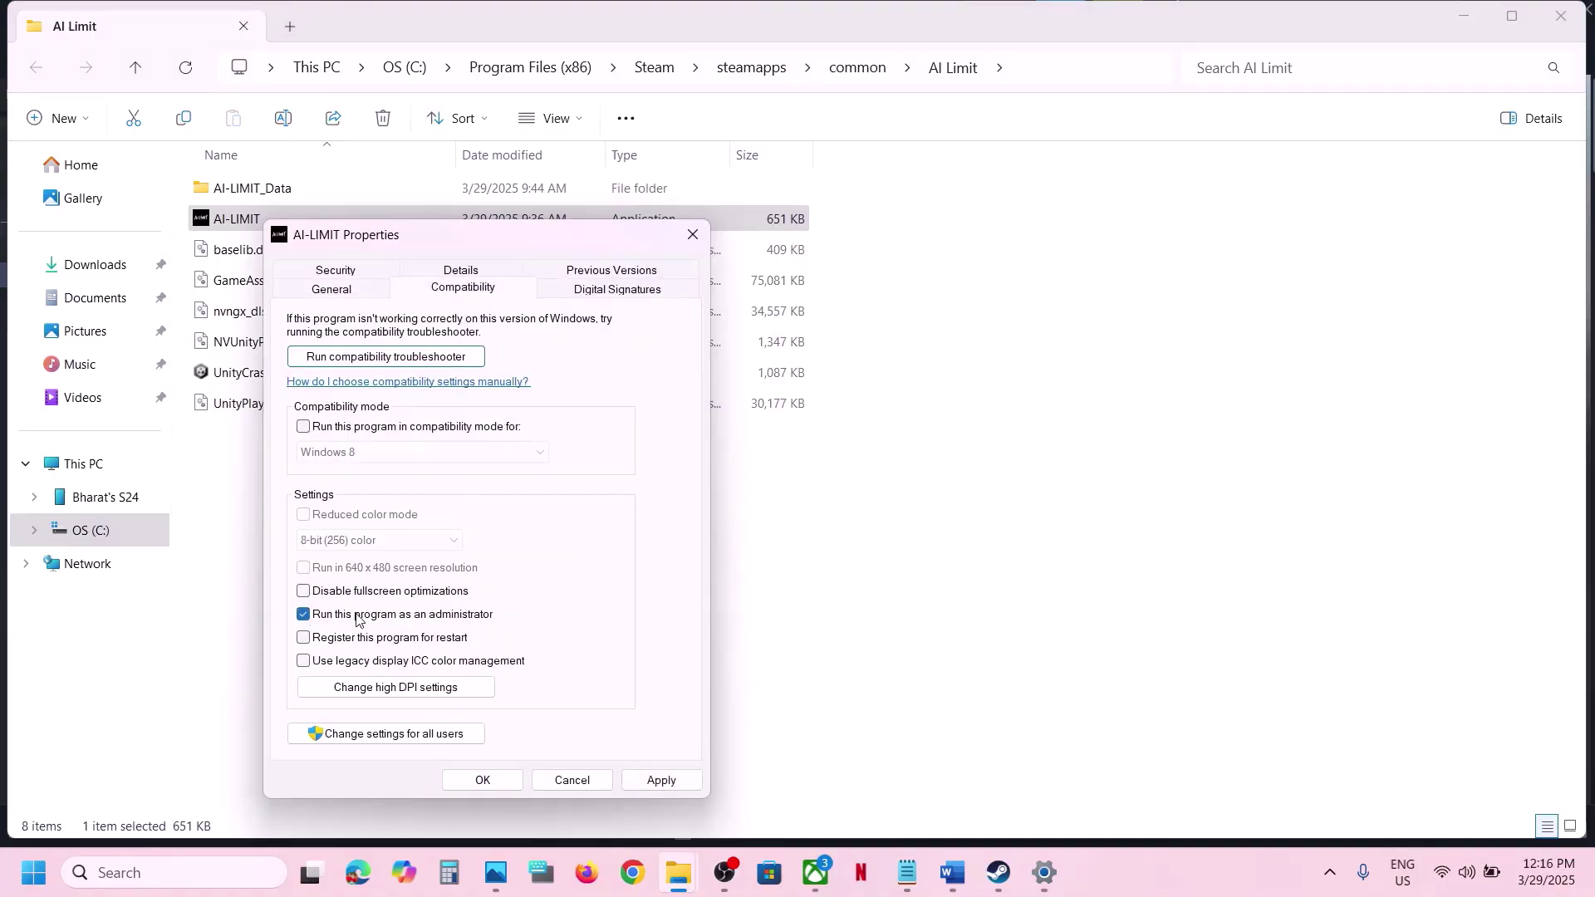
{"action": "left_click", "coordinate": [653, 780]}
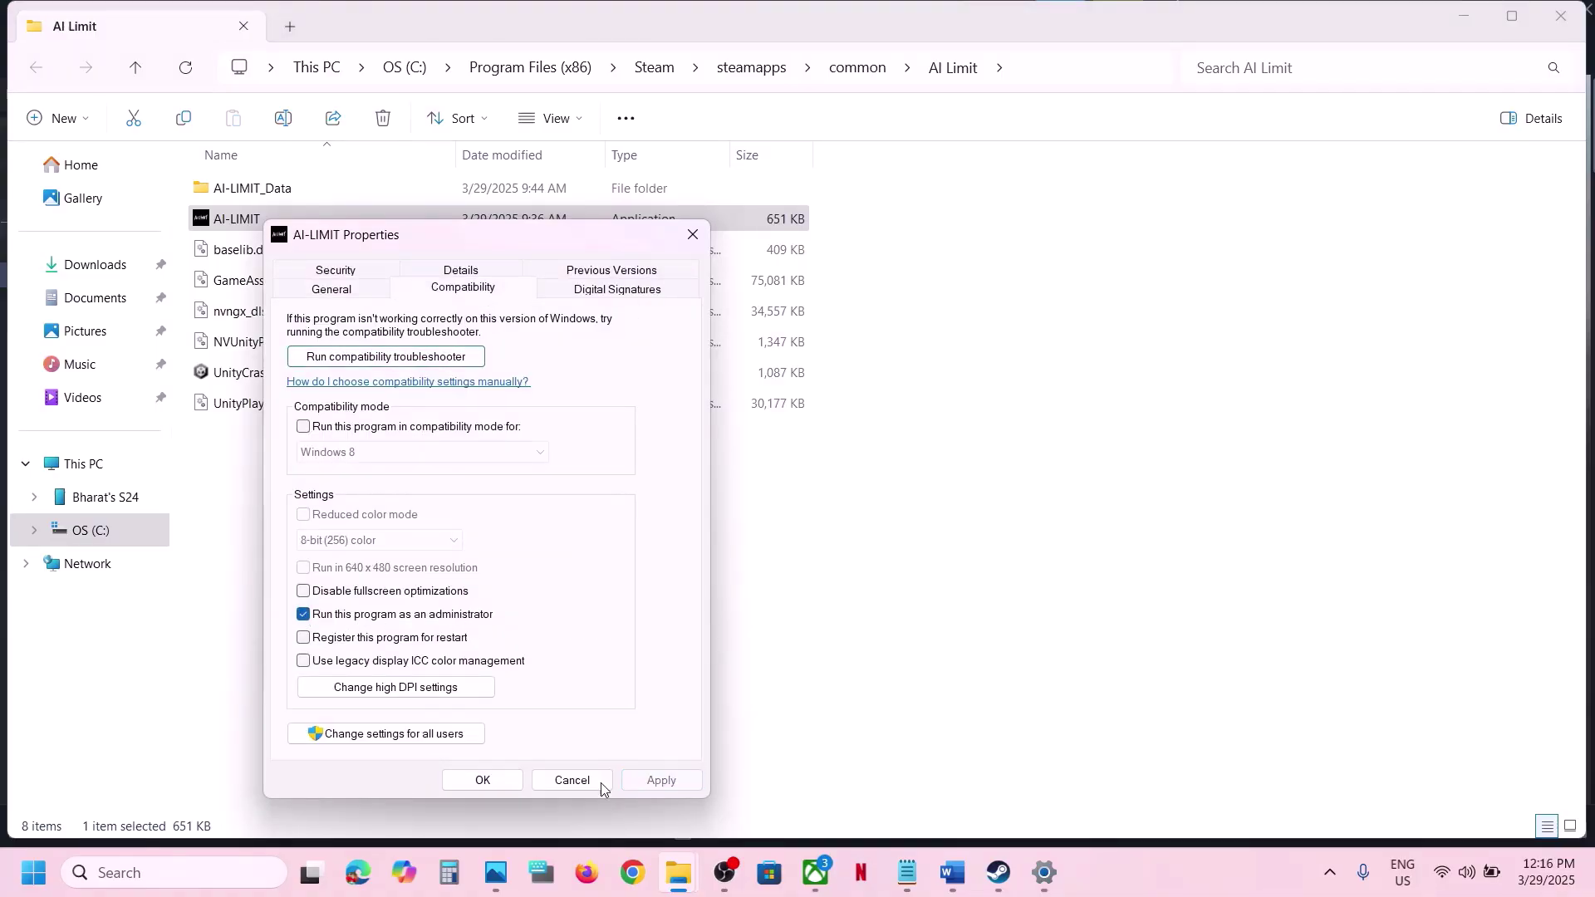
{"action": "left_click", "coordinate": [501, 784]}
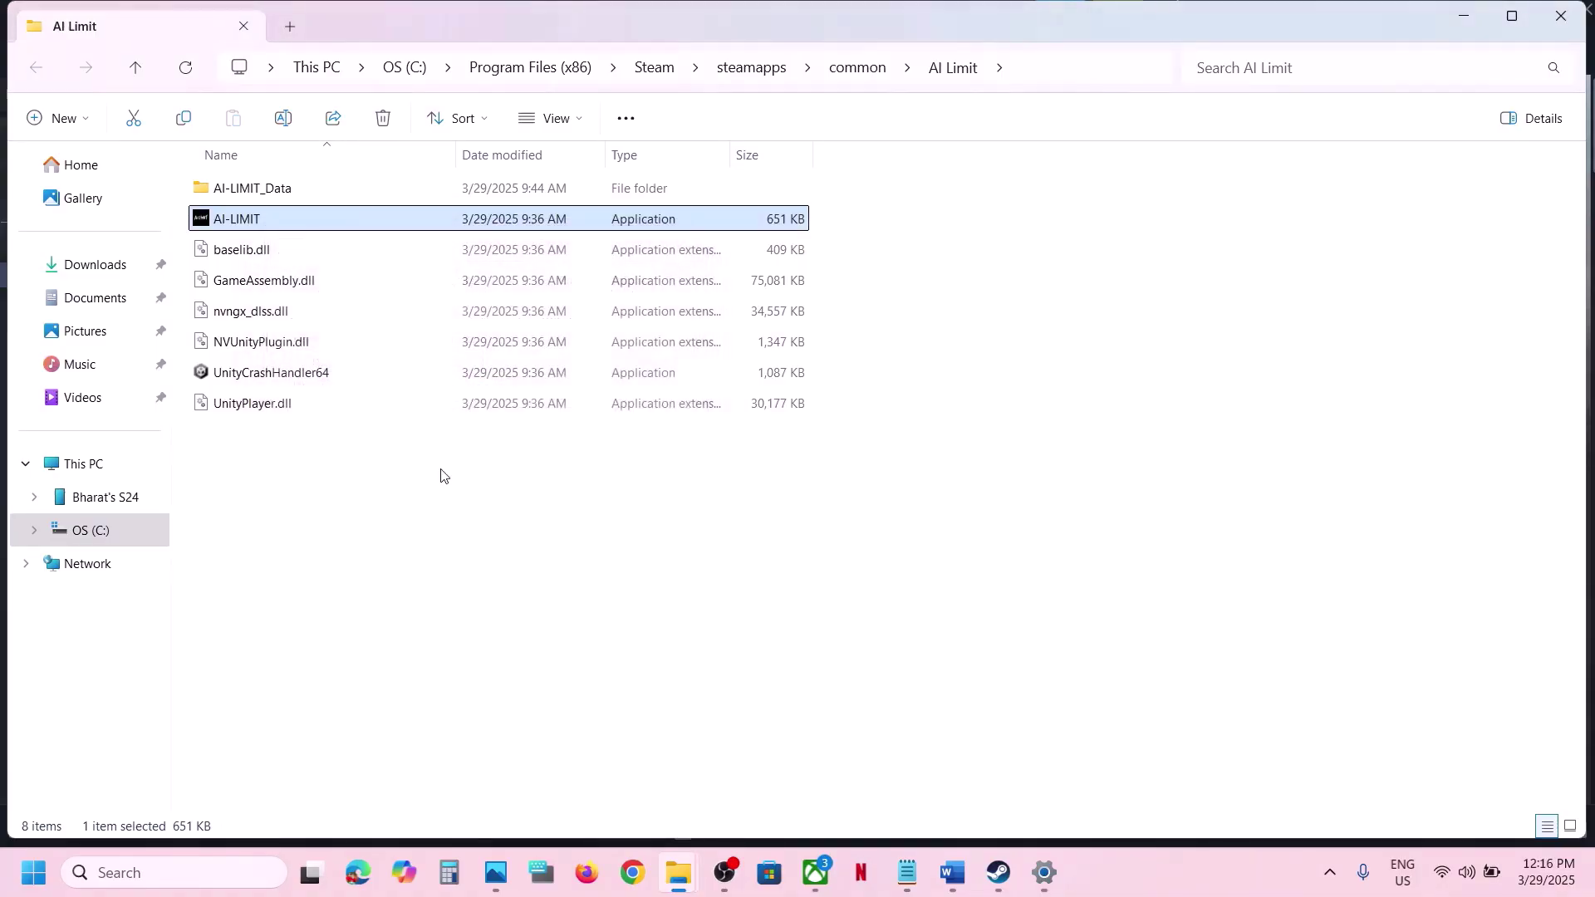
- Enable compatibility mode for Windows 8 on the AI-LIMIT application and save its properties
{"action": "right_click", "coordinate": [281, 225]}
{"action": "left_click", "coordinate": [415, 536]}
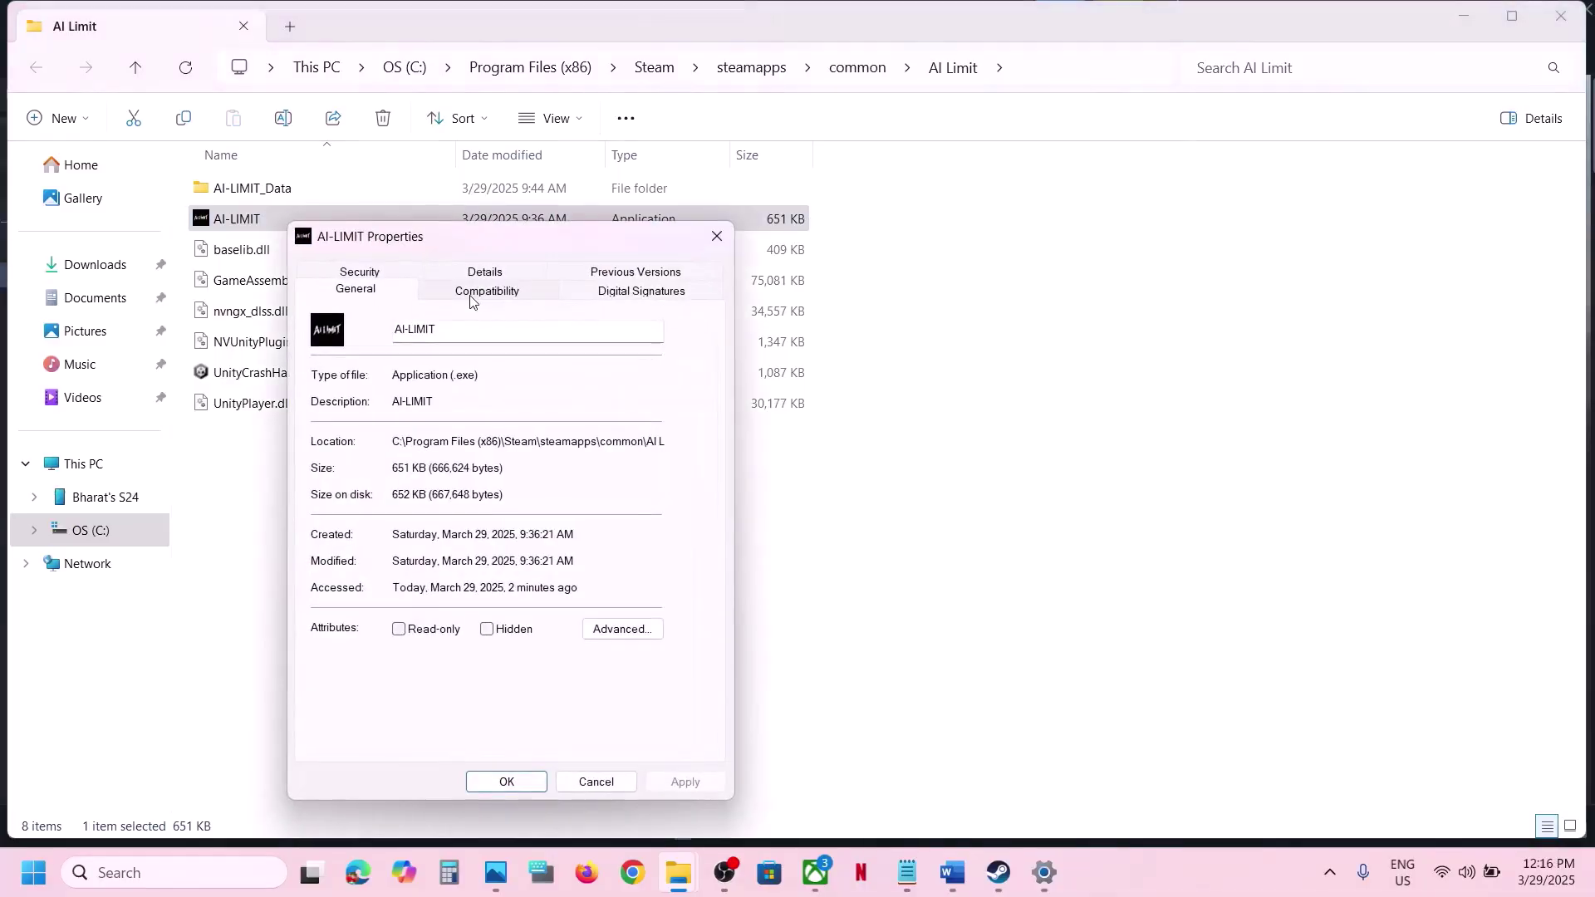
{"action": "left_click", "coordinate": [470, 297]}
{"action": "left_click", "coordinate": [329, 429]}
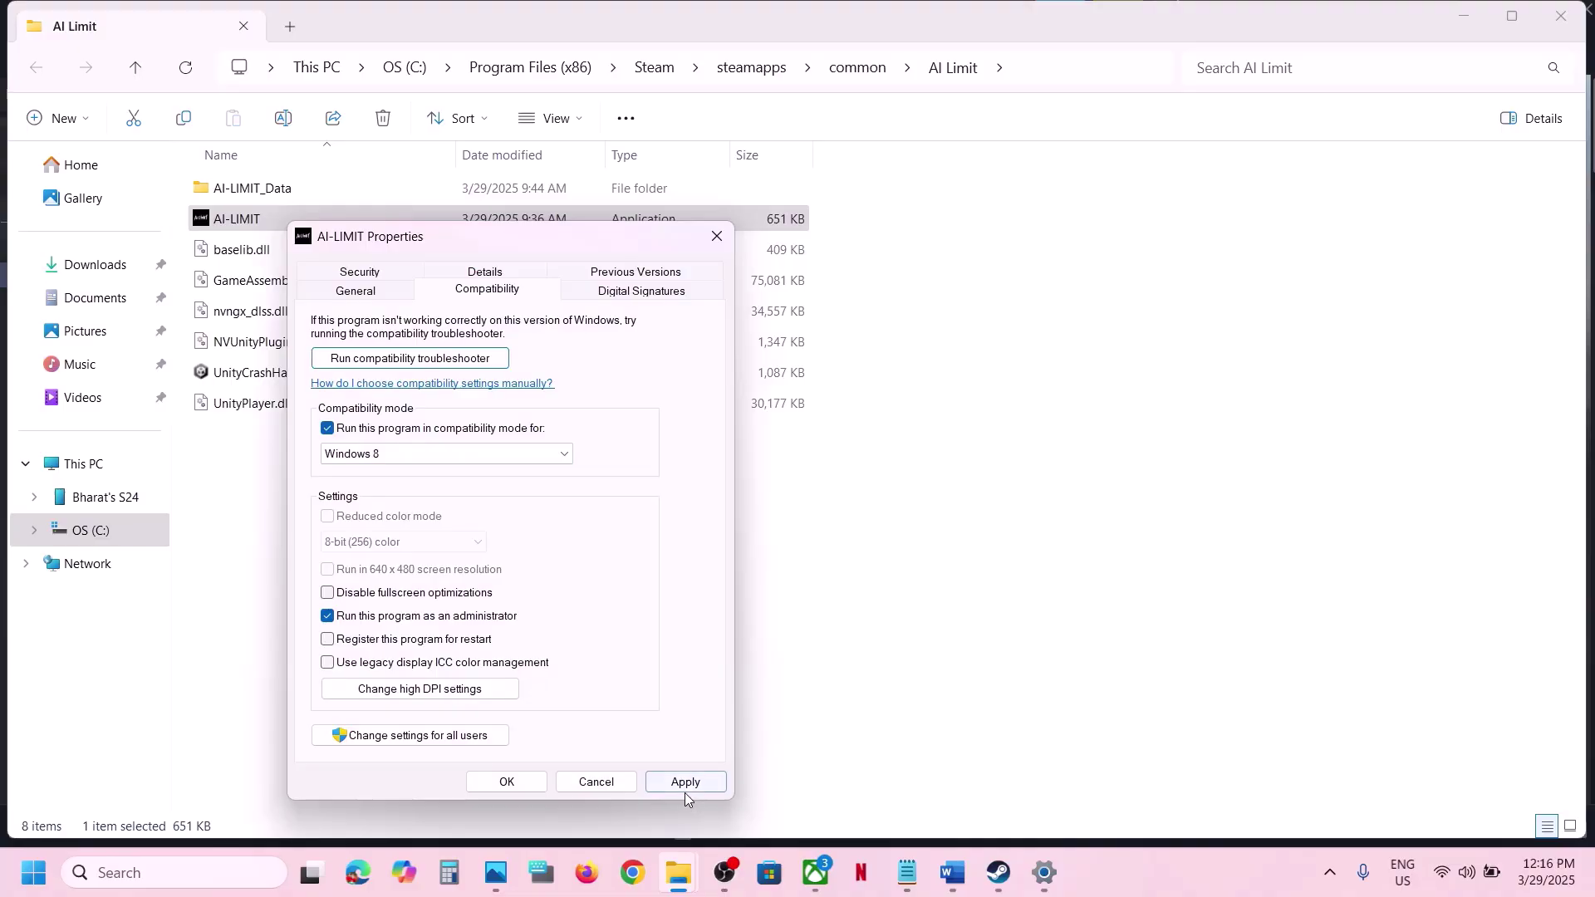
{"action": "left_click", "coordinate": [508, 781]}
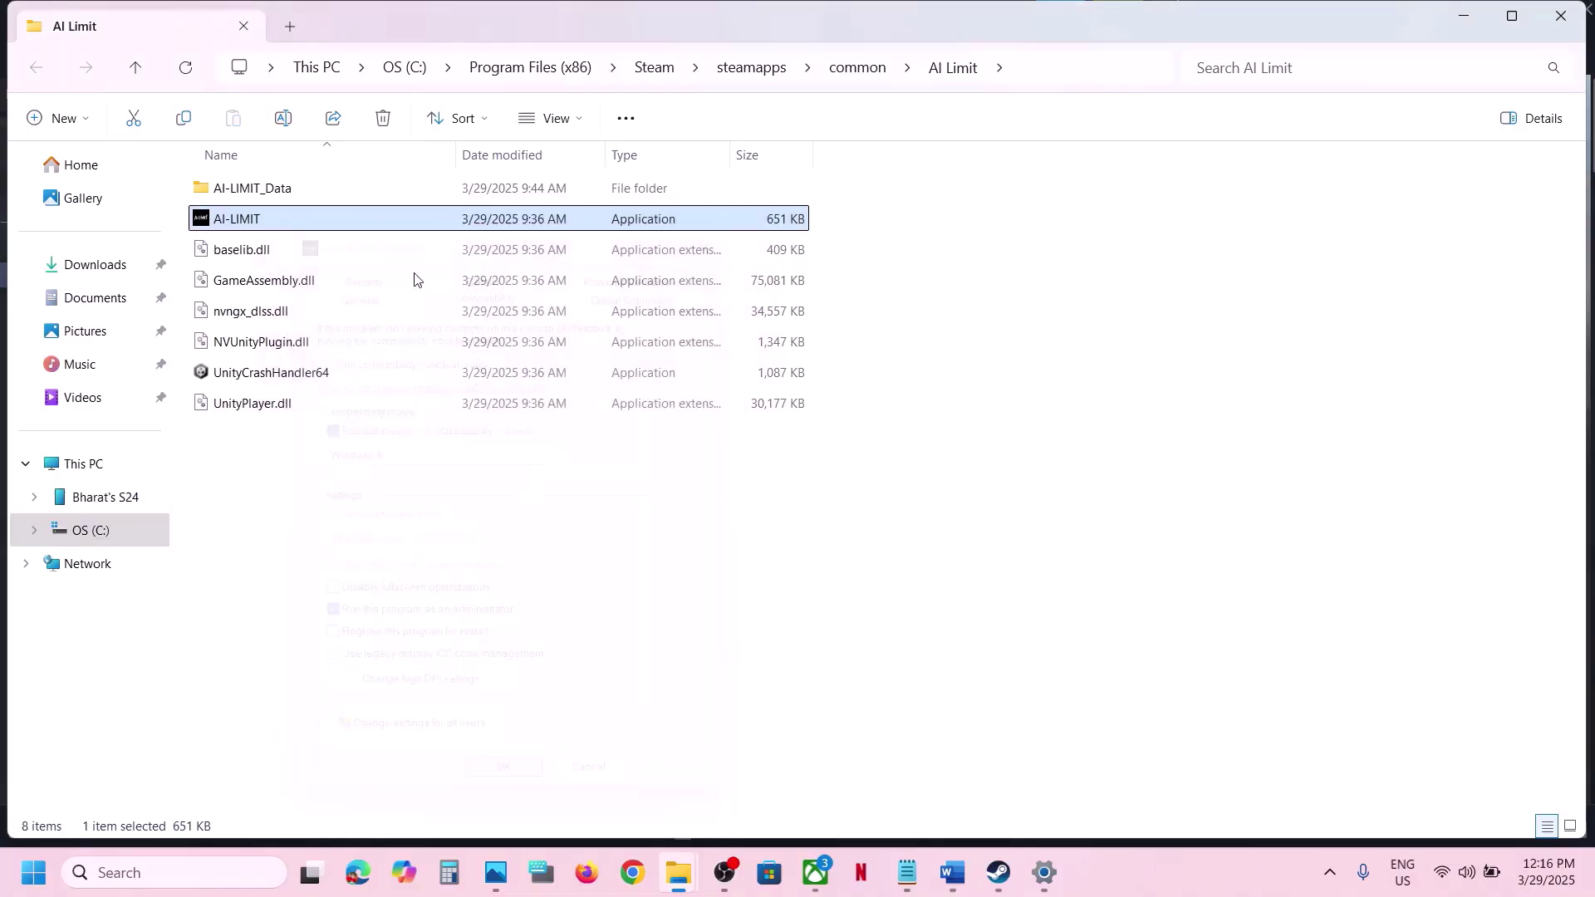
- Reopen the AI-LIMIT compatibility properties, change the compatibility mode to Windows 7 and apply it
{"action": "right_click", "coordinate": [277, 220]}
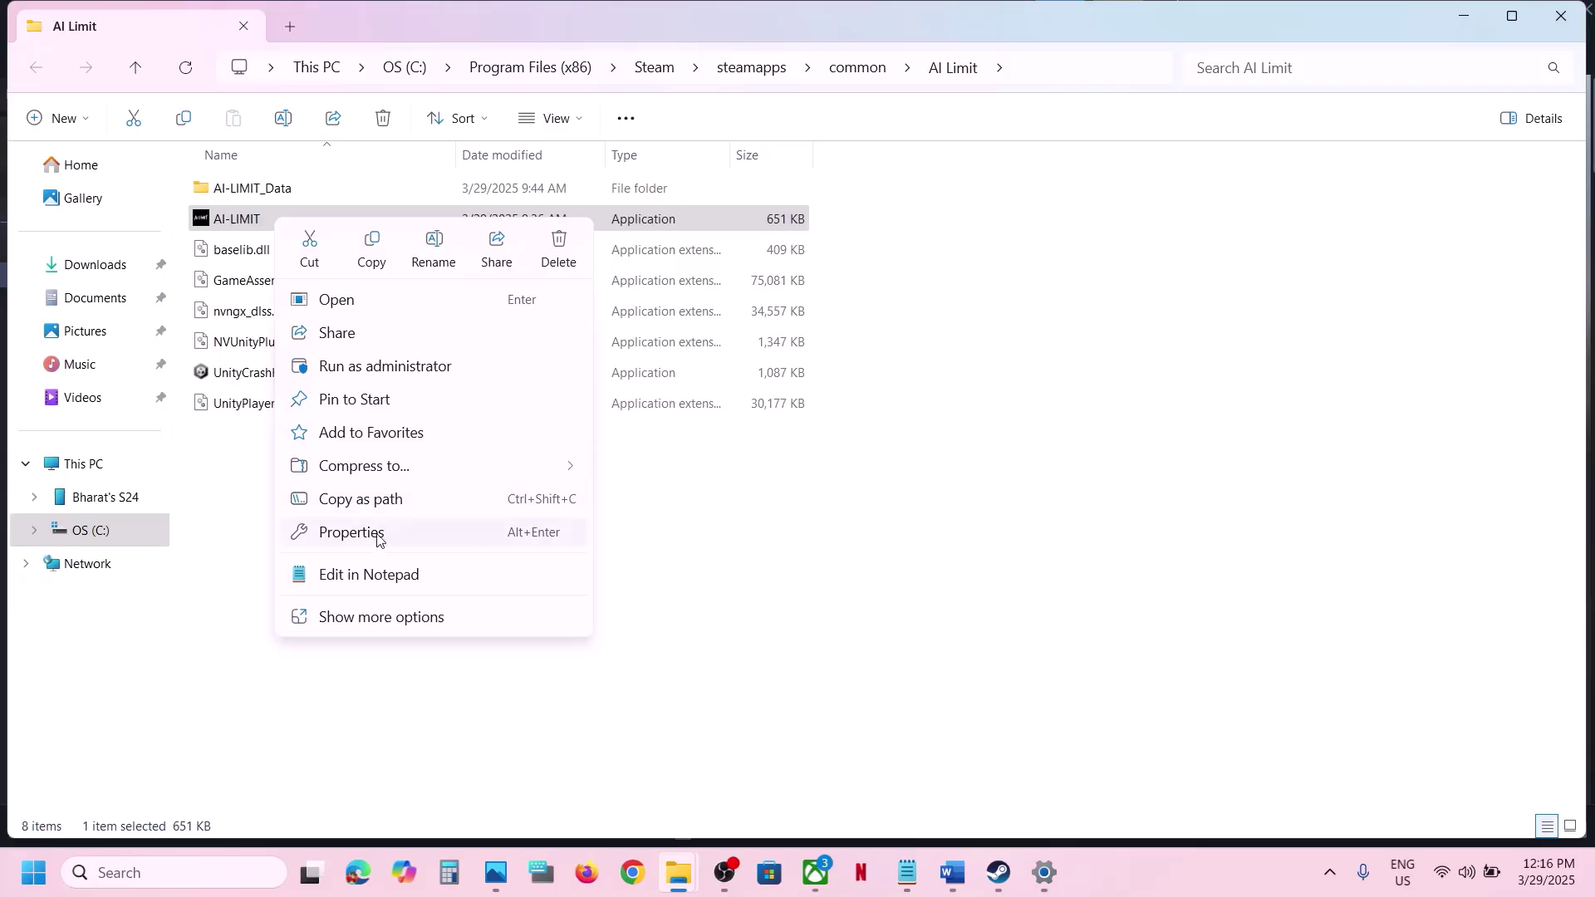
{"action": "left_click", "coordinate": [377, 536]}
{"action": "left_click", "coordinate": [503, 287]}
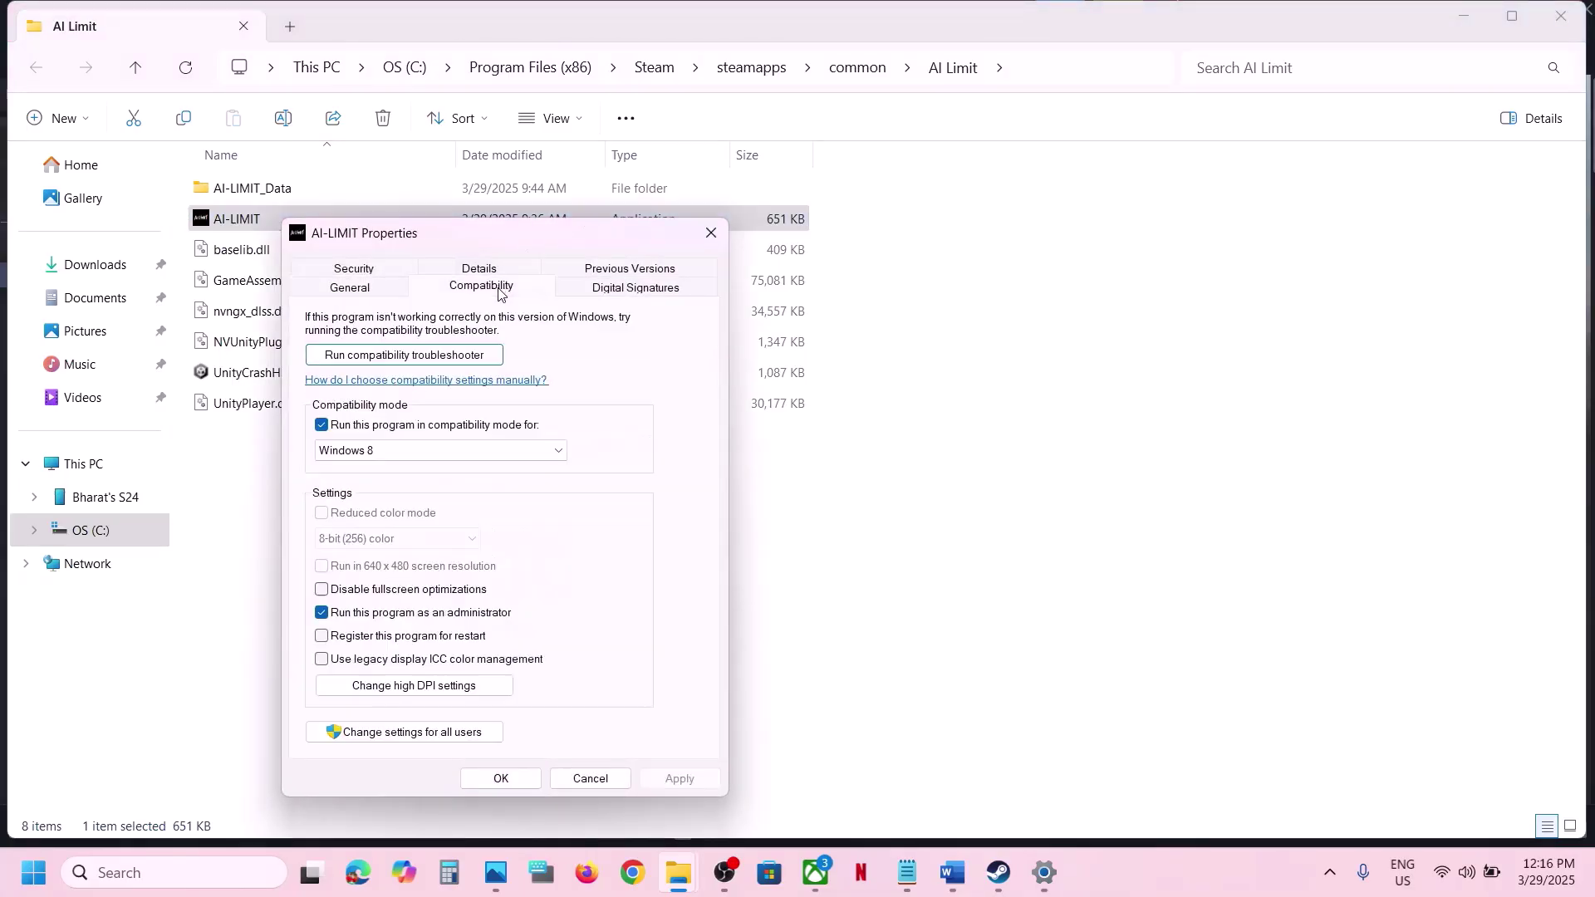
{"action": "left_click", "coordinate": [345, 456]}
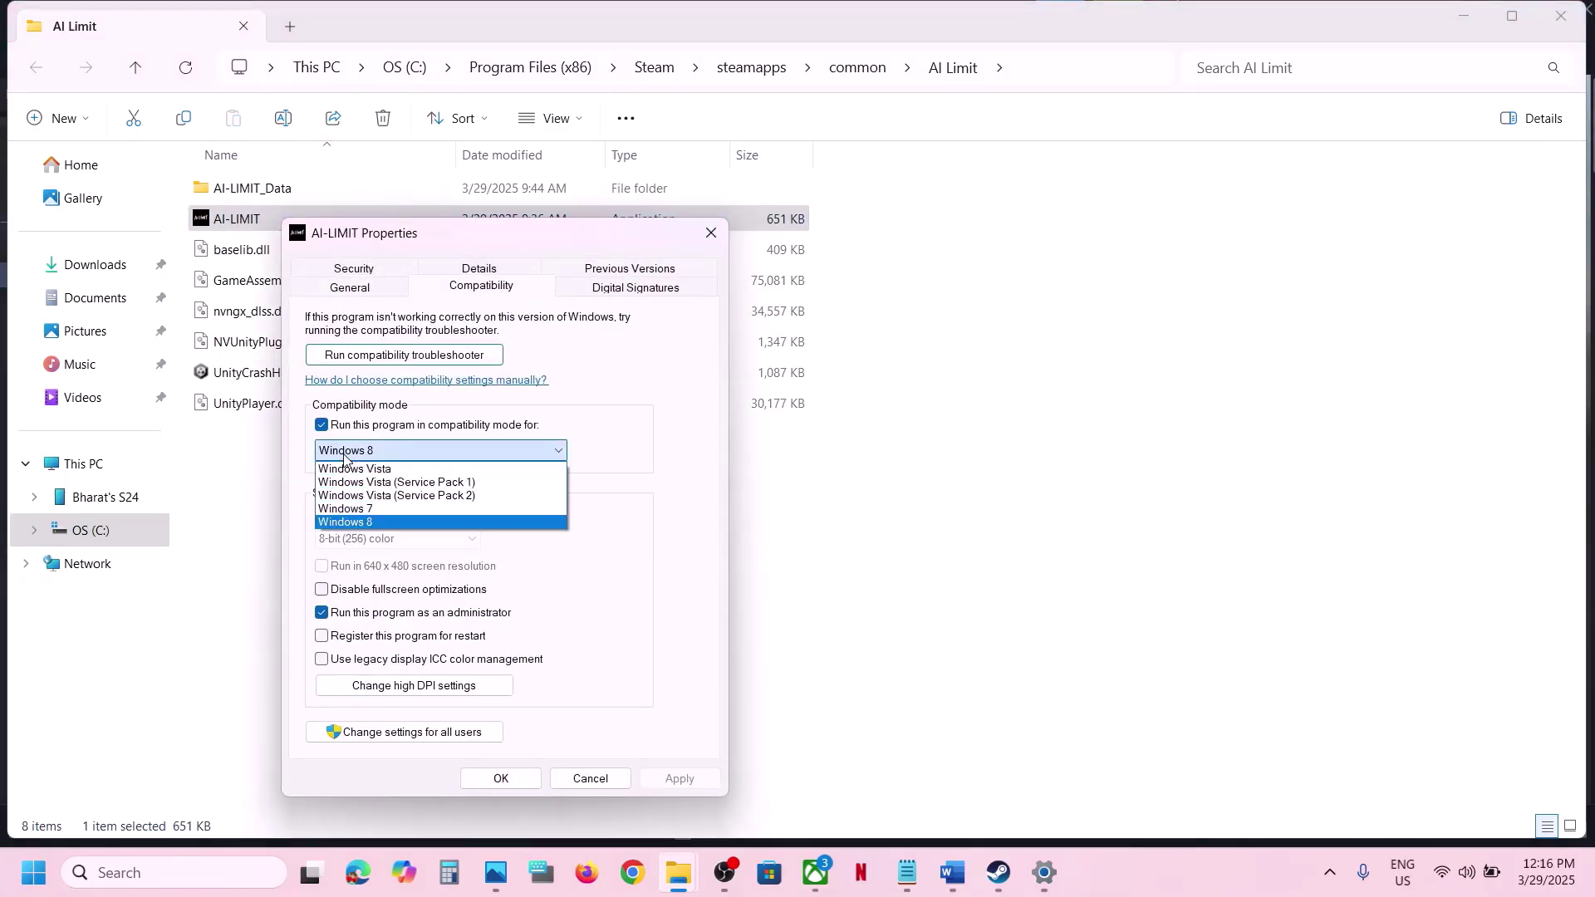
{"action": "left_click", "coordinate": [354, 509]}
{"action": "left_click", "coordinate": [685, 782]}
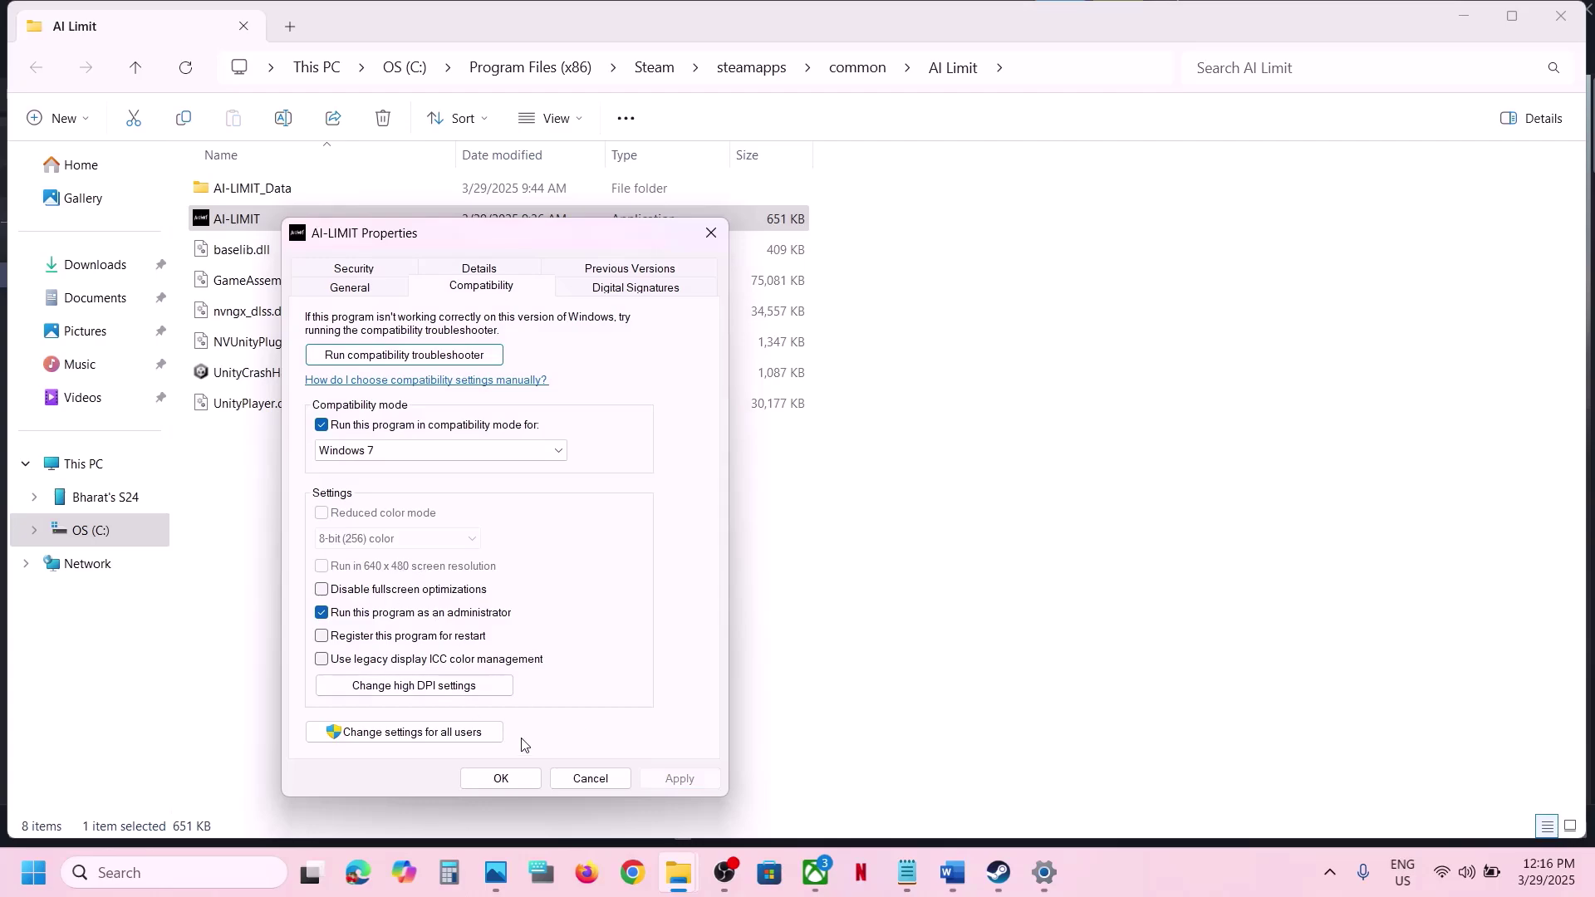
- Disable fullscreen optimizations for the AI-LIMIT application and save its properties
{"action": "left_click", "coordinate": [323, 591]}
{"action": "left_click", "coordinate": [679, 779]}
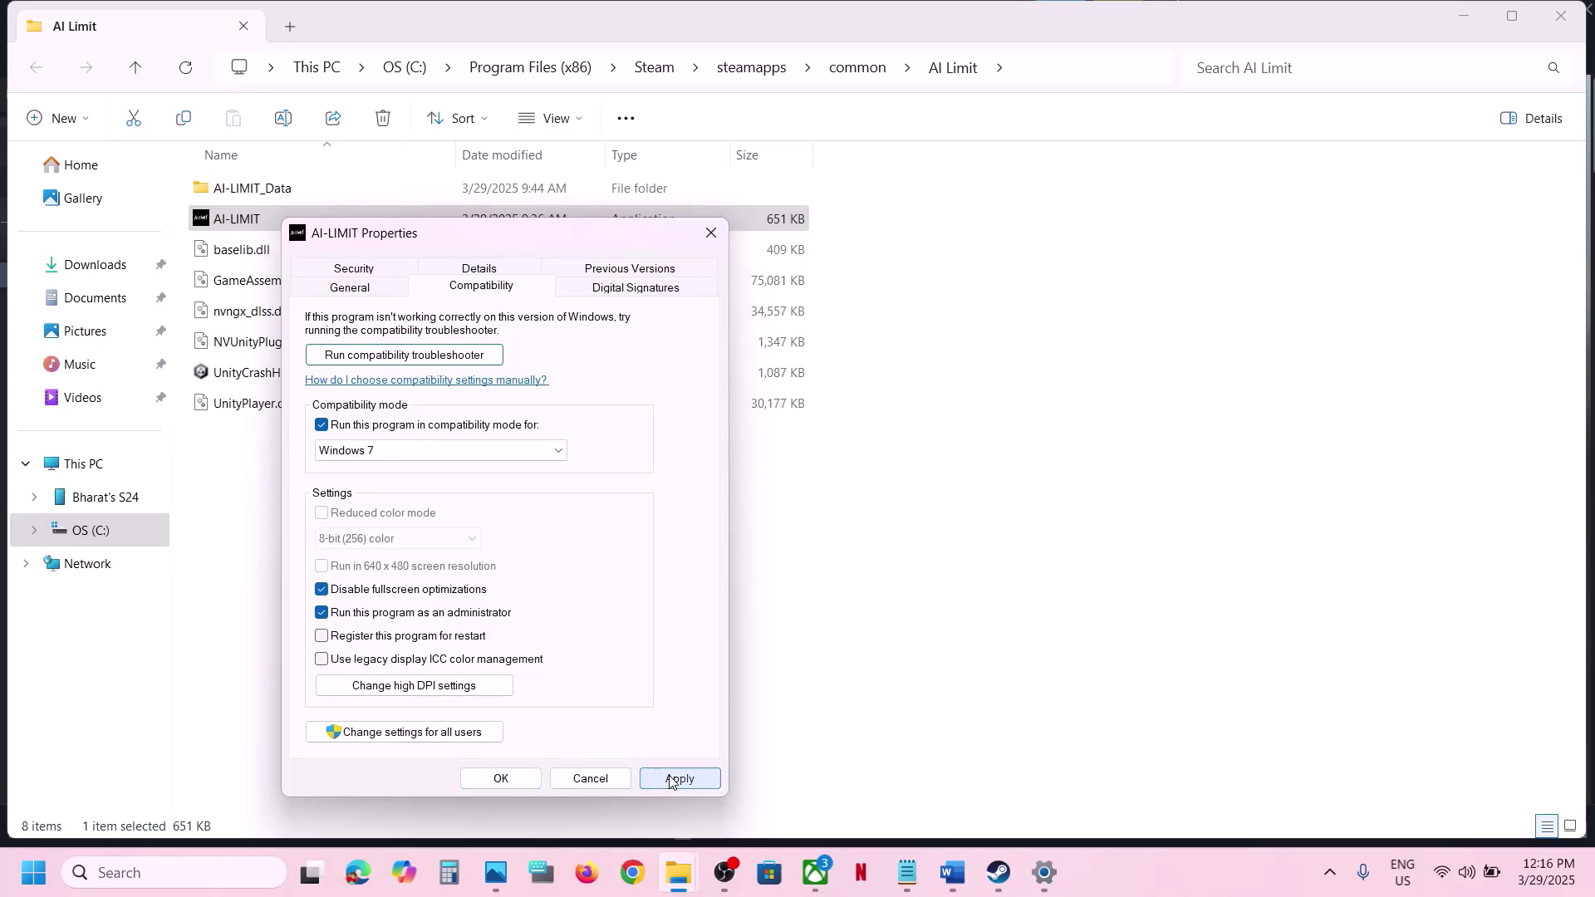
{"action": "left_click", "coordinate": [504, 778]}
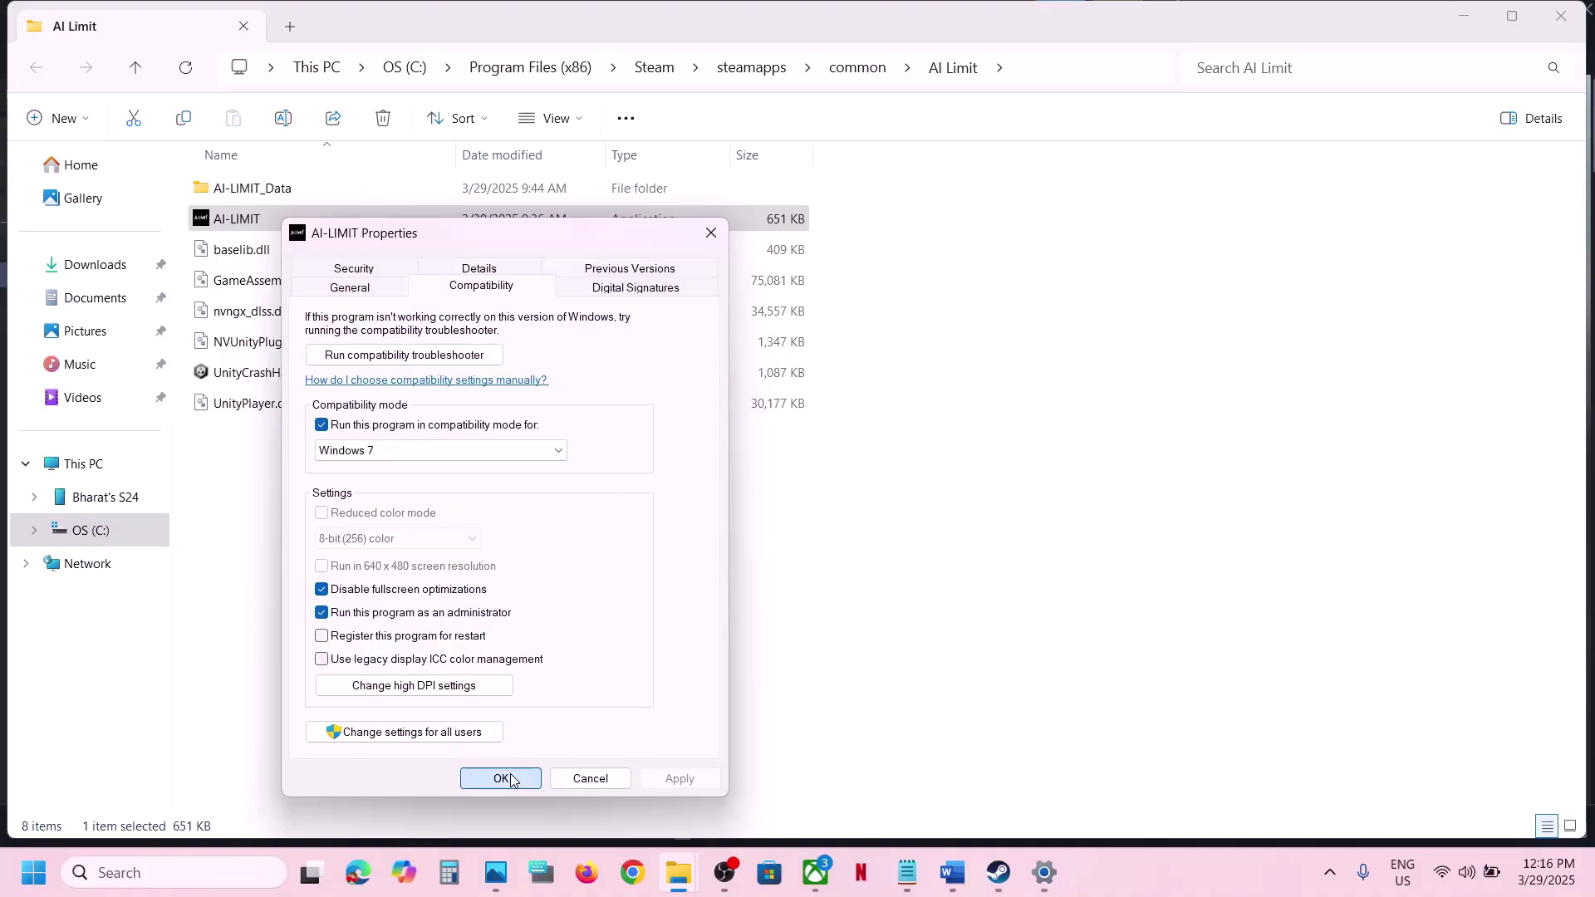
- Turn off compatibility mode, the fullscreen optimizations override and running as administrator for AI-LIMIT, and apply the changes
{"action": "right_click", "coordinate": [270, 225]}
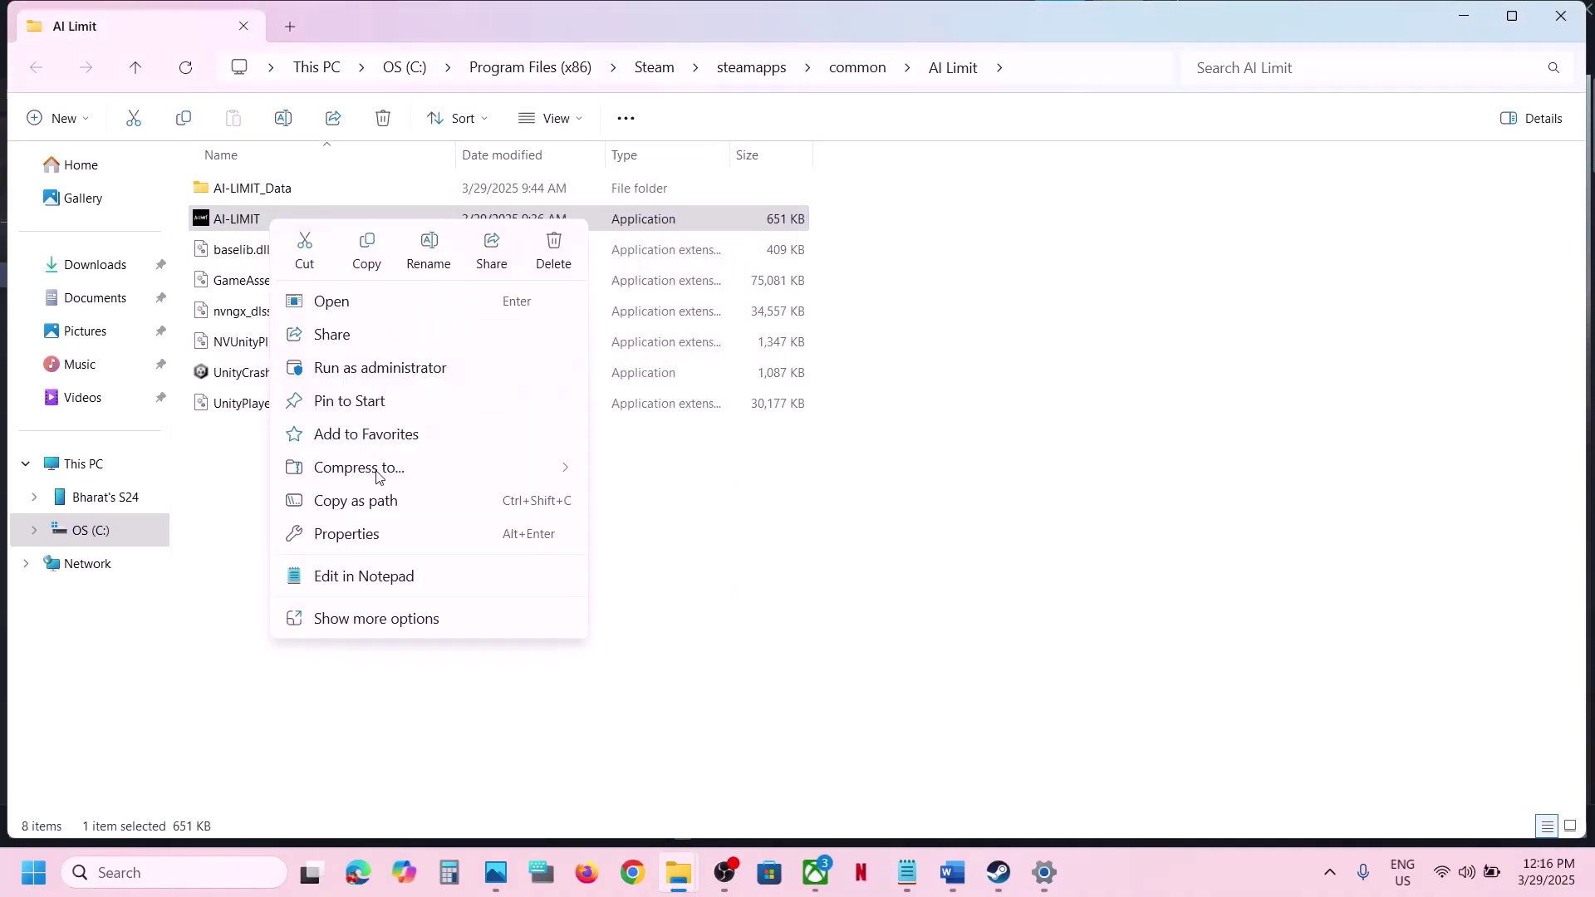
{"action": "left_click", "coordinate": [358, 534]}
{"action": "left_click", "coordinate": [471, 291]}
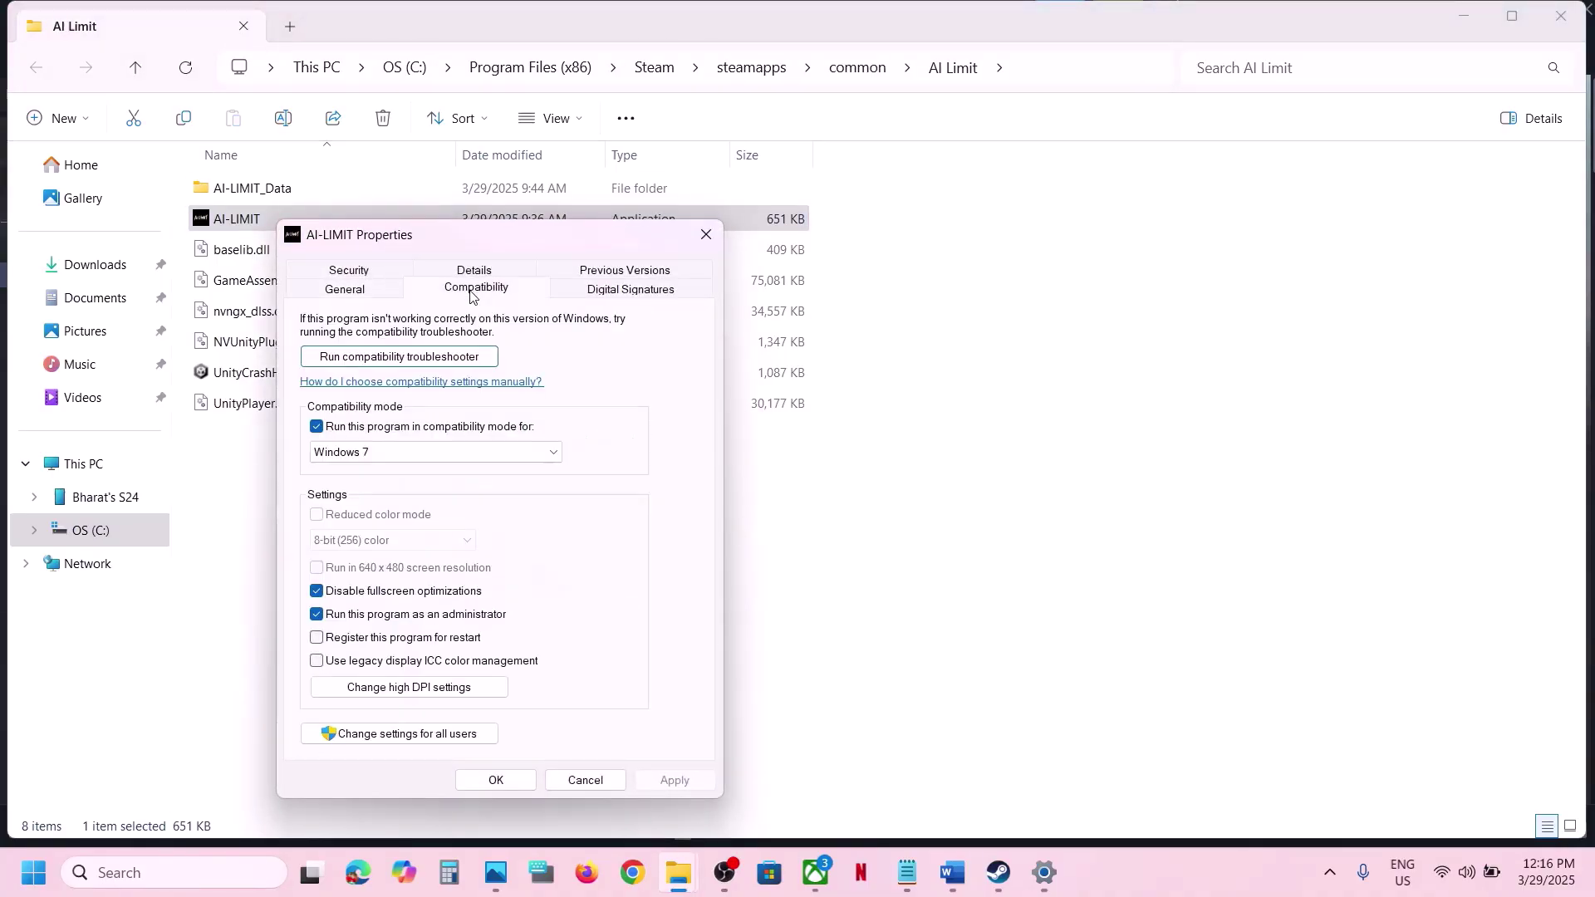
{"action": "left_click", "coordinate": [317, 427]}
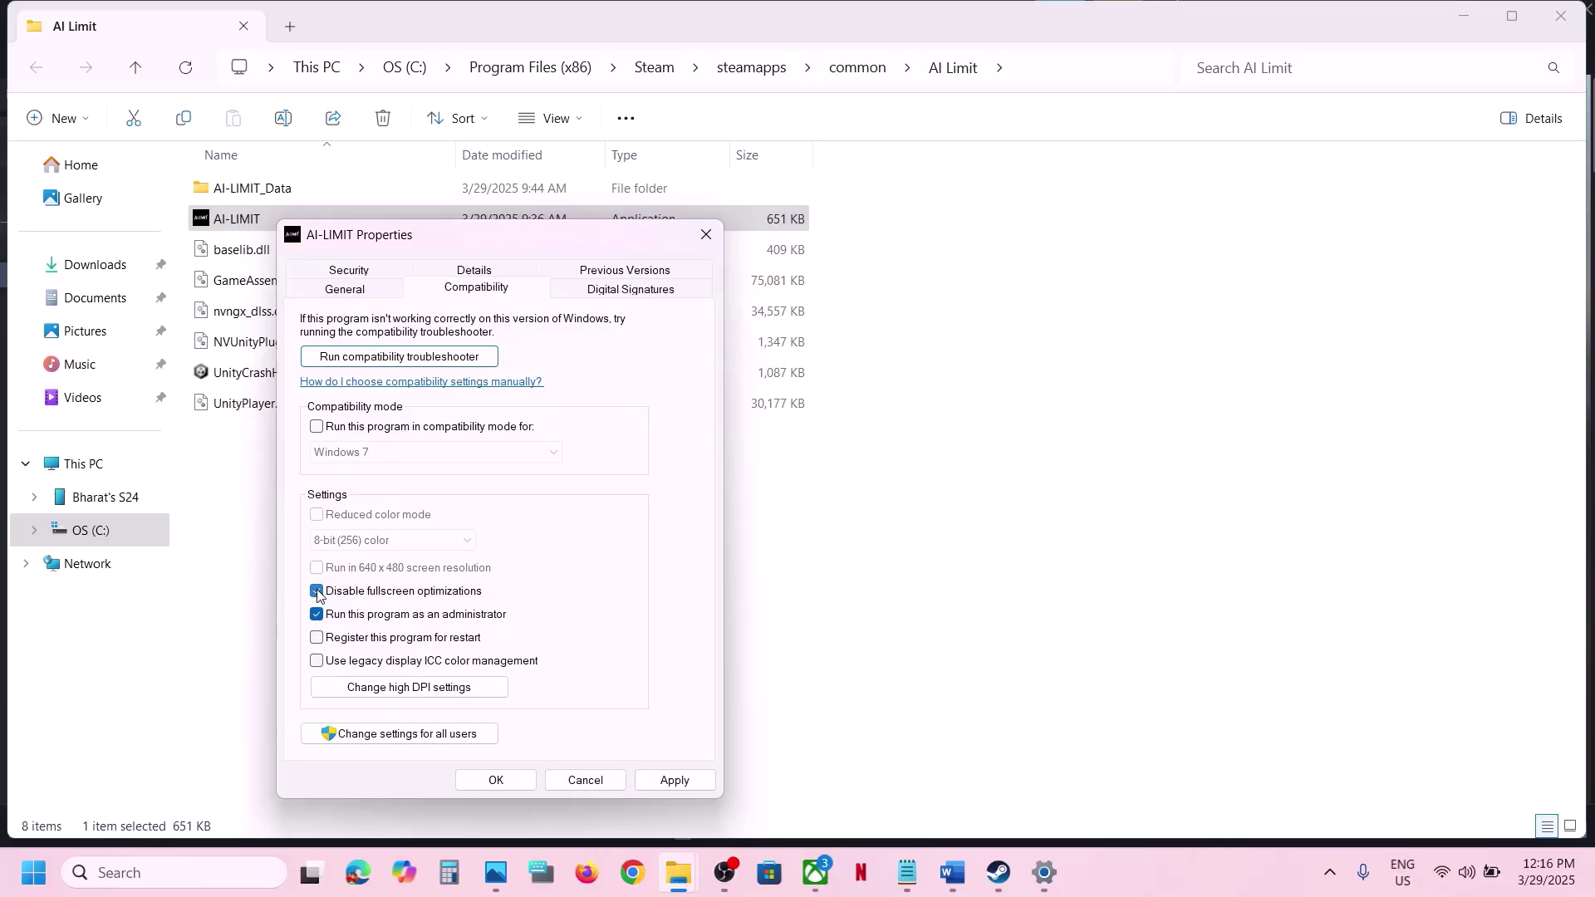
{"action": "left_click", "coordinate": [673, 779]}
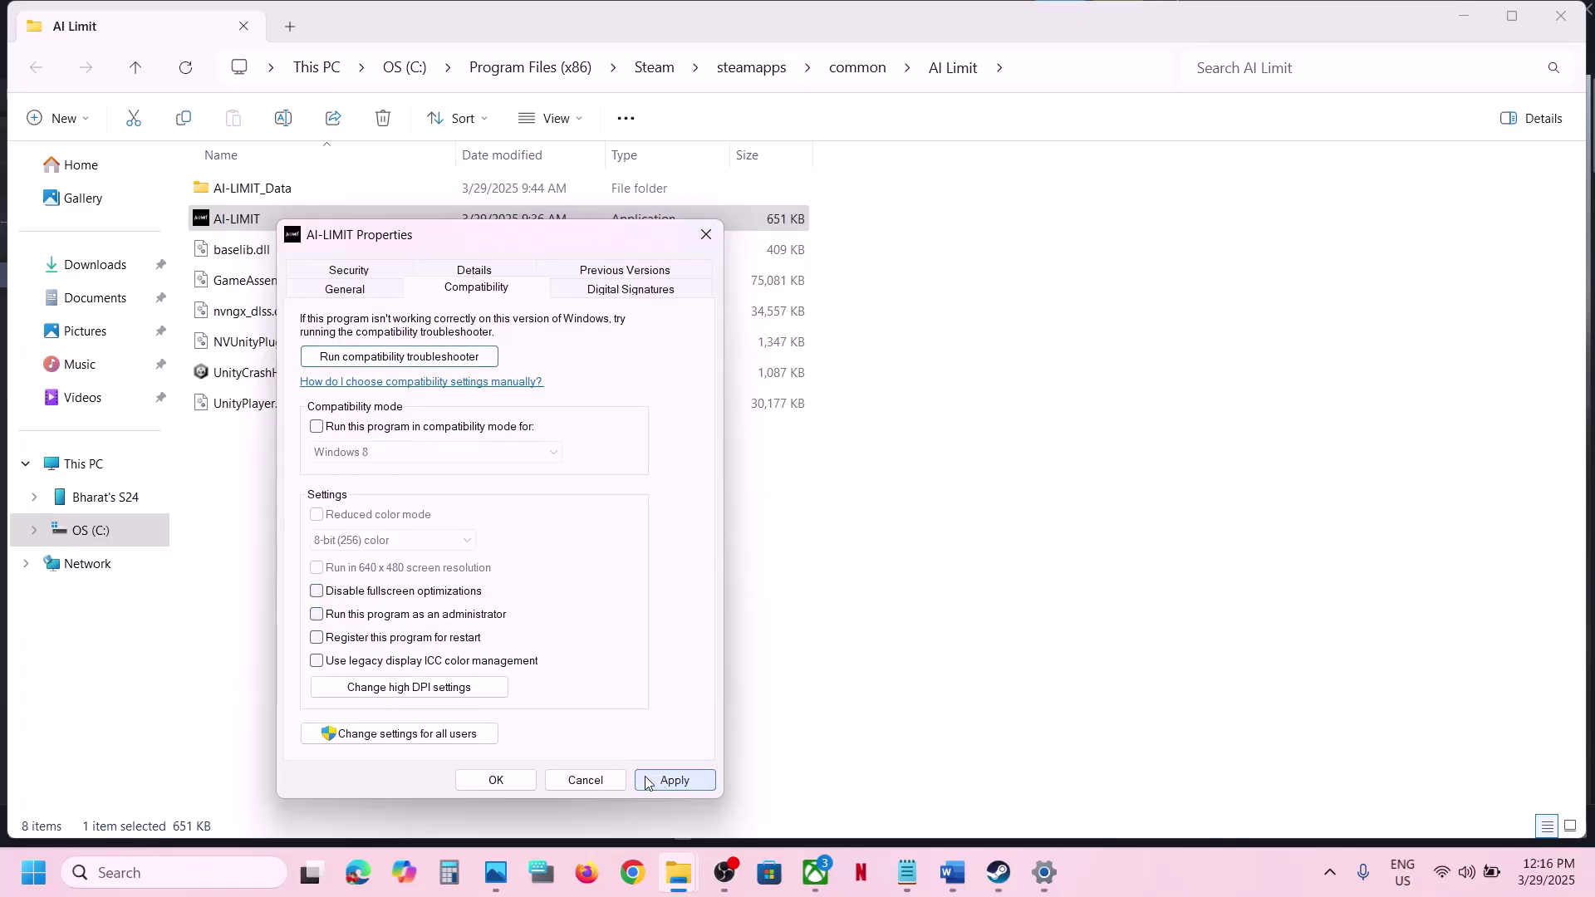
- Confirm the AI-LIMIT properties and highlight the Step 6 antivirus instruction in the Word troubleshooting document
{"action": "left_click", "coordinate": [494, 780]}
{"action": "left_click", "coordinate": [996, 874]}
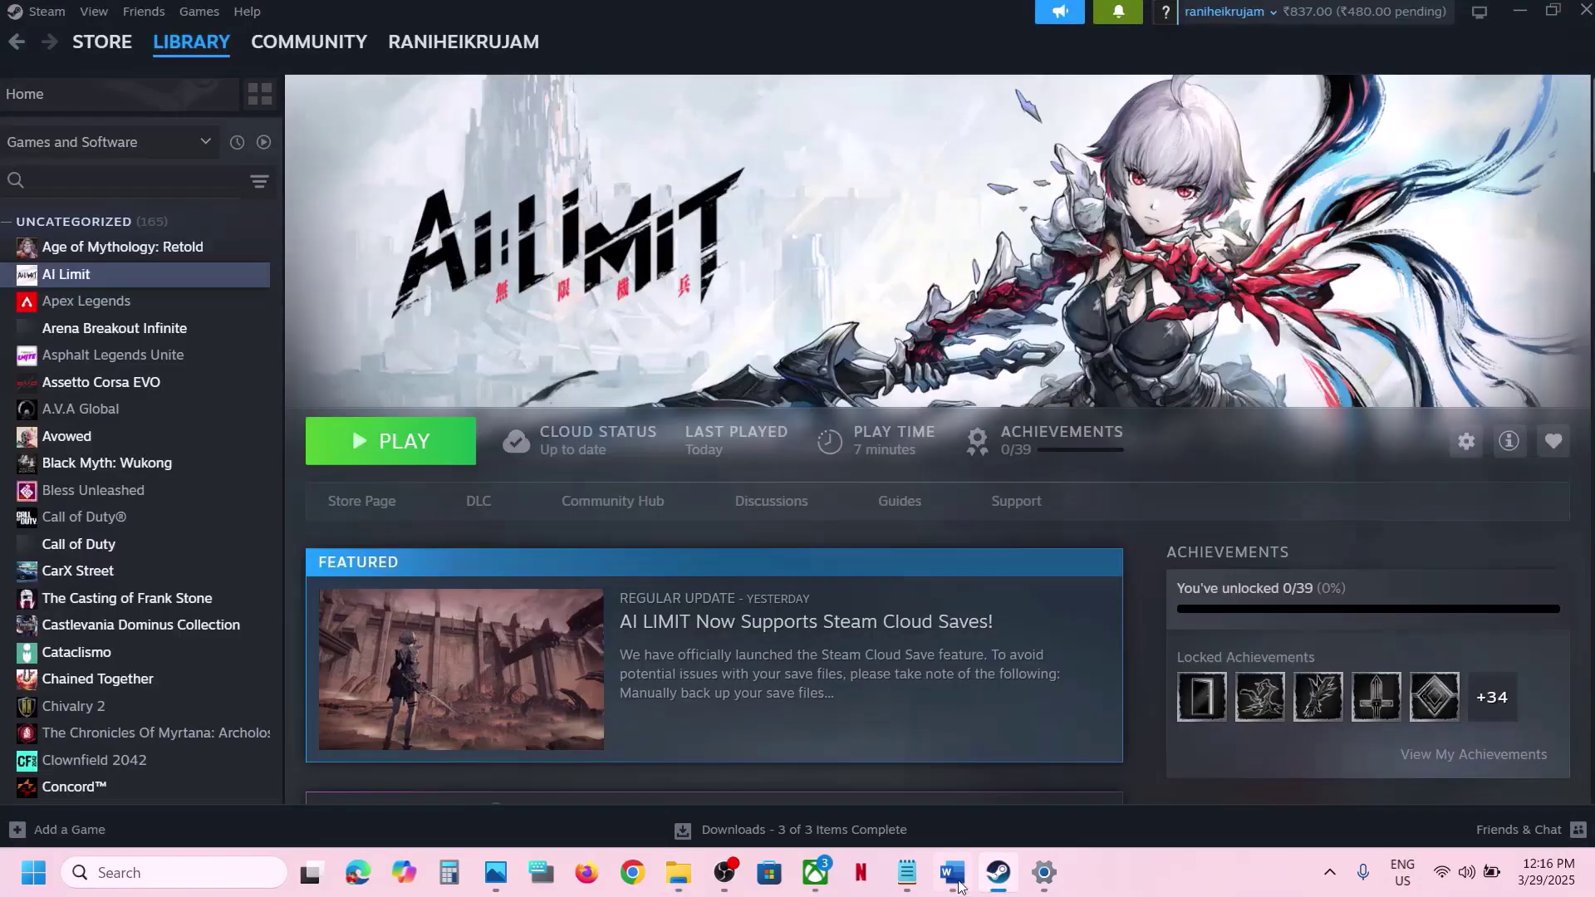
{"action": "left_click", "coordinate": [953, 872]}
{"action": "scroll", "coordinate": [715, 537], "scroll_direction": "down", "scroll_amount": 3}
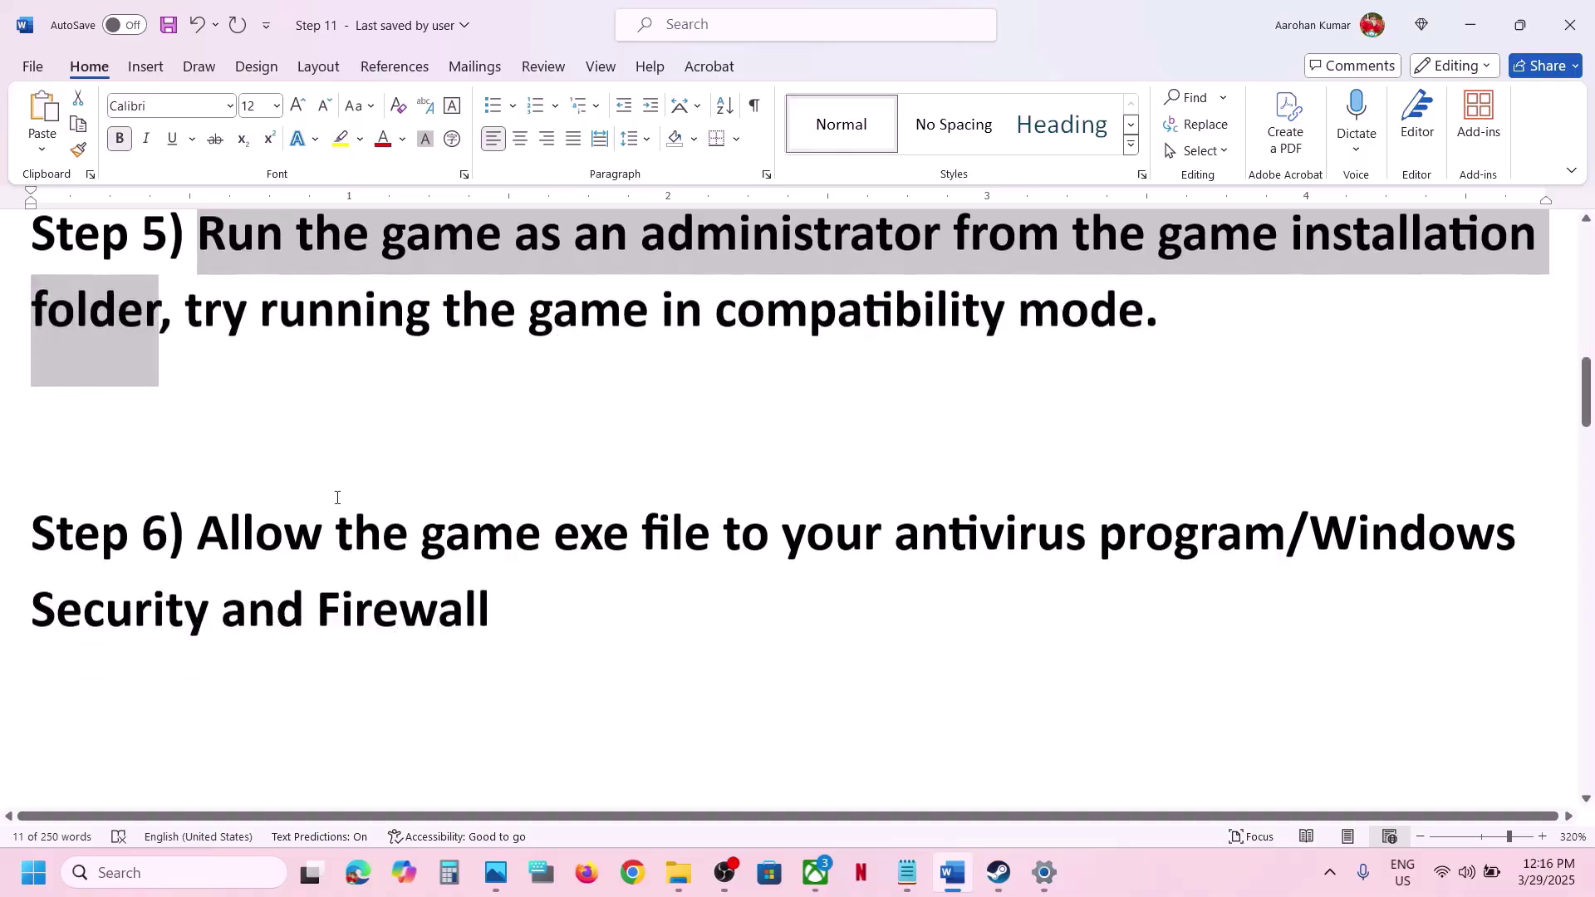
{"action": "left_click_drag", "start_coordinate": [200, 536], "coordinate": [1169, 555]}
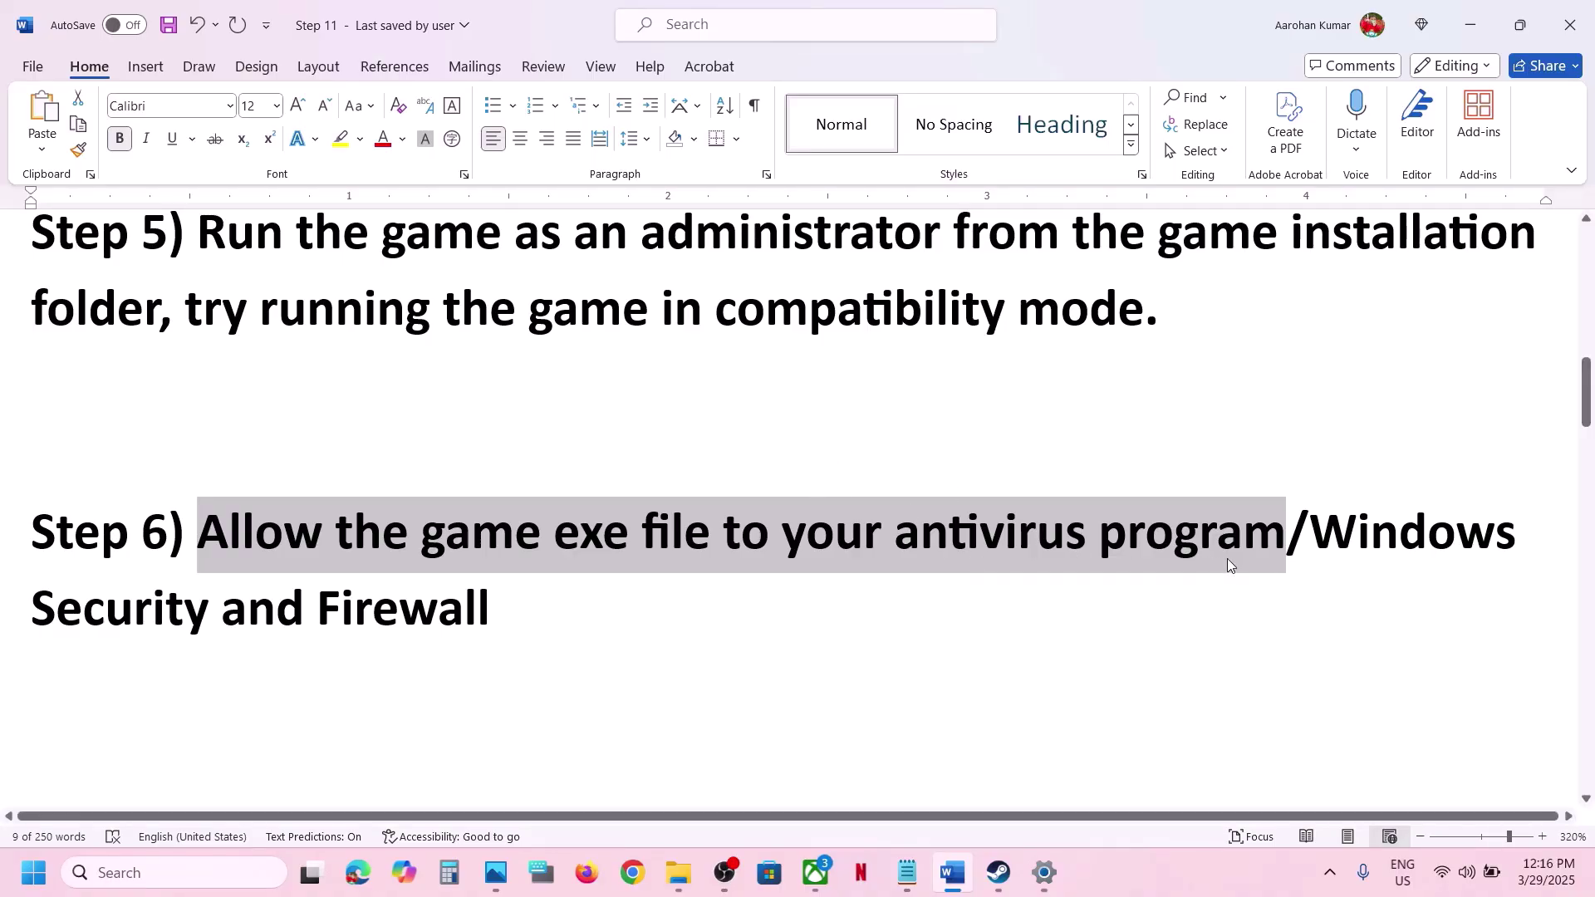
- From Settings, open Windows Security's ransomware protection and display the apps allowed through Controlled folder access
{"action": "key", "text": "alt+Tab"}
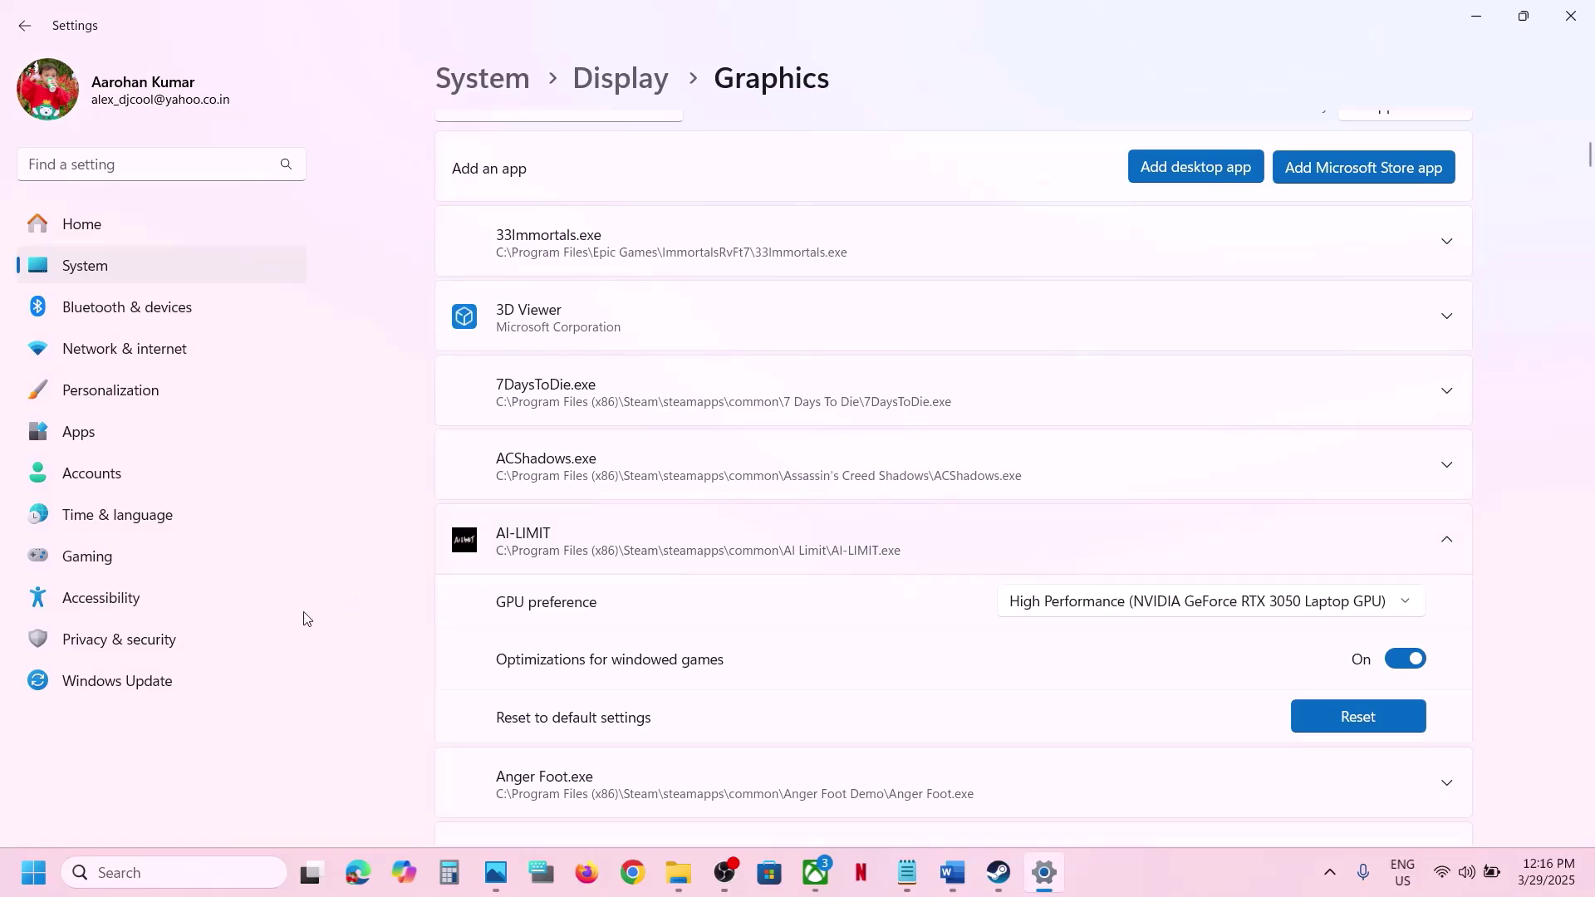
{"action": "left_click", "coordinate": [122, 638]}
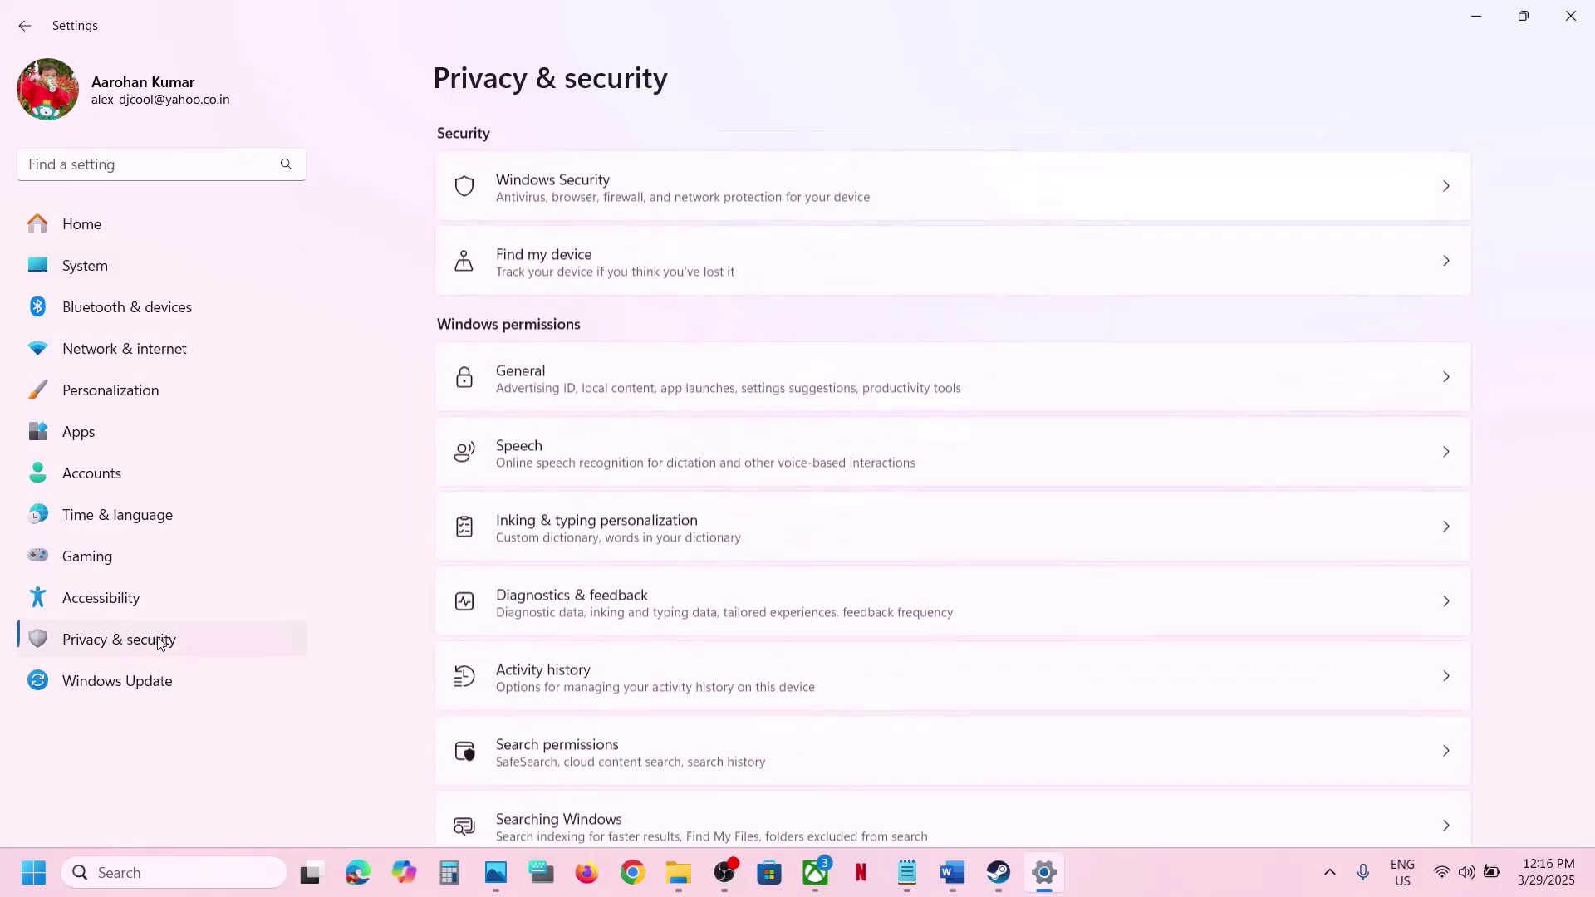
{"action": "left_click", "coordinate": [563, 192]}
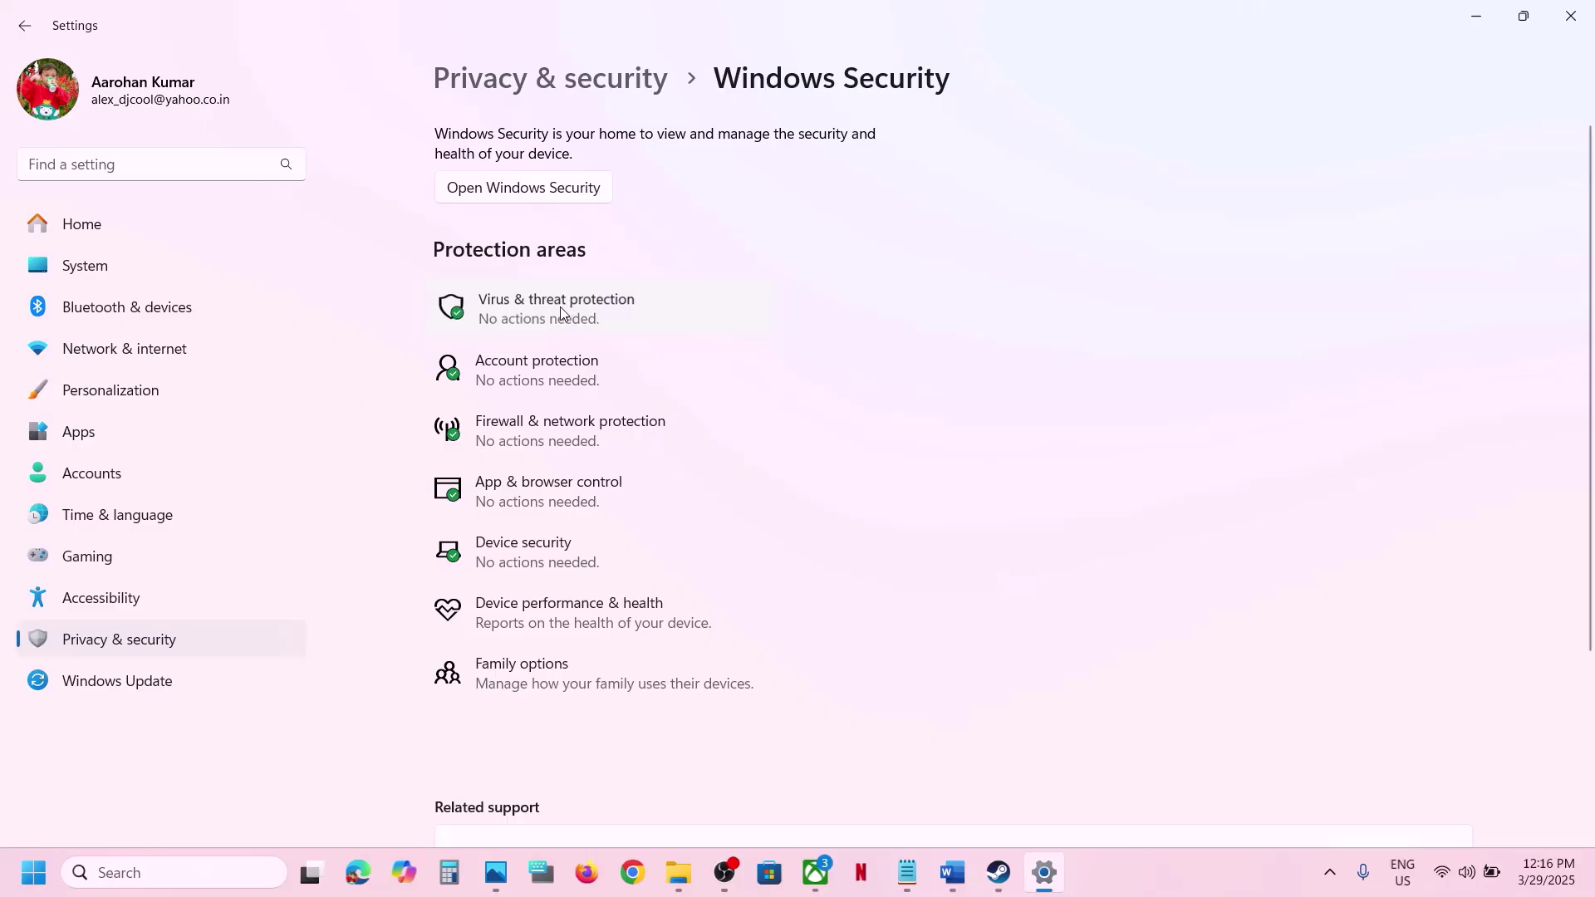
{"action": "left_click", "coordinate": [559, 307]}
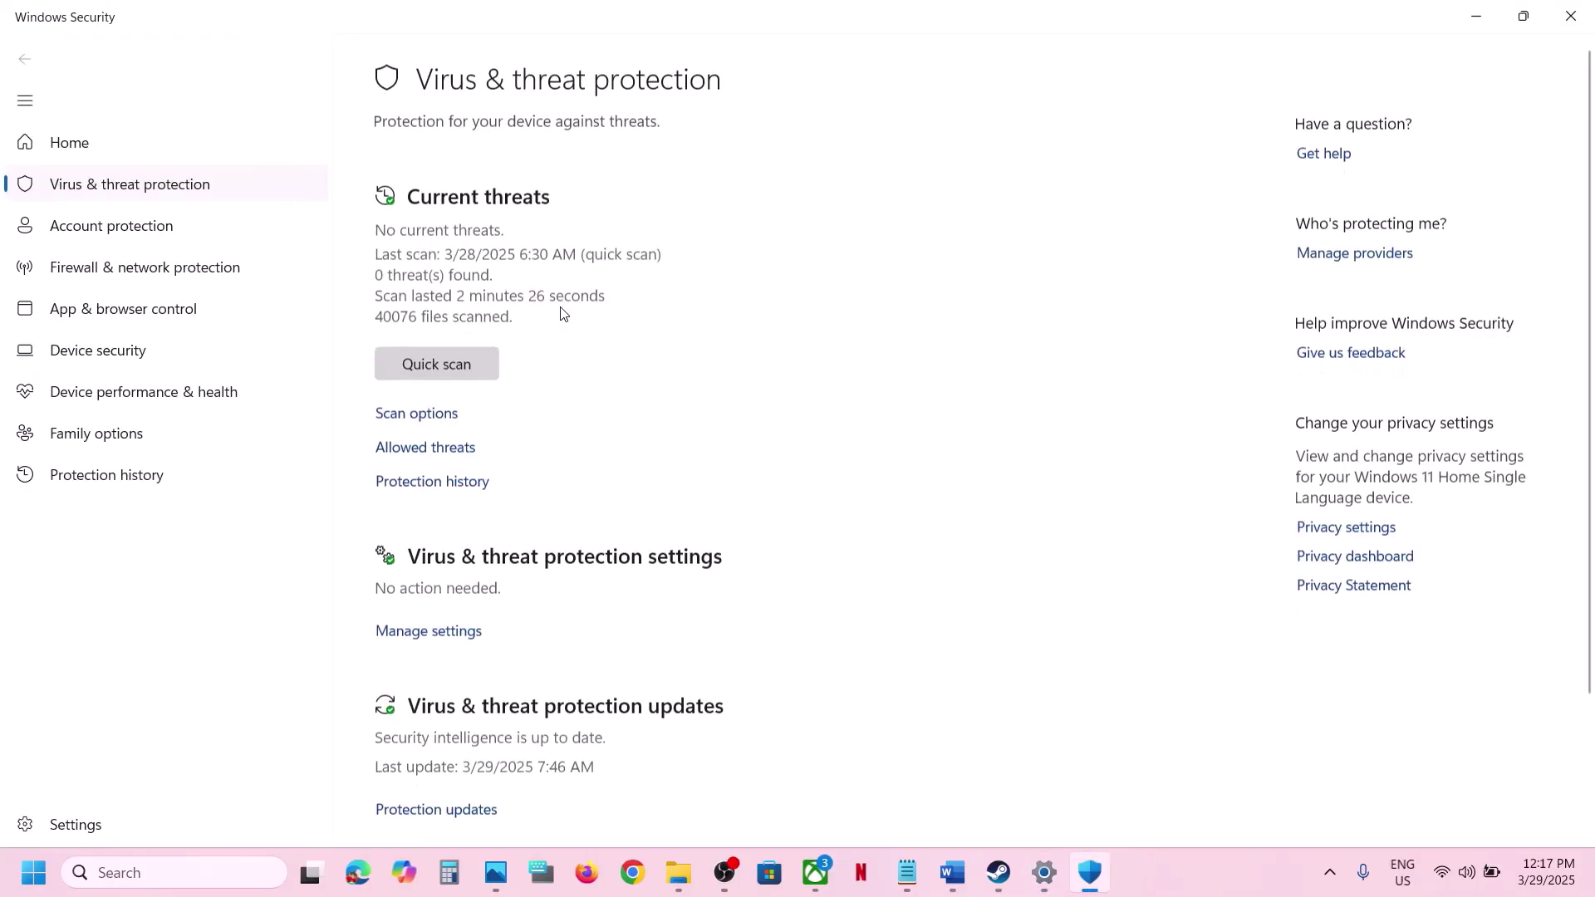
{"action": "scroll", "coordinate": [561, 603], "scroll_direction": "down", "scroll_amount": 3}
{"action": "left_click", "coordinate": [490, 768]}
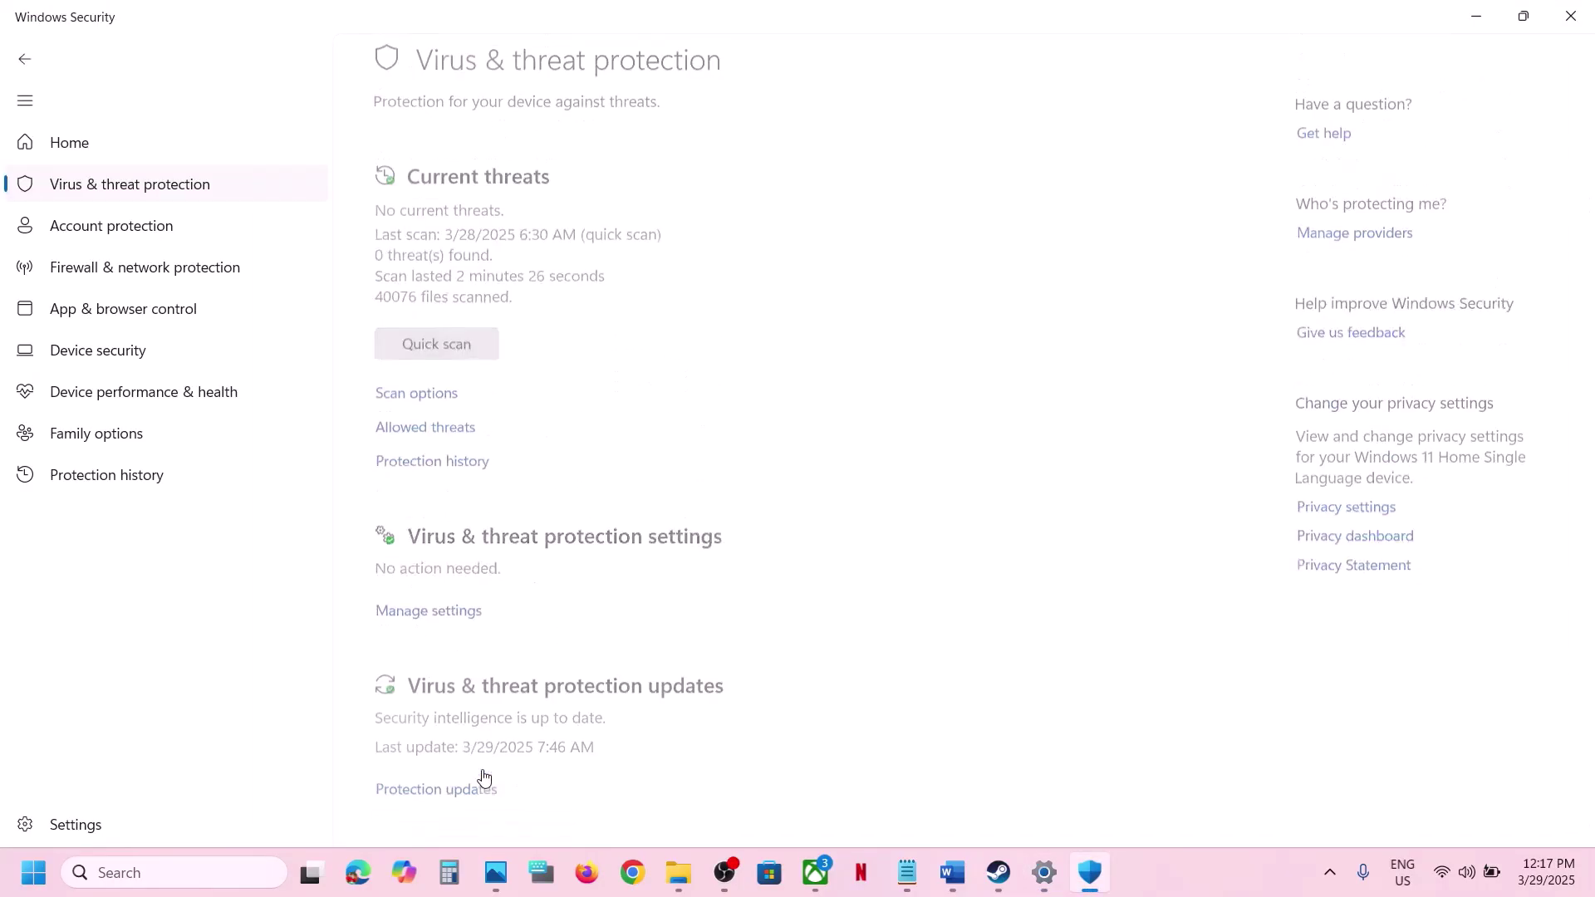
{"action": "left_click", "coordinate": [534, 439]}
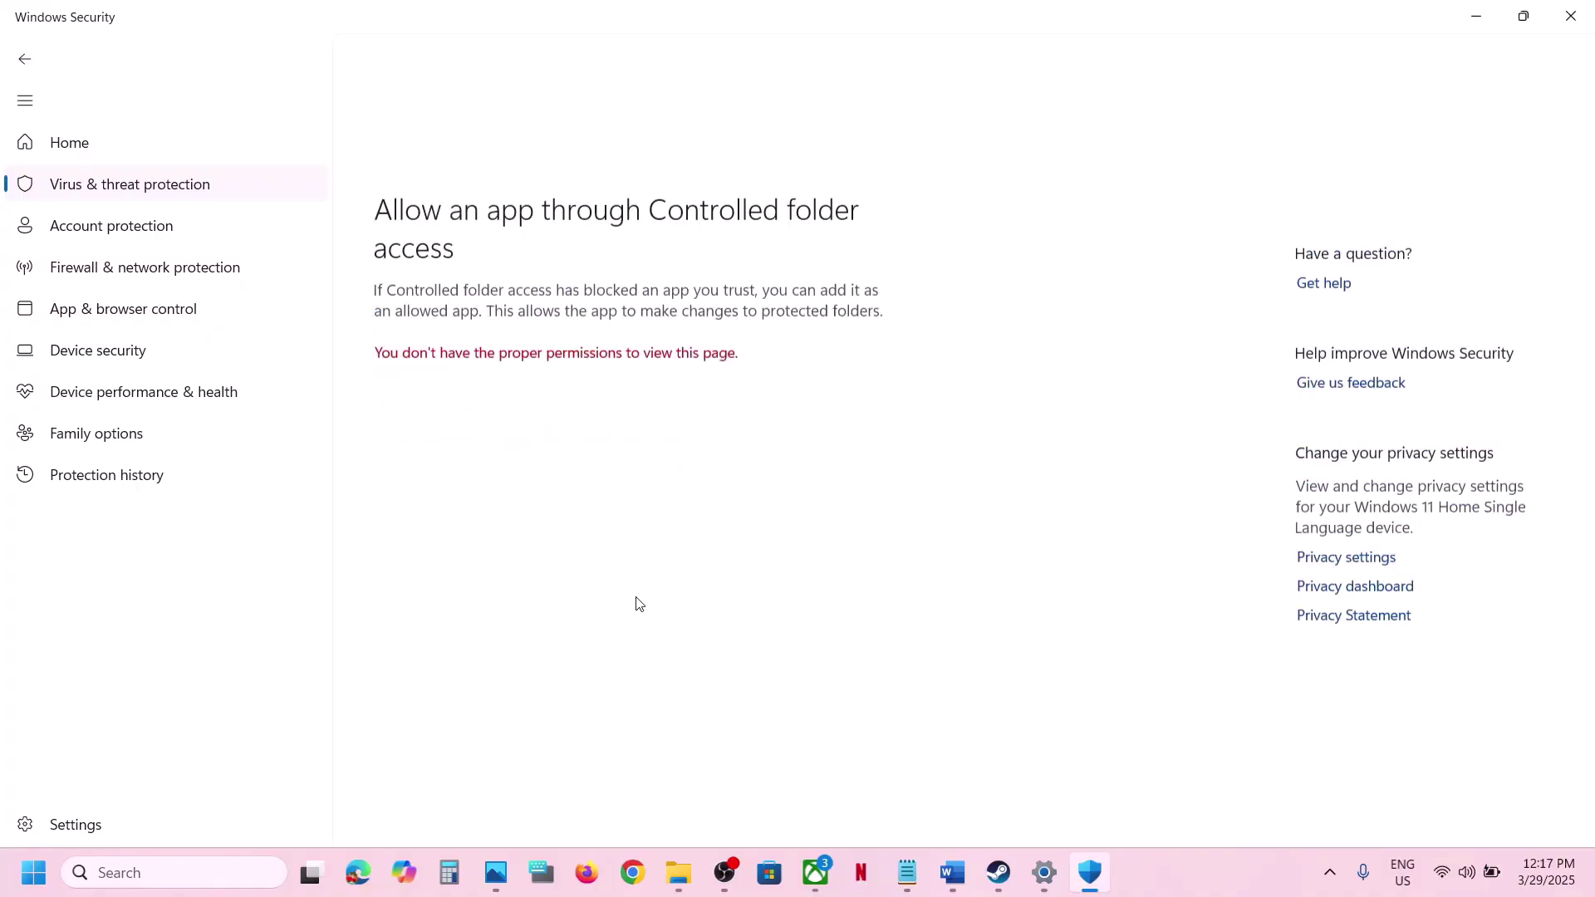
- Add the AI-LIMIT application from steamapps\common\AI Limit as an allowed app for Controlled folder access
{"action": "scroll", "coordinate": [526, 241], "scroll_direction": "down", "scroll_amount": 5}
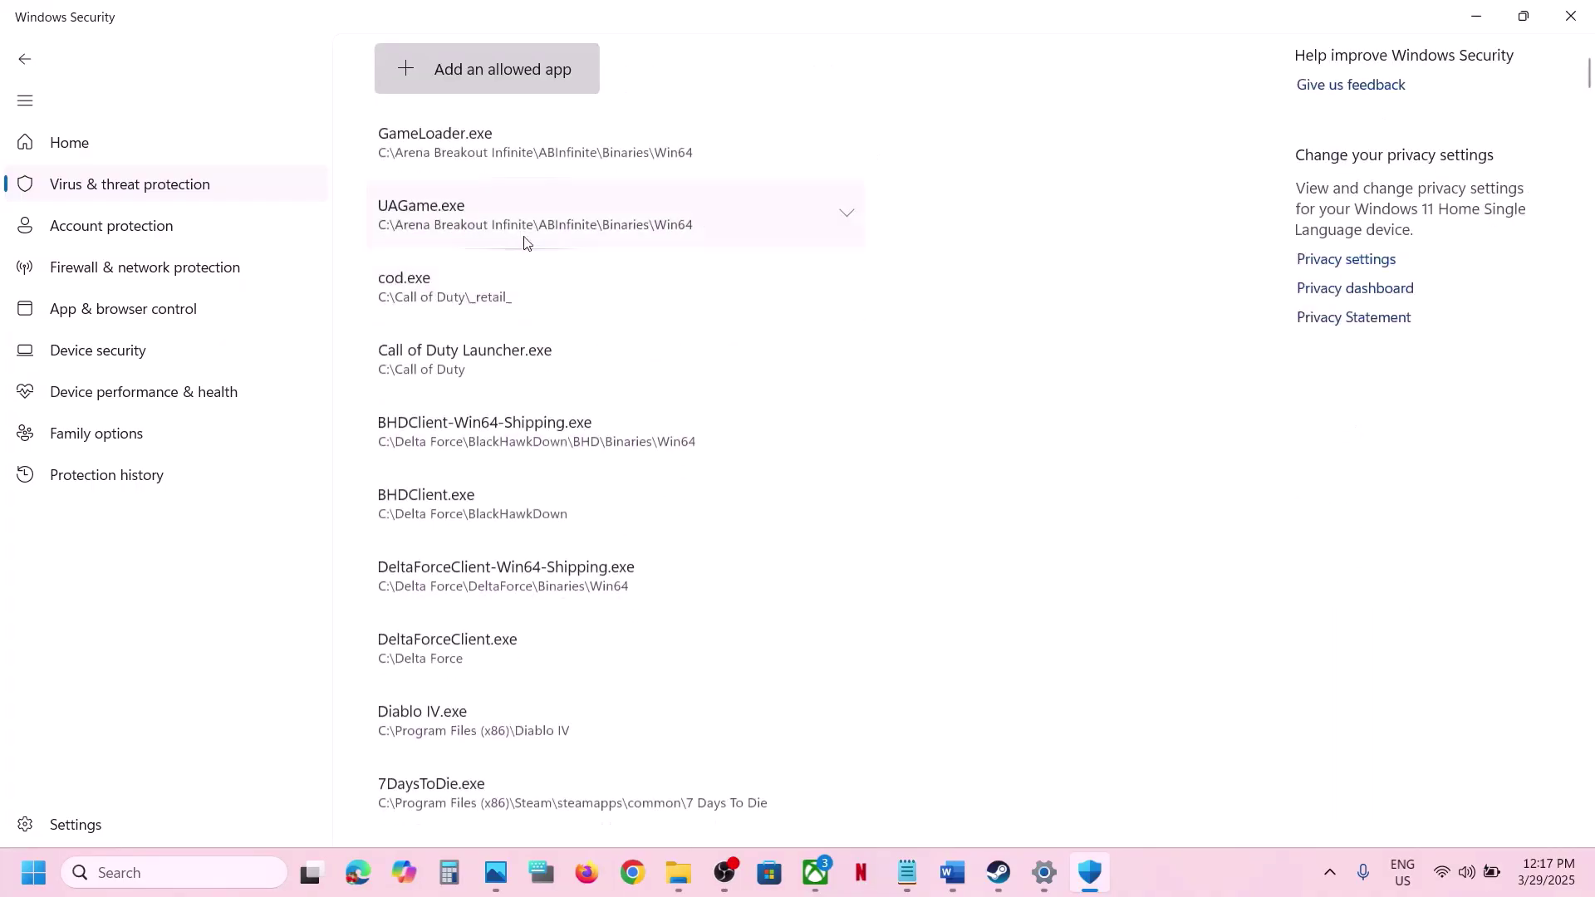
{"action": "left_click", "coordinate": [513, 86]}
{"action": "left_click", "coordinate": [465, 150]}
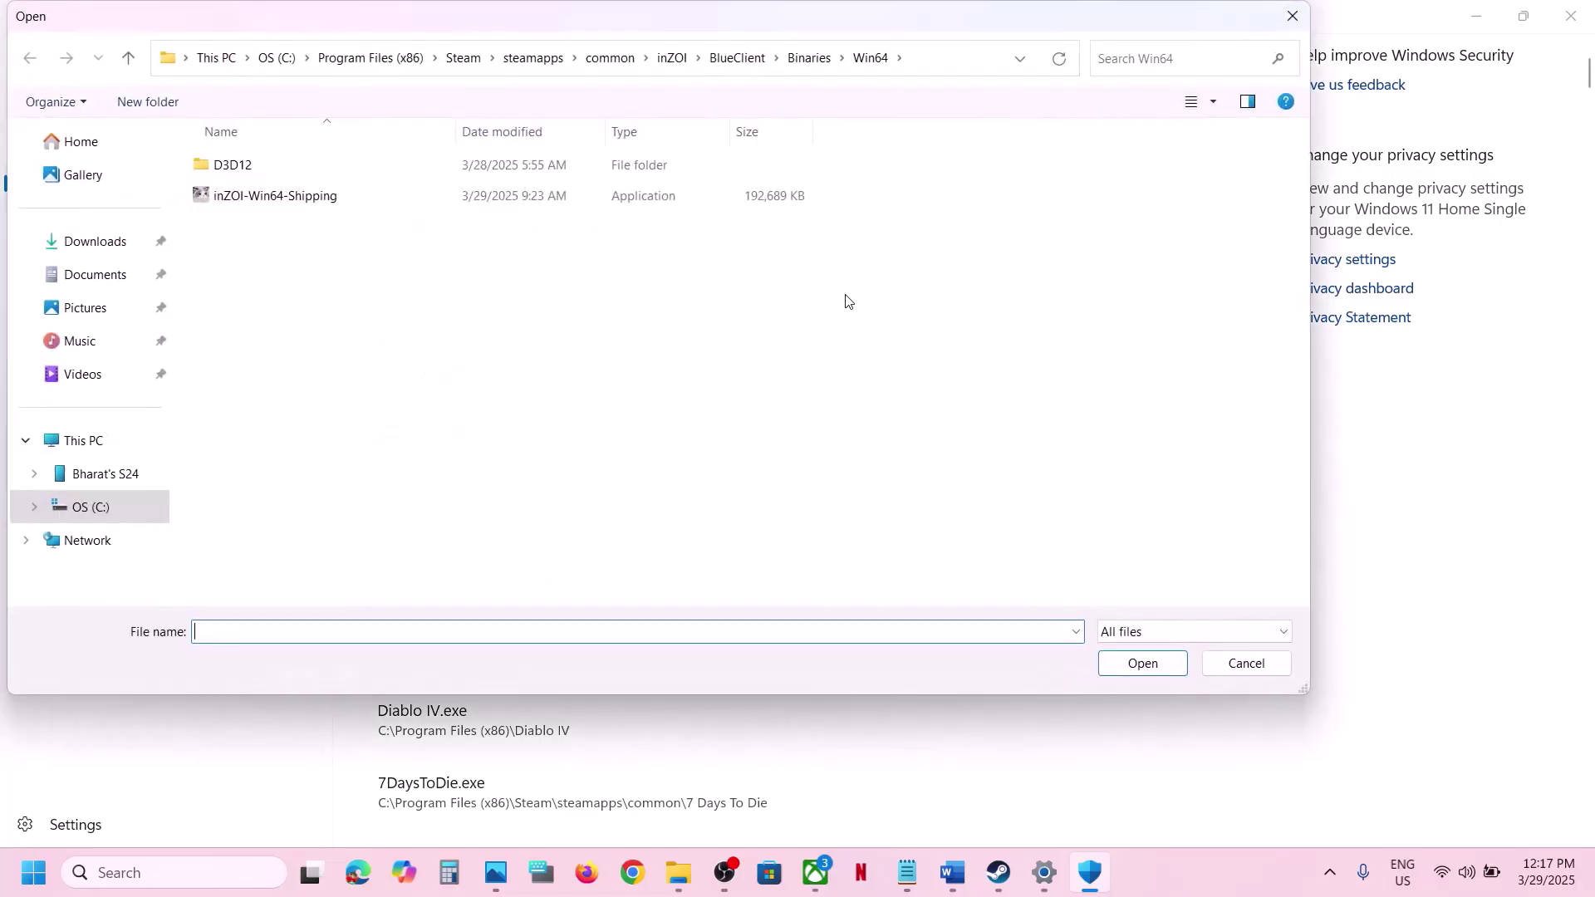
{"action": "left_click", "coordinate": [600, 58]}
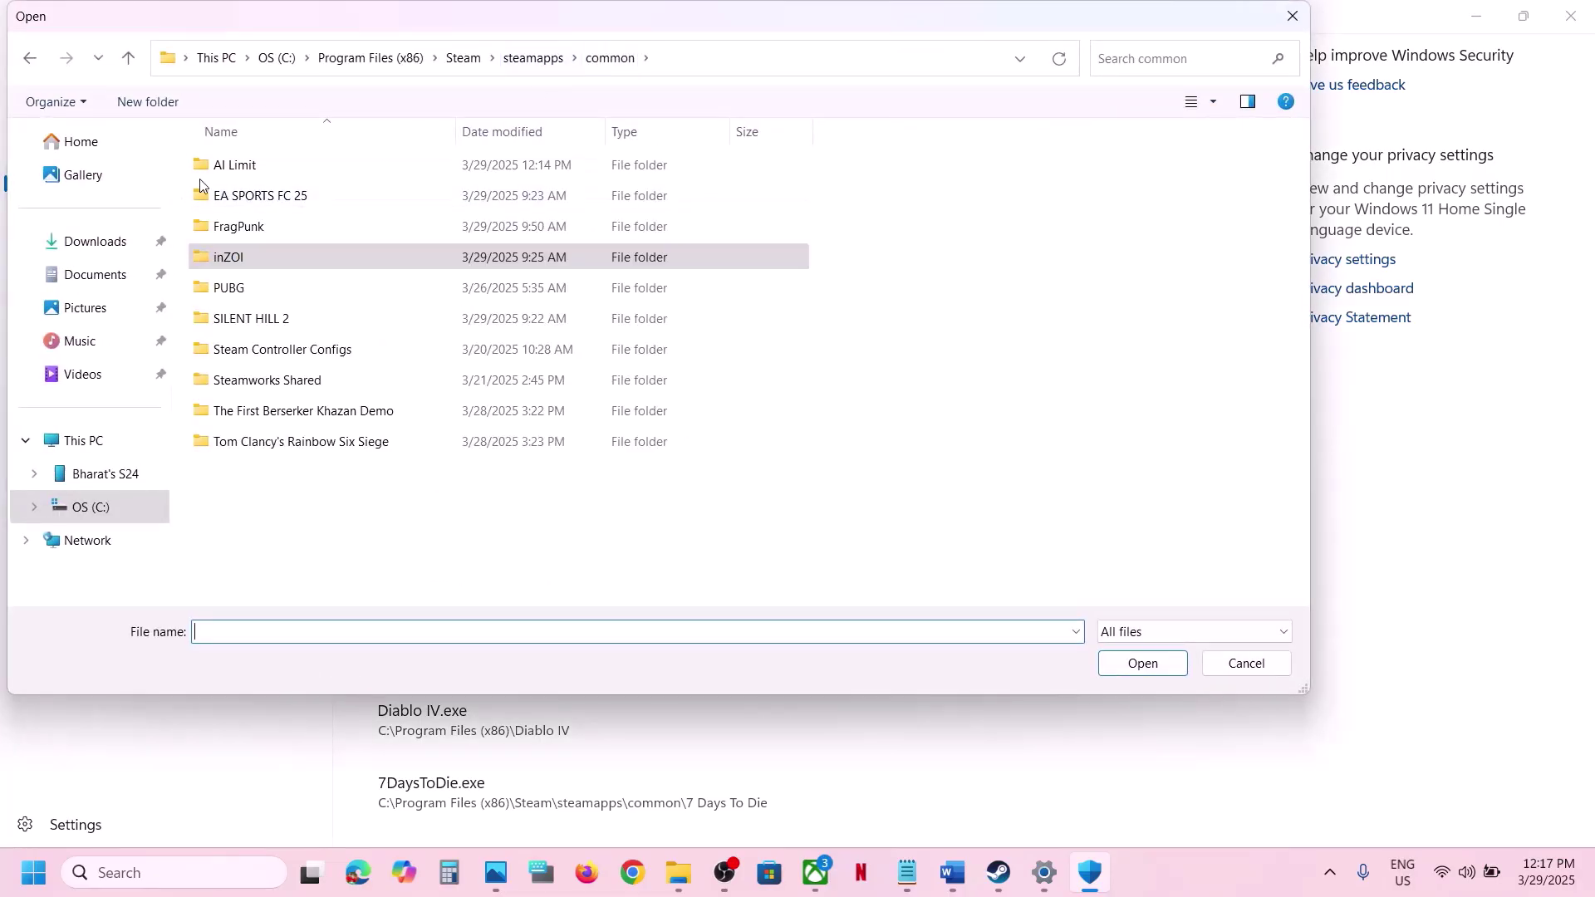
{"action": "double_click", "coordinate": [221, 166]}
{"action": "left_click", "coordinate": [274, 196]}
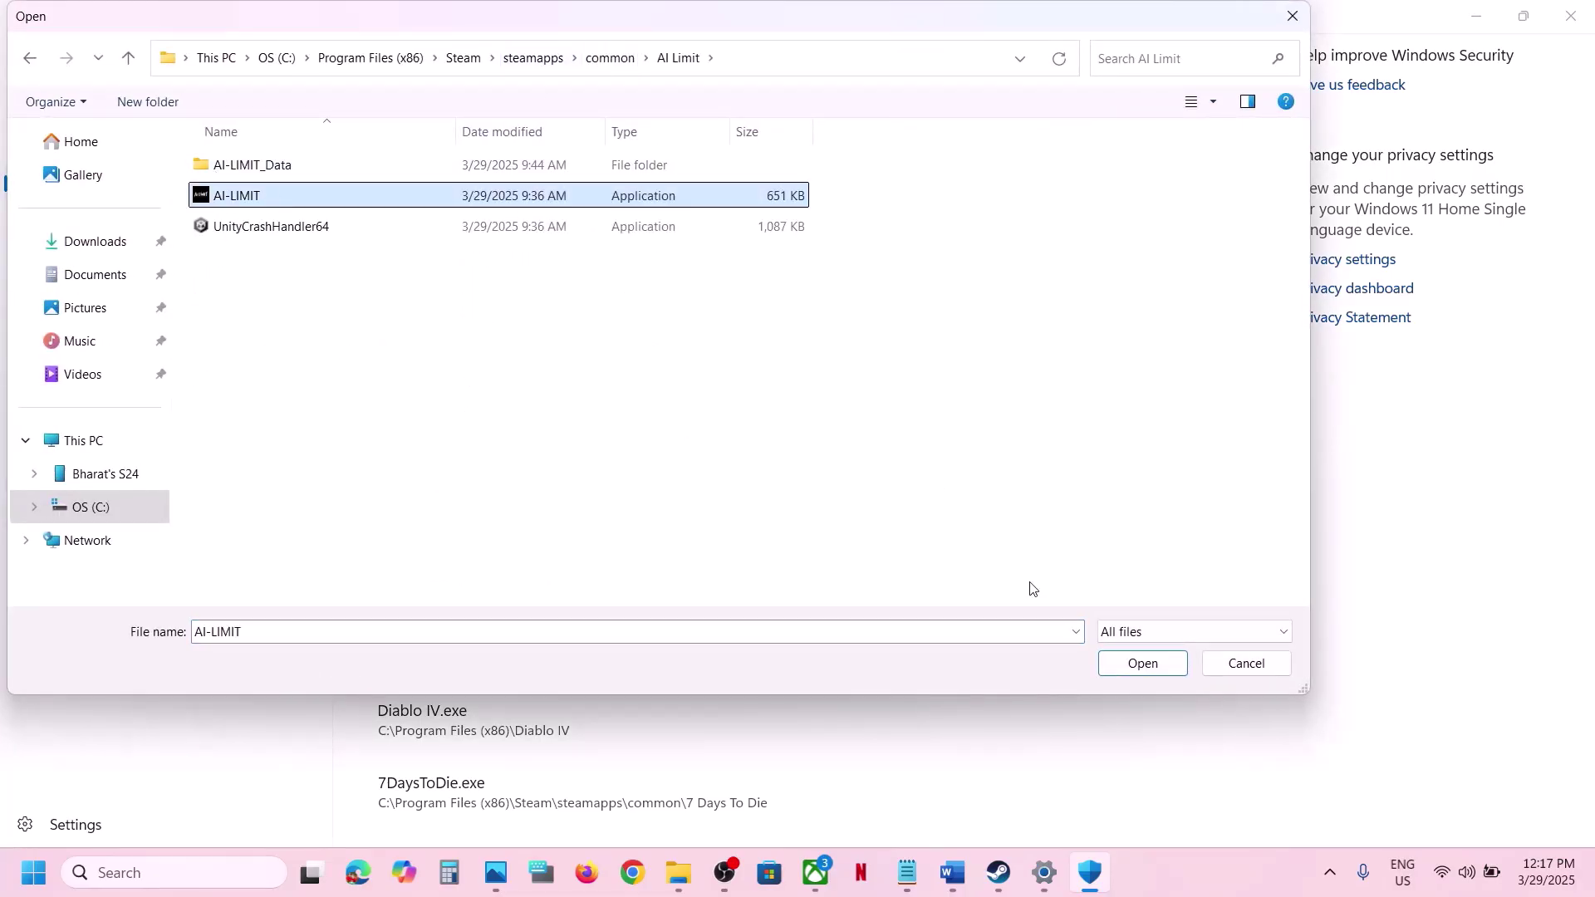
{"action": "left_click", "coordinate": [1121, 657]}
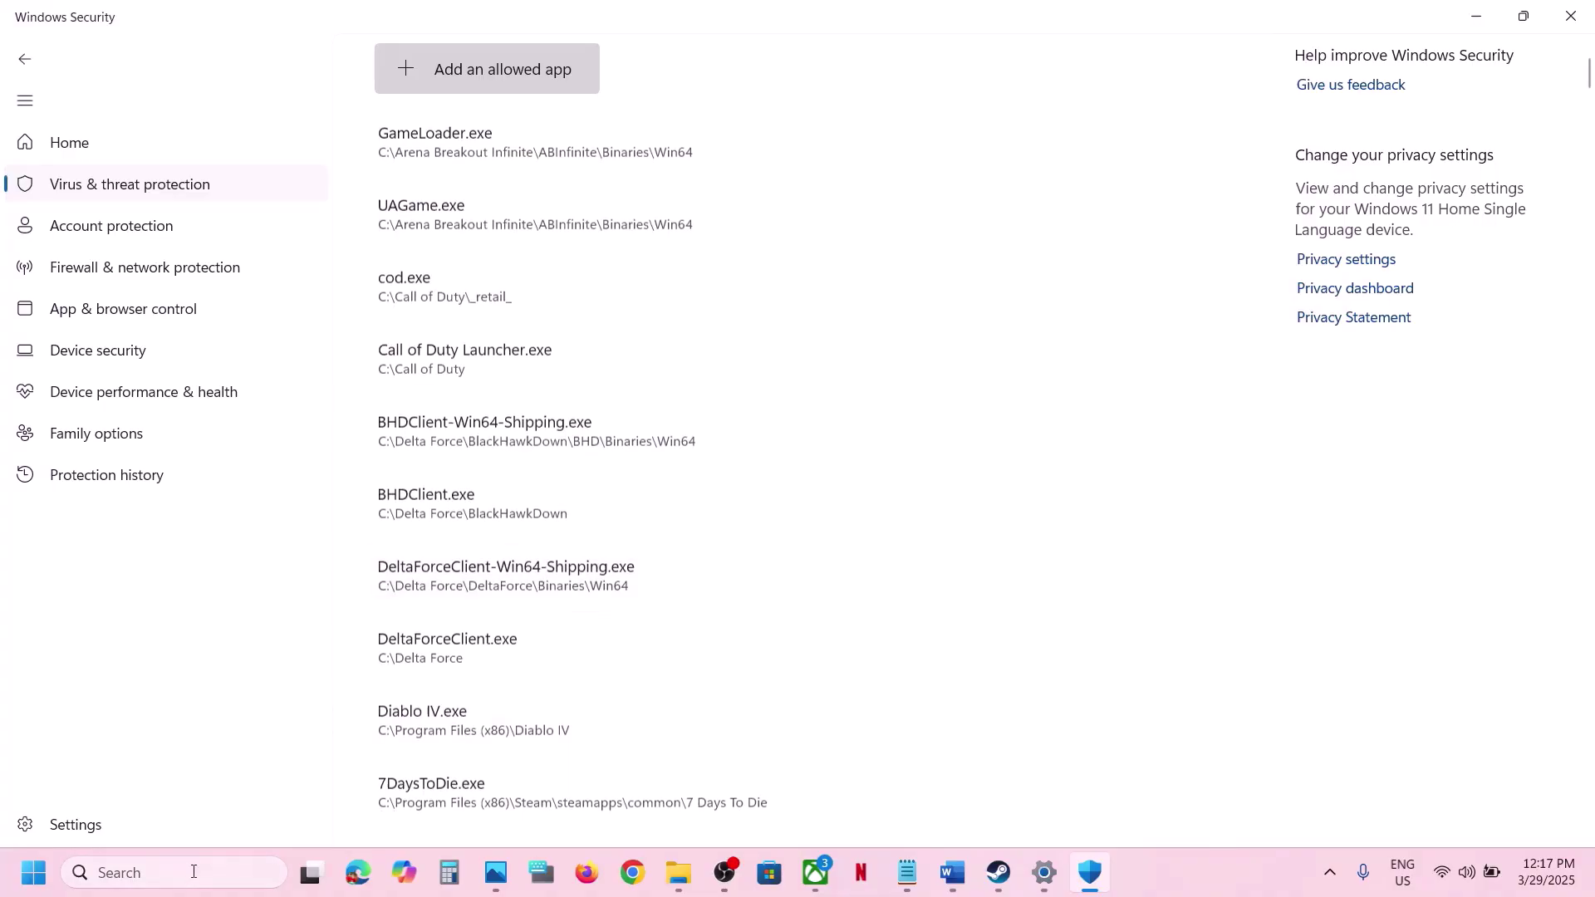
- Open the Windows Defender Firewall allowed apps list from Control Panel's System and Security section
{"action": "left_click", "coordinate": [175, 874]}
{"action": "type", "text": "control"}
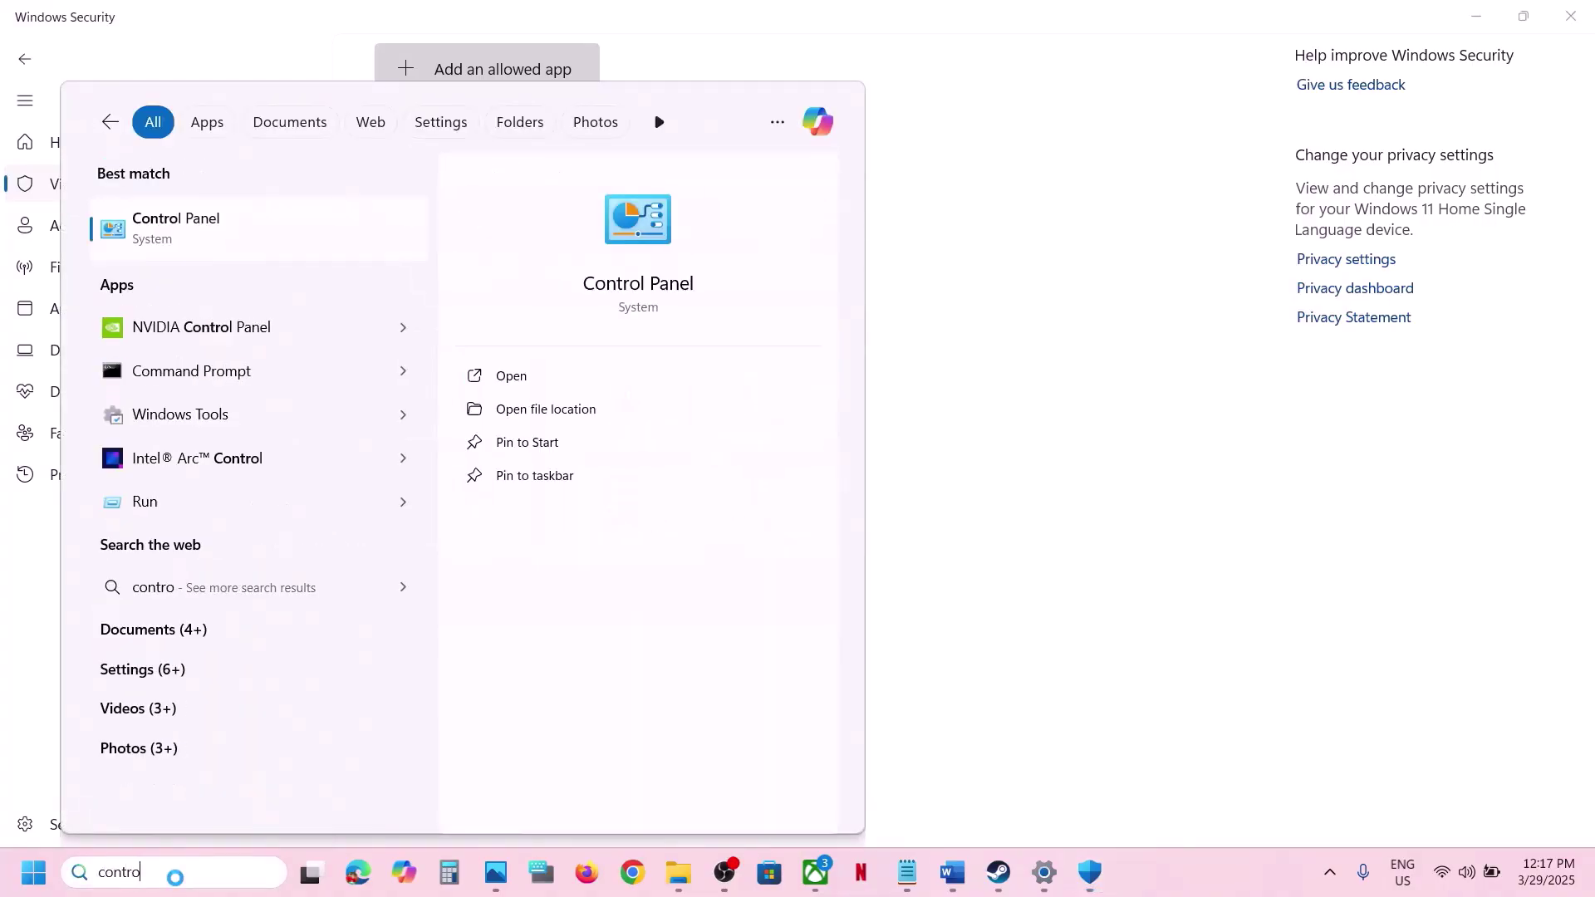
{"action": "key", "text": "Return"}
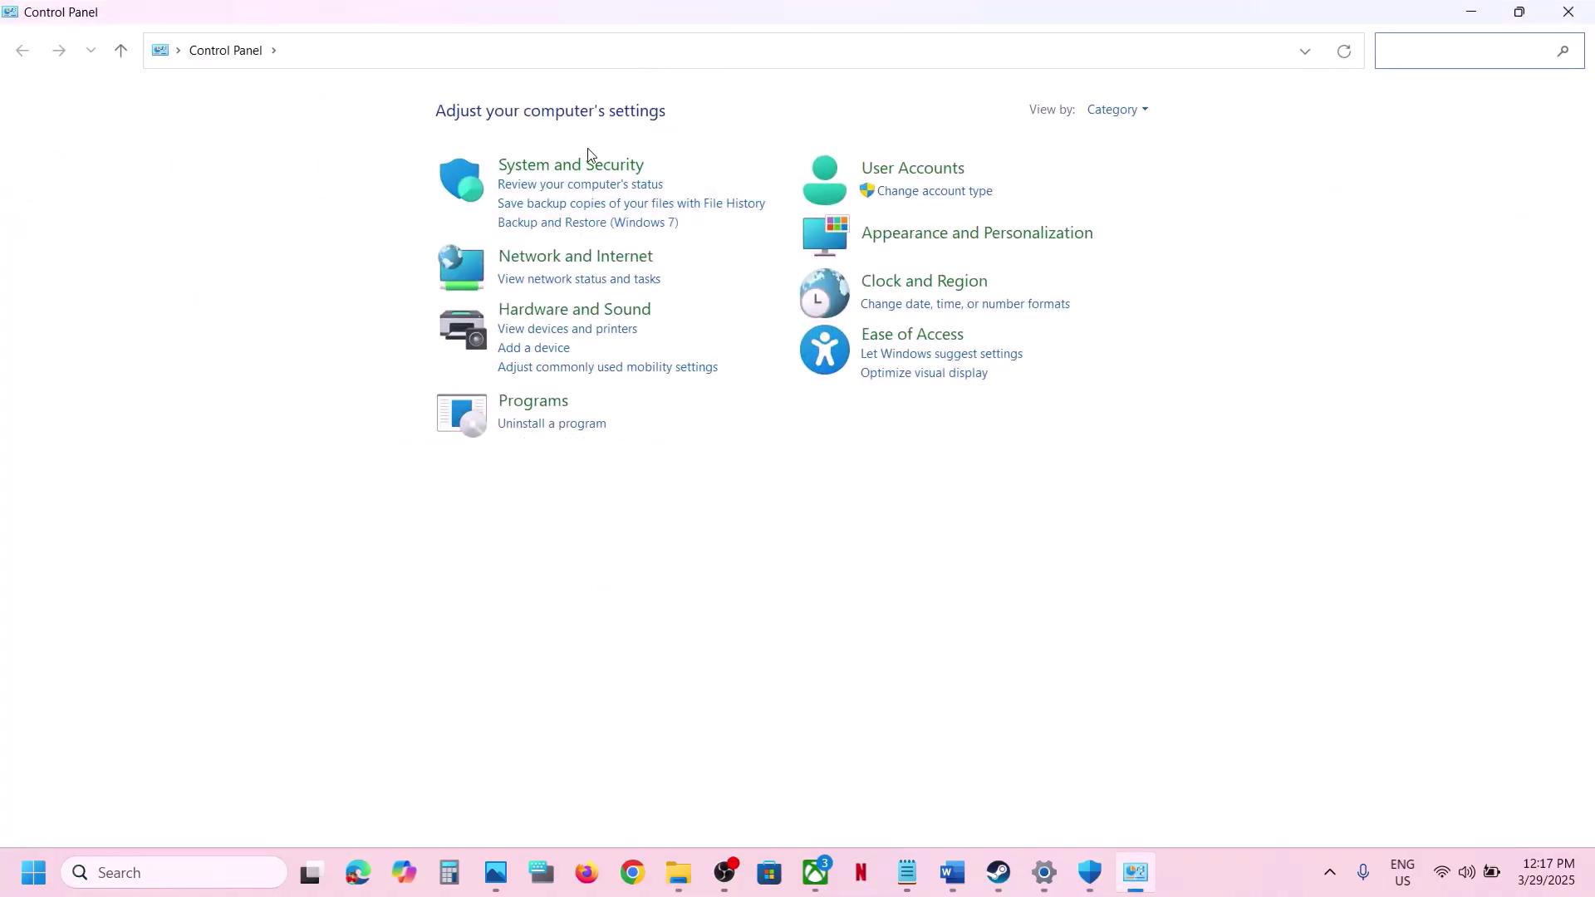
{"action": "left_click", "coordinate": [570, 165]}
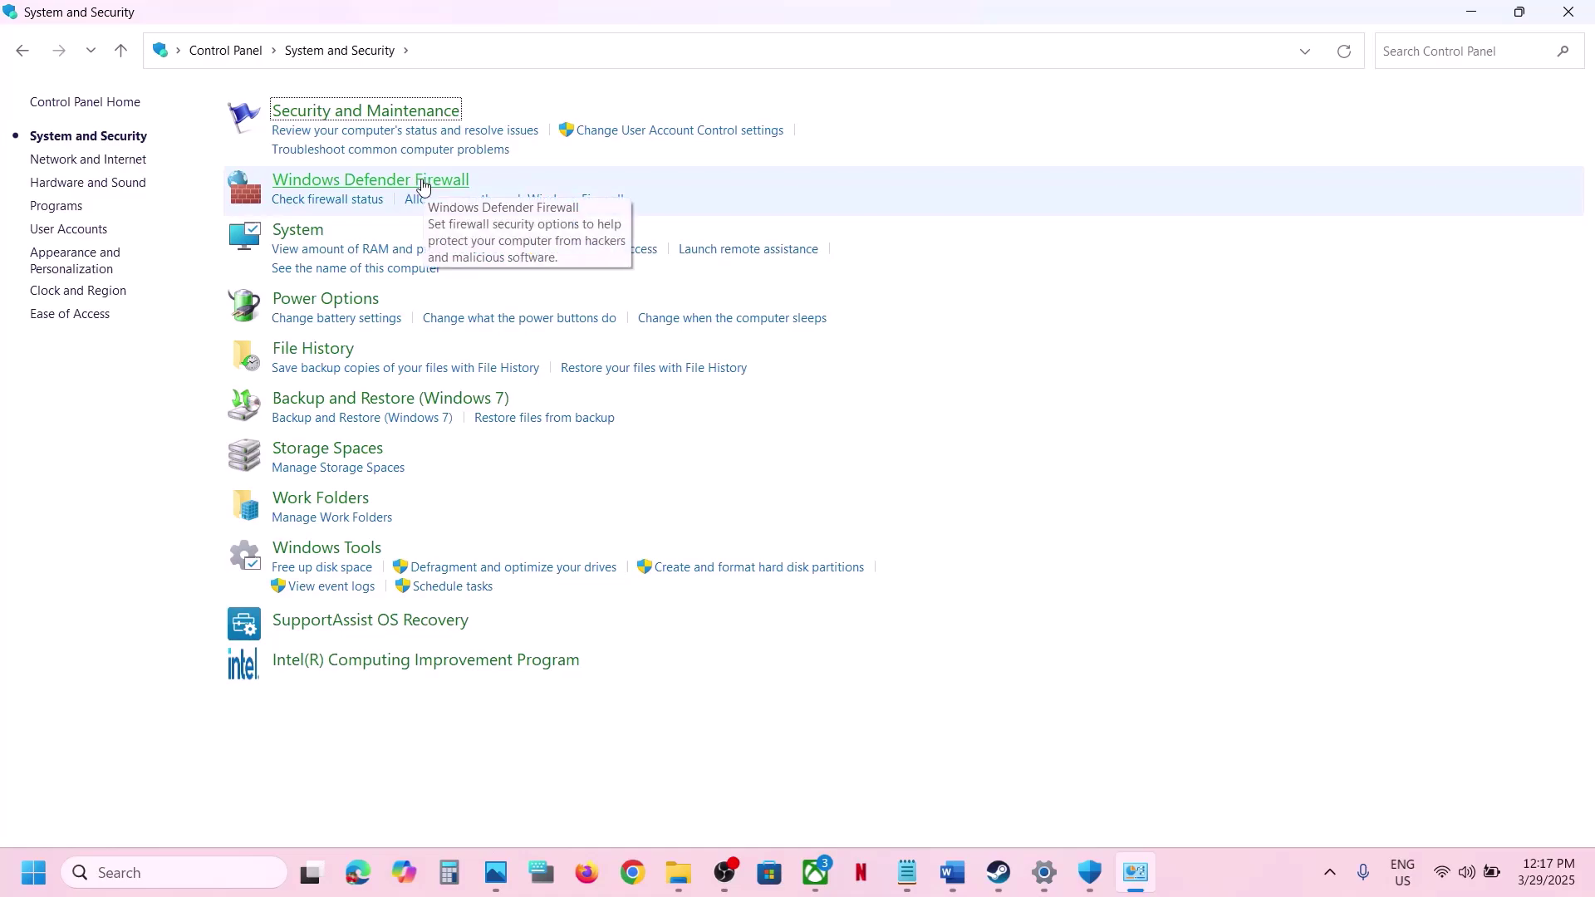
{"action": "left_click", "coordinate": [323, 178]}
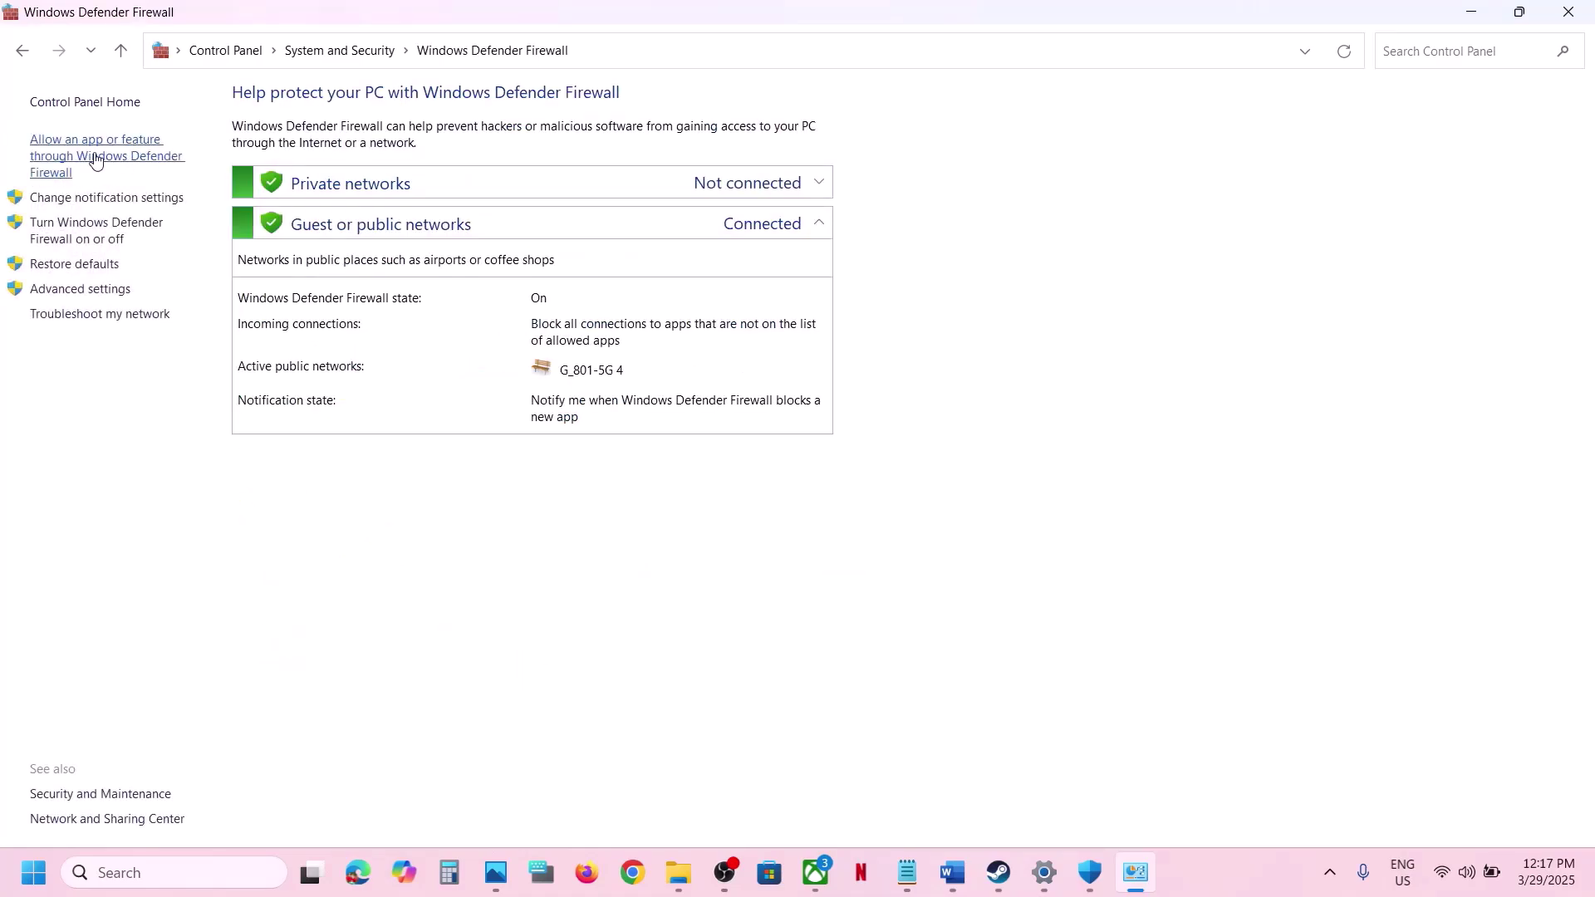
{"action": "left_click", "coordinate": [121, 159]}
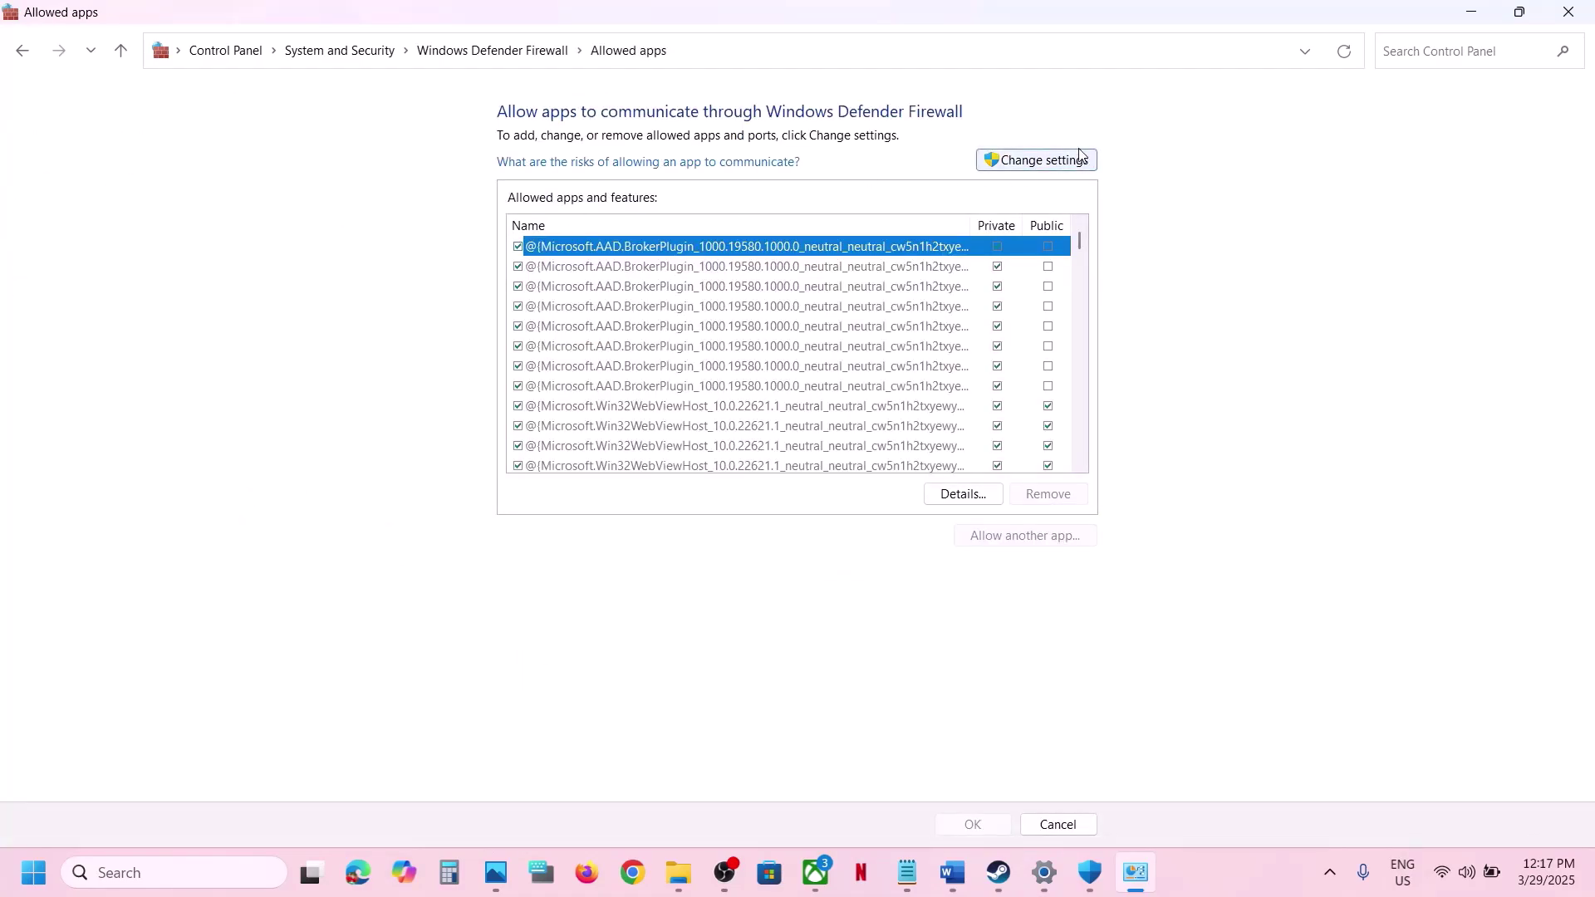
- Try to add the AI-LIMIT application from steamapps\common\AI Limit to the firewall's allowed apps
{"action": "left_click", "coordinate": [1050, 162]}
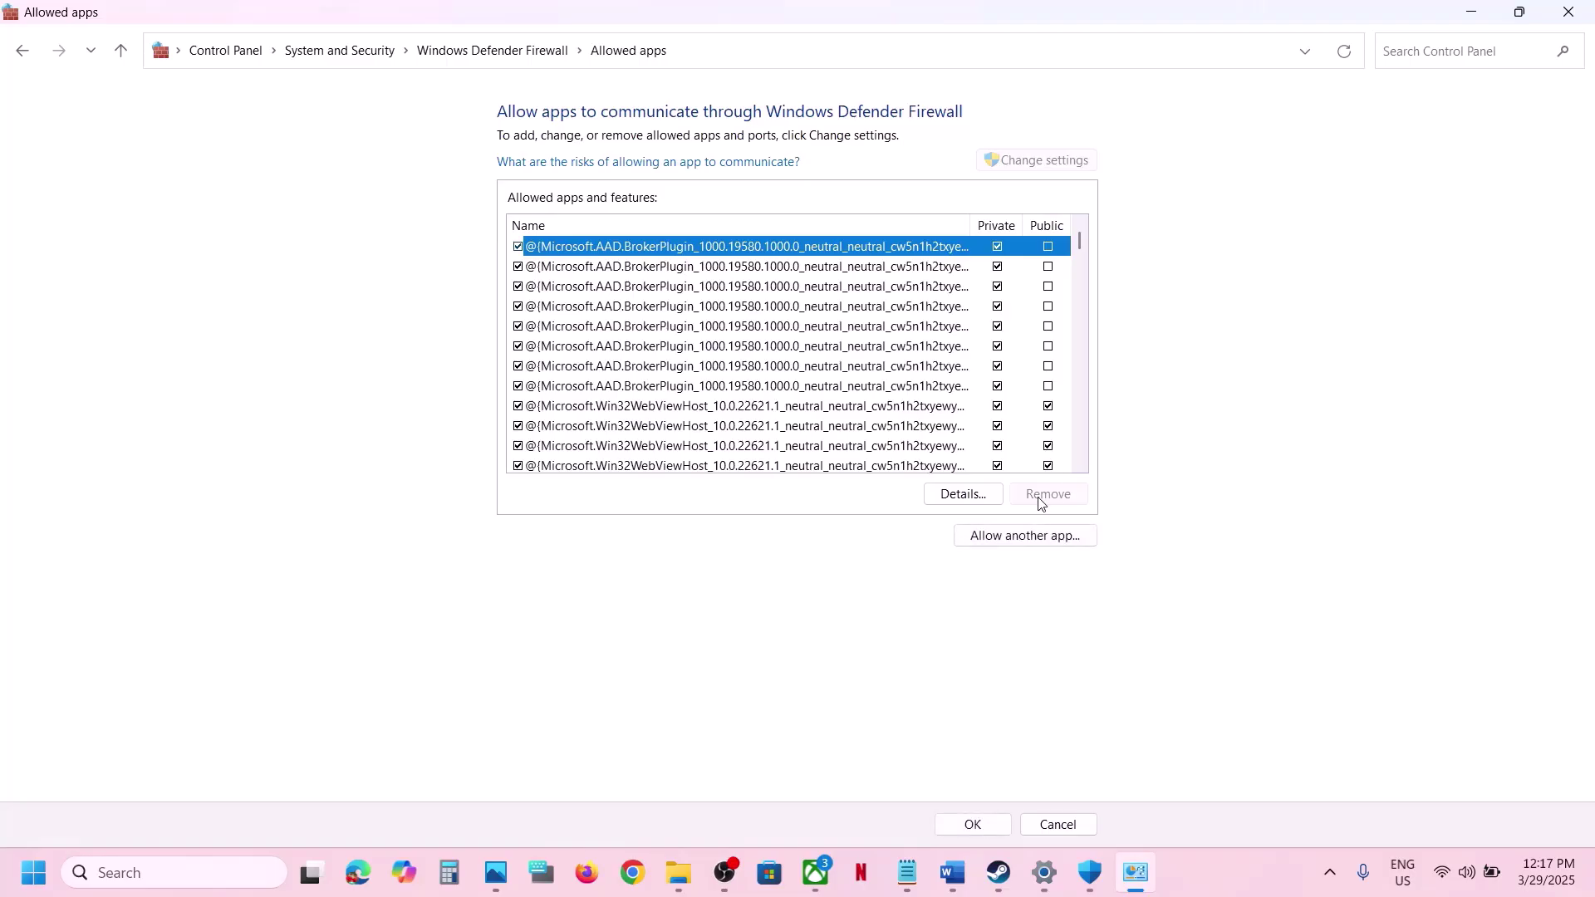
{"action": "left_click", "coordinate": [1018, 538]}
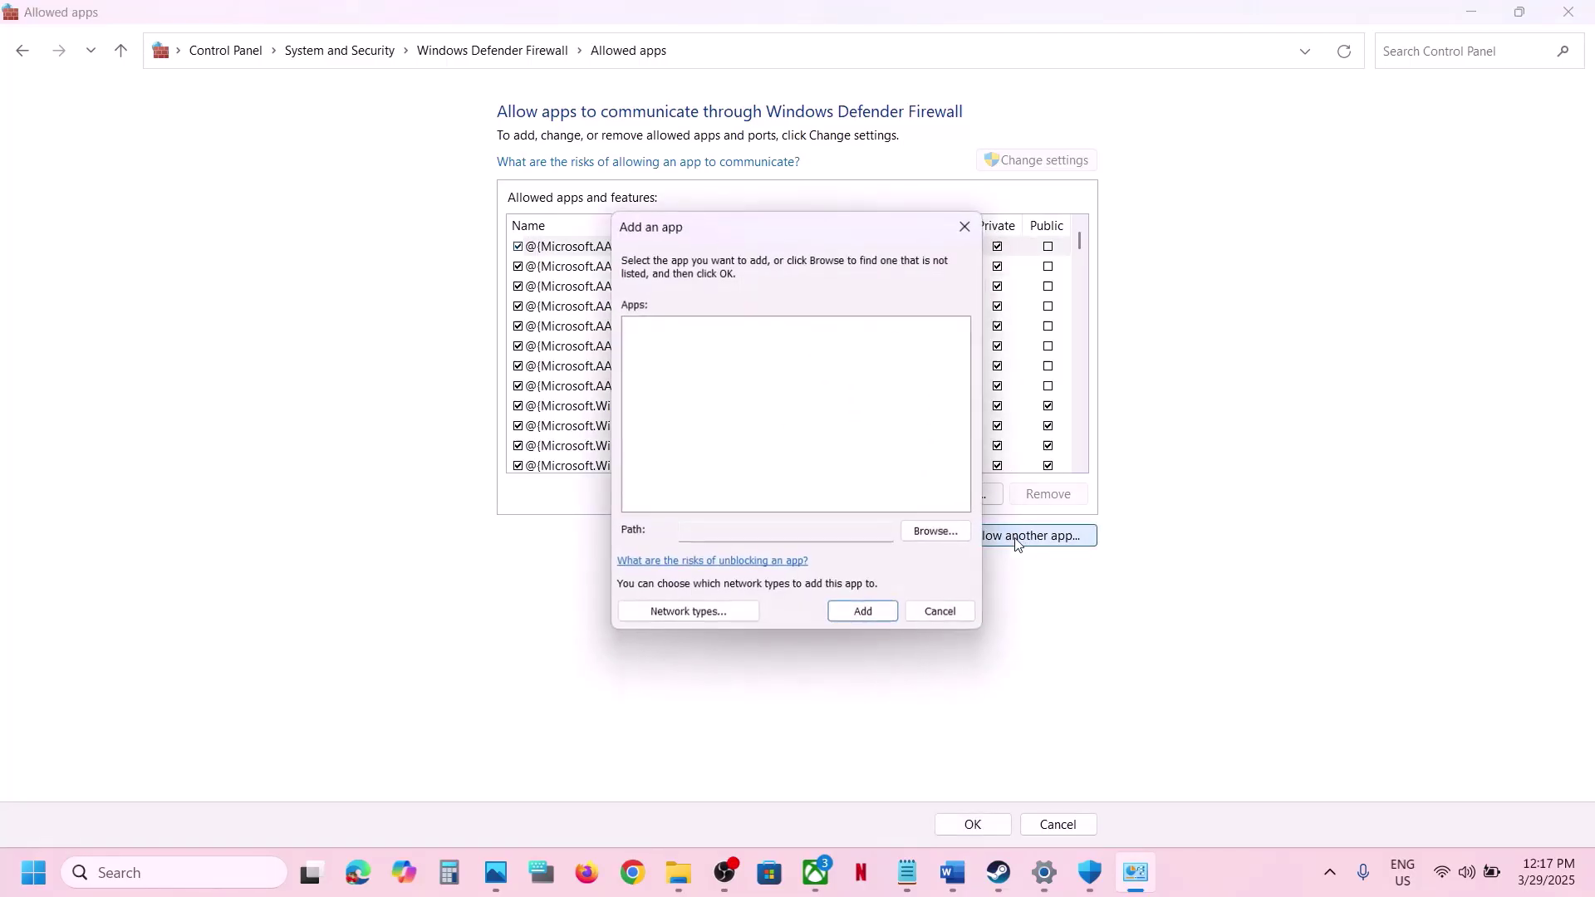
{"action": "left_click", "coordinate": [922, 529]}
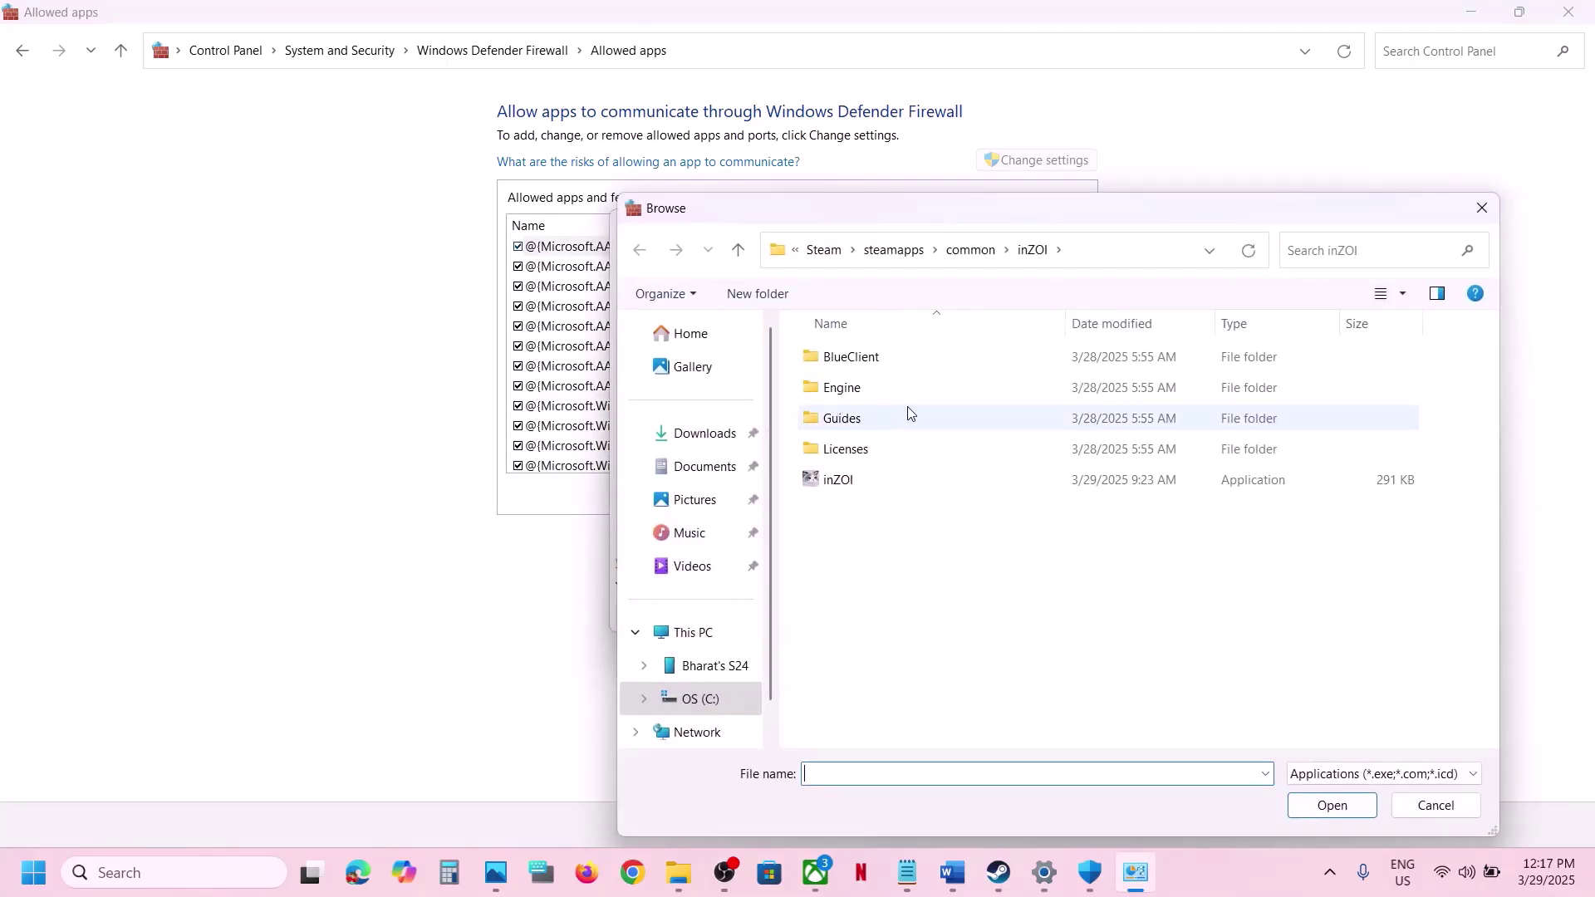
{"action": "left_click", "coordinate": [959, 261]}
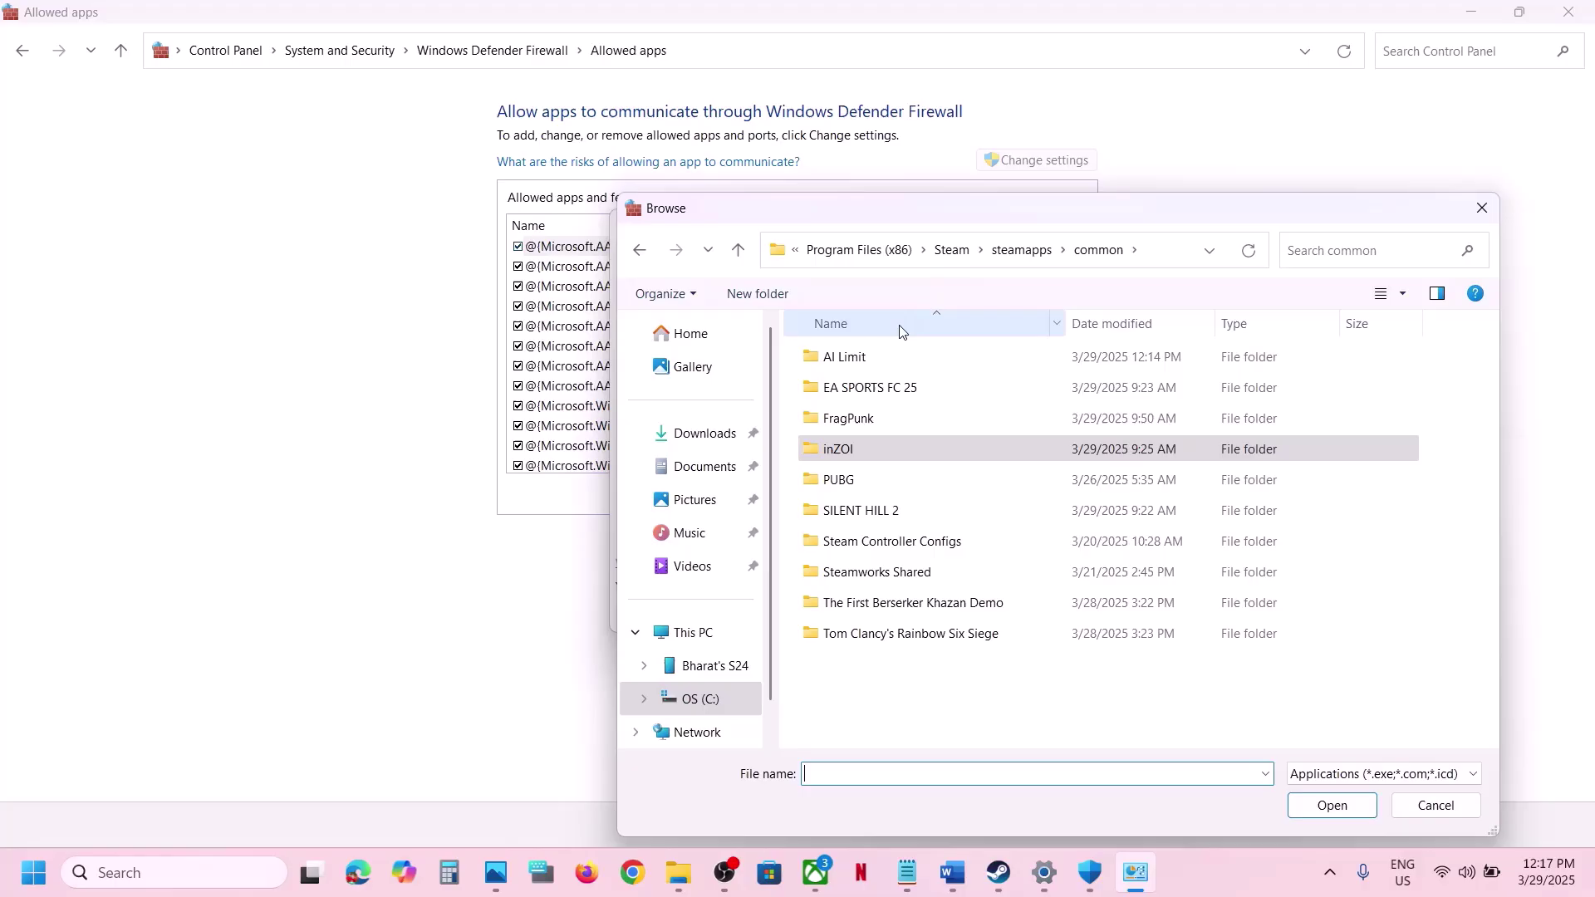
{"action": "double_click", "coordinate": [860, 364]}
{"action": "left_click", "coordinate": [879, 399]}
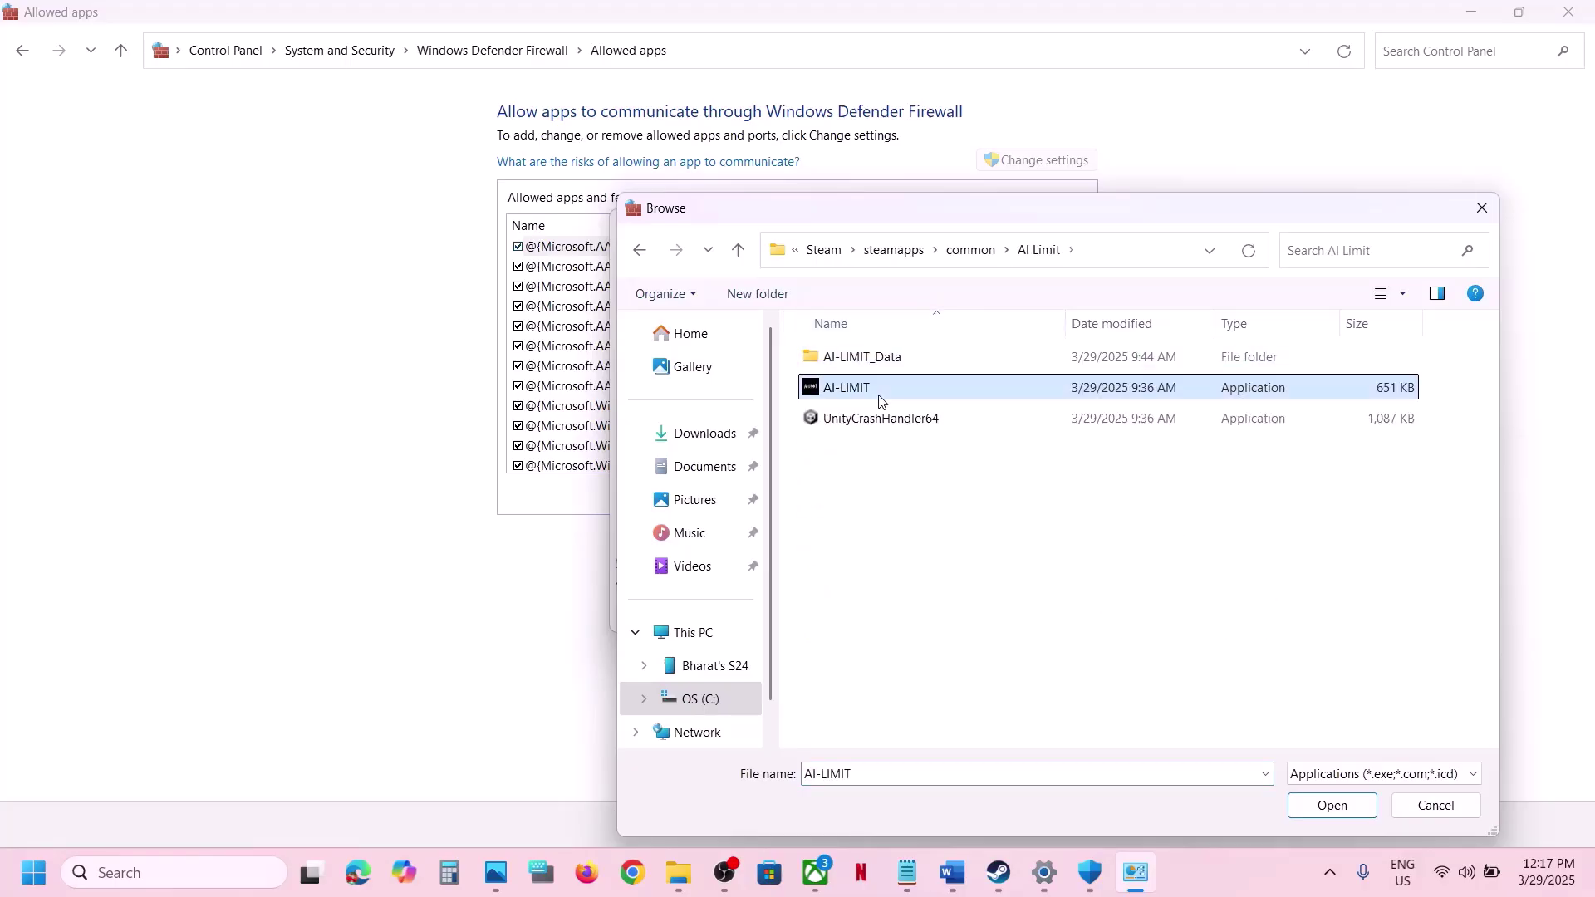
{"action": "left_click", "coordinate": [1321, 799]}
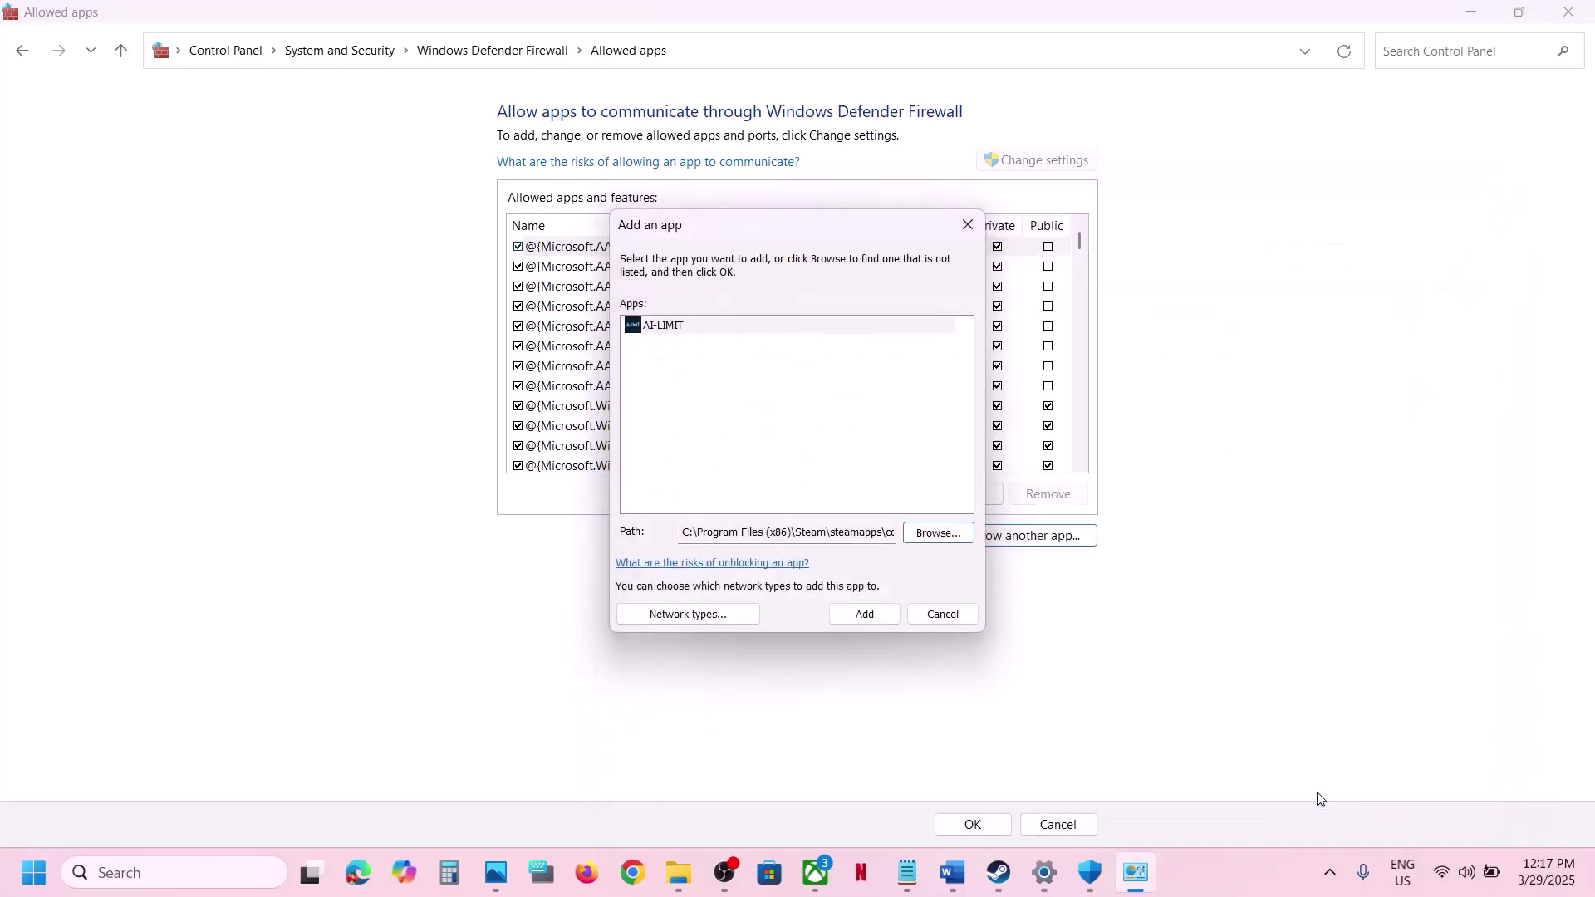
{"action": "left_click", "coordinate": [881, 619]}
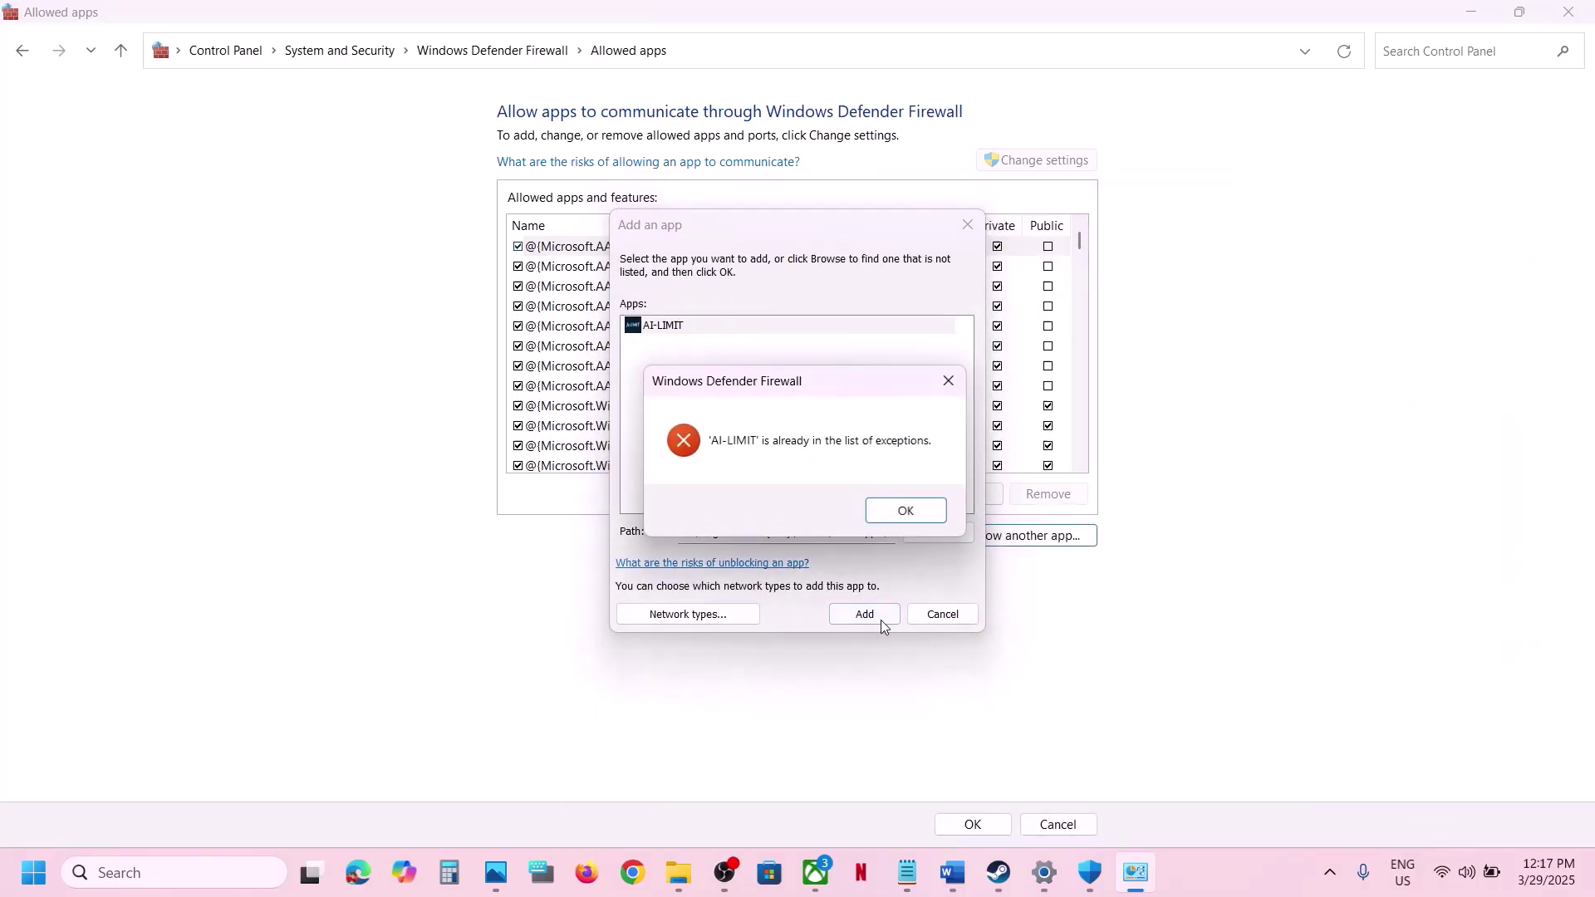
{"action": "left_click", "coordinate": [902, 508]}
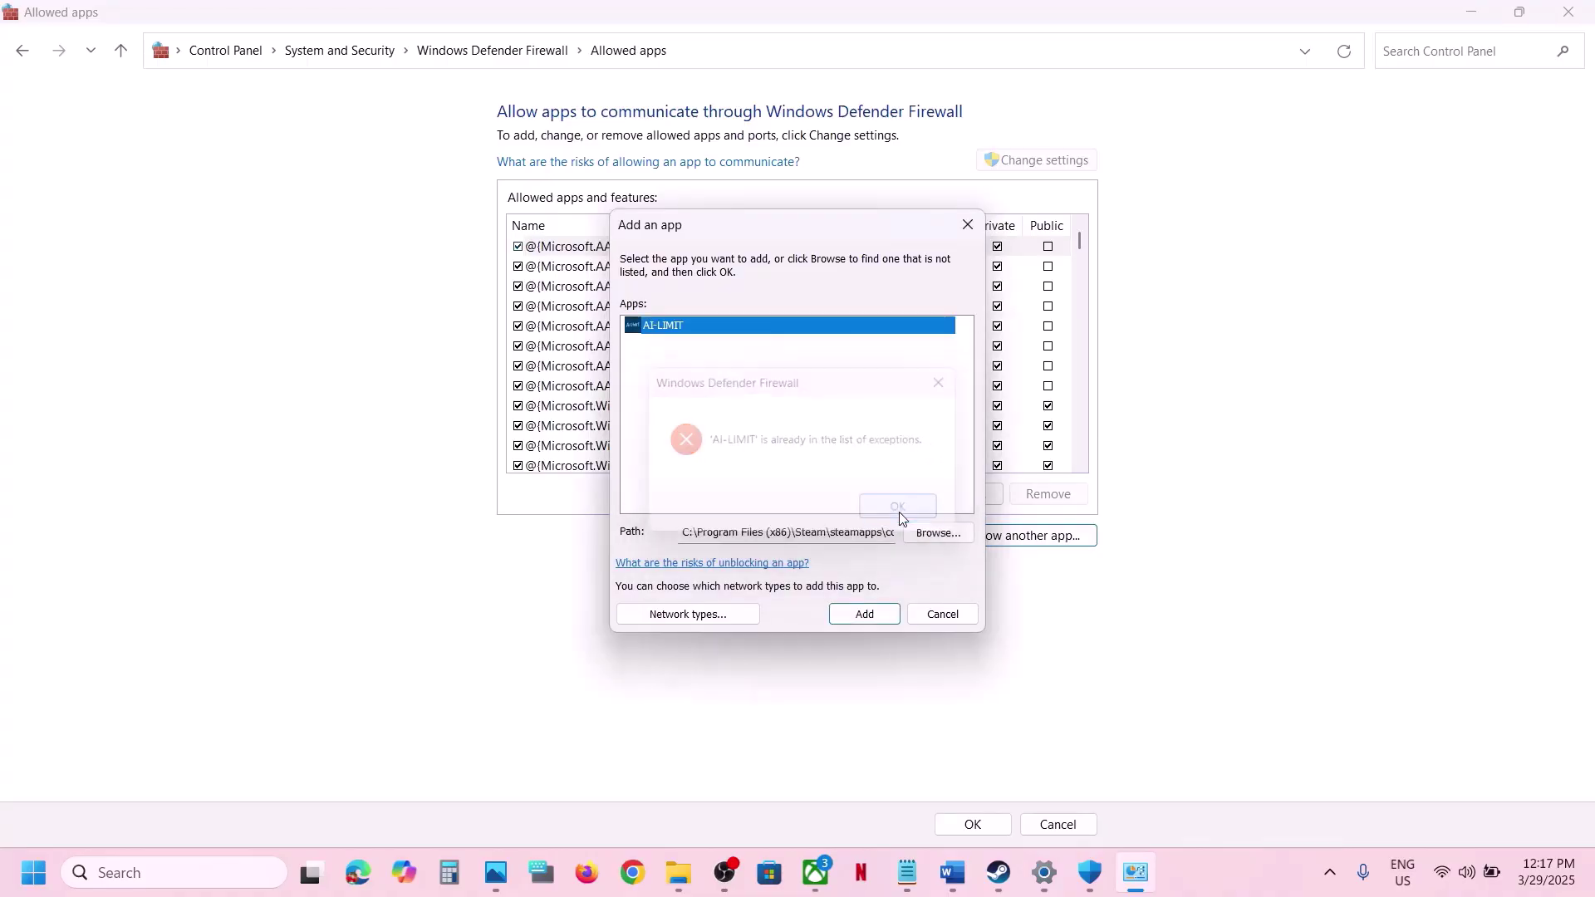
{"action": "left_click", "coordinate": [968, 226]}
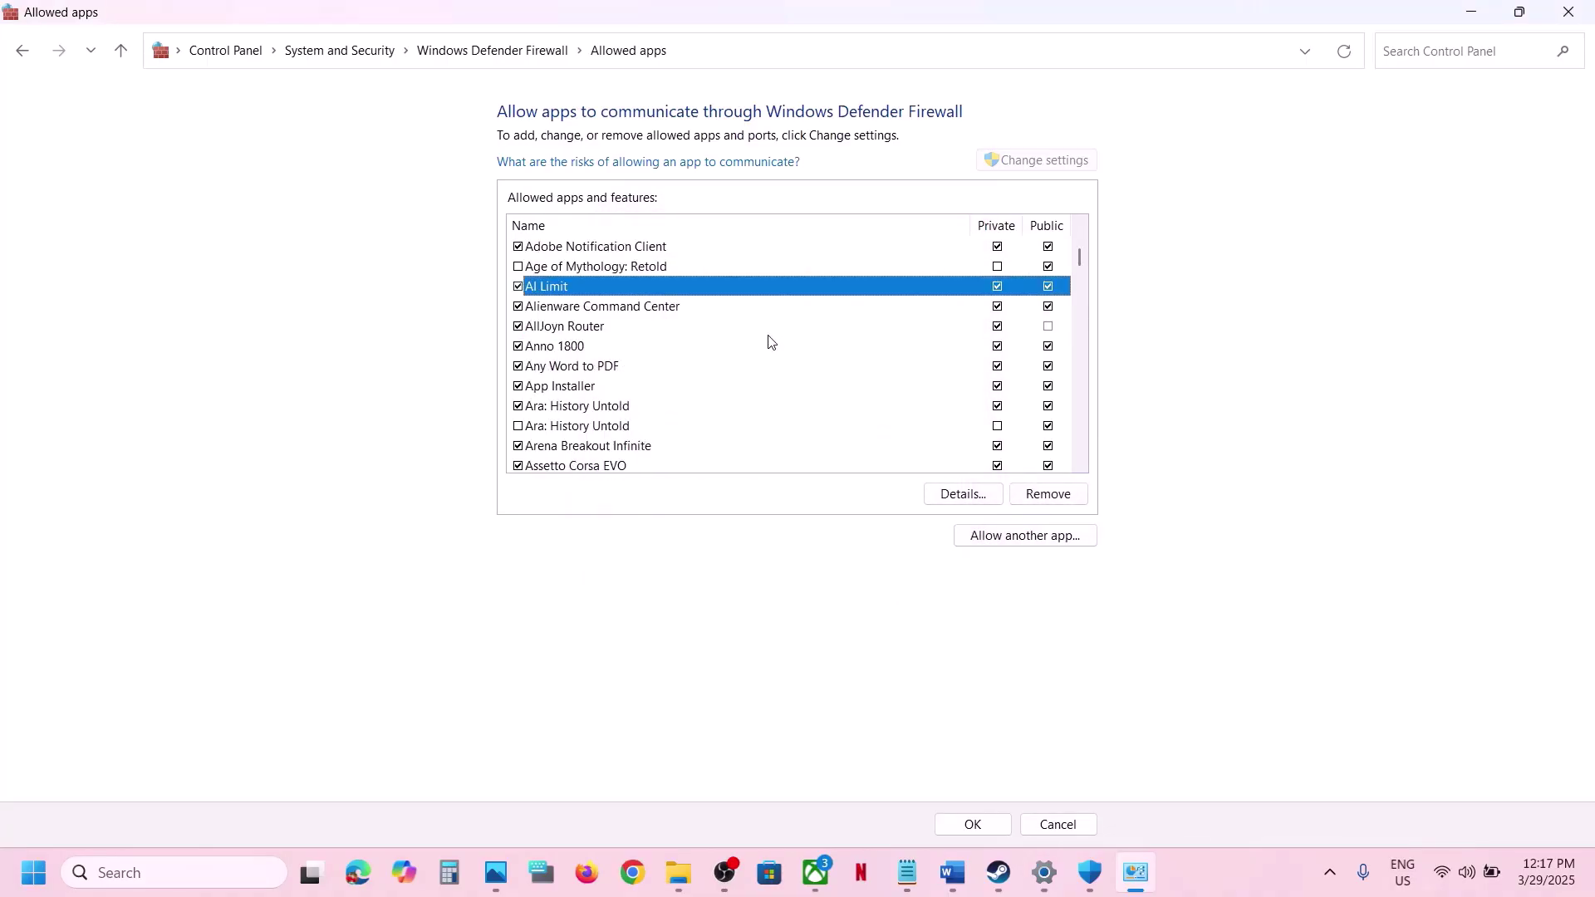
- Check the AI Limit entry in the firewall's allowed apps, and close Control Panel, Windows Security and Settings
{"action": "left_click", "coordinate": [559, 274]}
{"action": "left_click", "coordinate": [562, 289]}
{"action": "left_click", "coordinate": [1553, 10]}
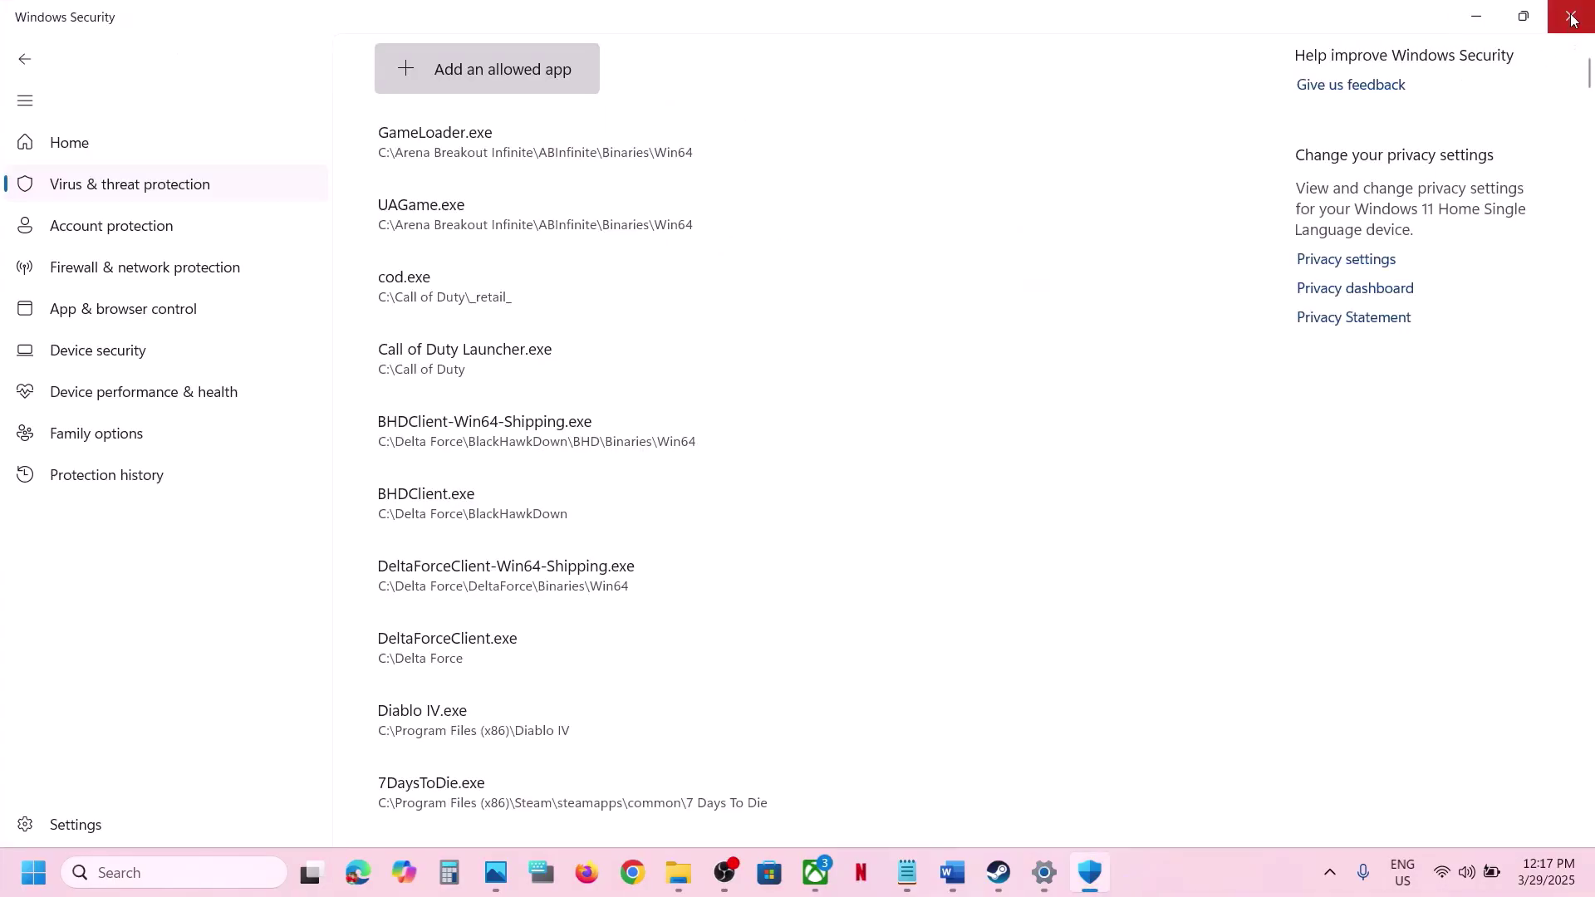
{"action": "left_click", "coordinate": [1572, 17]}
{"action": "left_click", "coordinate": [1571, 17]}
- Highlight the Step 7 instructions in the Word document about renaming or deleting save game files, including the backup and lost-progress notes
{"action": "left_click_drag", "start_coordinate": [199, 530], "coordinate": [1285, 530]}
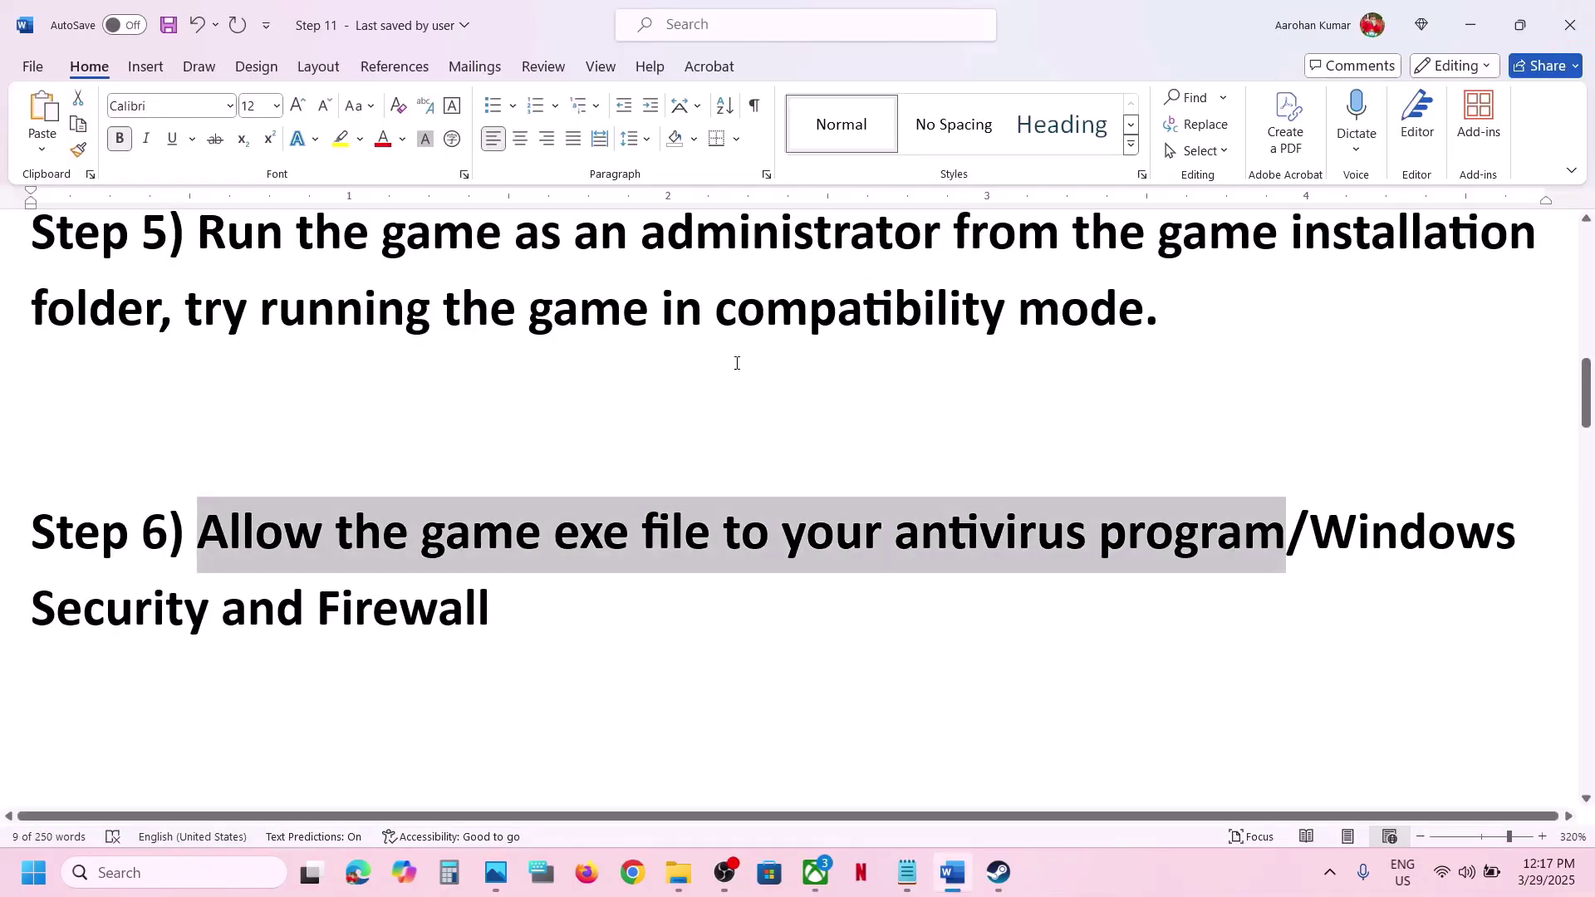
{"action": "scroll", "coordinate": [645, 472], "scroll_direction": "down", "scroll_amount": 1}
{"action": "scroll", "coordinate": [645, 473], "scroll_direction": "down", "scroll_amount": 3}
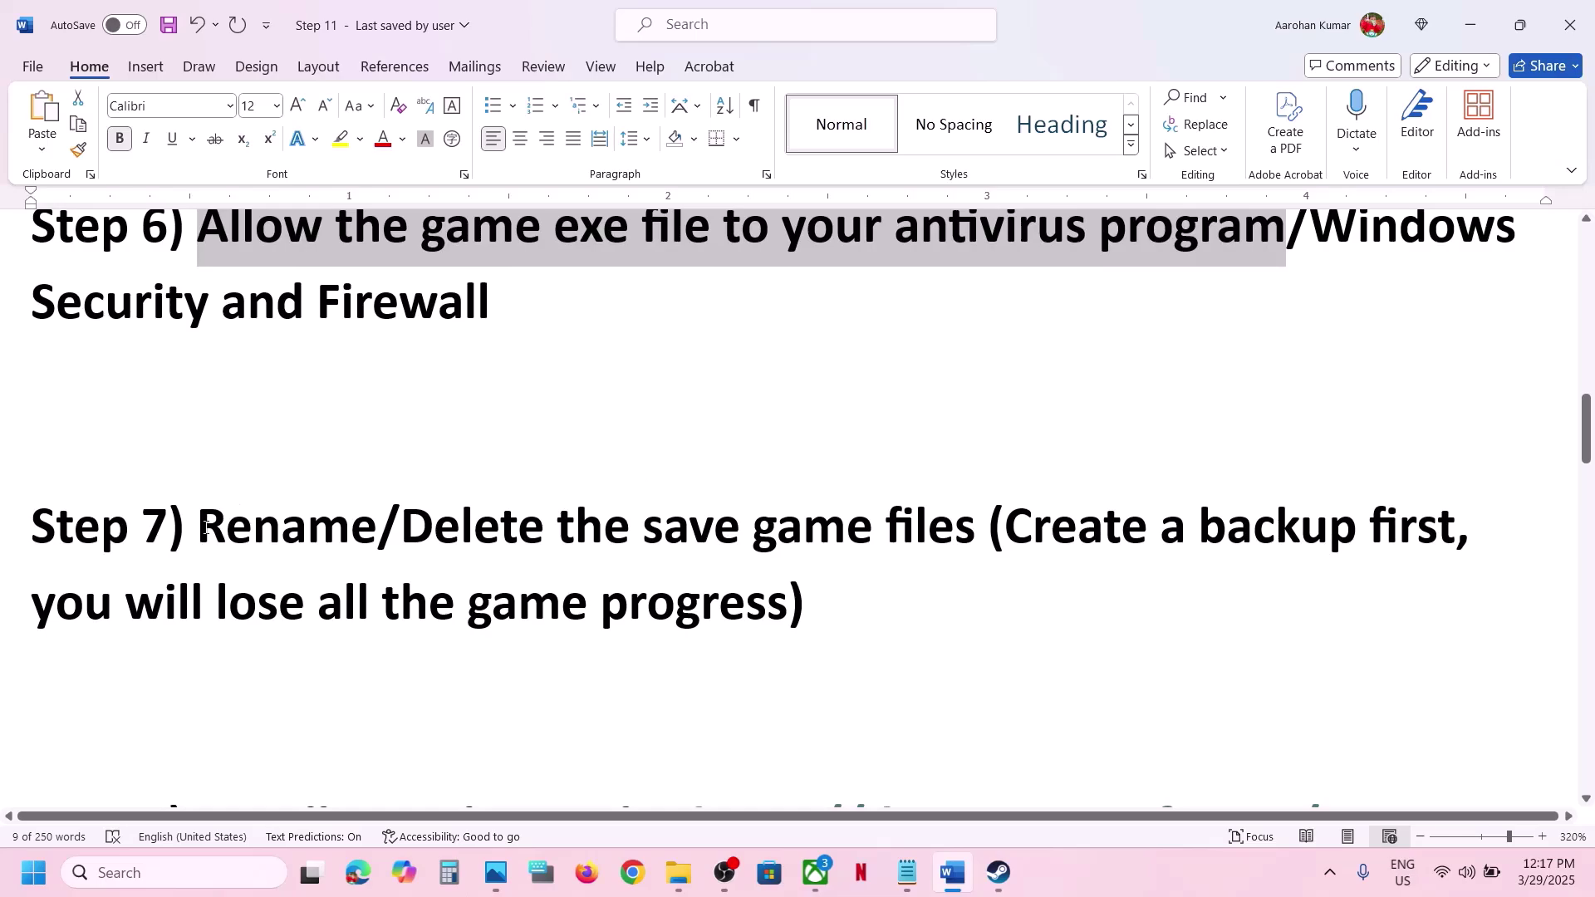
{"action": "left_click_drag", "start_coordinate": [206, 527], "coordinate": [969, 528]}
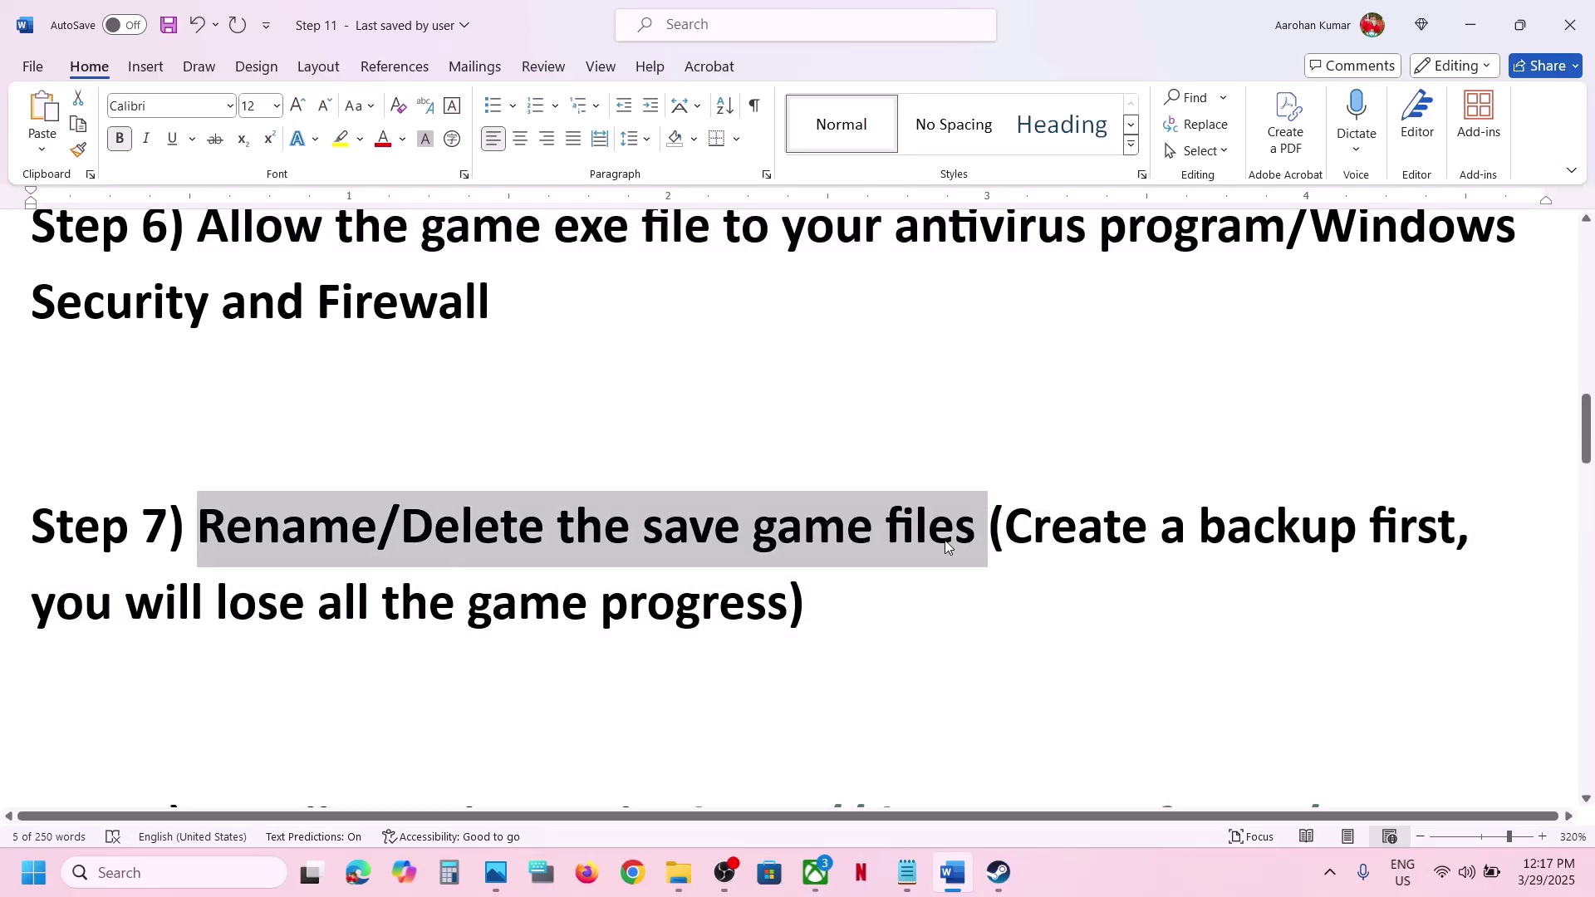
{"action": "left_click_drag", "start_coordinate": [1008, 530], "coordinate": [1455, 532]}
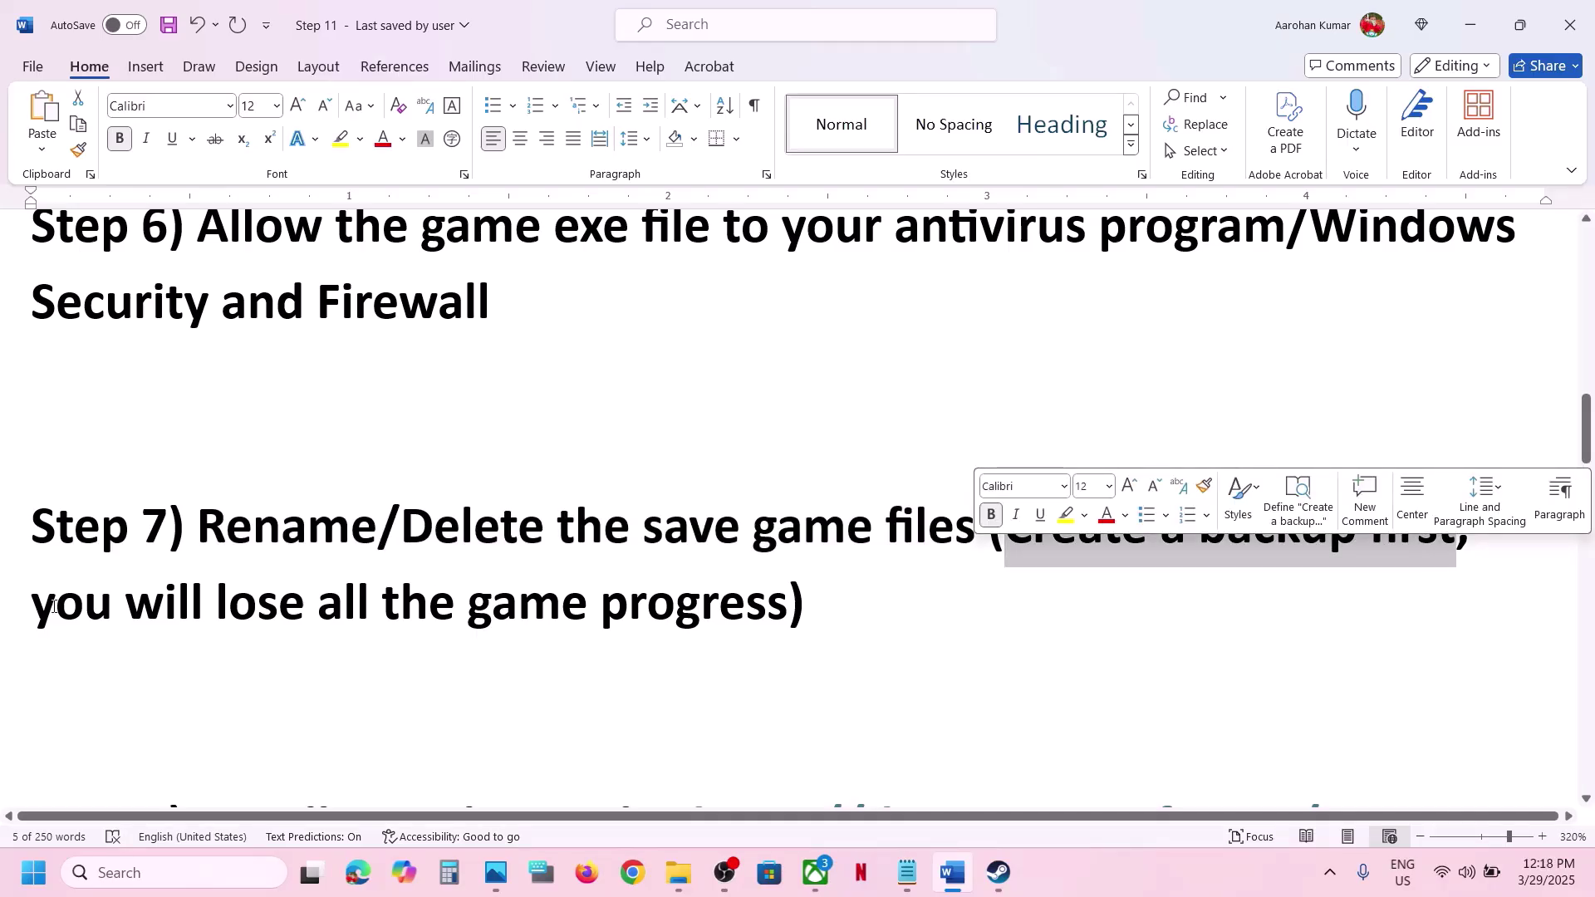
{"action": "left_click_drag", "start_coordinate": [34, 605], "coordinate": [750, 625]}
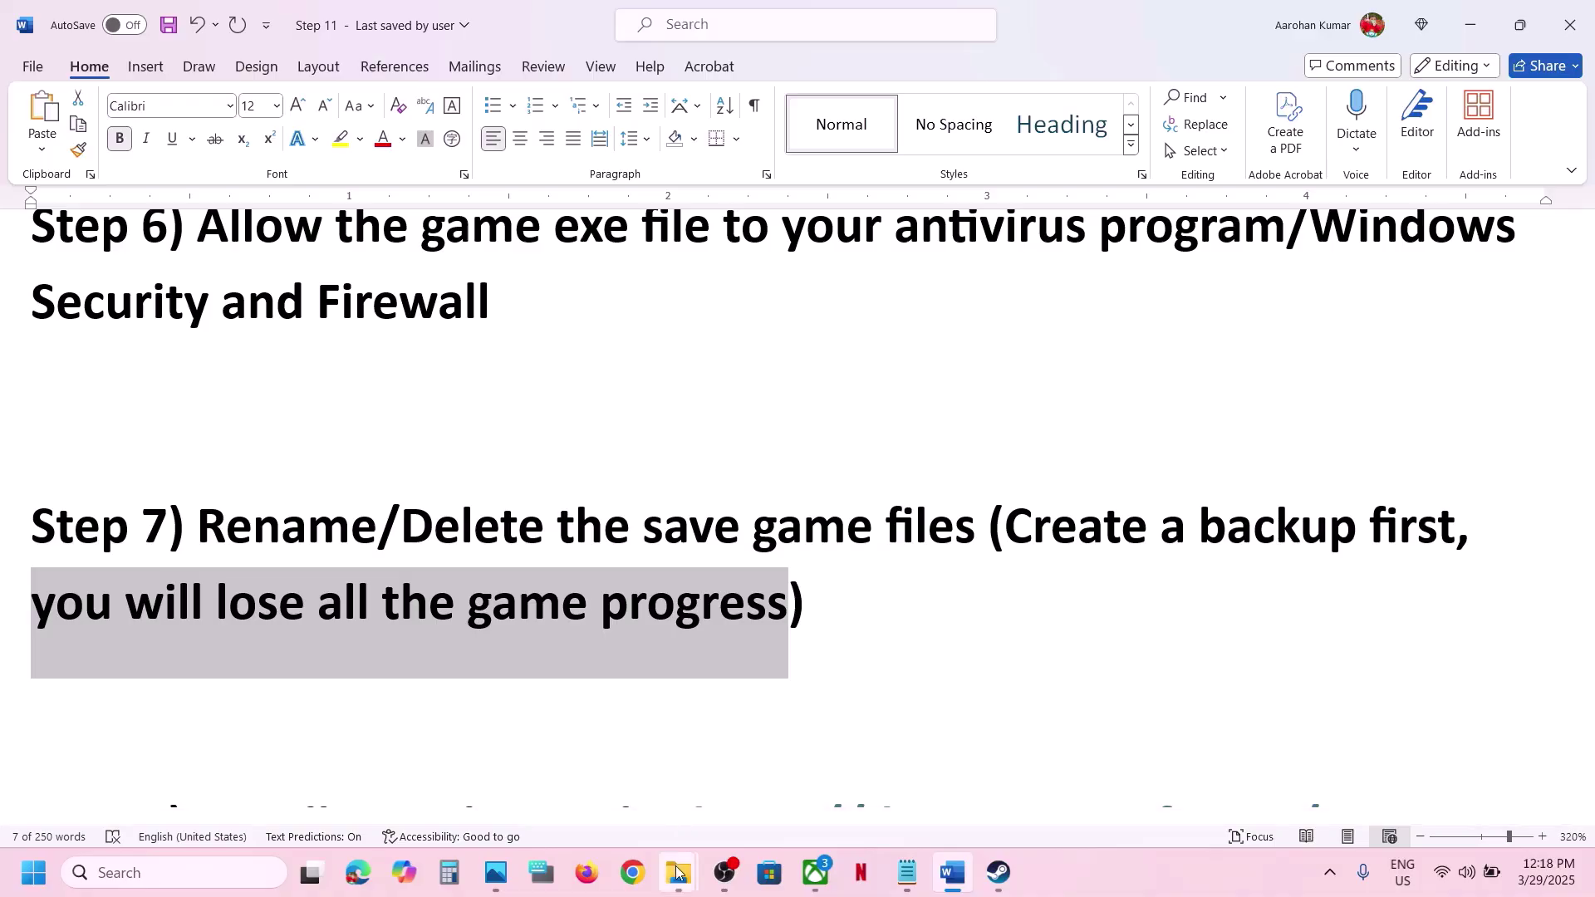
- Switch to File Explorer and browse from This PC through the C: drive's Users folder to the user's profile folder
{"action": "mouse_move", "coordinate": [677, 872]}
{"action": "left_click", "coordinate": [781, 729]}
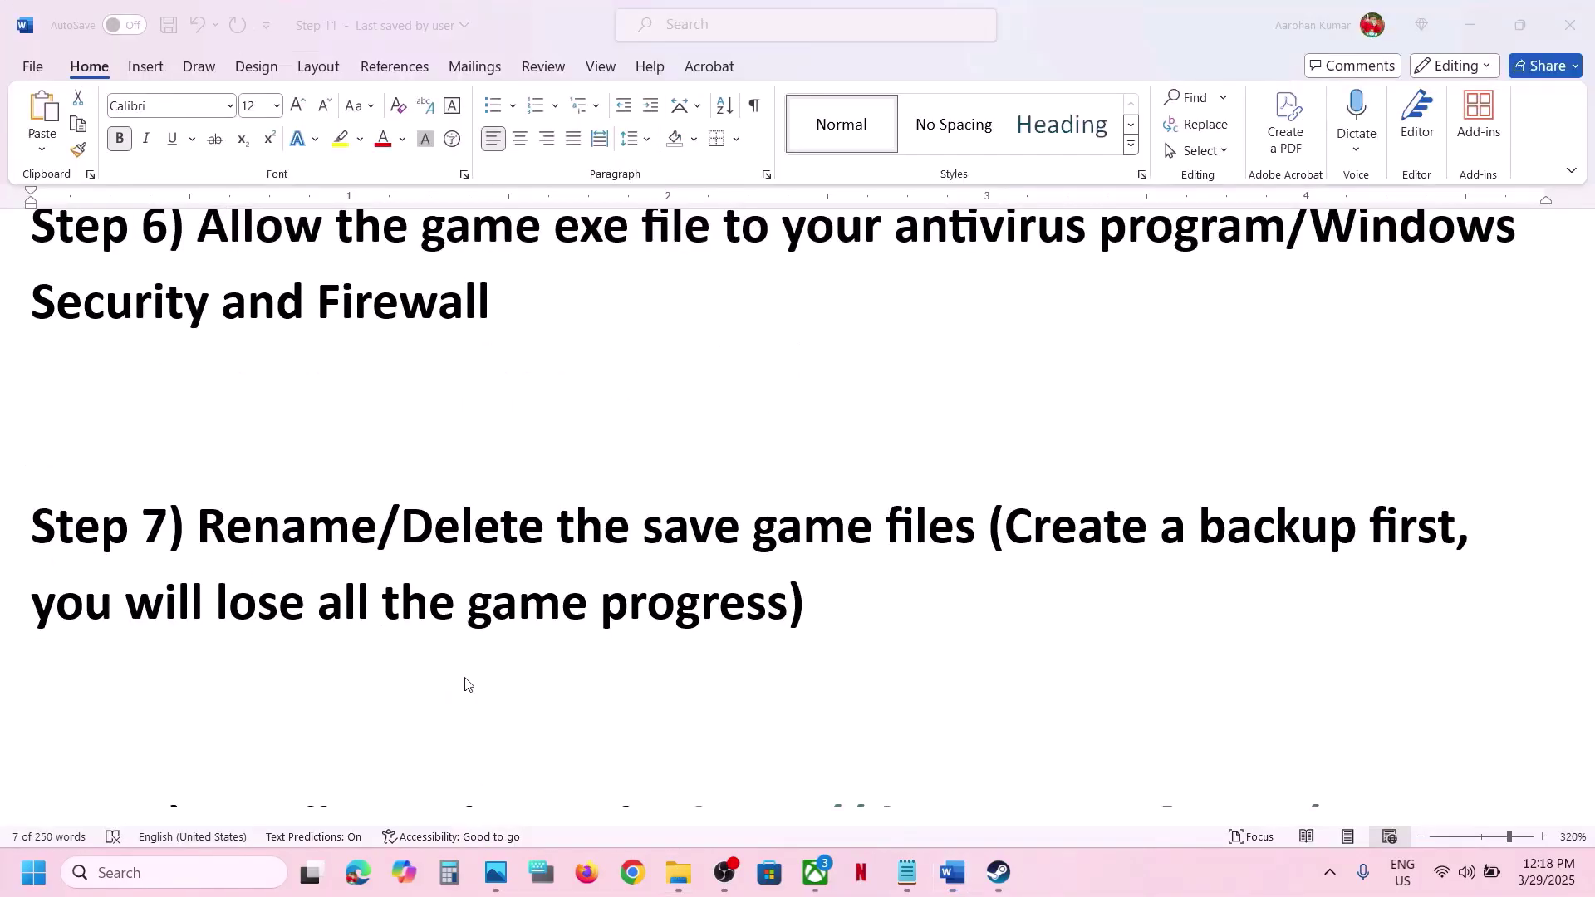
{"action": "mouse_move", "coordinate": [679, 872]}
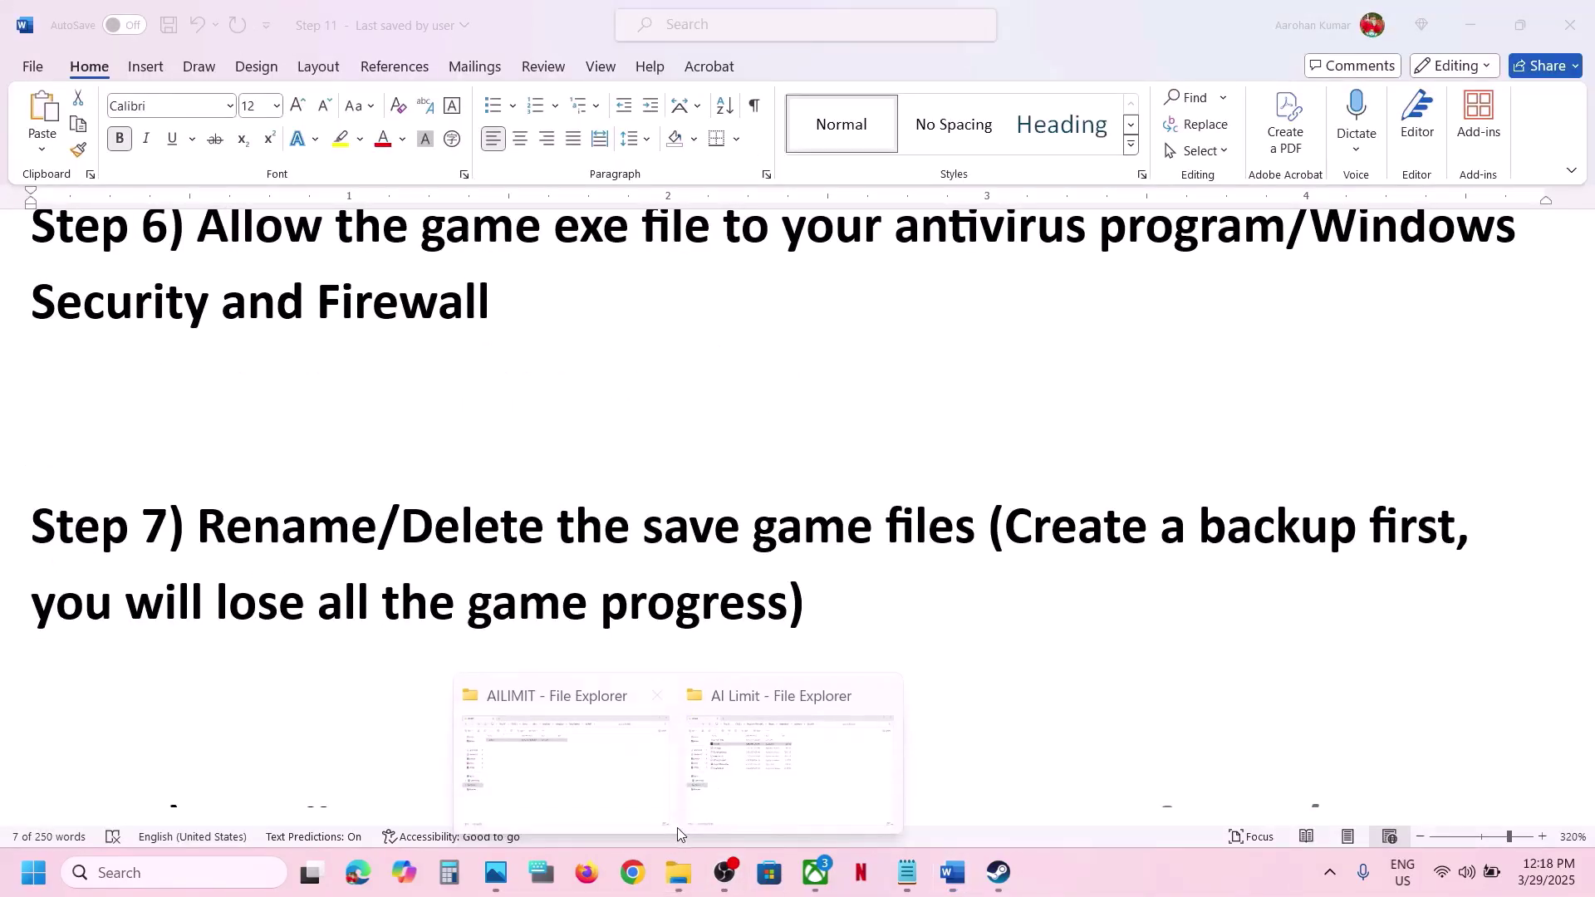
{"action": "left_click", "coordinate": [641, 776]}
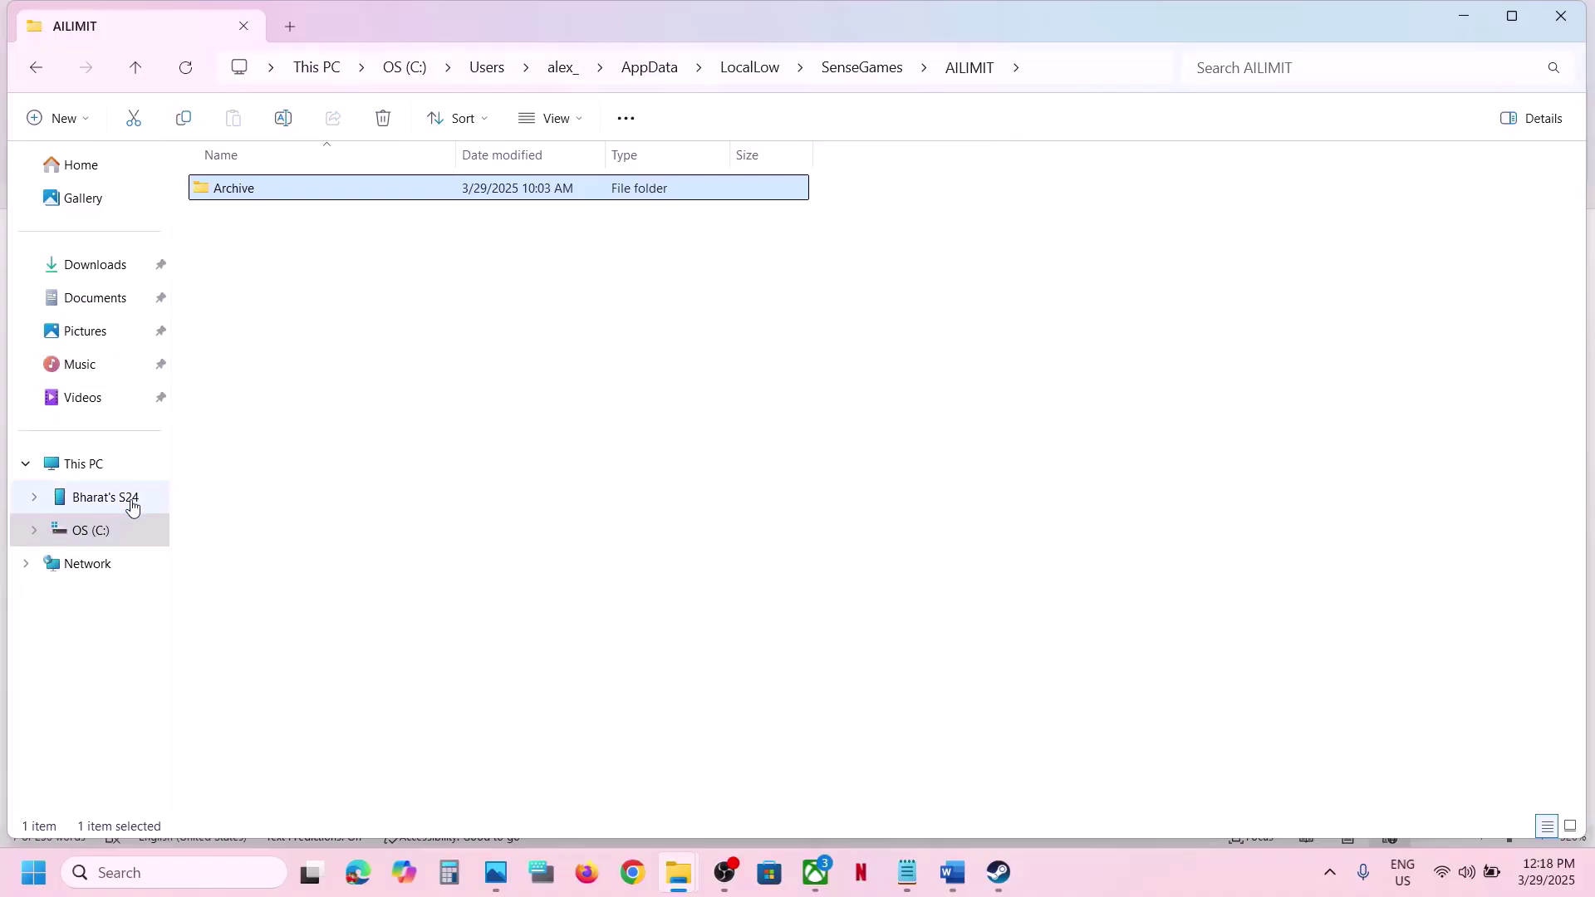
{"action": "left_click", "coordinate": [107, 467]}
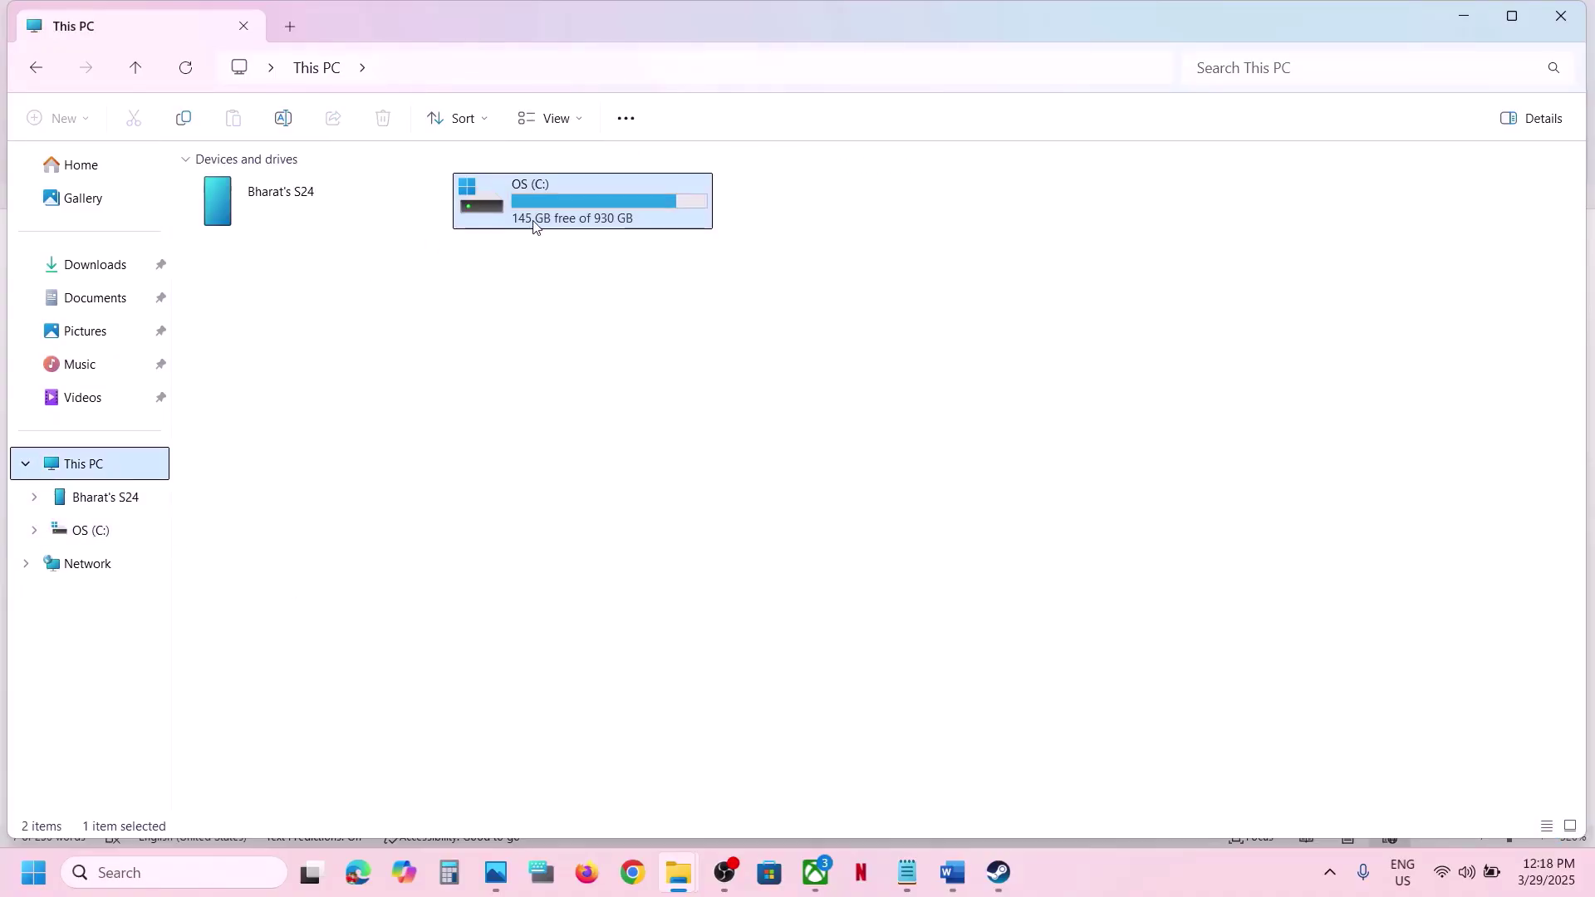
{"action": "double_click", "coordinate": [534, 226]}
{"action": "scroll", "coordinate": [352, 434], "scroll_direction": "down", "scroll_amount": 3}
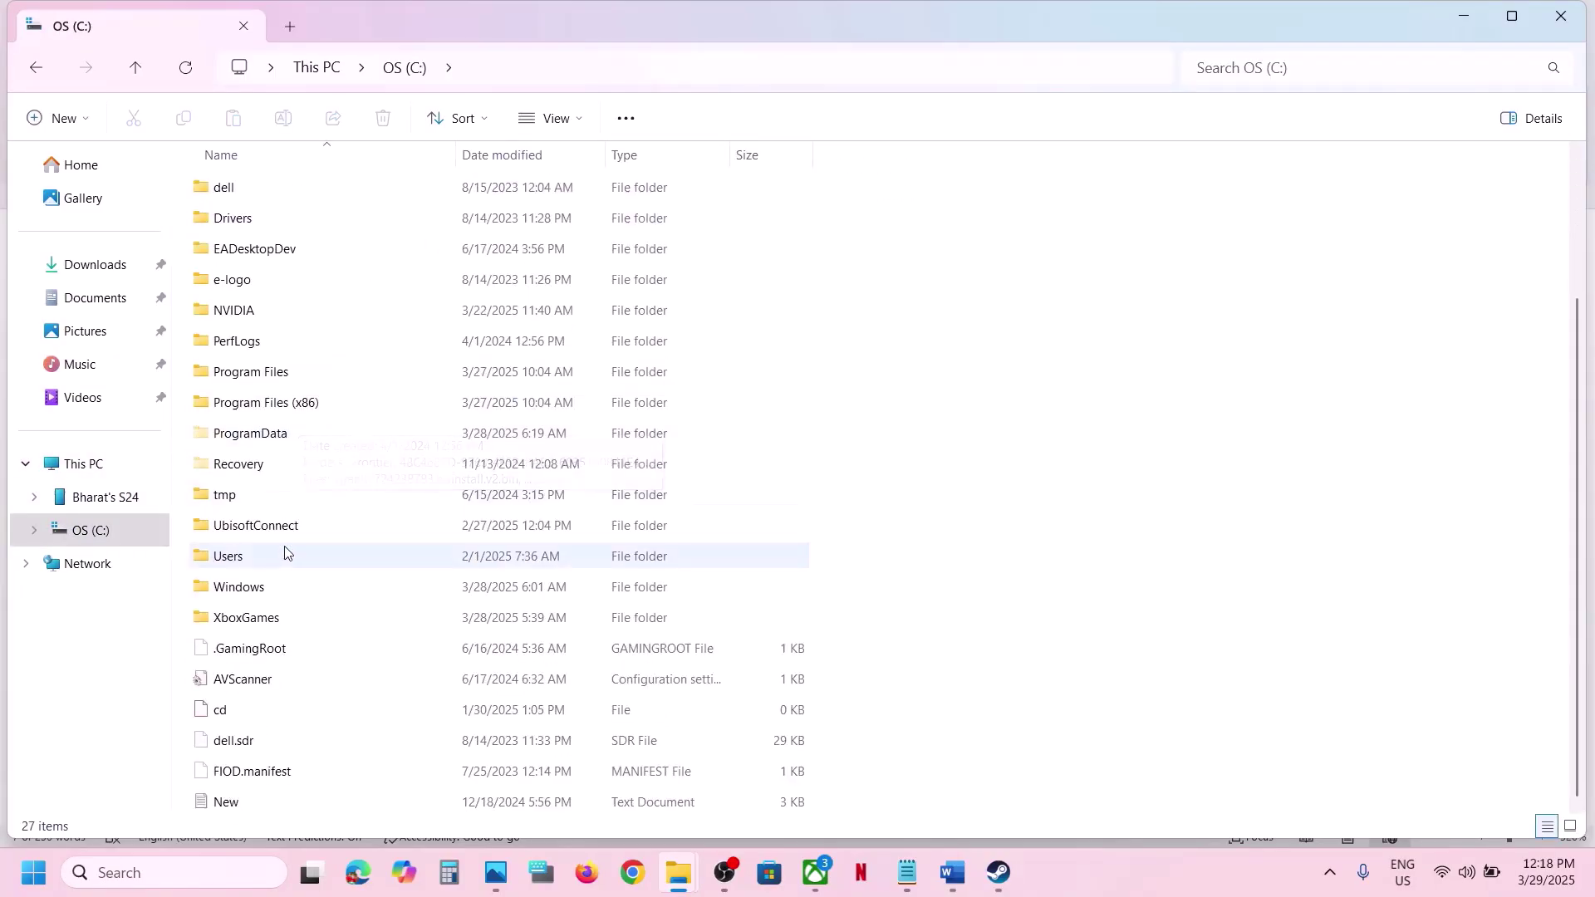
{"action": "double_click", "coordinate": [258, 560]}
{"action": "double_click", "coordinate": [282, 199]}
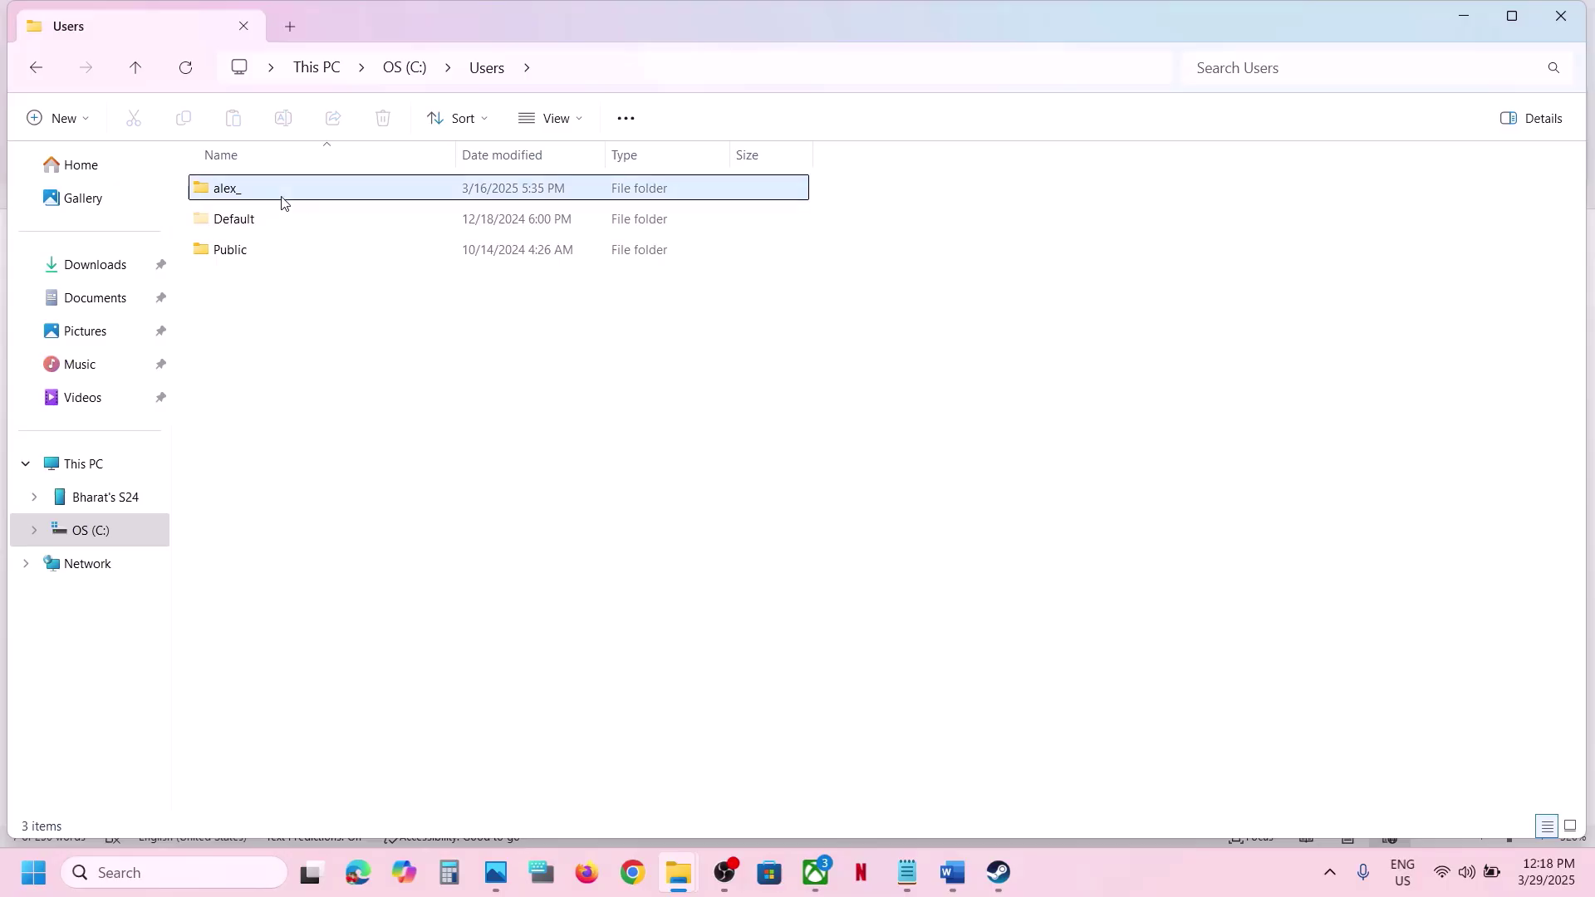
- Check the hidden items display option for the profile folder, and open AppData\LocalLow
{"action": "left_click", "coordinate": [242, 405]}
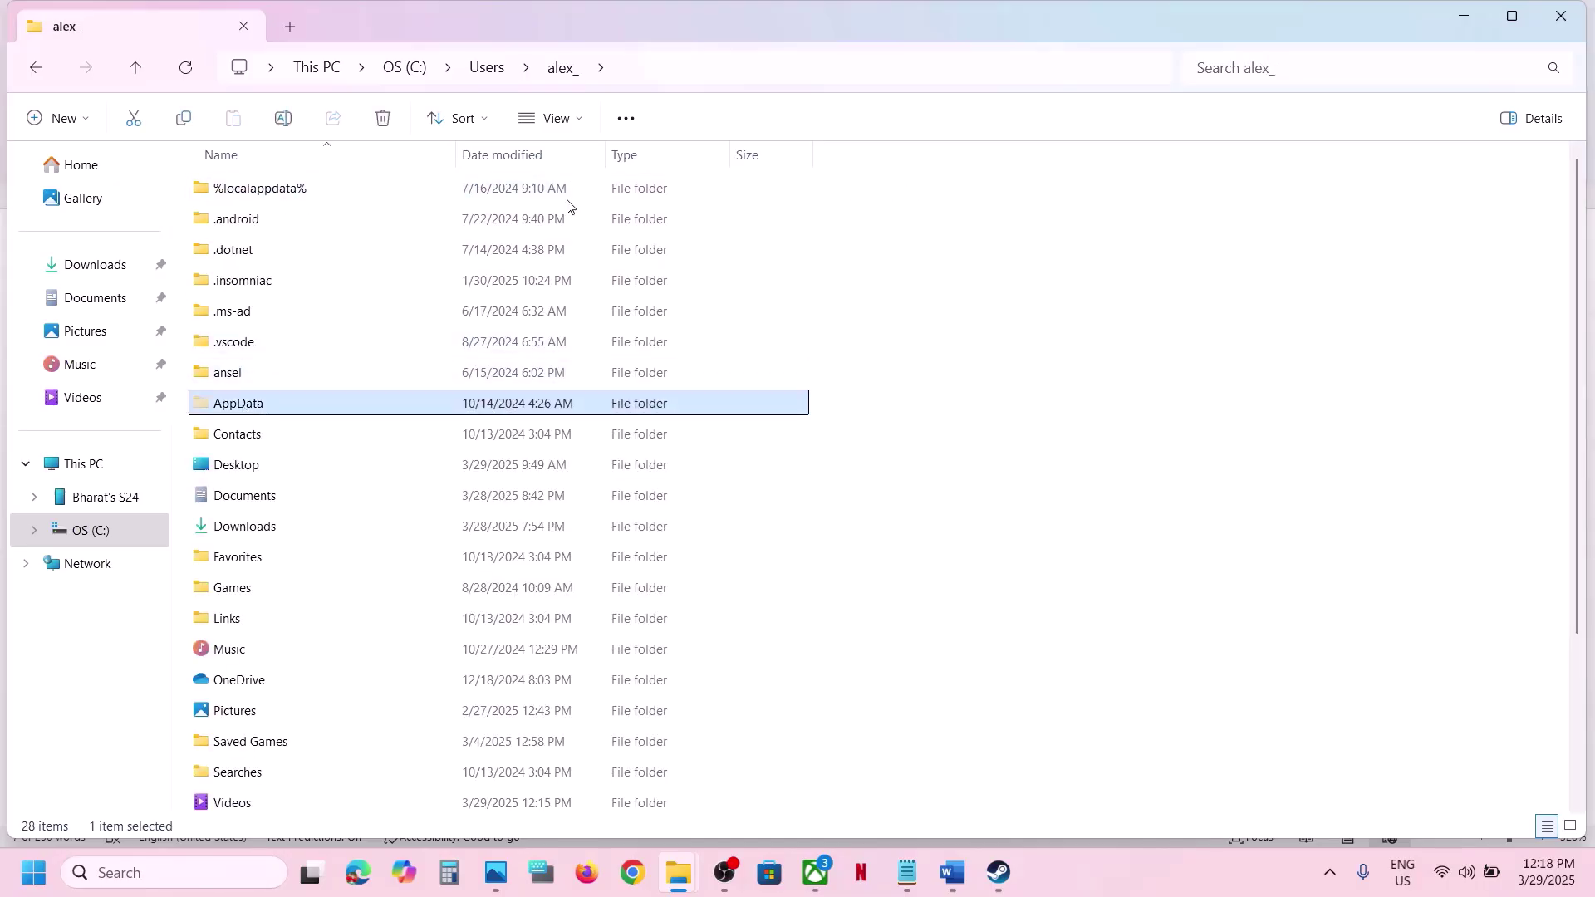
{"action": "left_click", "coordinate": [582, 125]}
{"action": "mouse_move", "coordinate": [554, 508]}
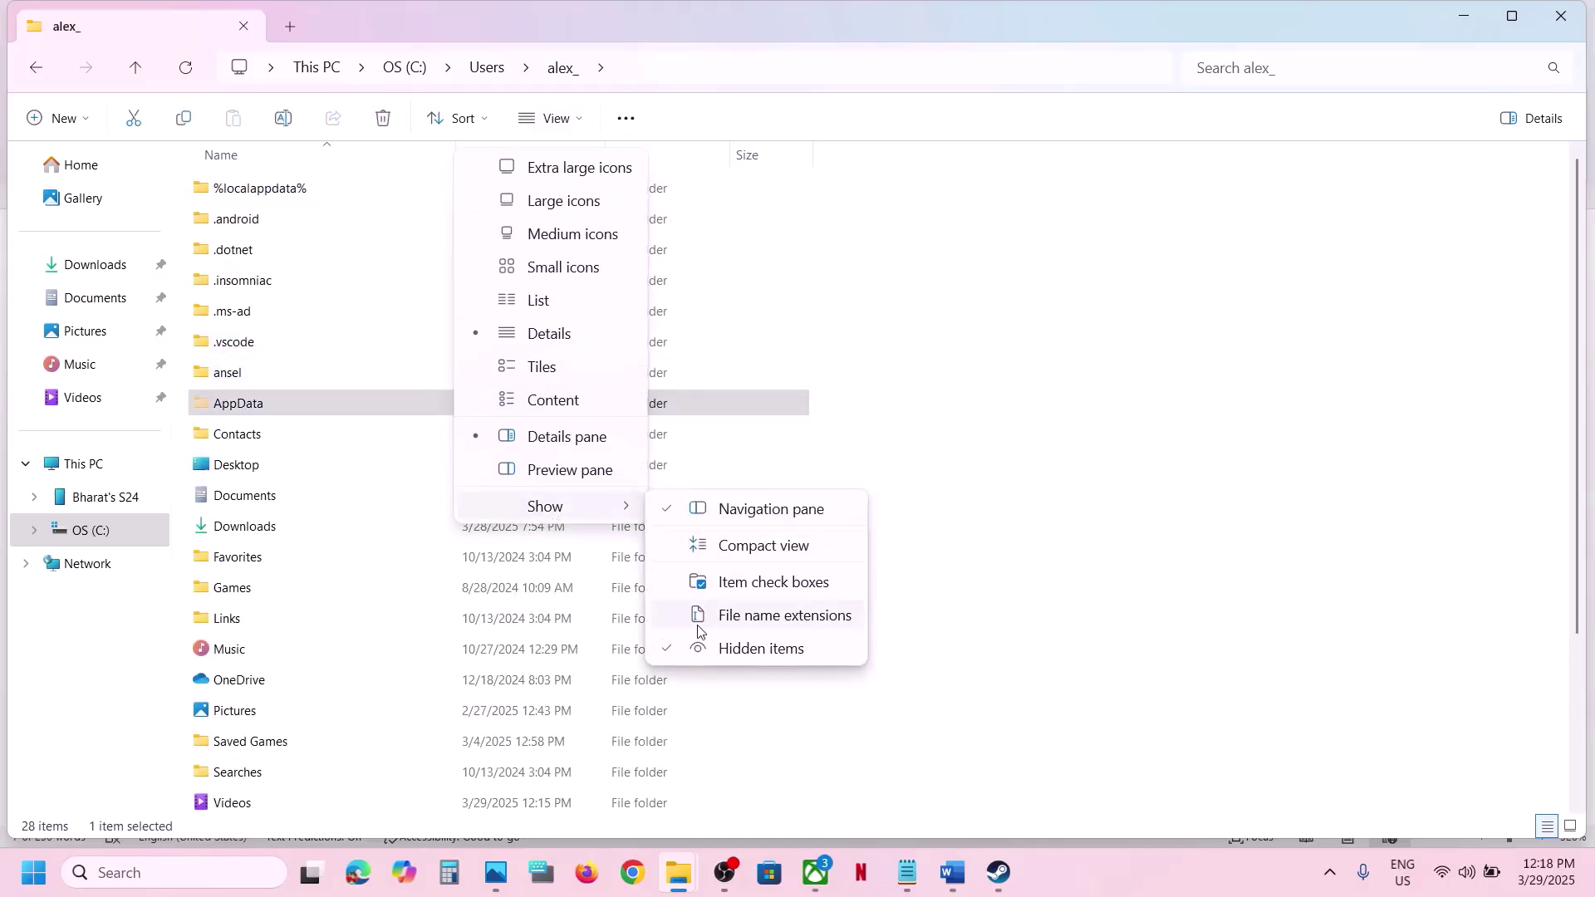
{"action": "left_click", "coordinate": [302, 409]}
{"action": "double_click", "coordinate": [302, 410]}
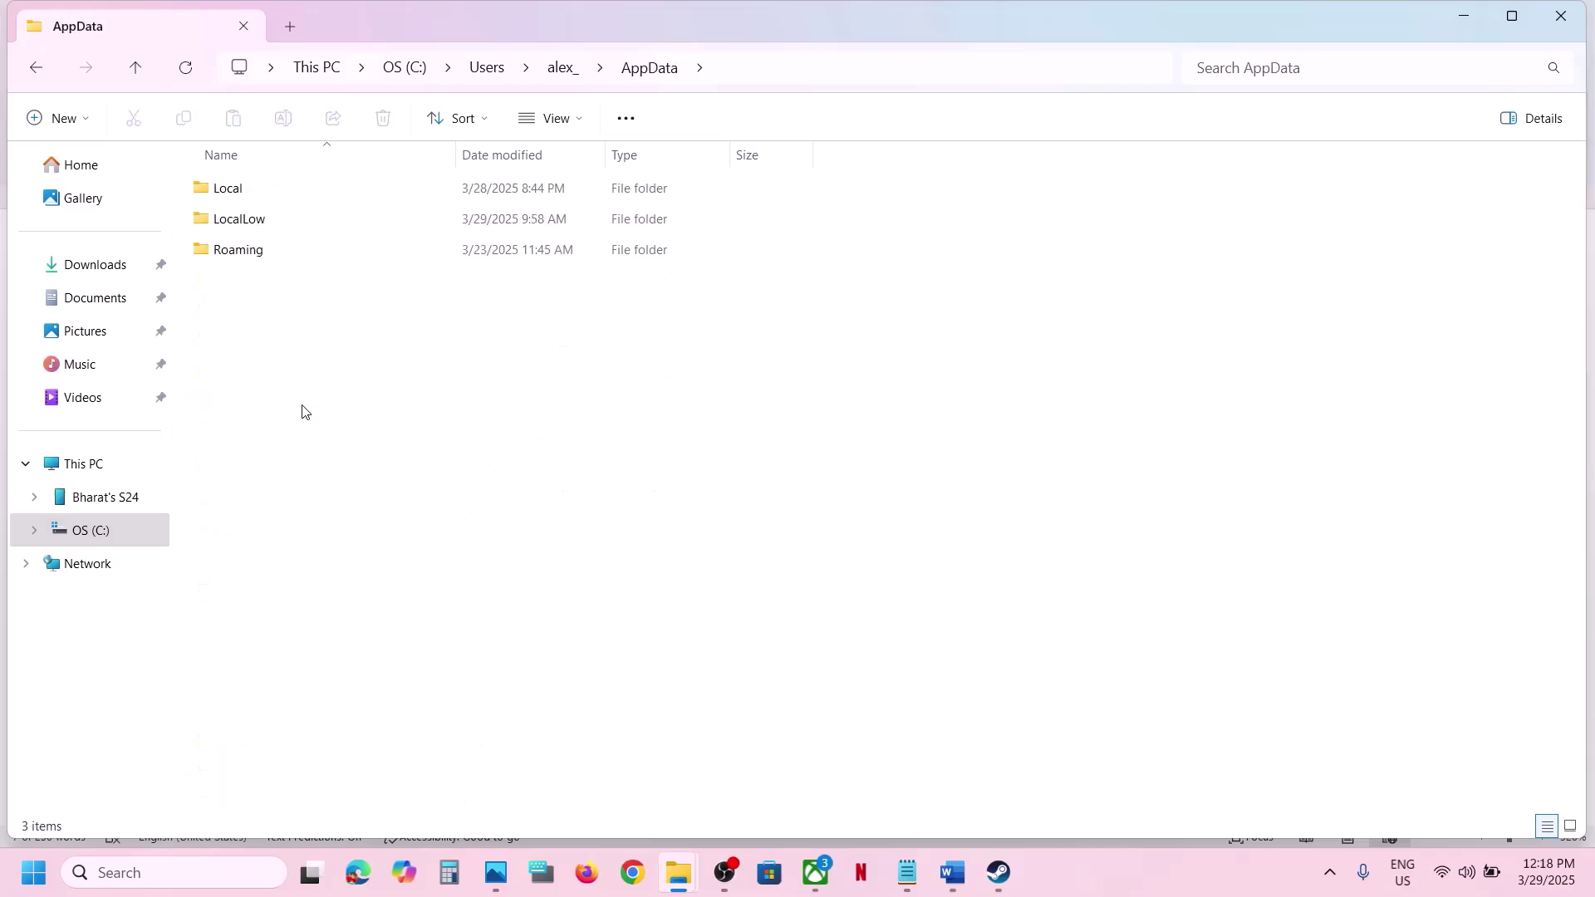
{"action": "double_click", "coordinate": [241, 232]}
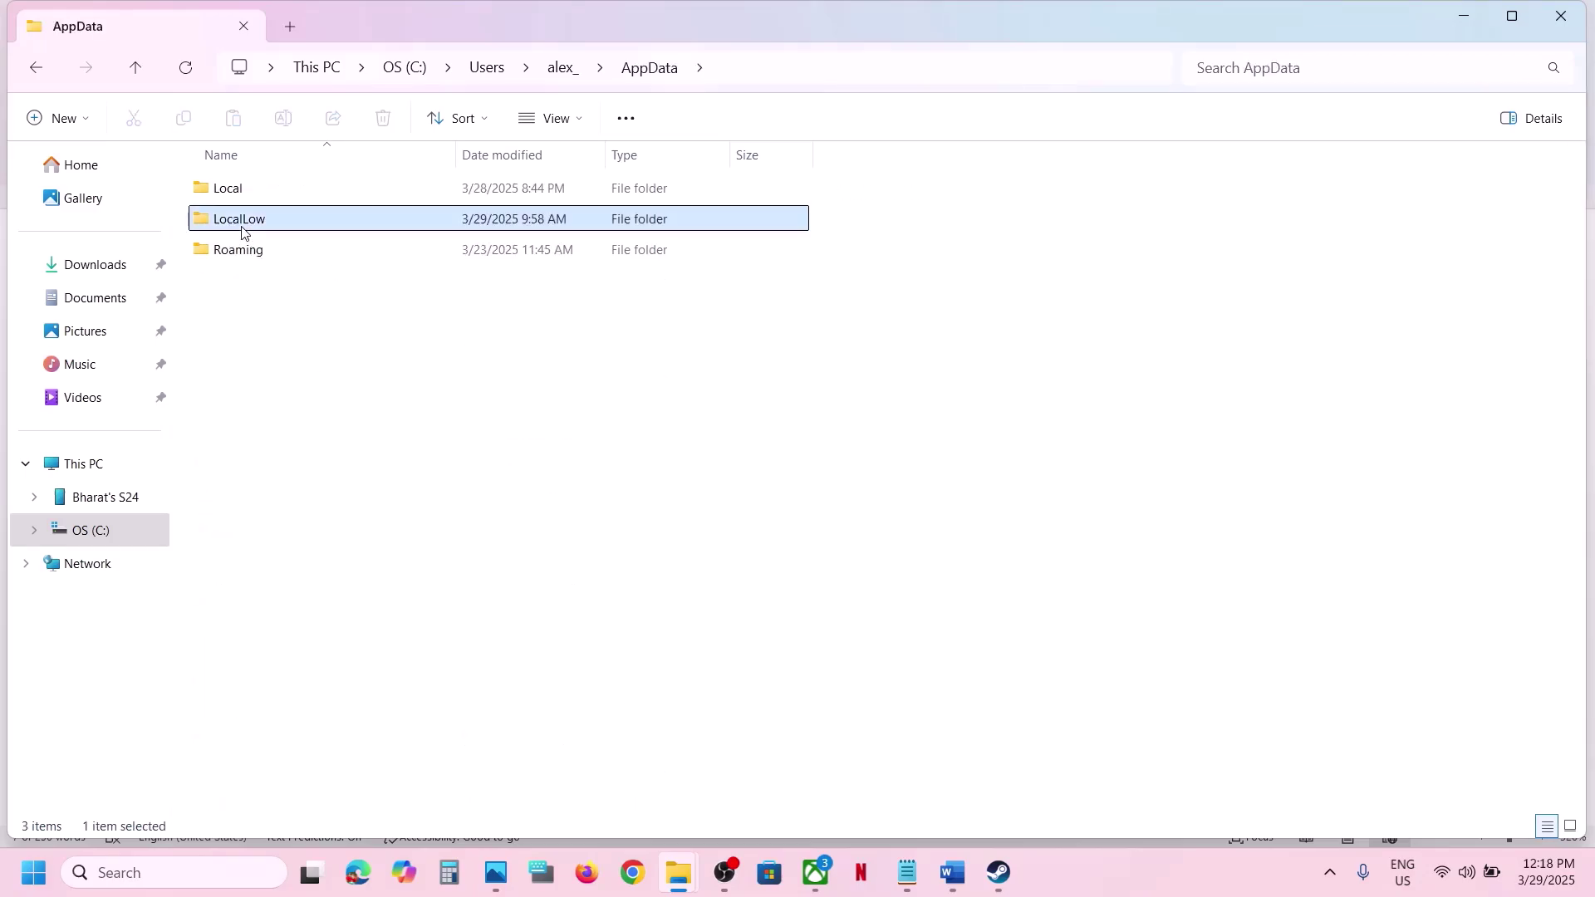
- Copy the SenseGames folder from LocalLow to the desktop as a backup, placing it below the inZOI folder
{"action": "scroll", "coordinate": [324, 380], "scroll_direction": "down", "scroll_amount": 10}
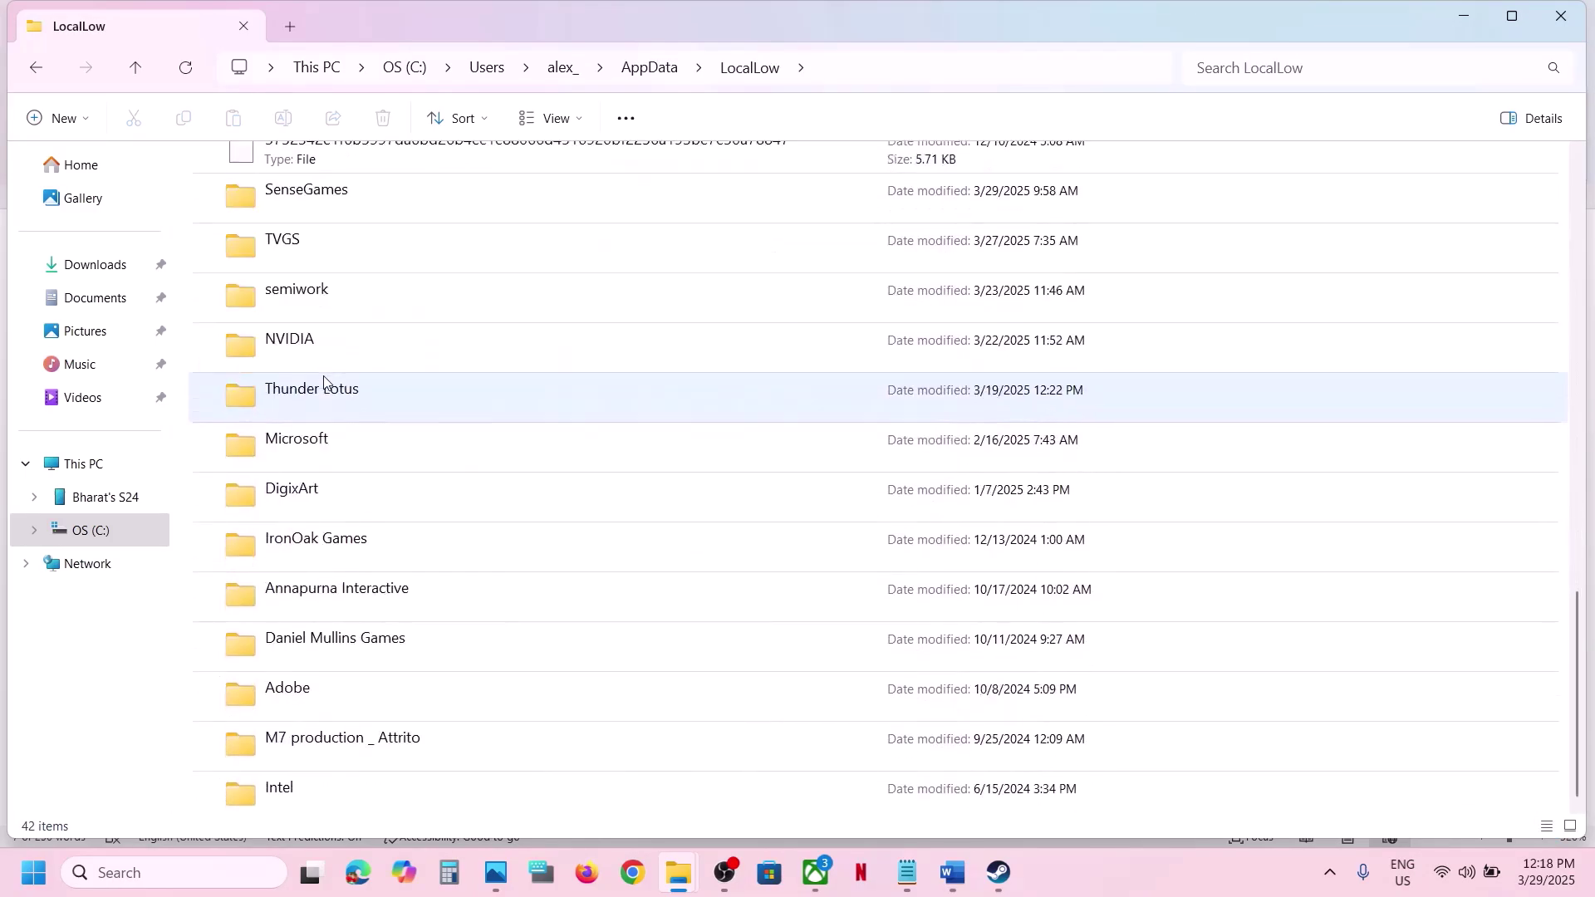
{"action": "scroll", "coordinate": [322, 381], "scroll_direction": "up", "scroll_amount": 3}
{"action": "left_click", "coordinate": [363, 445]}
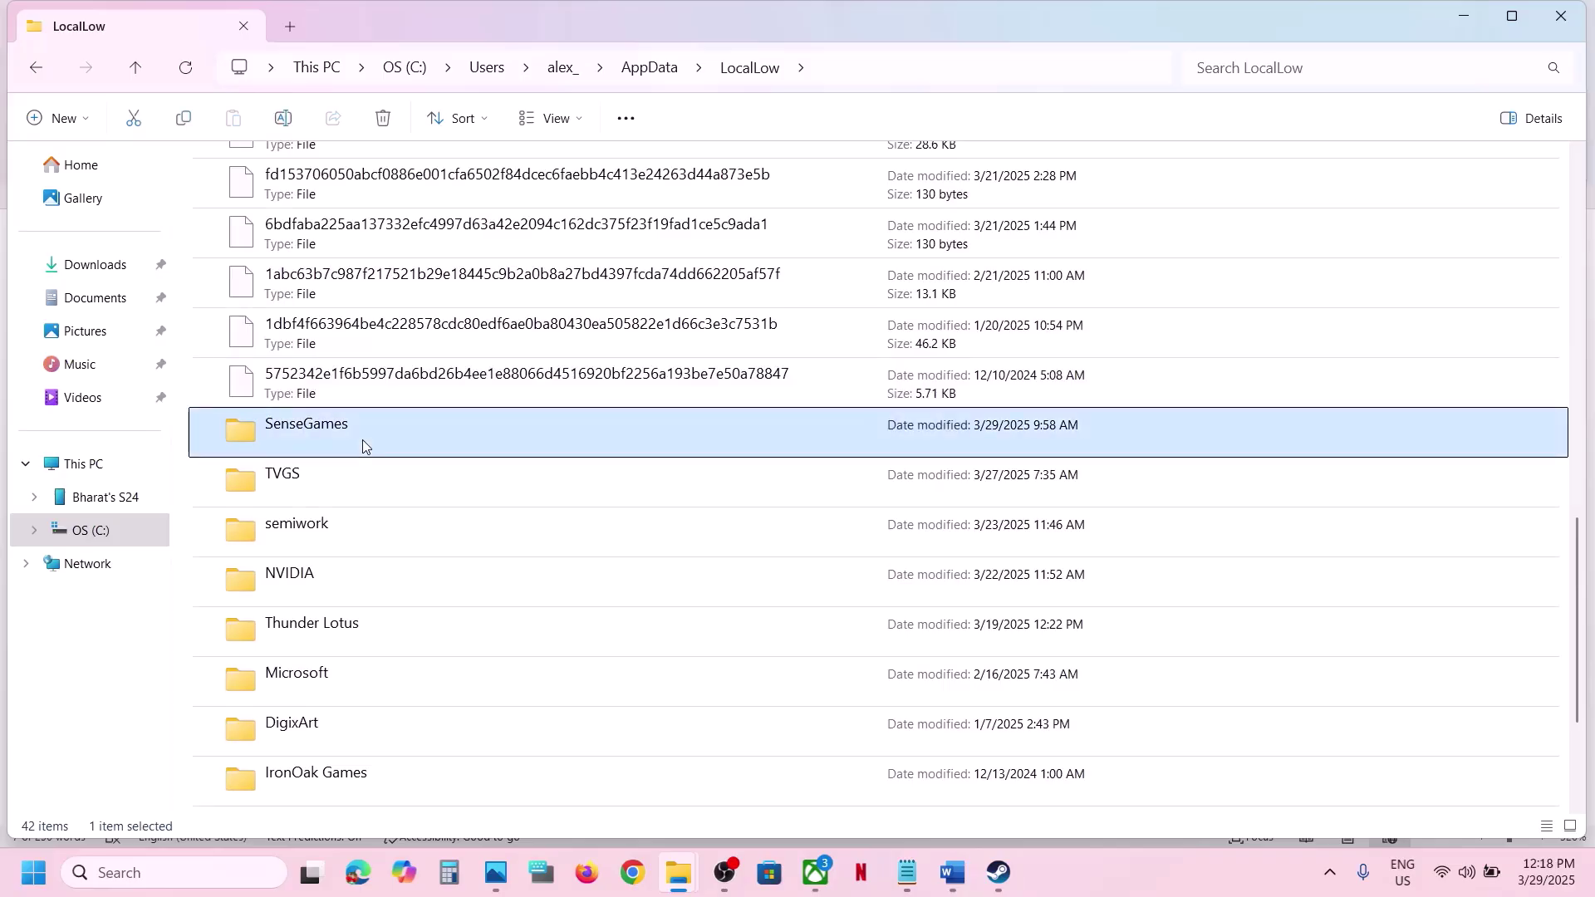
{"action": "right_click", "coordinate": [362, 440]}
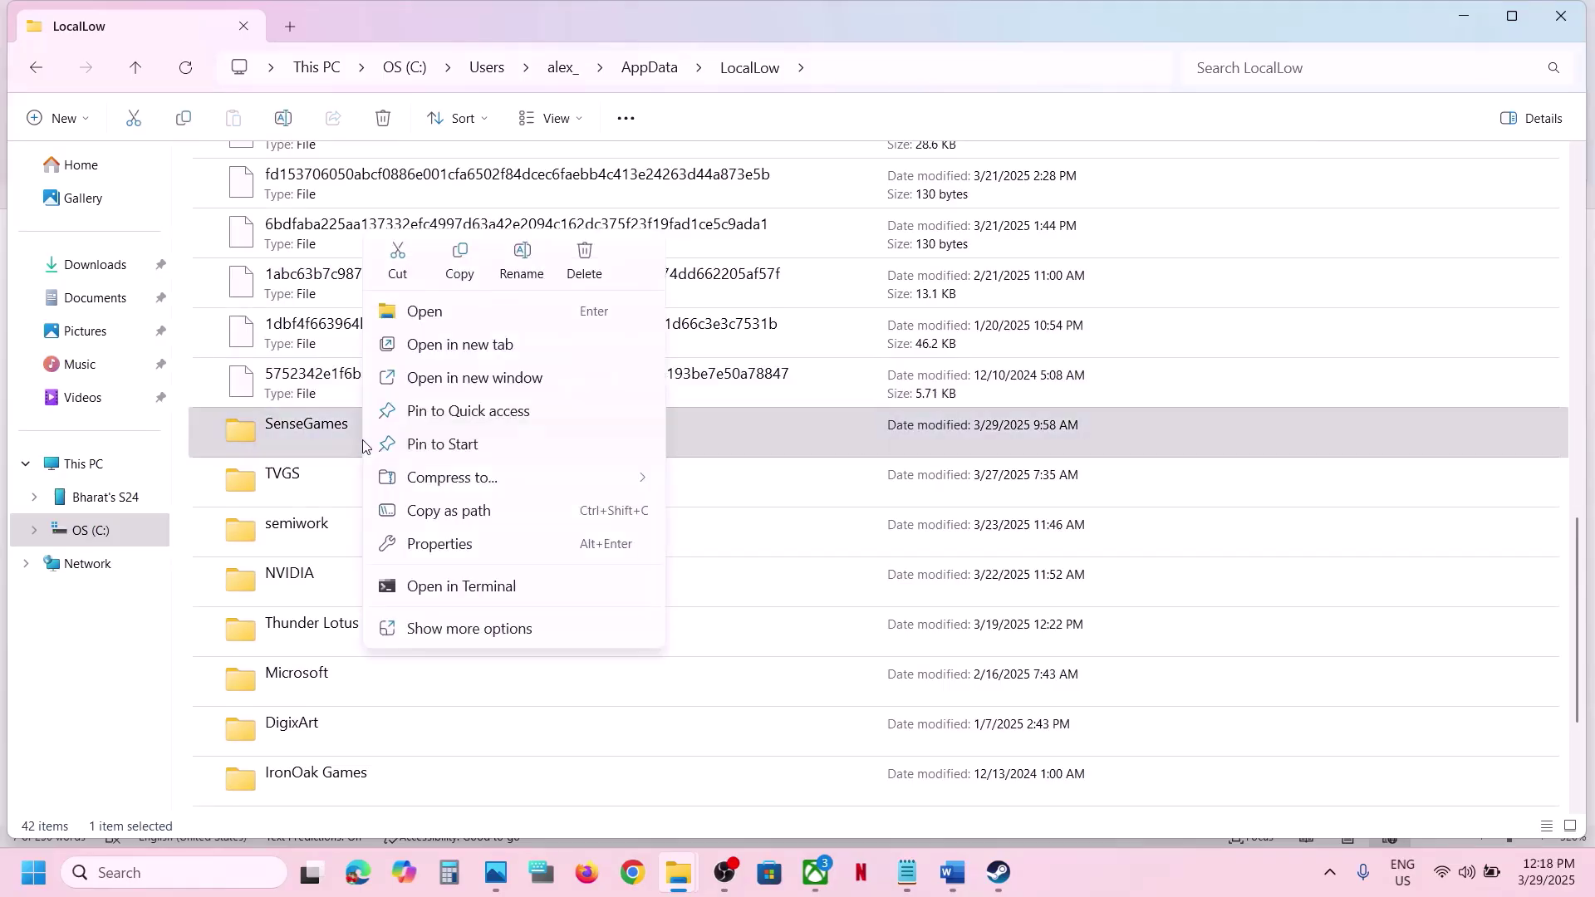
{"action": "left_click", "coordinate": [461, 264]}
{"action": "key", "text": "super+d"}
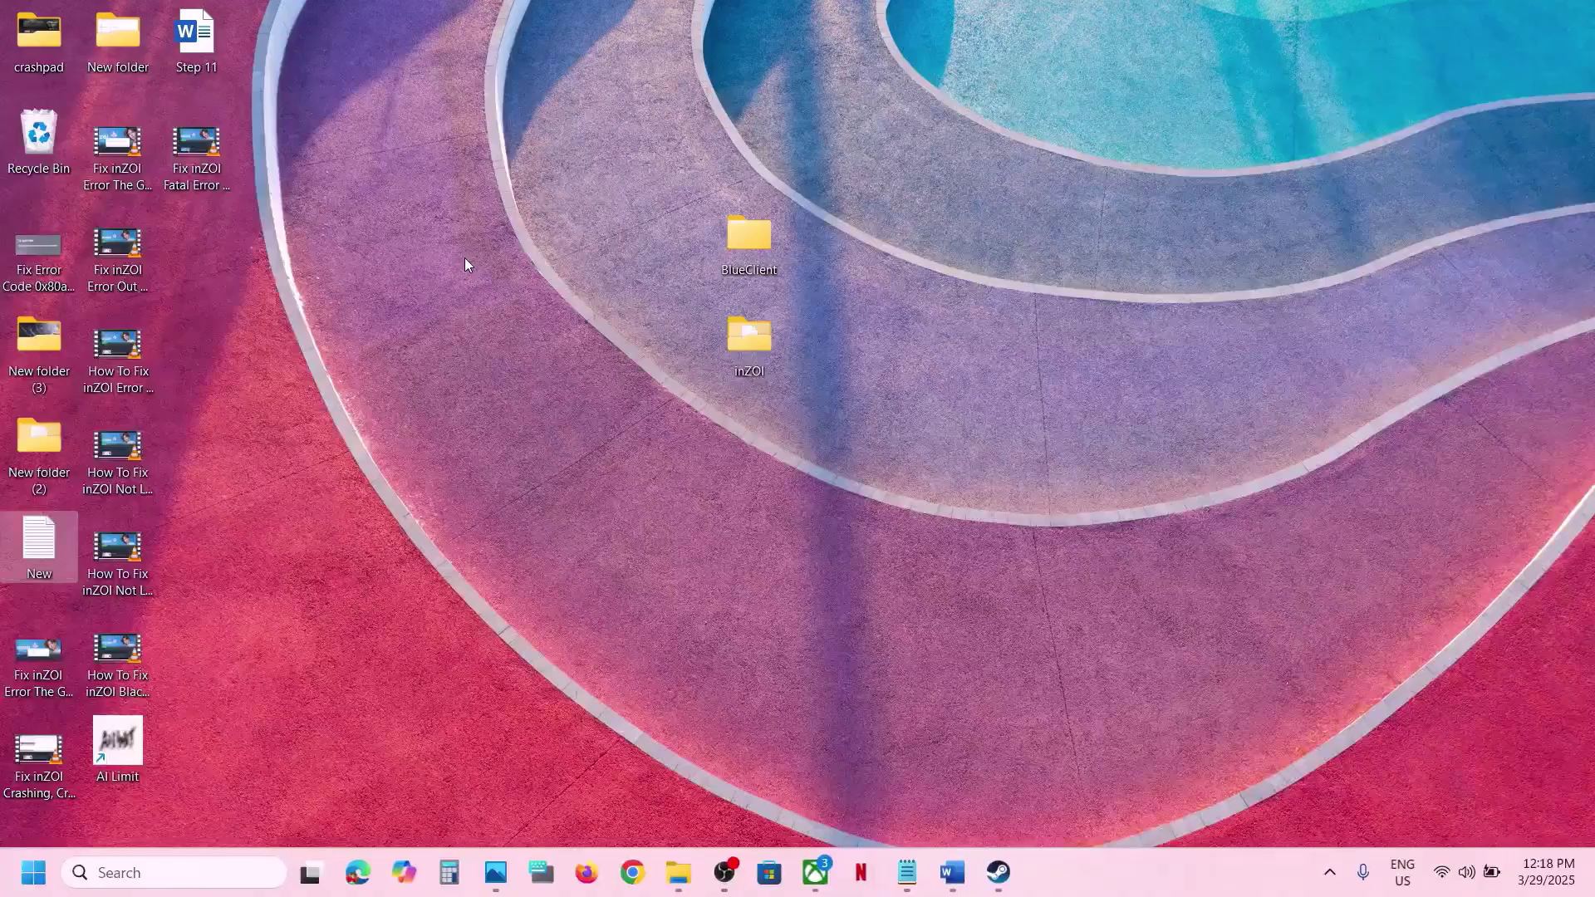
{"action": "key", "text": "ctrl+v"}
{"action": "left_click_drag", "start_coordinate": [212, 264], "coordinate": [745, 467]}
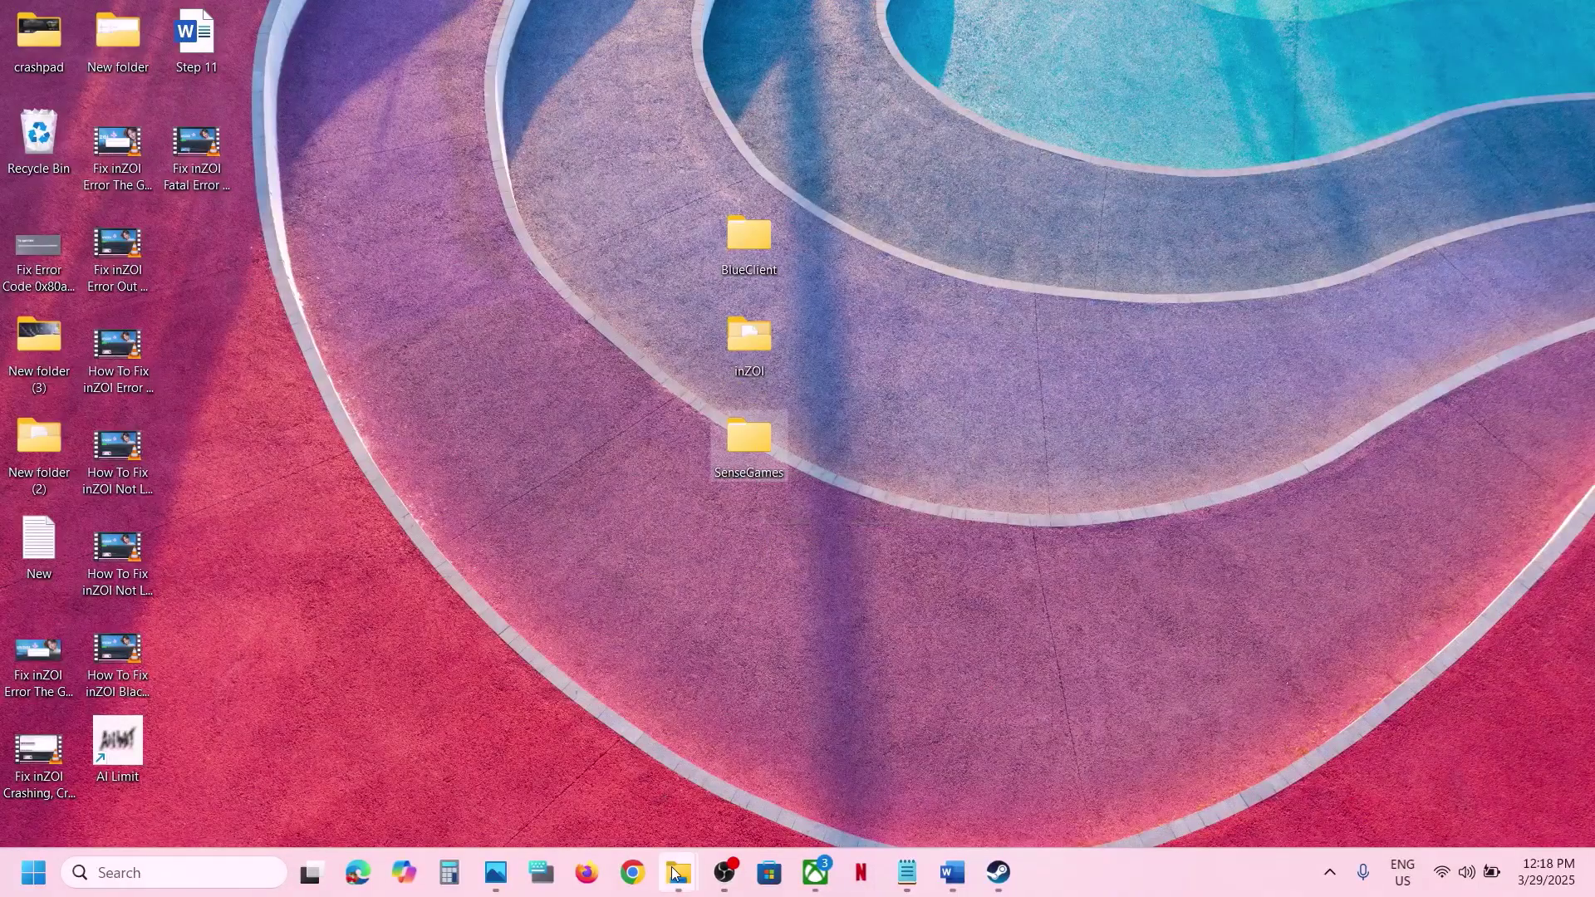
- Rename the original SenseGames folder in LocalLow as SenseGames.old
{"action": "mouse_move", "coordinate": [679, 872]}
{"action": "left_click", "coordinate": [764, 779]}
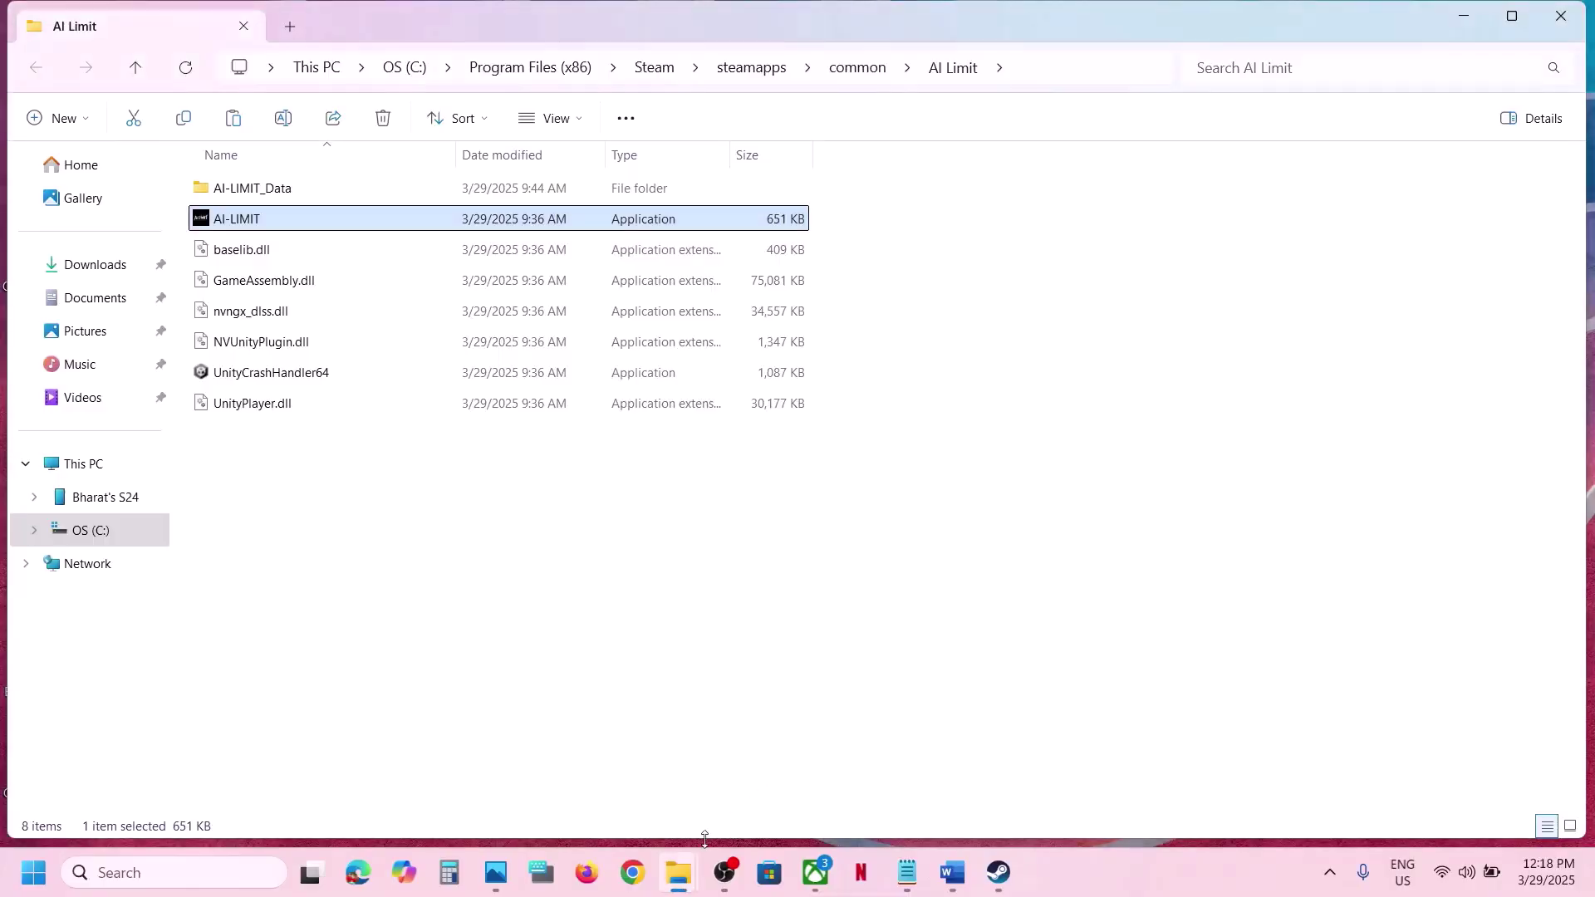
{"action": "left_click", "coordinate": [611, 798]}
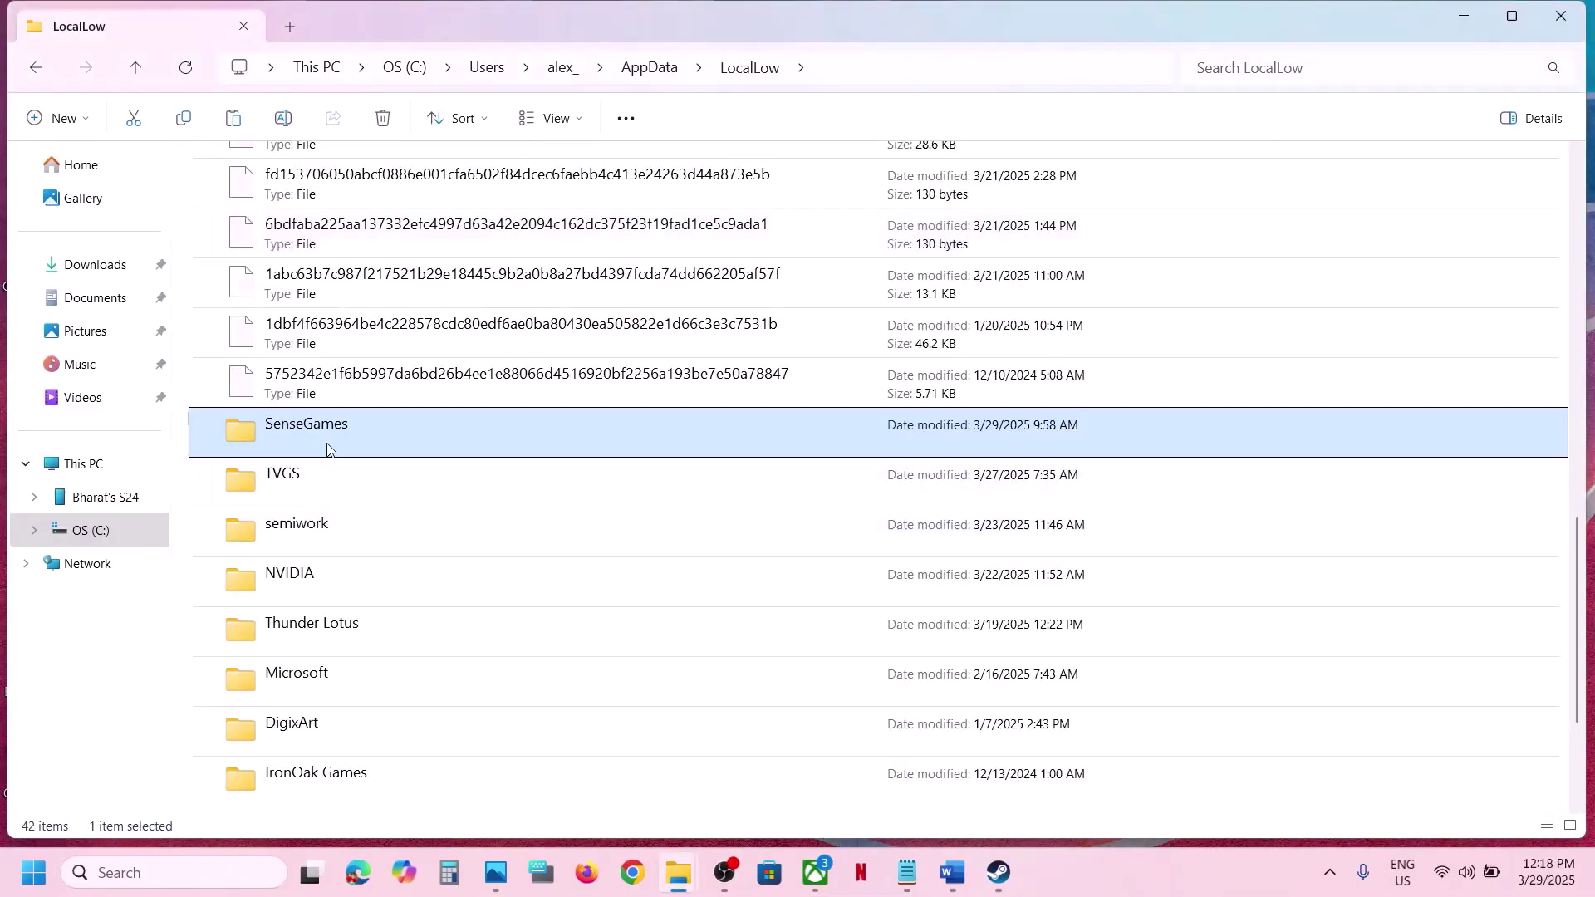
{"action": "right_click", "coordinate": [320, 432]}
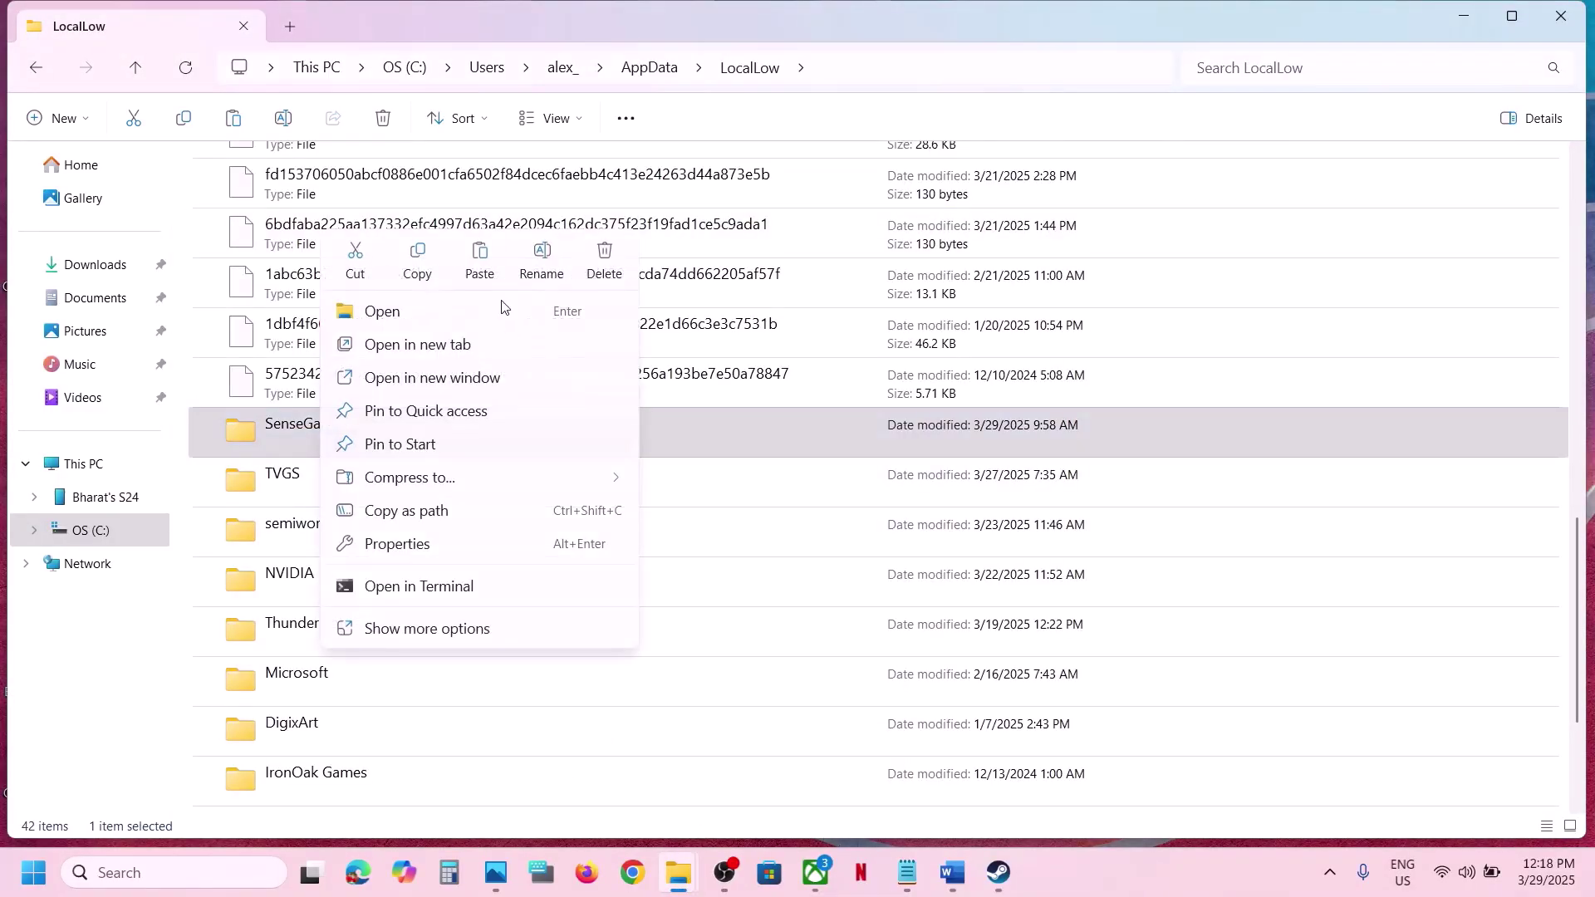
{"action": "left_click", "coordinate": [541, 259]}
{"action": "left_click", "coordinate": [349, 422]}
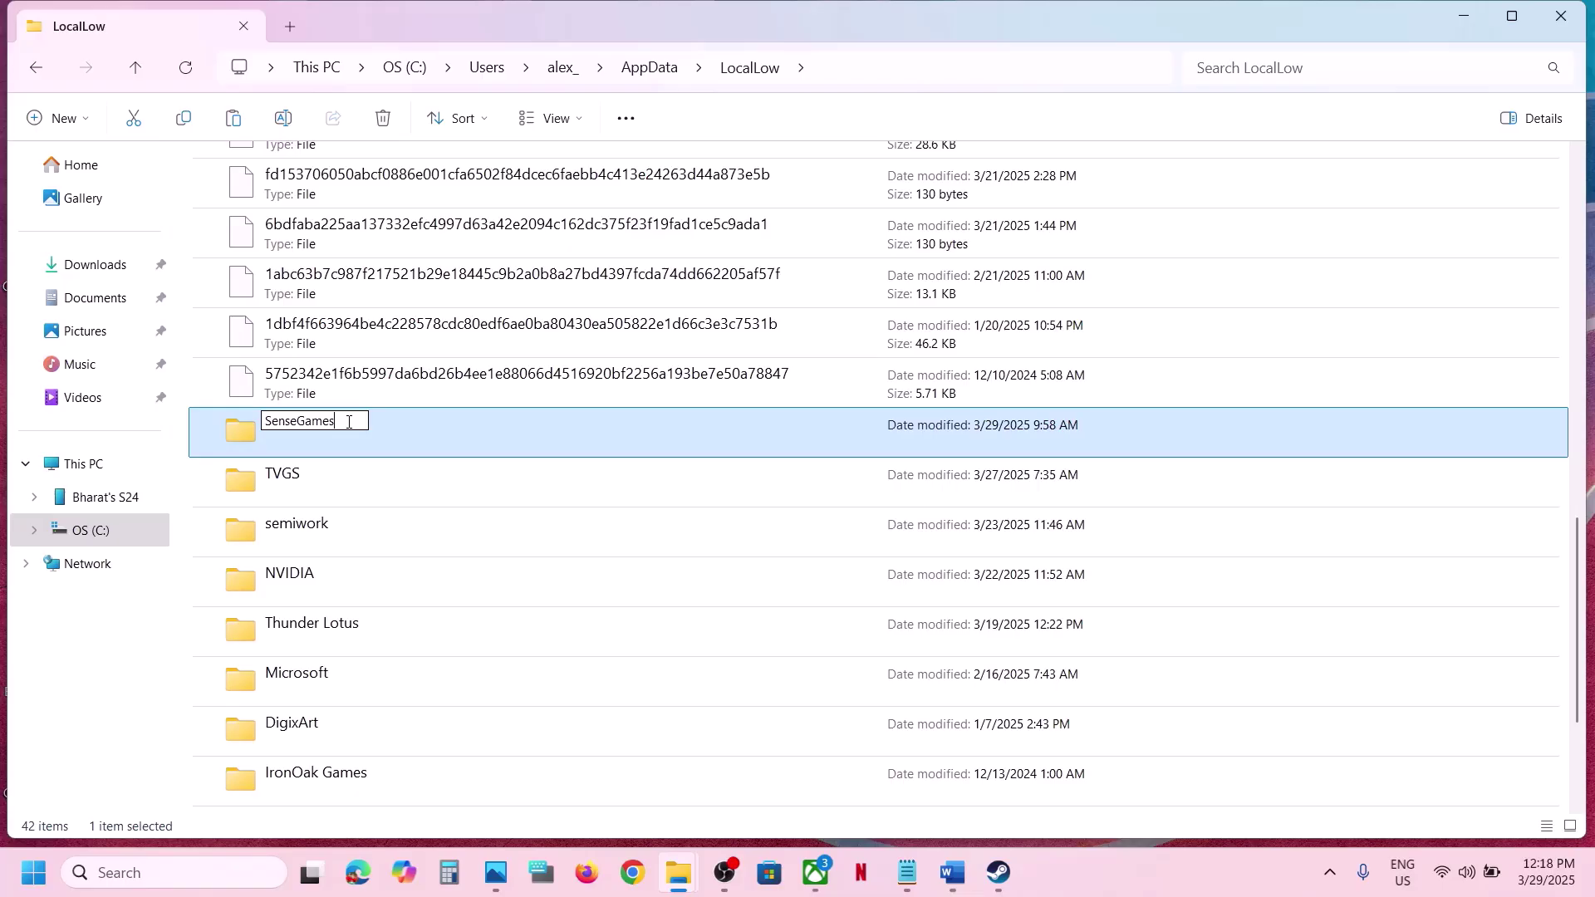
{"action": "type", "text": ".old"}
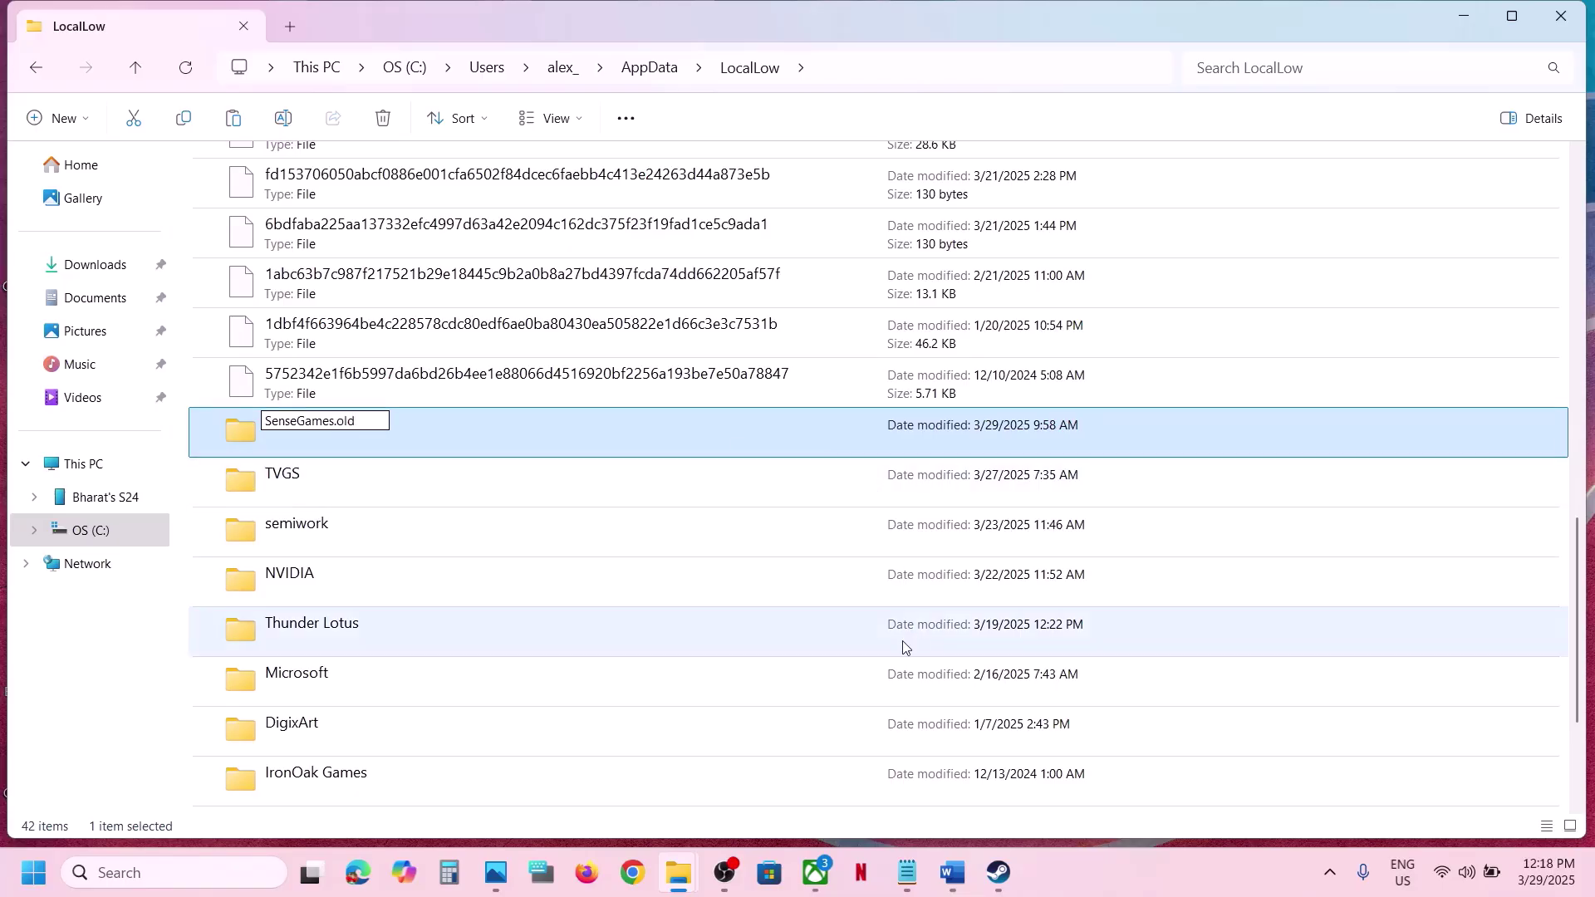
{"action": "key", "text": "Return"}
{"action": "left_click", "coordinate": [1101, 775]}
- Copy the Step 8 Visual C++ download link from the Word document and open it in Chrome
{"action": "left_click", "coordinate": [1000, 874]}
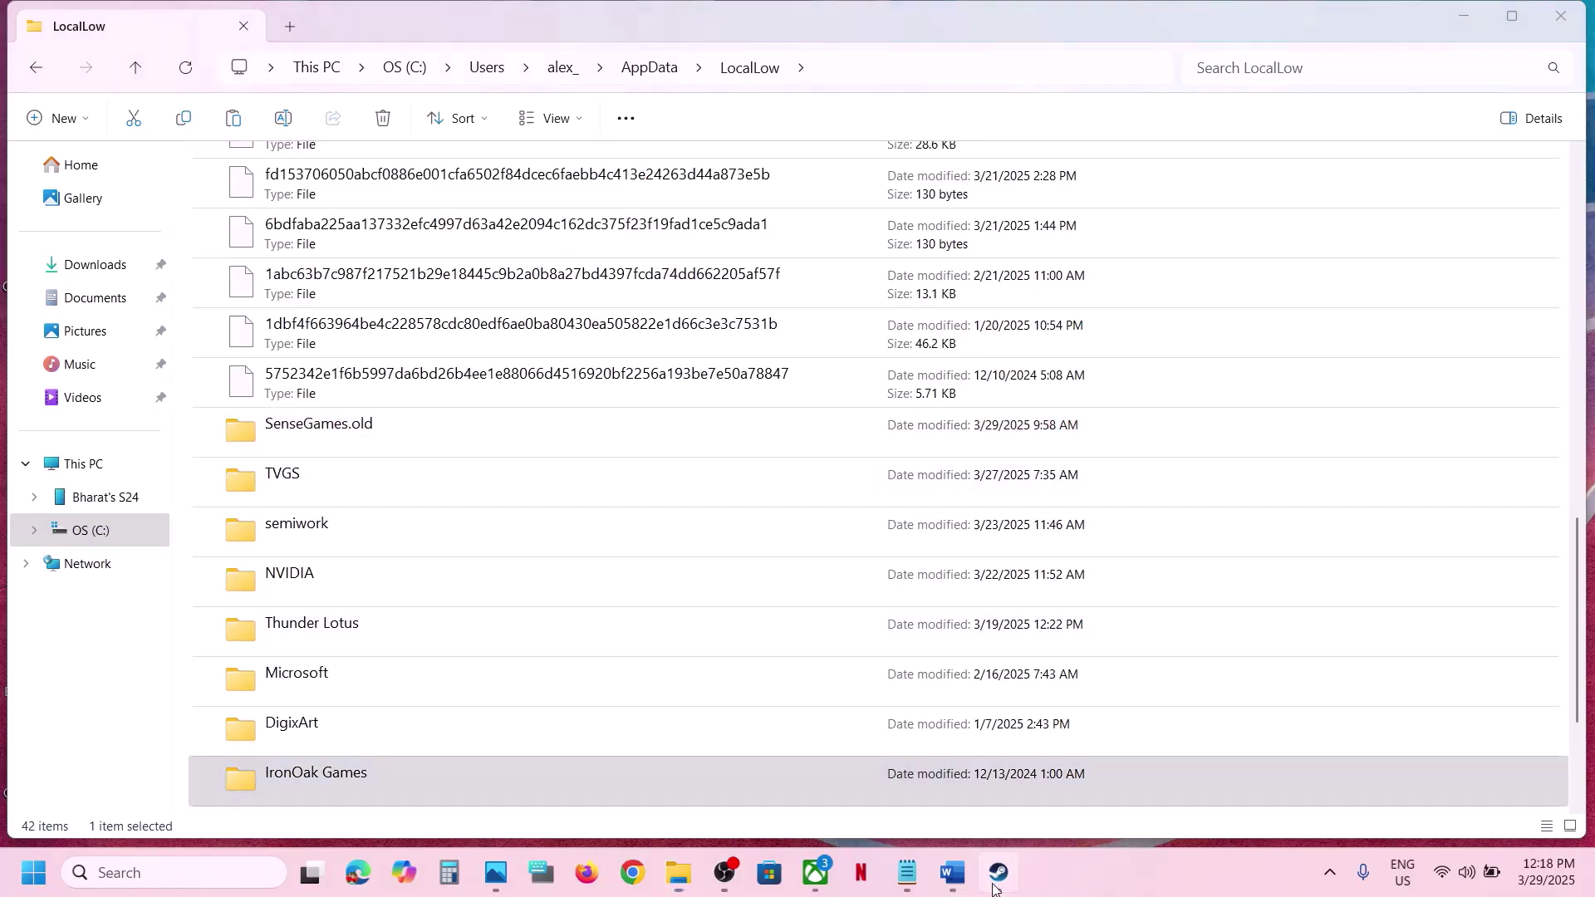
{"action": "left_click", "coordinate": [963, 891]}
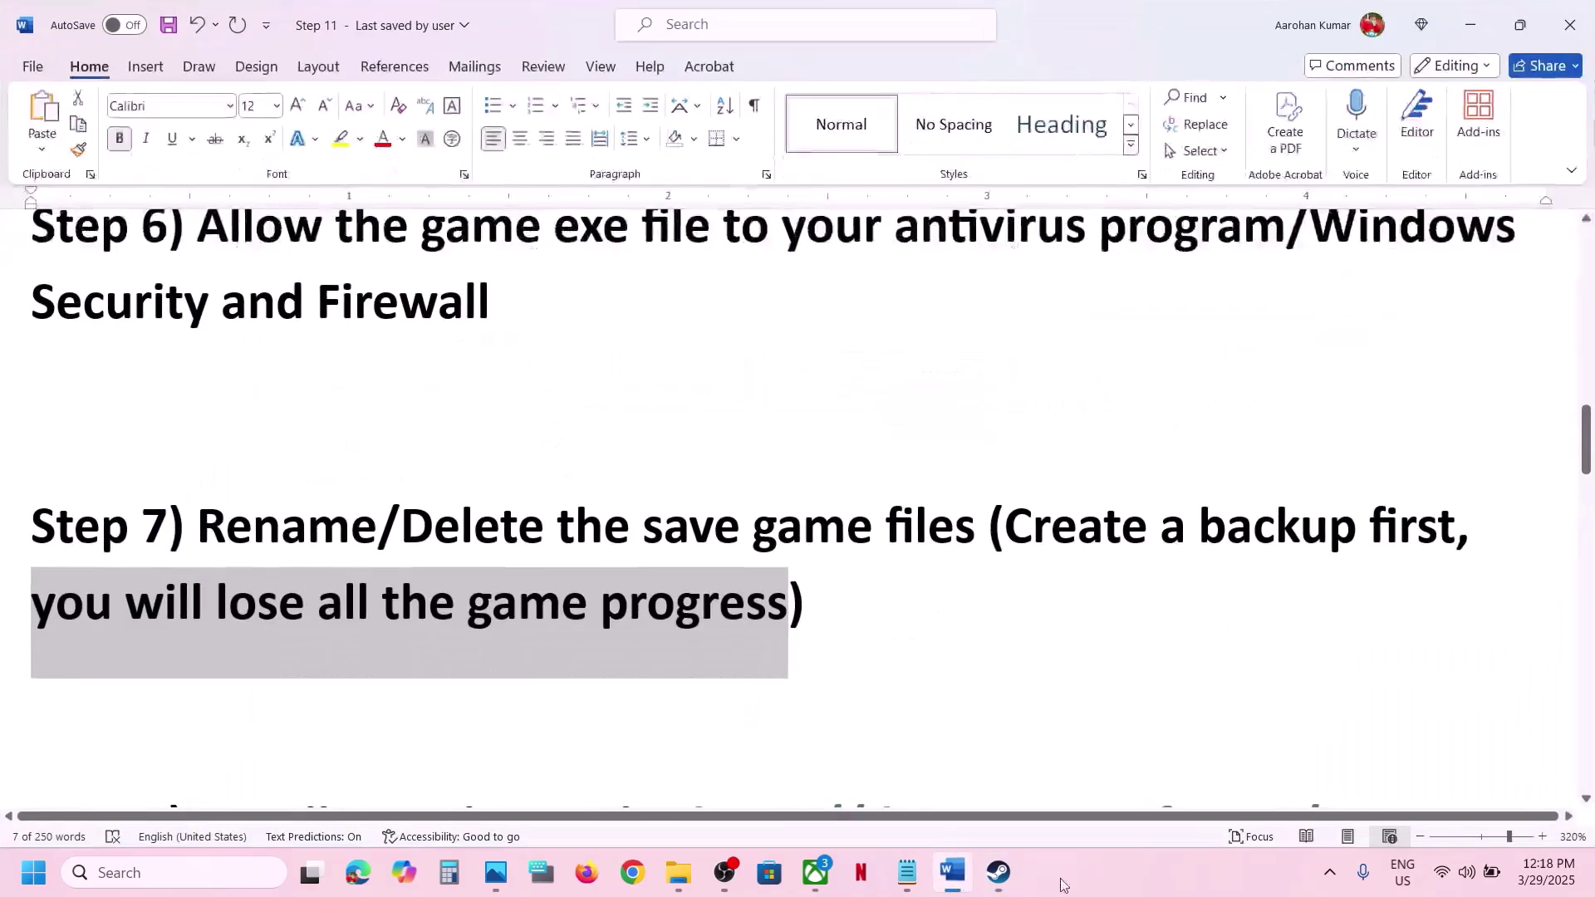
{"action": "scroll", "coordinate": [730, 694], "scroll_direction": "down", "scroll_amount": 3}
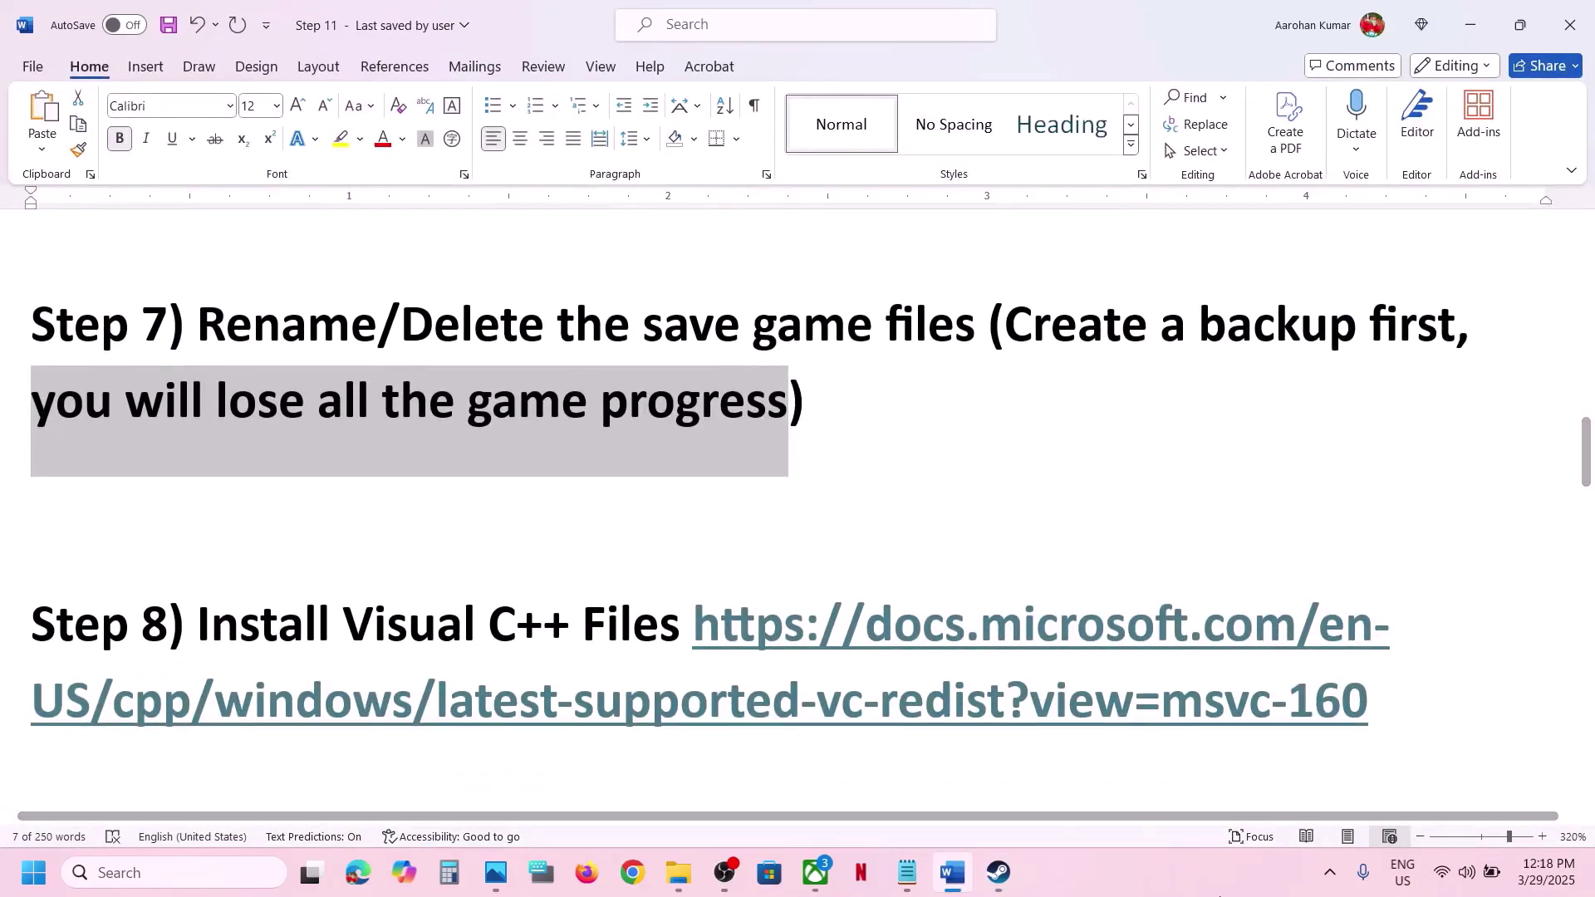
{"action": "left_click", "coordinate": [1145, 870]}
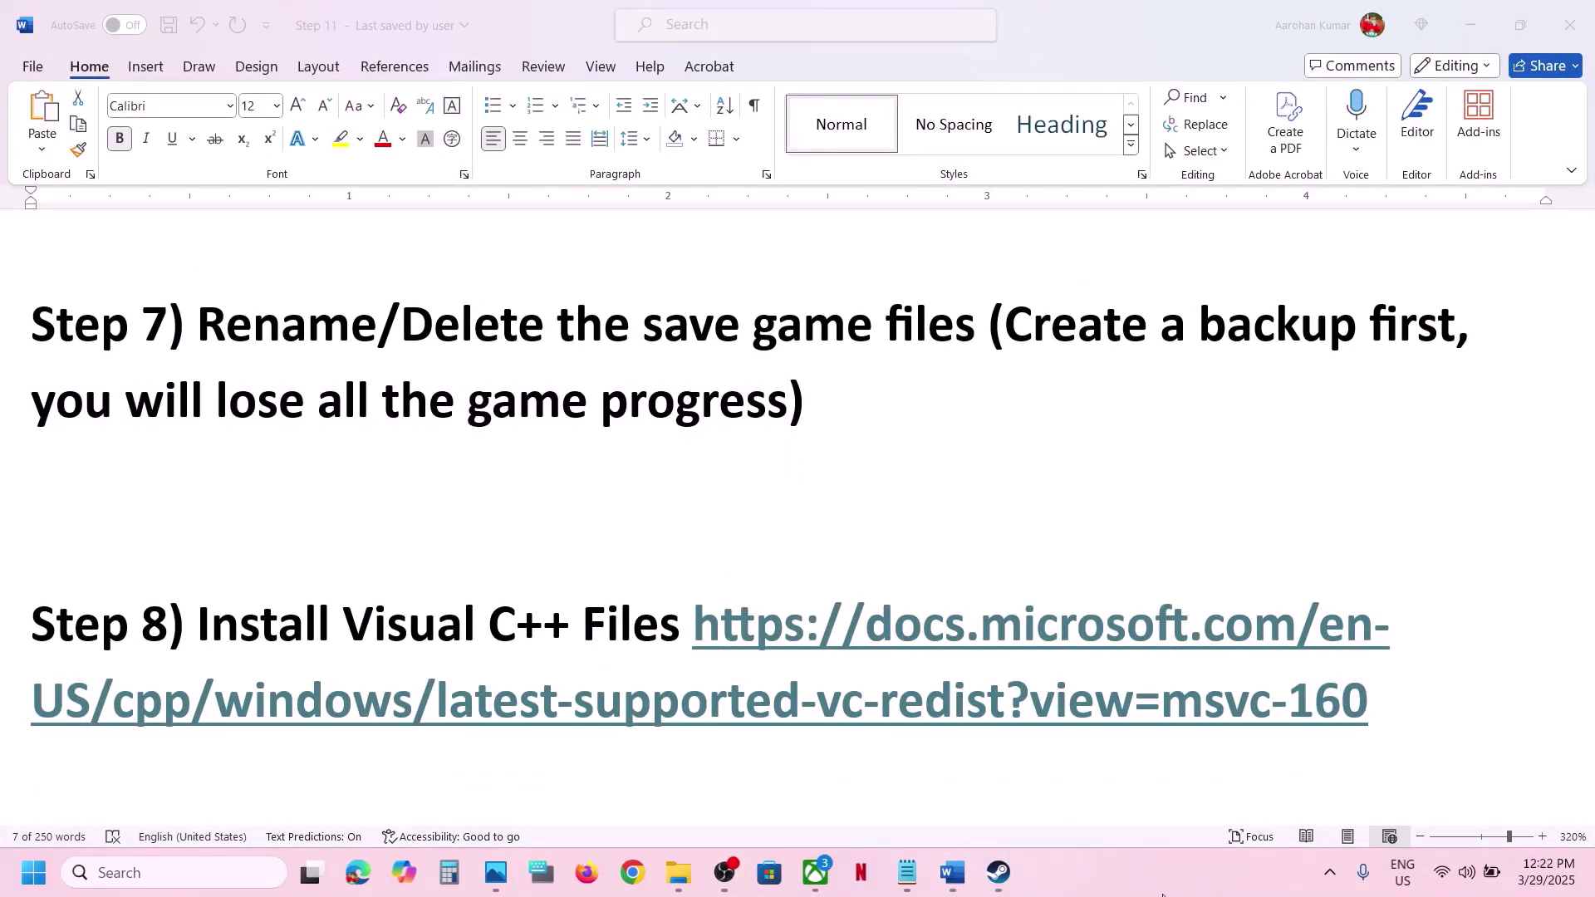
{"action": "key", "text": "alt+Tab"}
{"action": "left_click_drag", "start_coordinate": [1383, 700], "coordinate": [711, 627]}
{"action": "key", "text": "ctrl+c"}
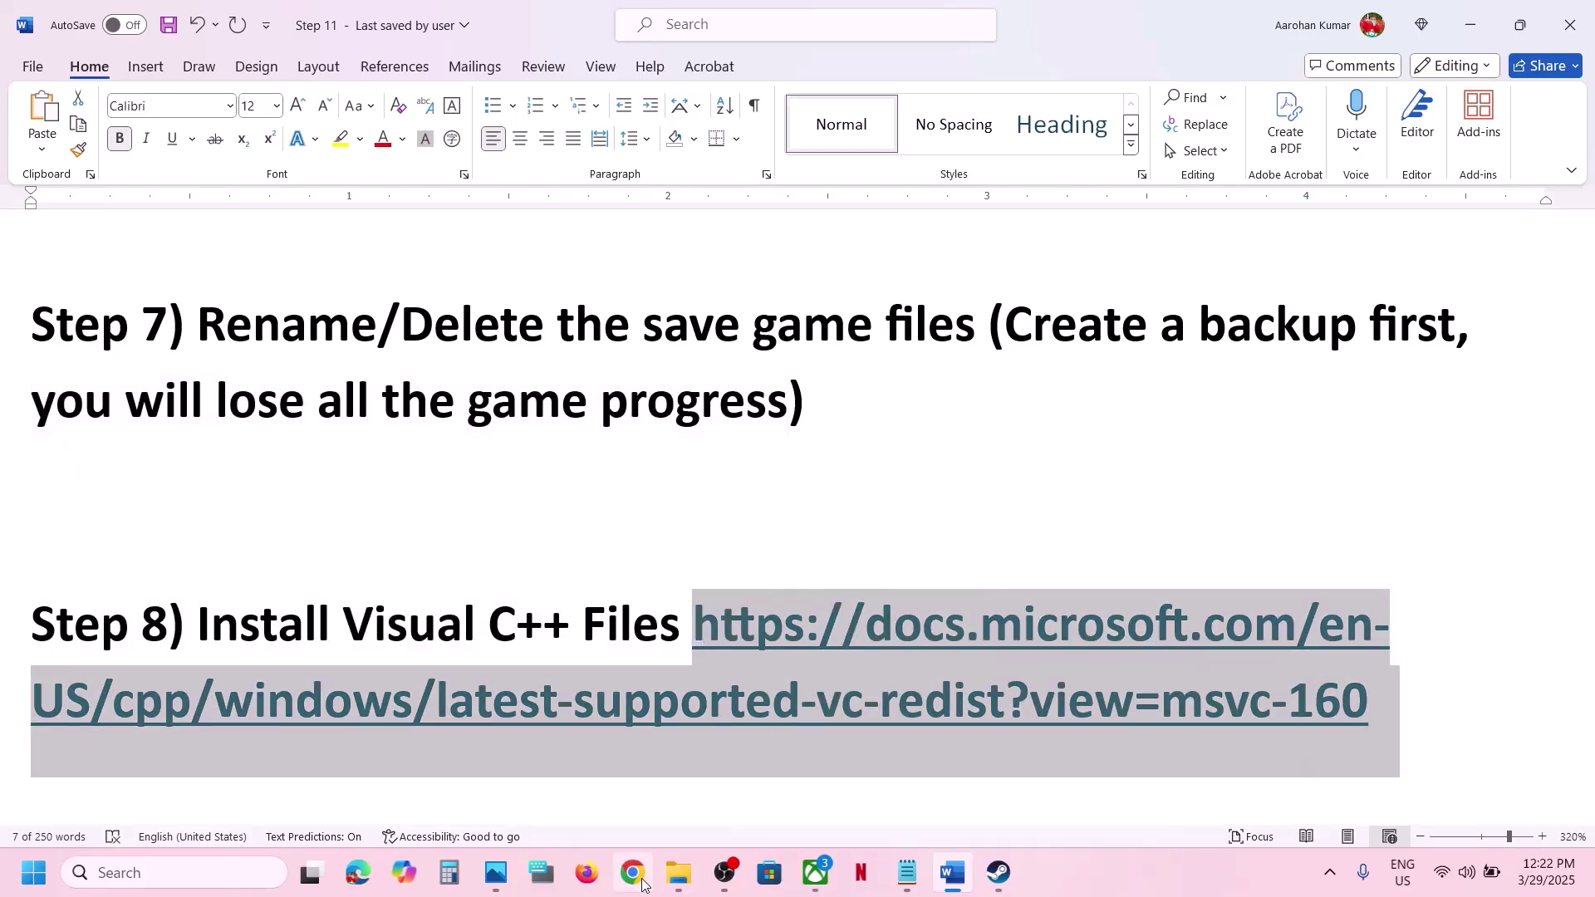
{"action": "left_click", "coordinate": [633, 872]}
{"action": "key", "text": "ctrl+v"}
{"action": "key", "text": "Return"}
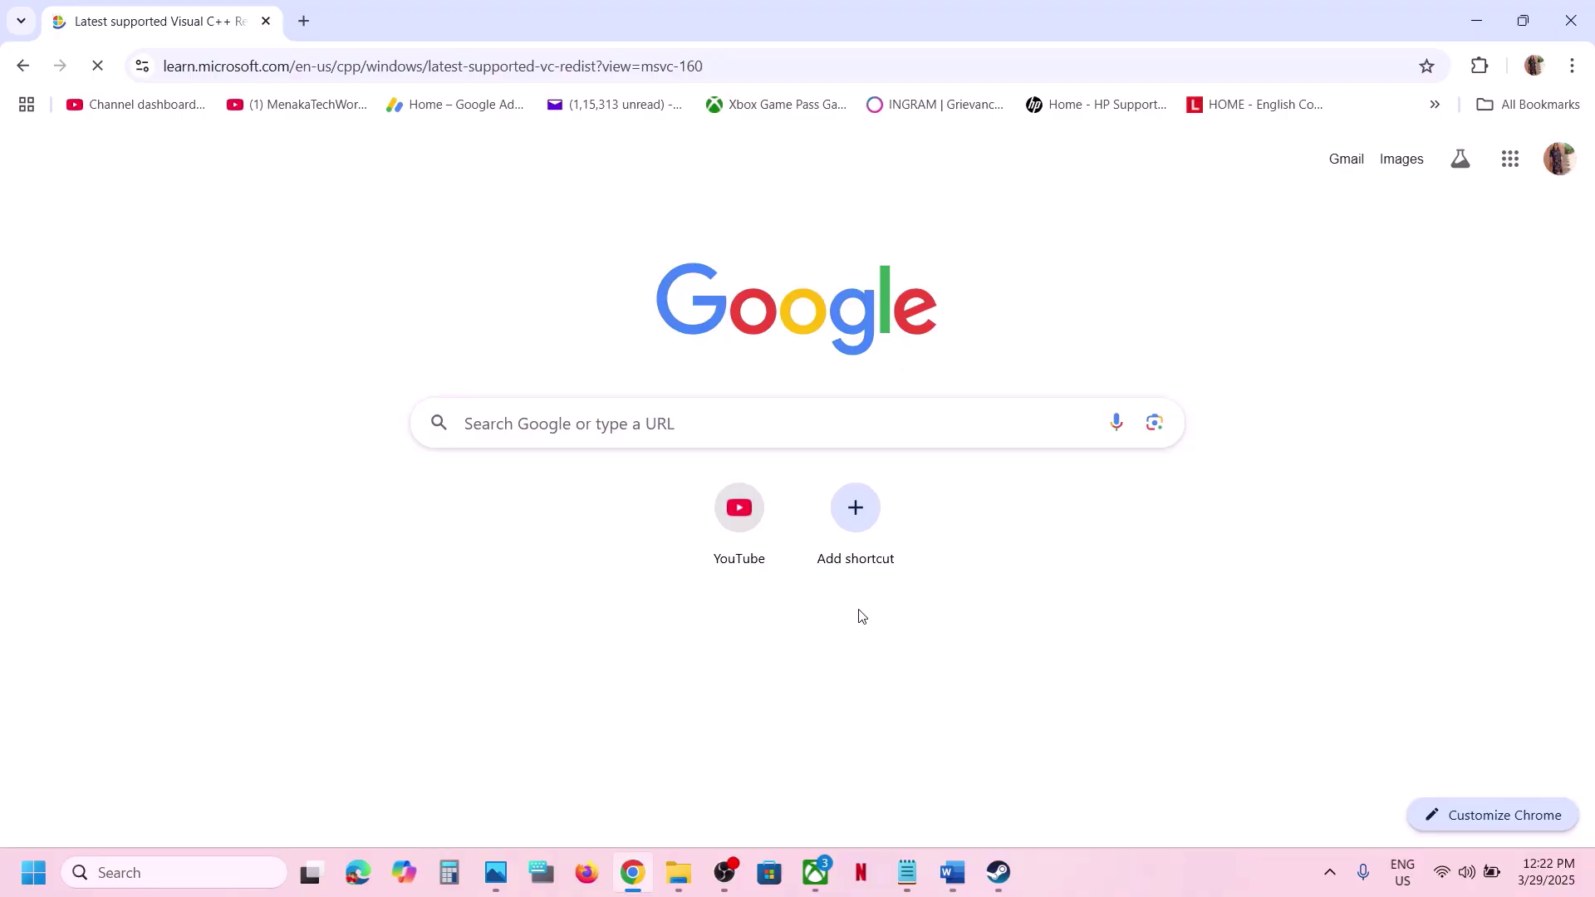
- Download the latest X86 Visual C++ Redistributable from the Visual Studio 2015, 2017, 2019, and 2022 section and start its installation
{"action": "scroll", "coordinate": [859, 615], "scroll_direction": "down", "scroll_amount": 8}
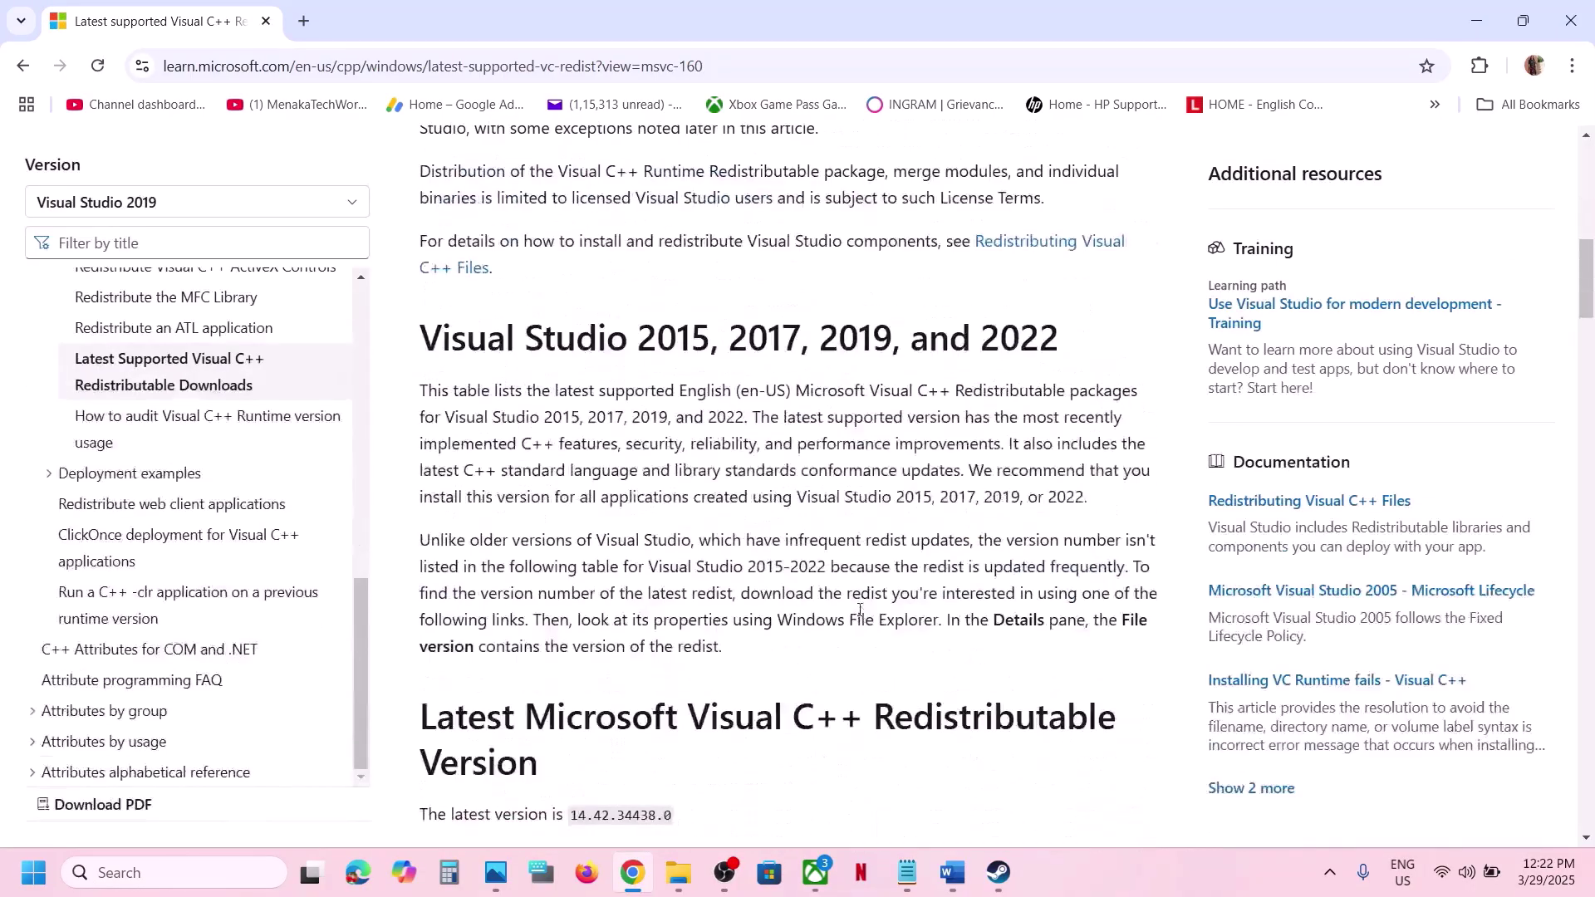
{"action": "left_click_drag", "start_coordinate": [633, 348], "coordinate": [982, 361]}
{"action": "scroll", "coordinate": [708, 586], "scroll_direction": "down", "scroll_amount": 6}
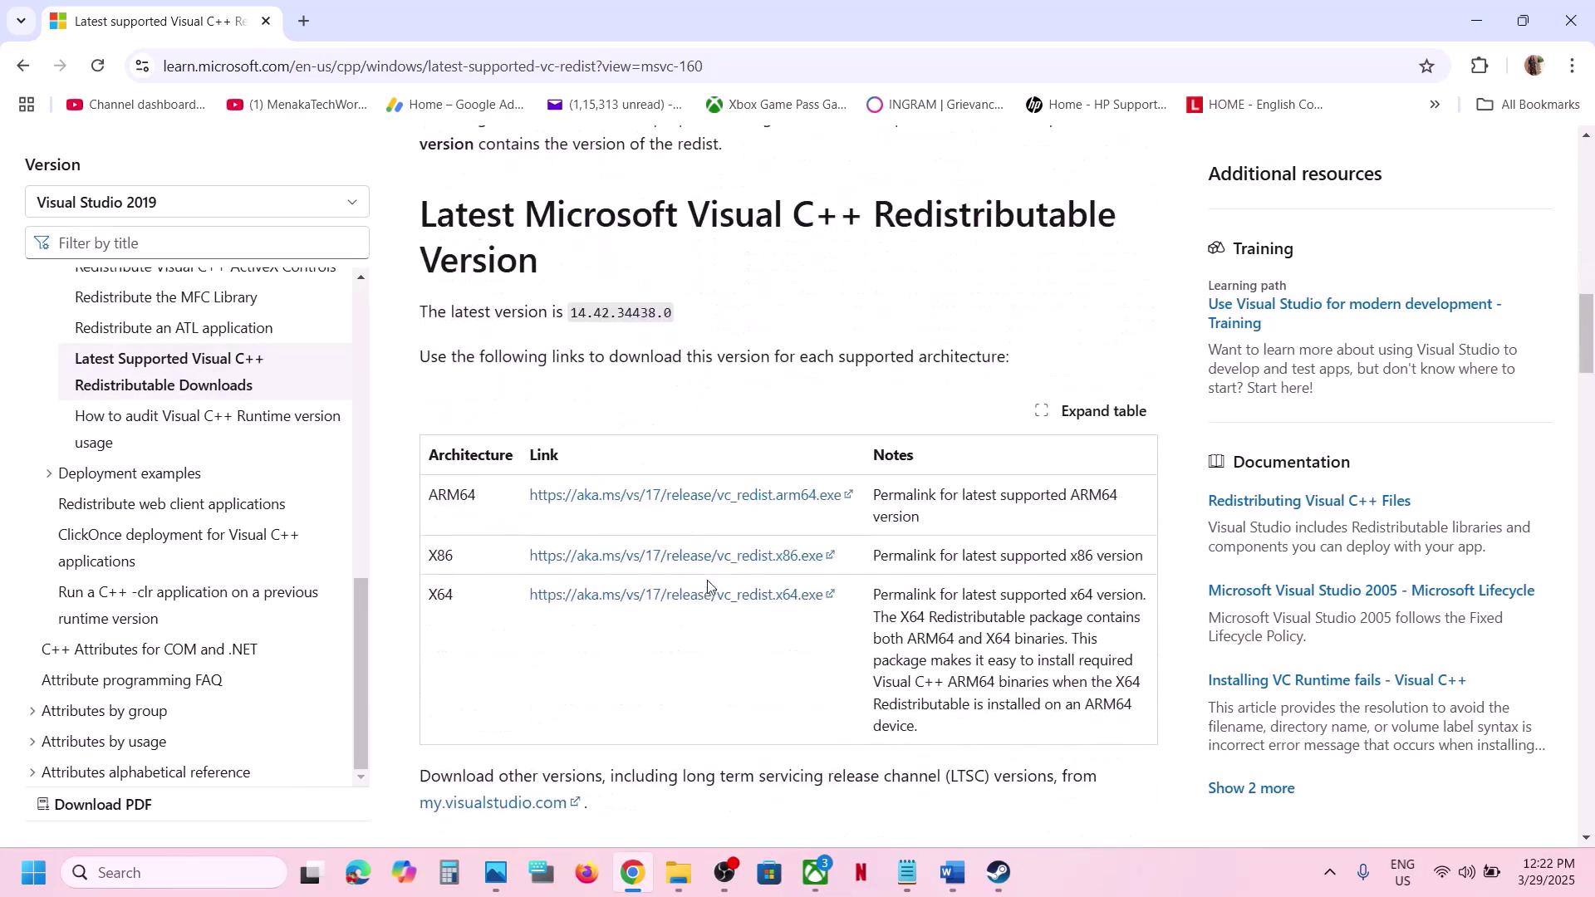
{"action": "double_click", "coordinate": [444, 554]}
{"action": "left_click", "coordinate": [446, 579]}
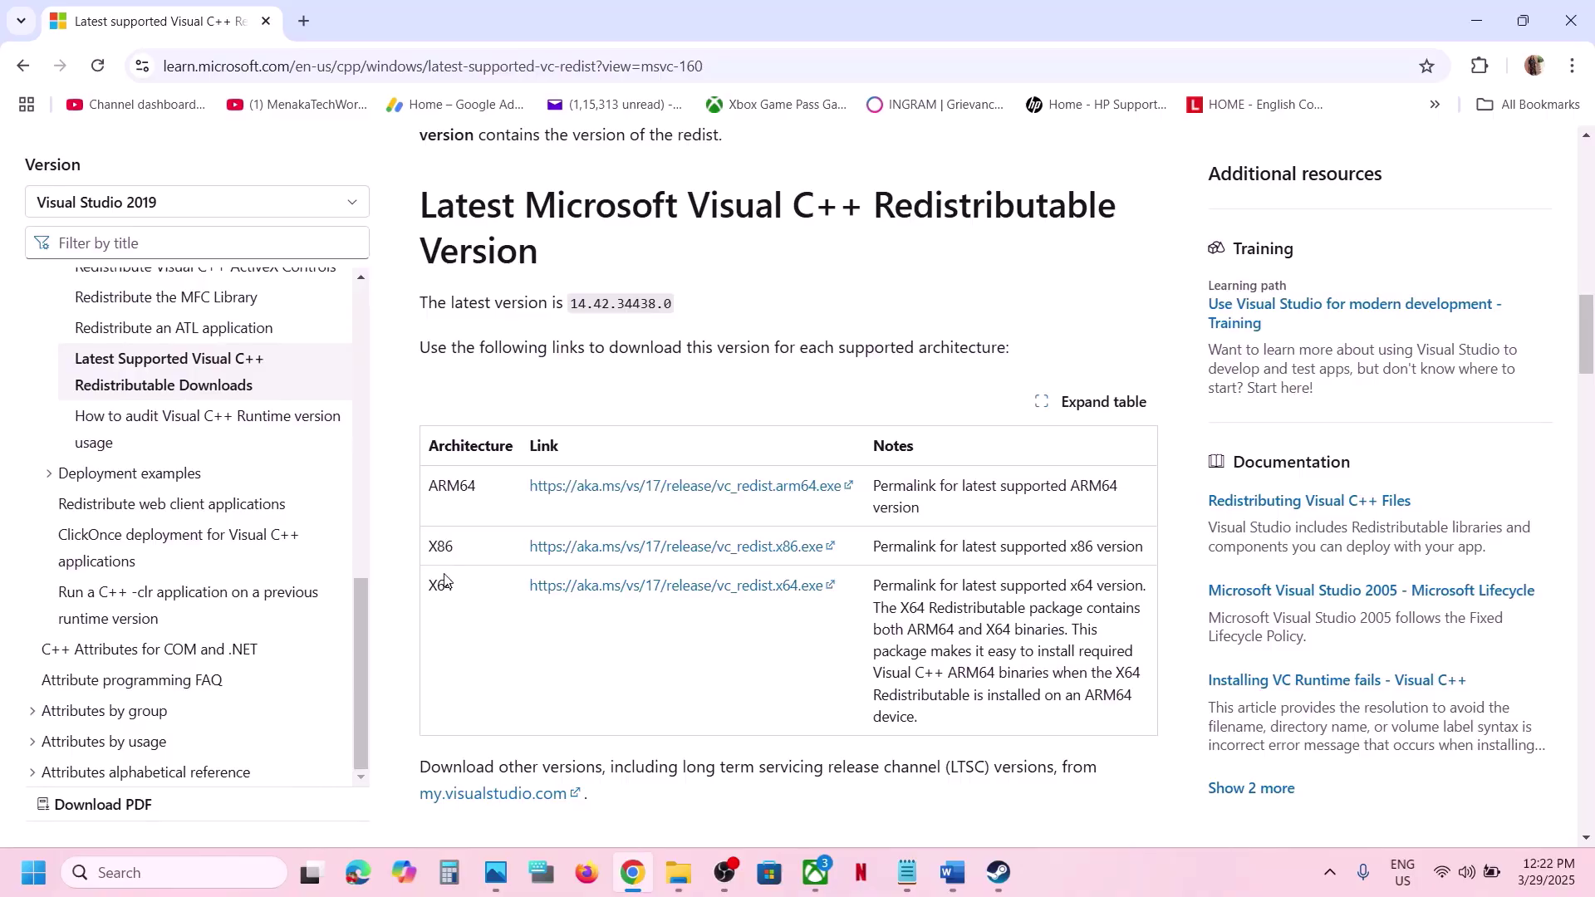
{"action": "double_click", "coordinate": [440, 548]}
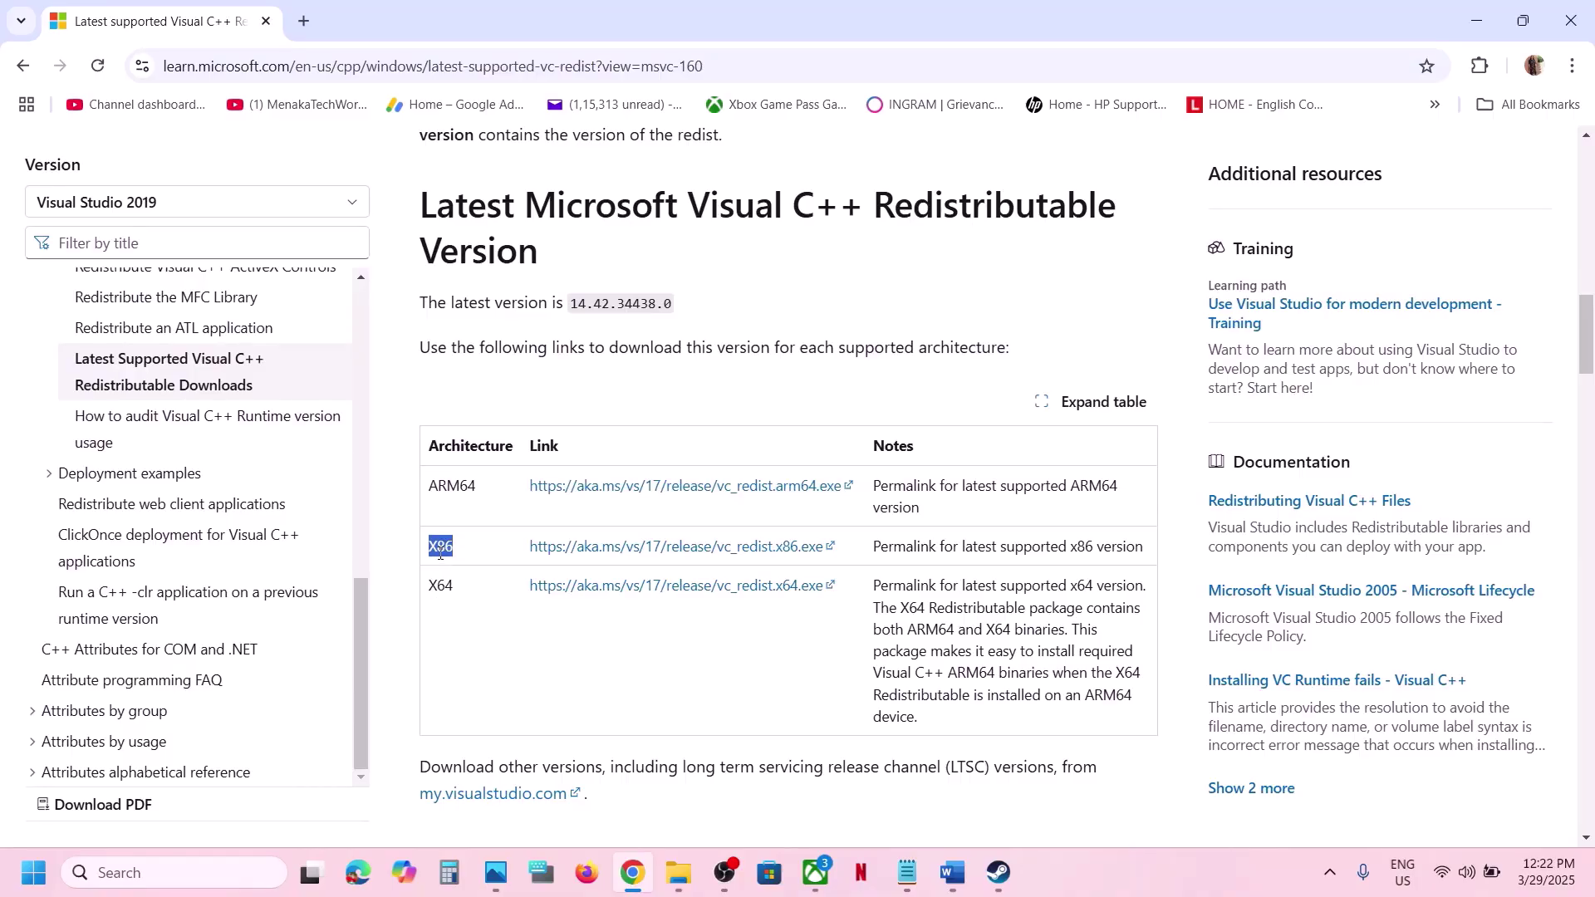
{"action": "left_click", "coordinate": [721, 547]}
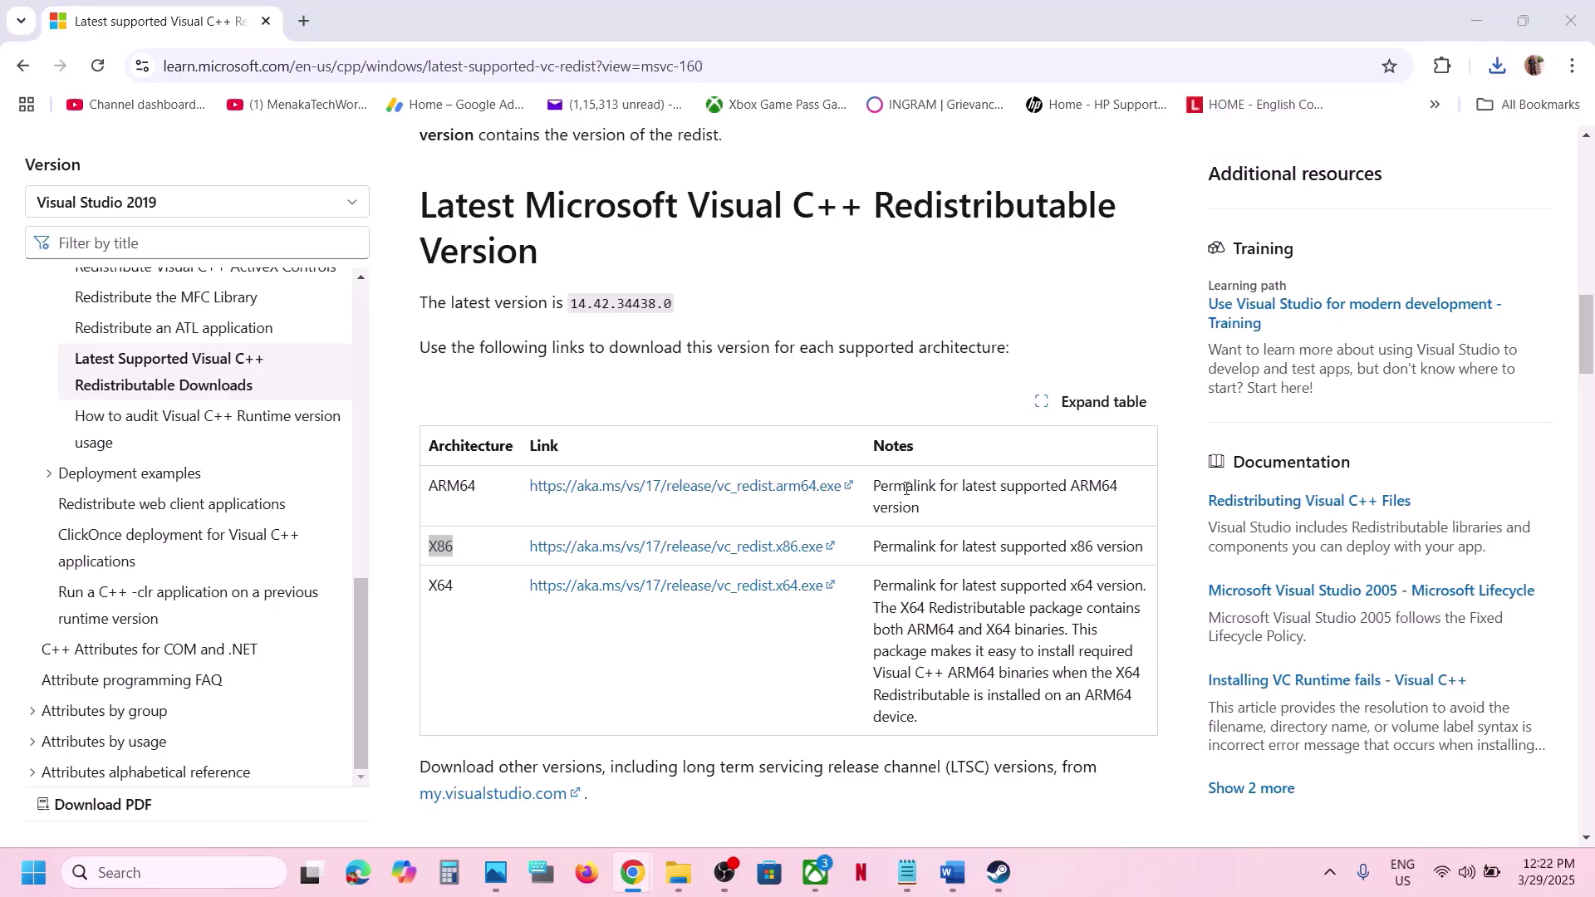
{"action": "left_click", "coordinate": [816, 544]}
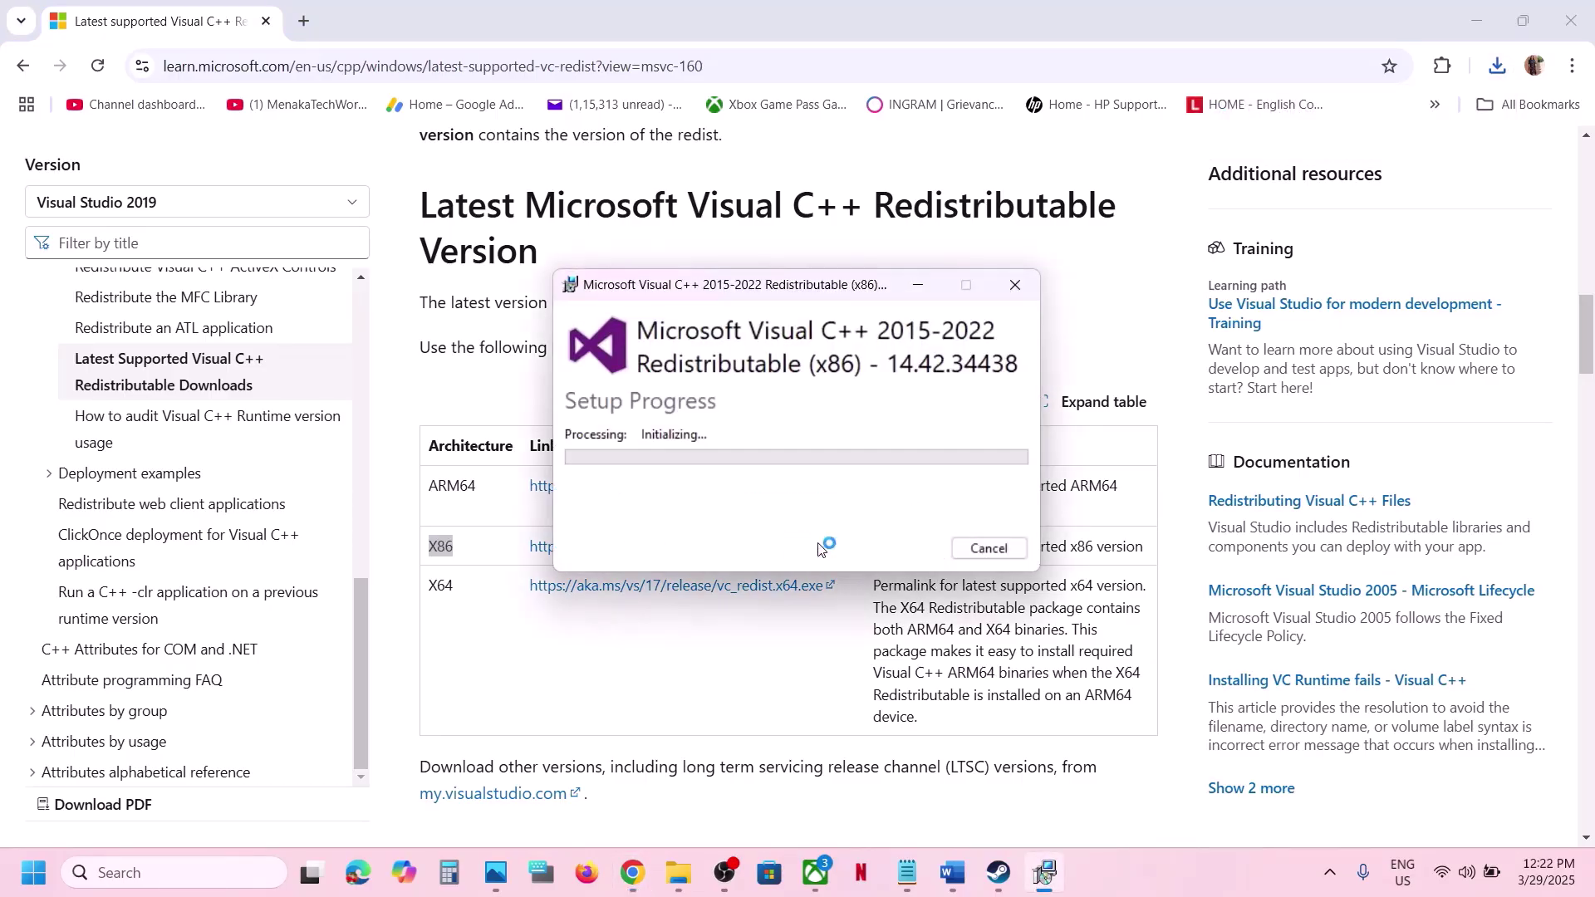
- Download the latest X64 Visual C++ Redistributable from the Microsoft page and start its installation
{"action": "left_click", "coordinate": [449, 586]}
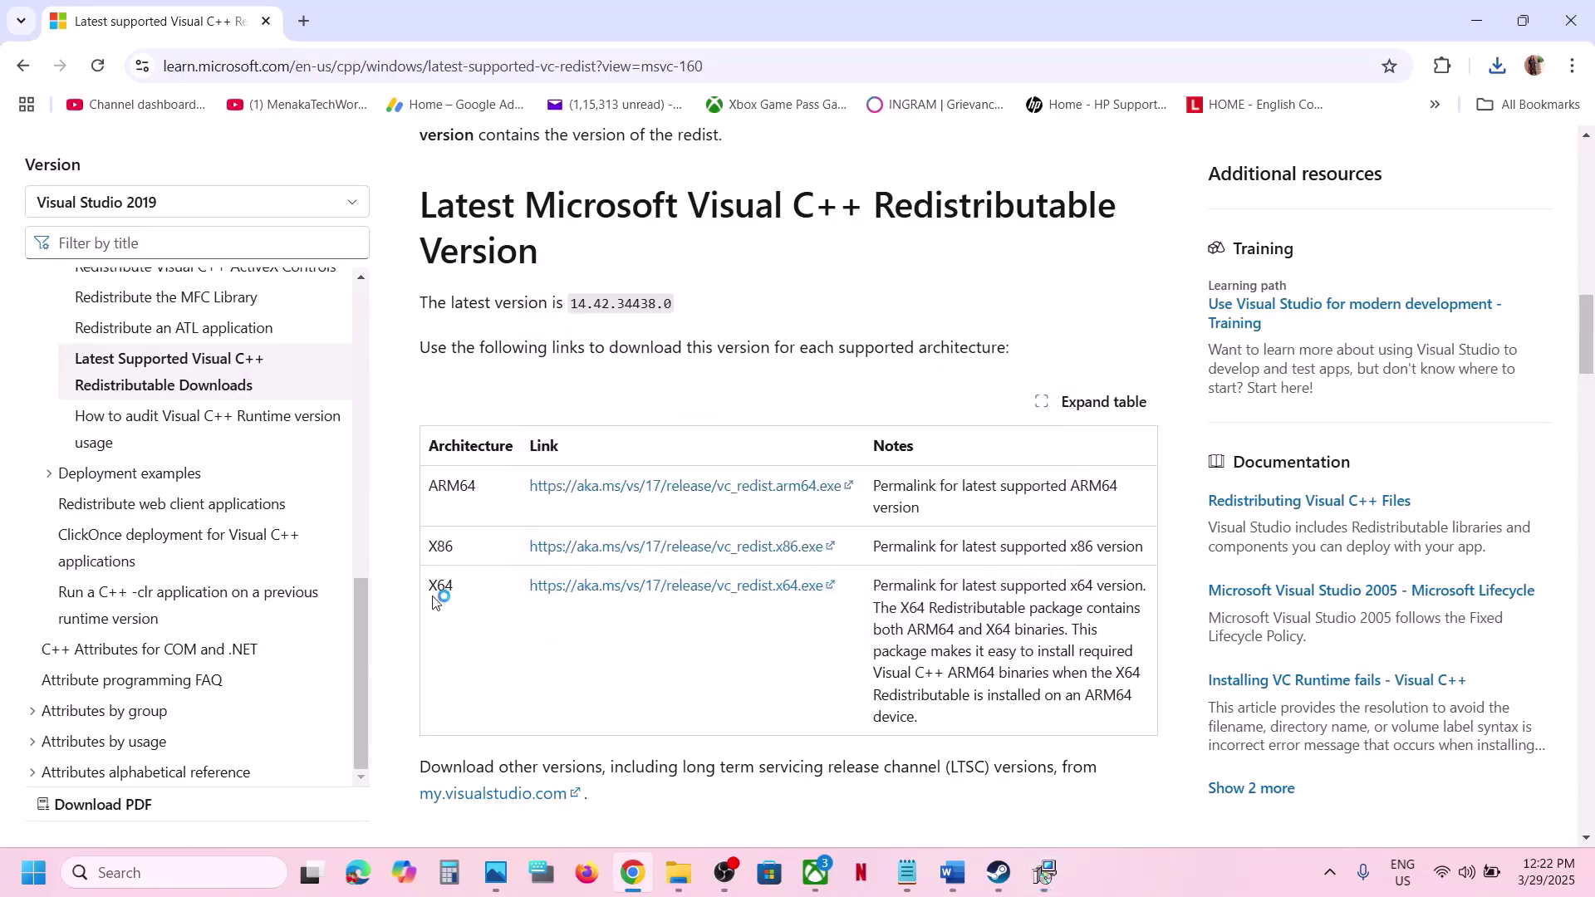
{"action": "left_click_drag", "start_coordinate": [432, 602], "coordinate": [666, 591]}
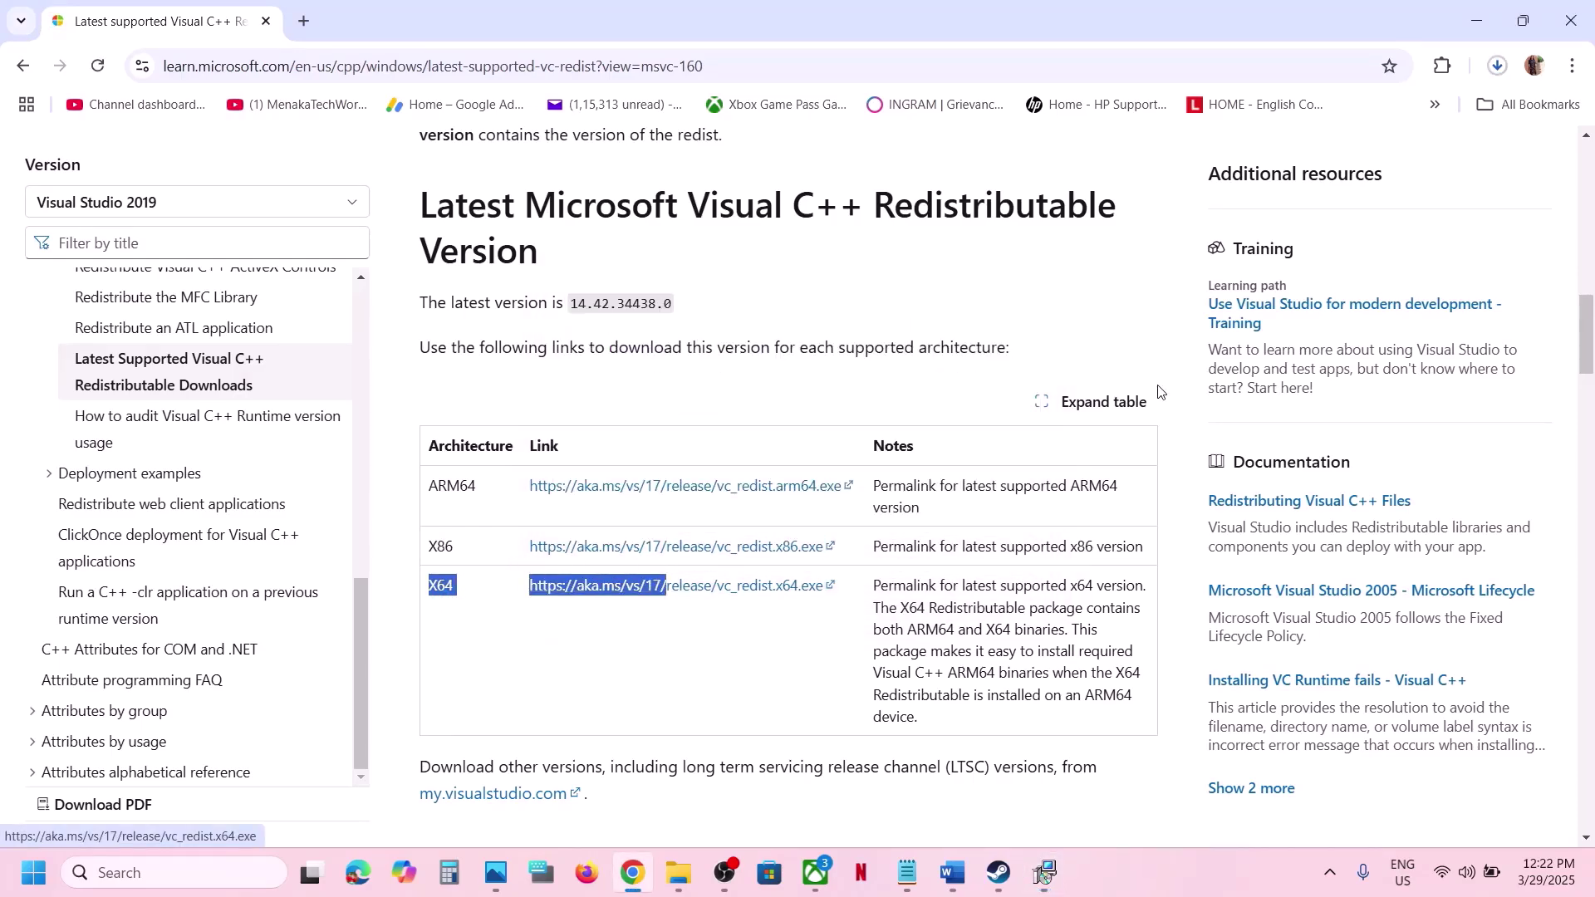
{"action": "left_click", "coordinate": [1500, 66]}
{"action": "left_click", "coordinate": [1320, 180]}
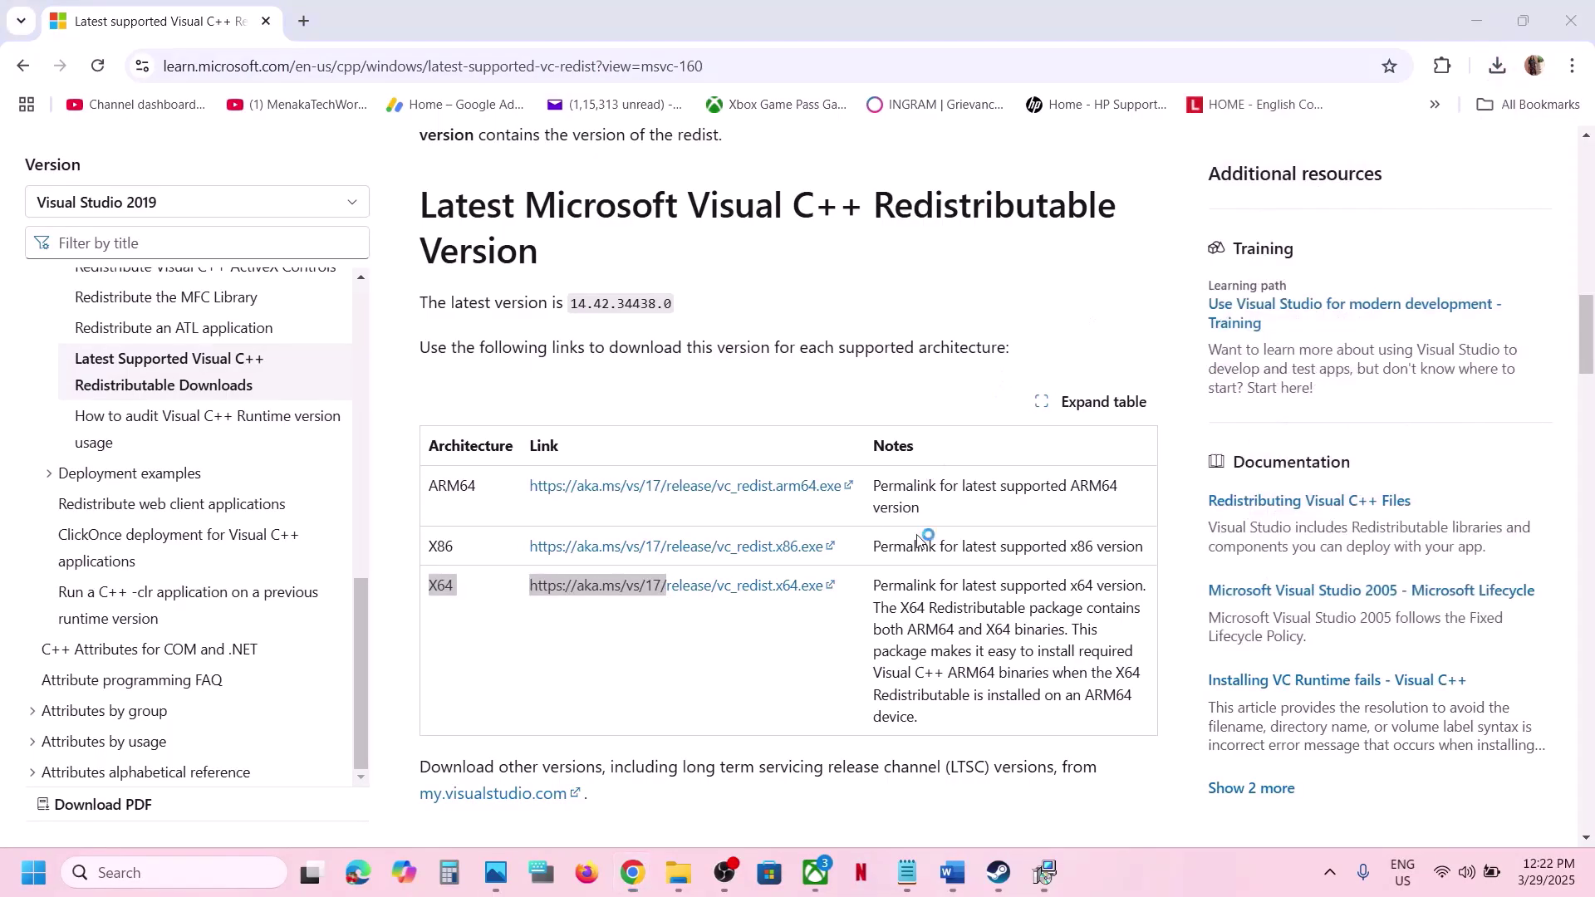
{"action": "left_click", "coordinate": [823, 550]}
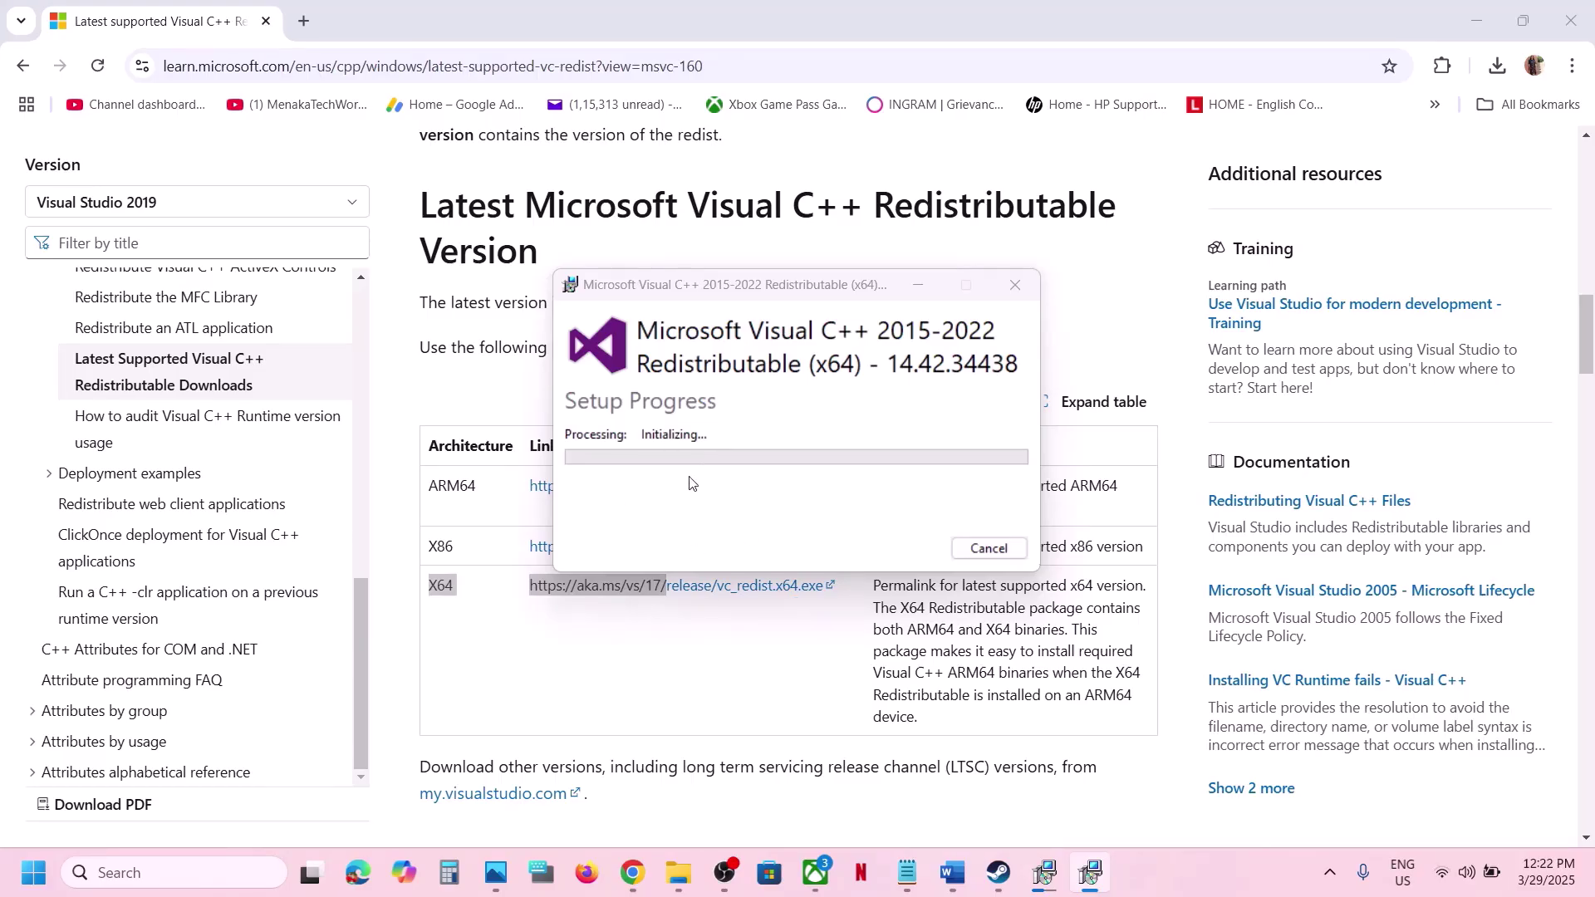
- Place the x86 and x64 Visual C++ Redistributable setup windows side by side
{"action": "left_click", "coordinate": [1045, 872]}
{"action": "left_click_drag", "start_coordinate": [843, 286], "coordinate": [1280, 330]}
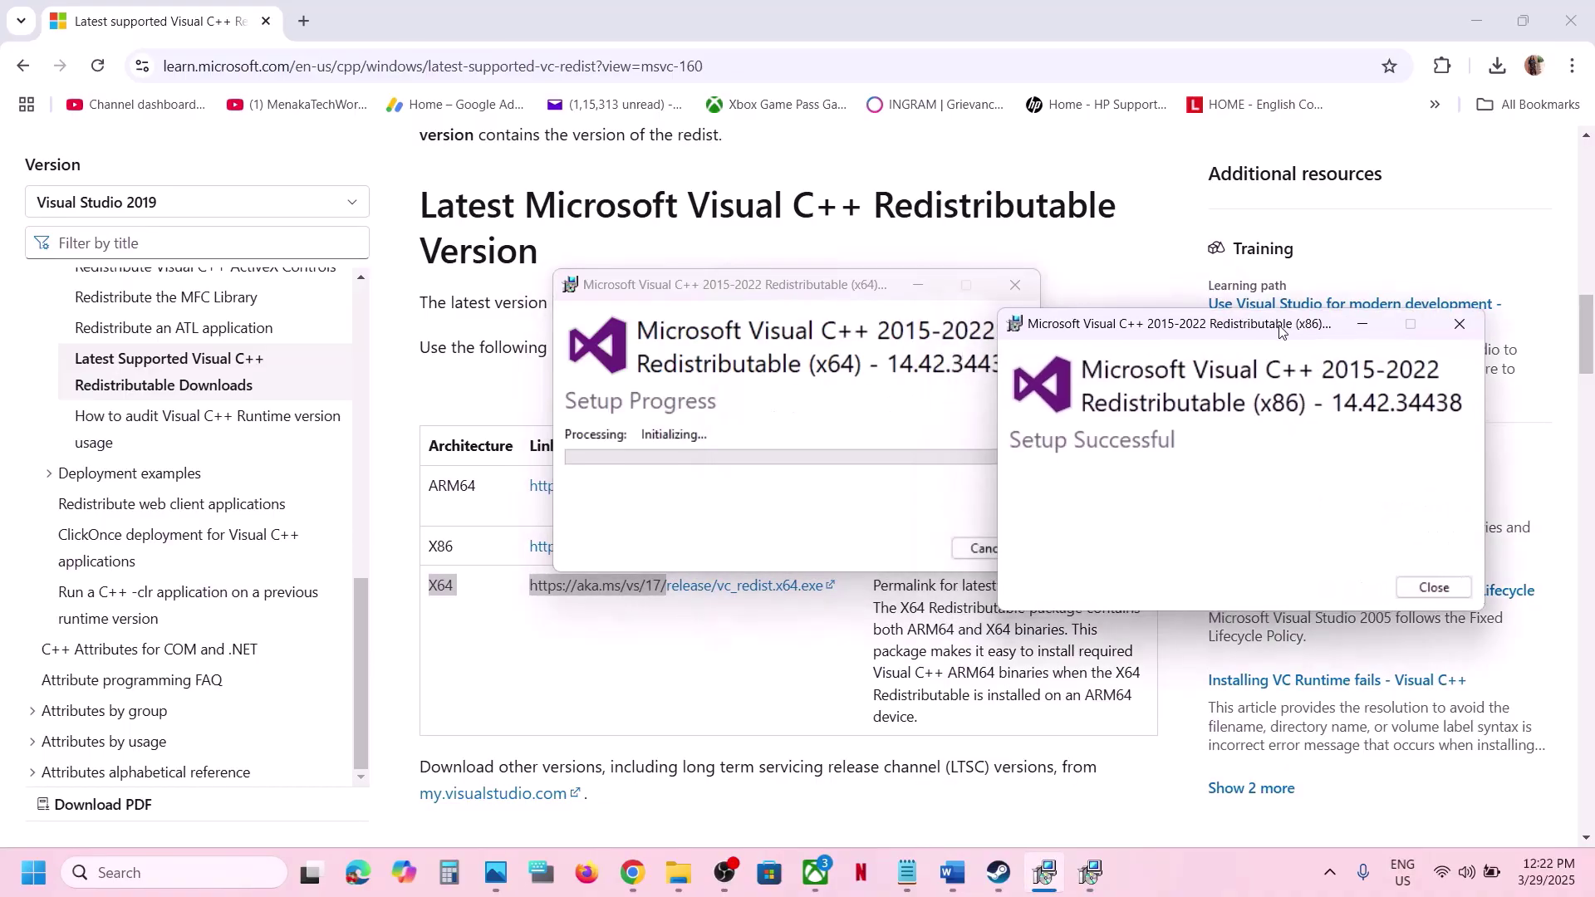
{"action": "left_click_drag", "start_coordinate": [844, 298], "coordinate": [754, 301]}
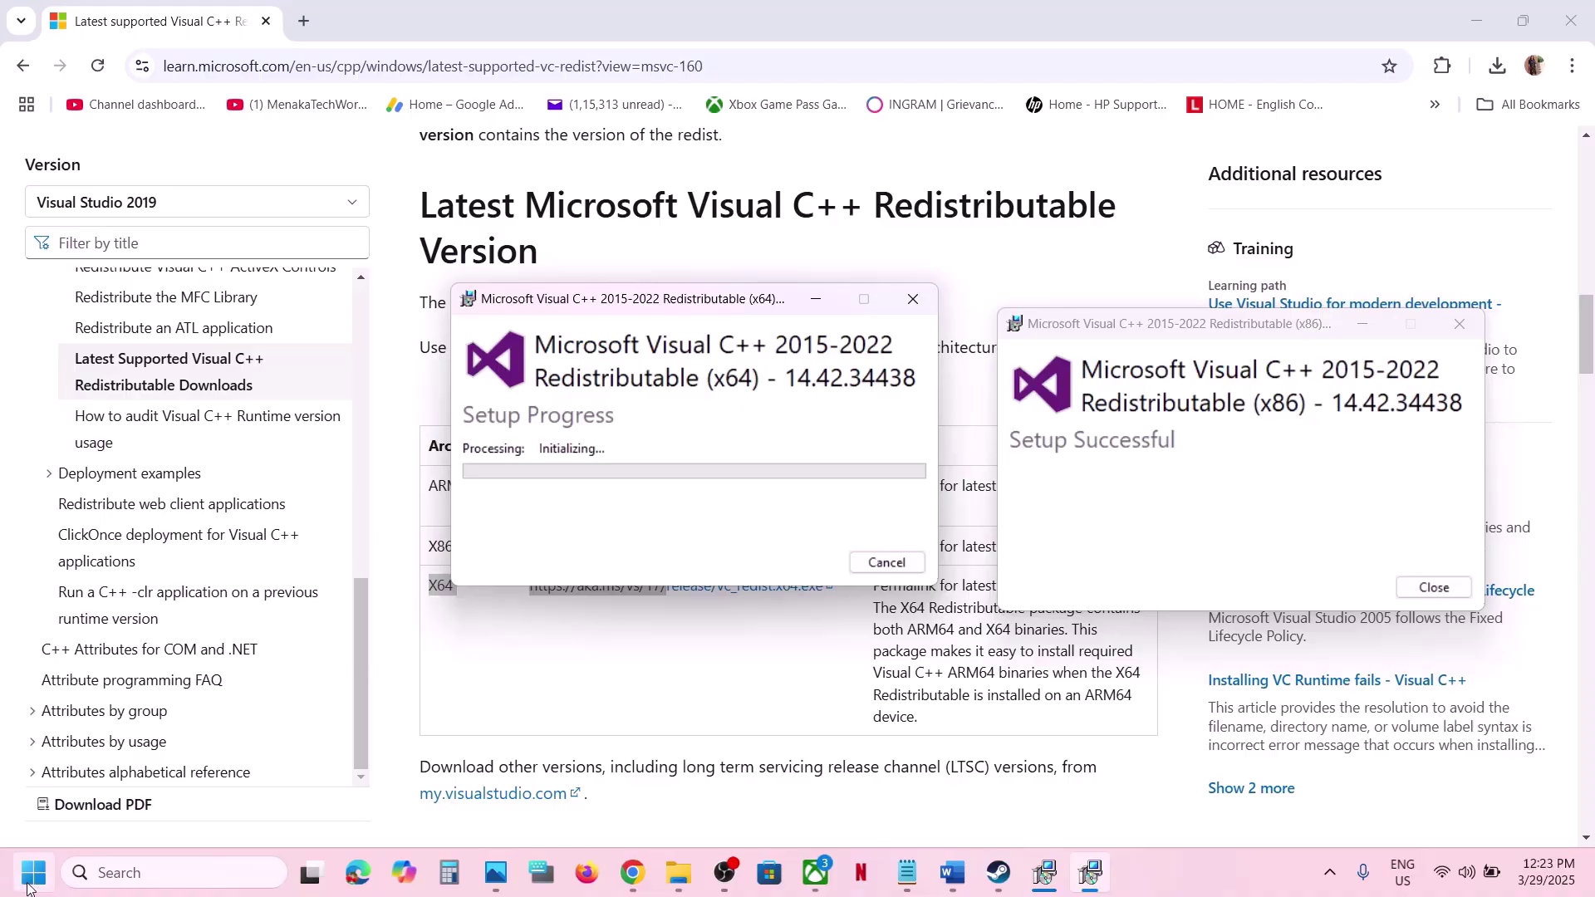
- Bring up the computer's power options to locate Restart, and view the AI Limit library page in Steam
{"action": "left_click", "coordinate": [31, 882]}
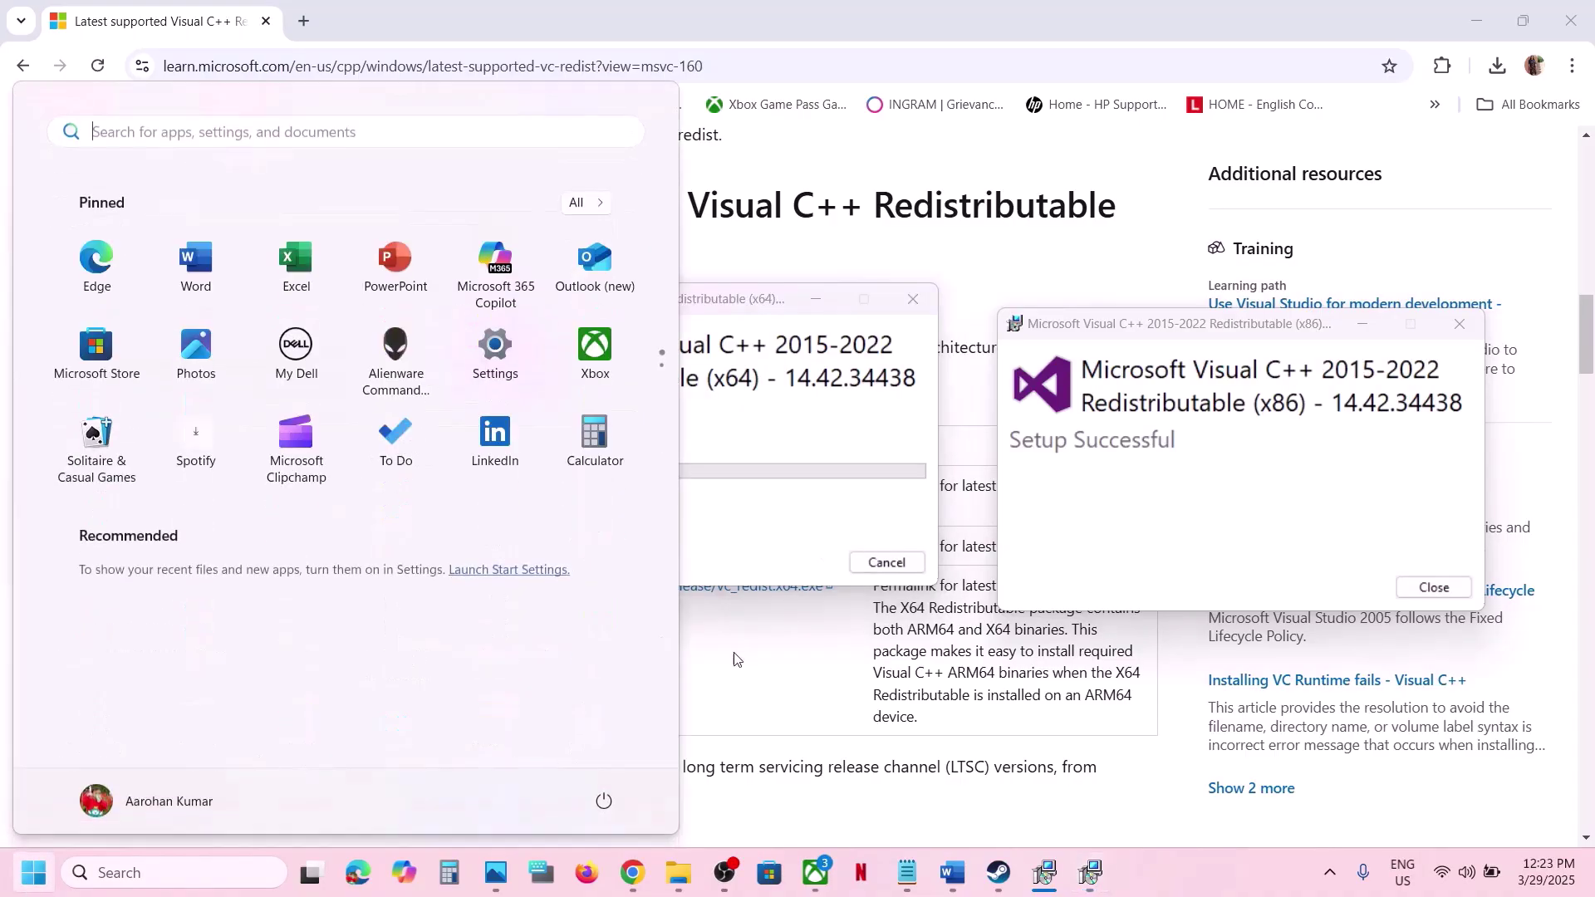
{"action": "left_click", "coordinate": [604, 799]}
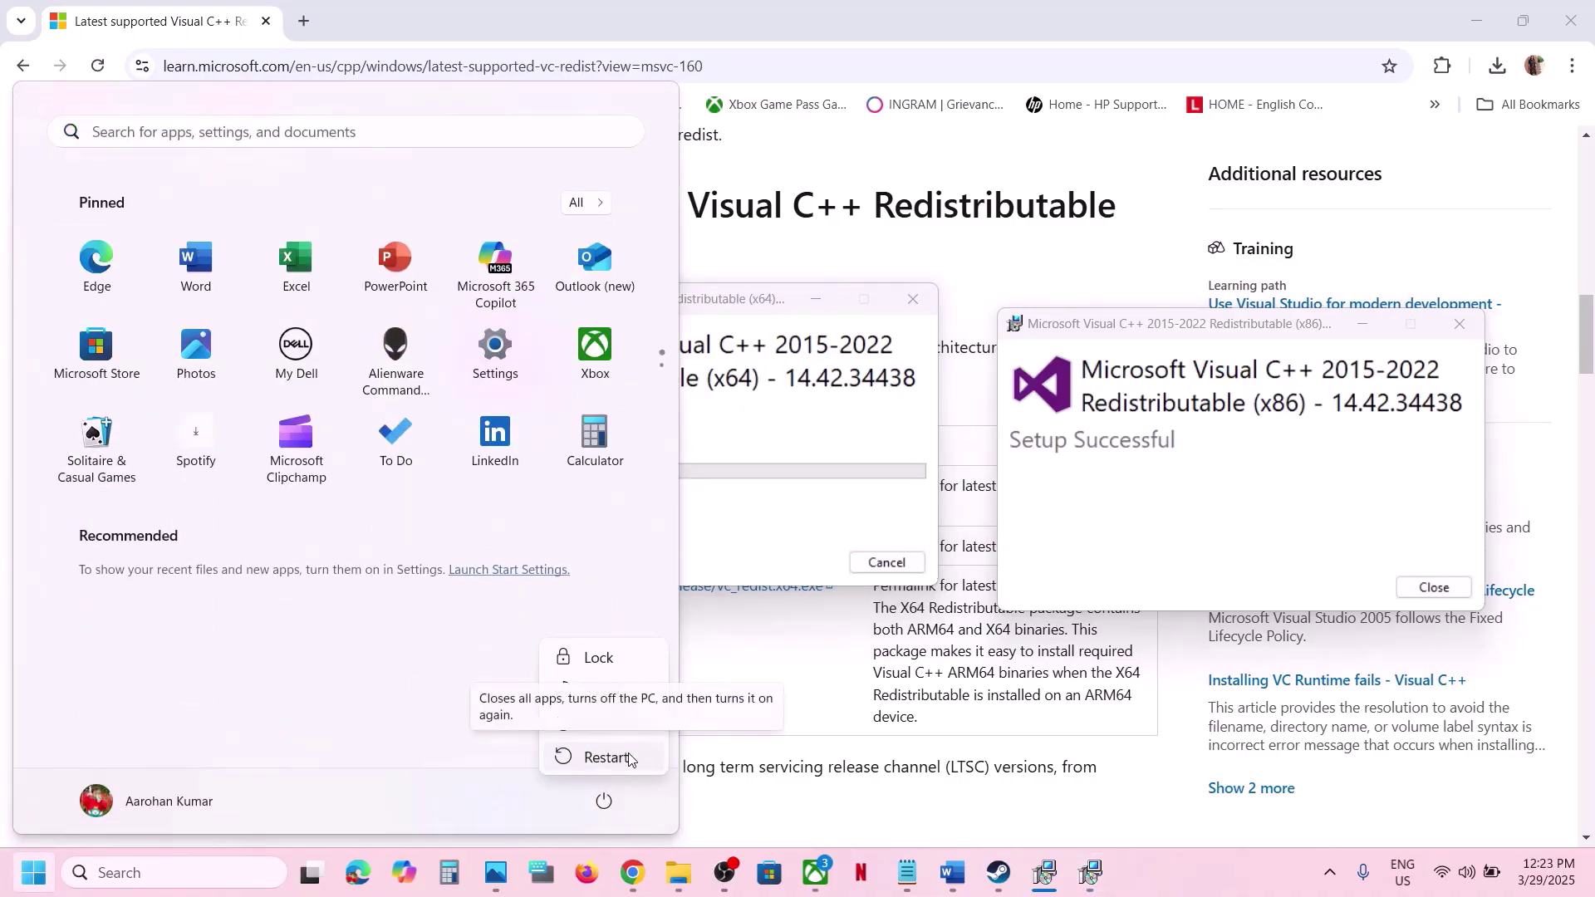
{"action": "left_click", "coordinate": [999, 872]}
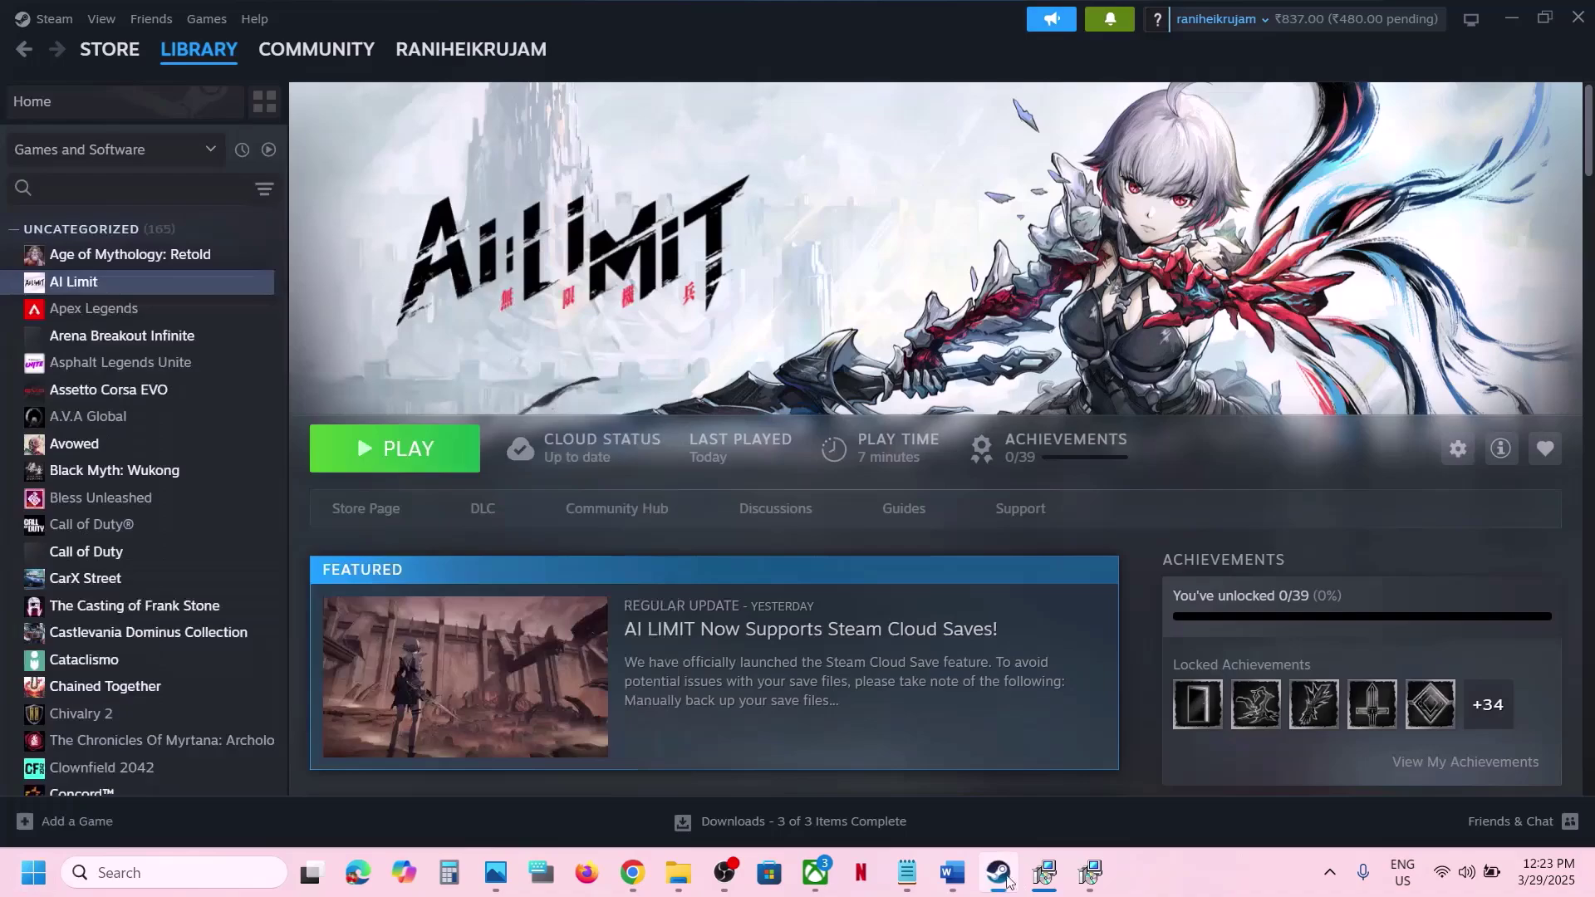
- Highlight the Step 9 instruction about updating Windows to the latest version in the Word document
{"action": "left_click", "coordinate": [952, 872]}
{"action": "scroll", "coordinate": [669, 561], "scroll_direction": "down", "scroll_amount": 1}
{"action": "scroll", "coordinate": [669, 562], "scroll_direction": "down", "scroll_amount": 3}
{"action": "scroll", "coordinate": [598, 580], "scroll_direction": "up", "scroll_amount": 2}
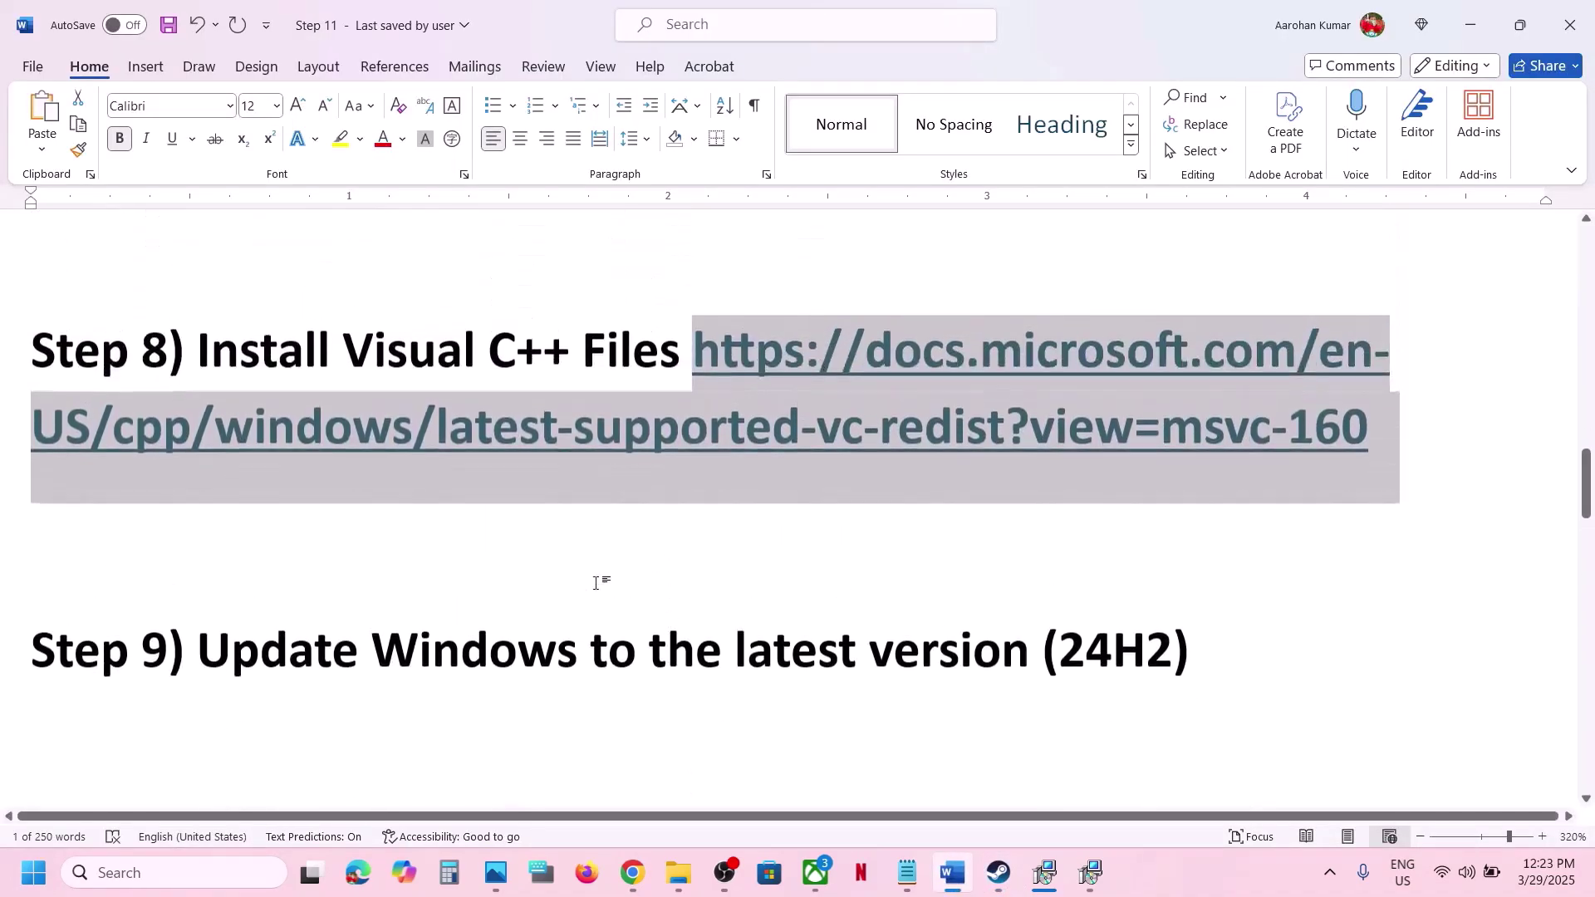
{"action": "left_click_drag", "start_coordinate": [199, 657], "coordinate": [1023, 681]}
- Open Windows Update in Settings and check for updates
{"action": "key", "text": "super+i"}
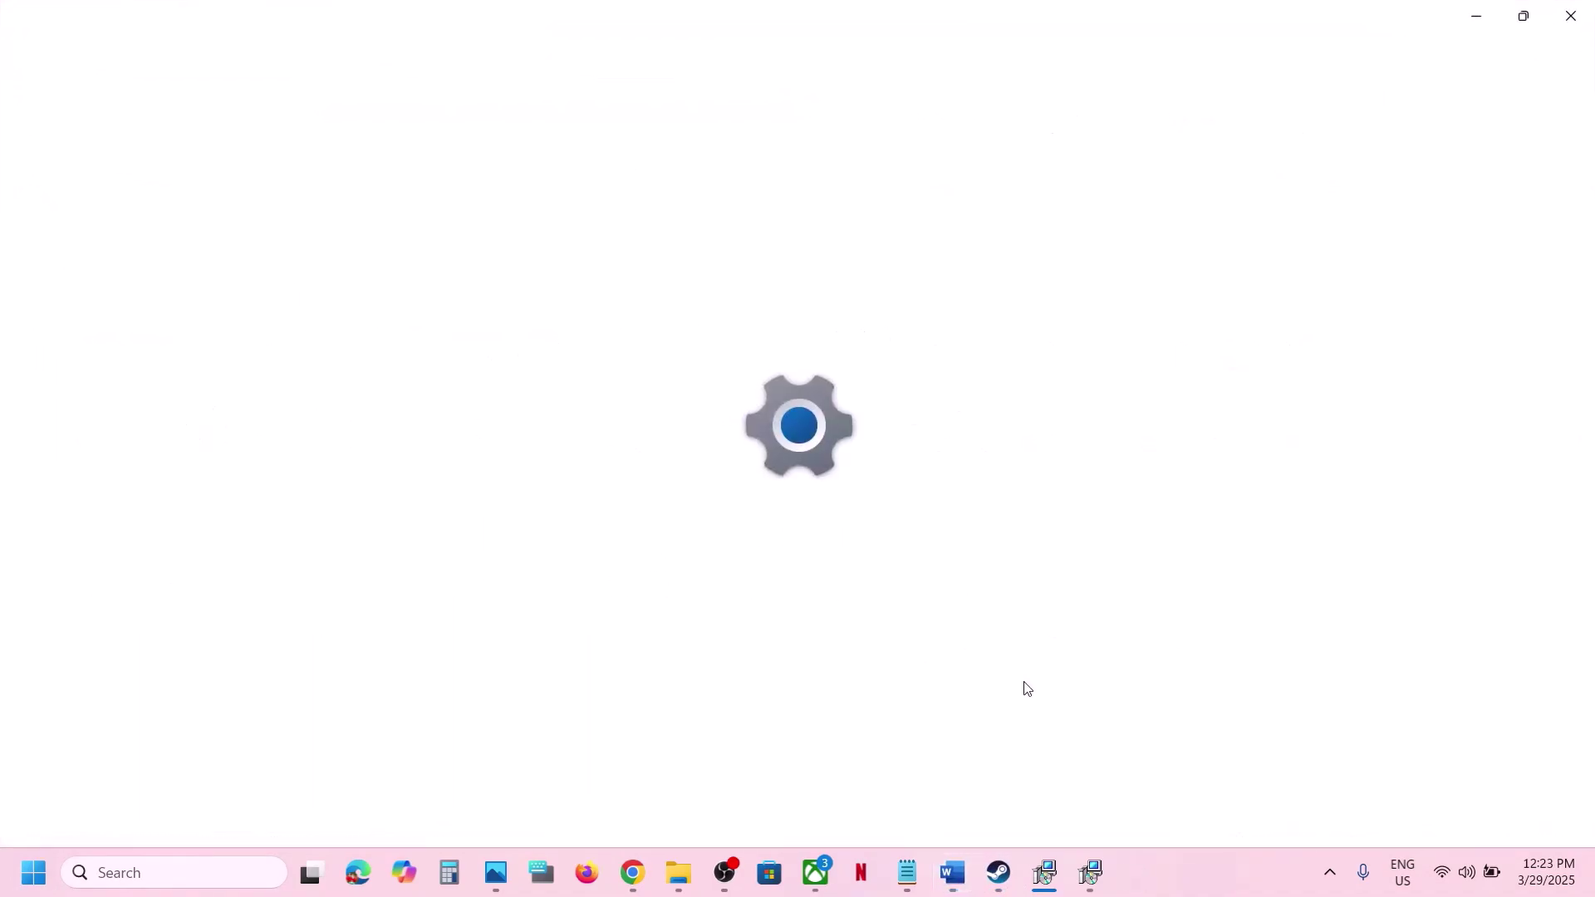
{"action": "left_click", "coordinate": [99, 682]}
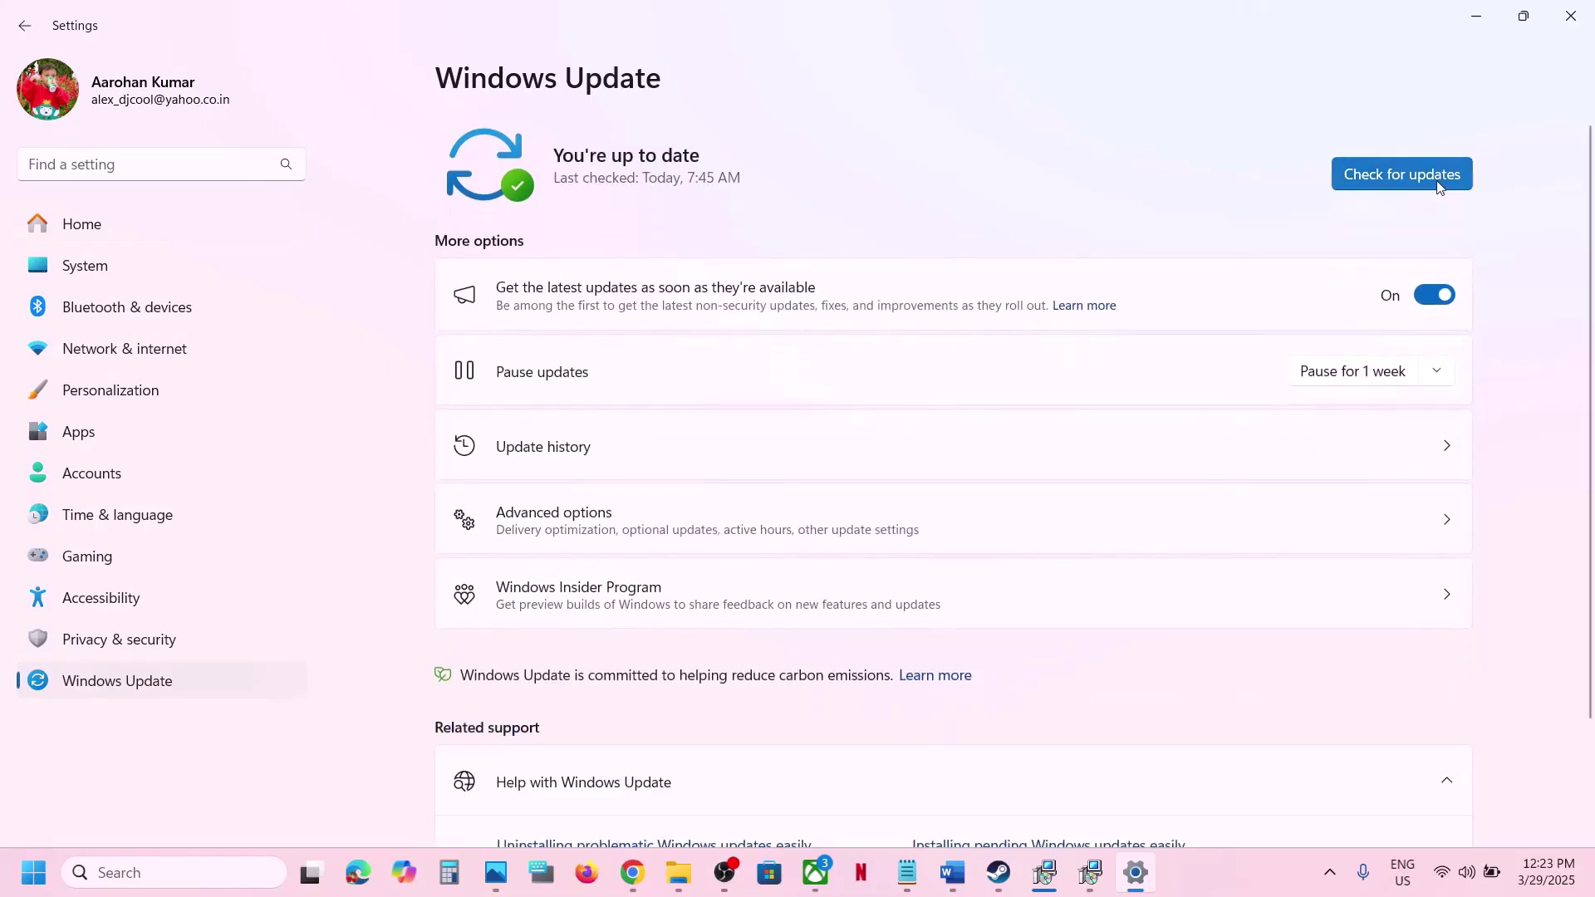
{"action": "left_click", "coordinate": [1399, 174]}
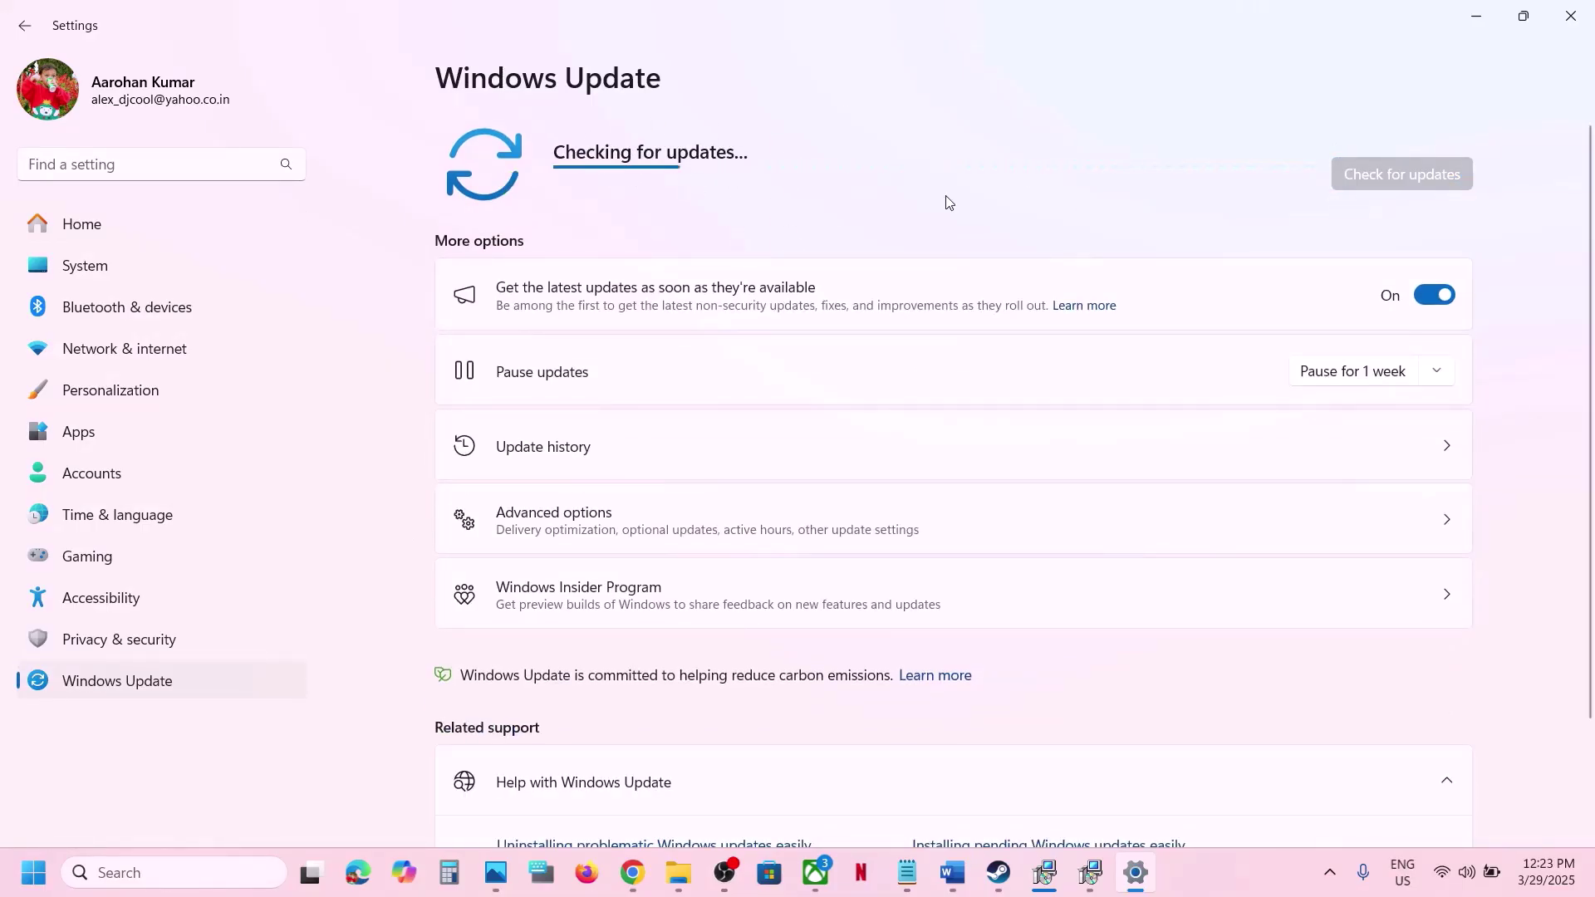
- Show the computer's power options with Restart, dismiss them without restarting, and close Settings
{"action": "left_click", "coordinate": [20, 885]}
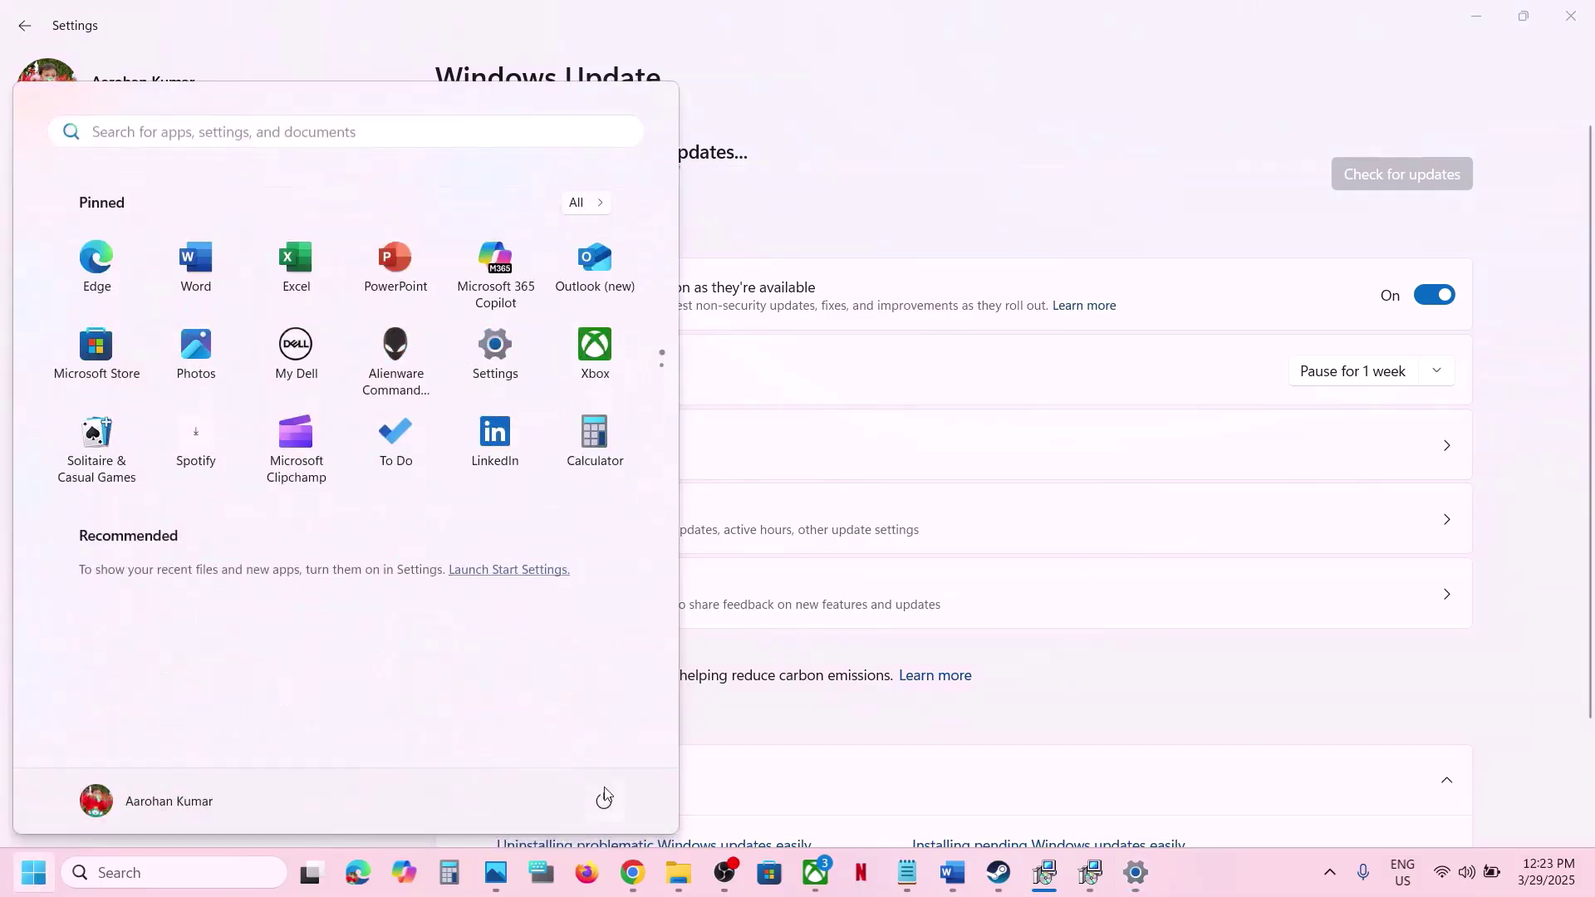
{"action": "left_click", "coordinate": [603, 800]}
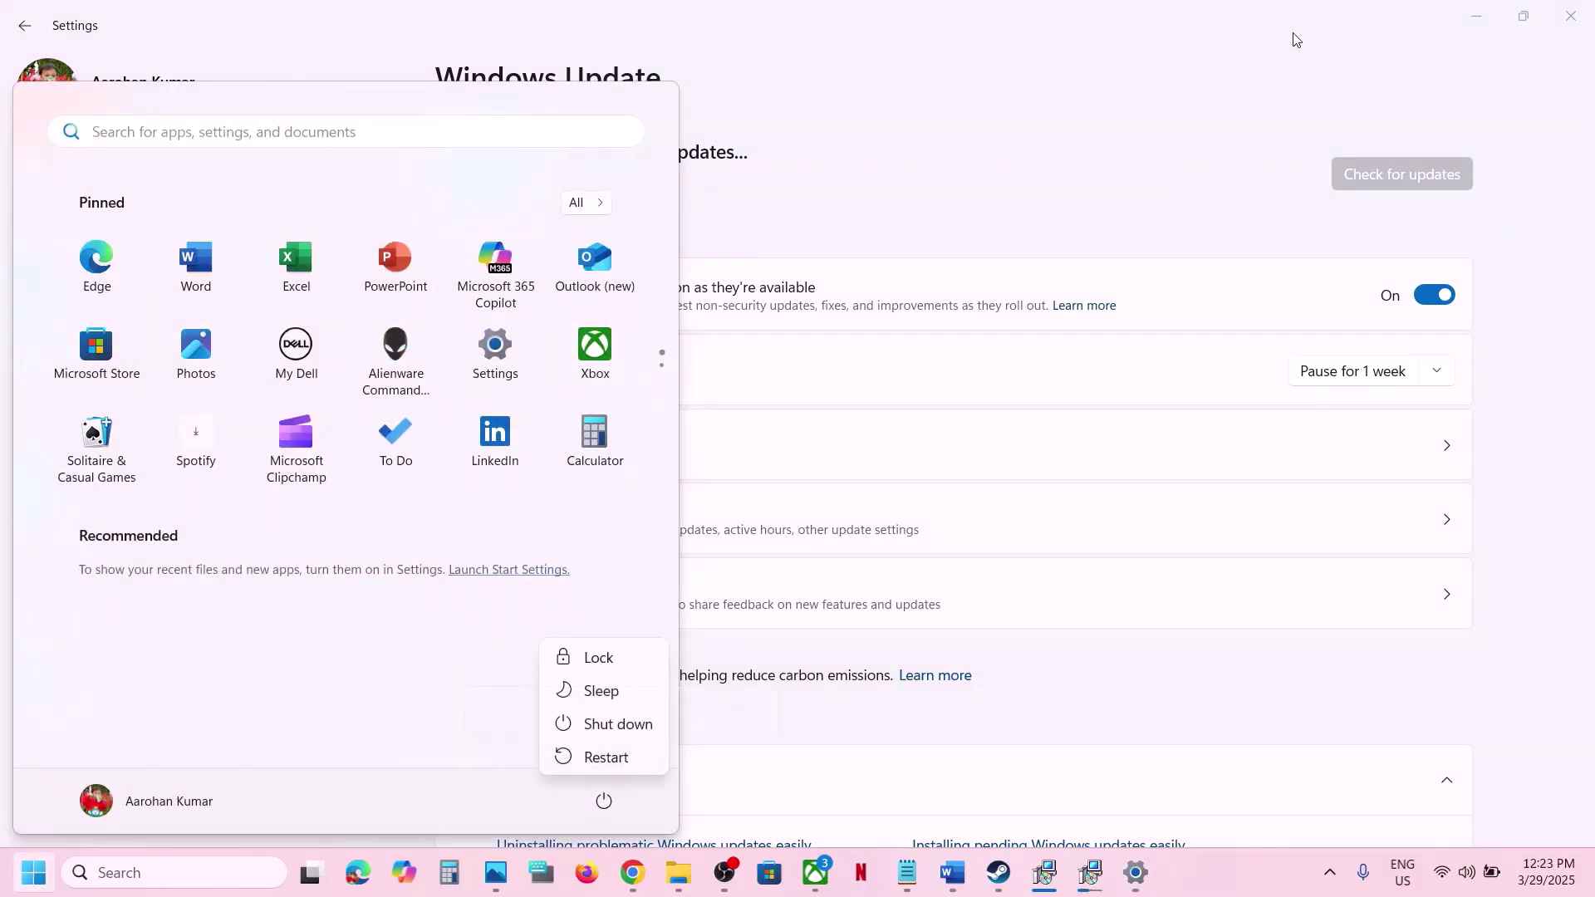
{"action": "key", "text": "Escape"}
{"action": "key", "text": "Escape"}
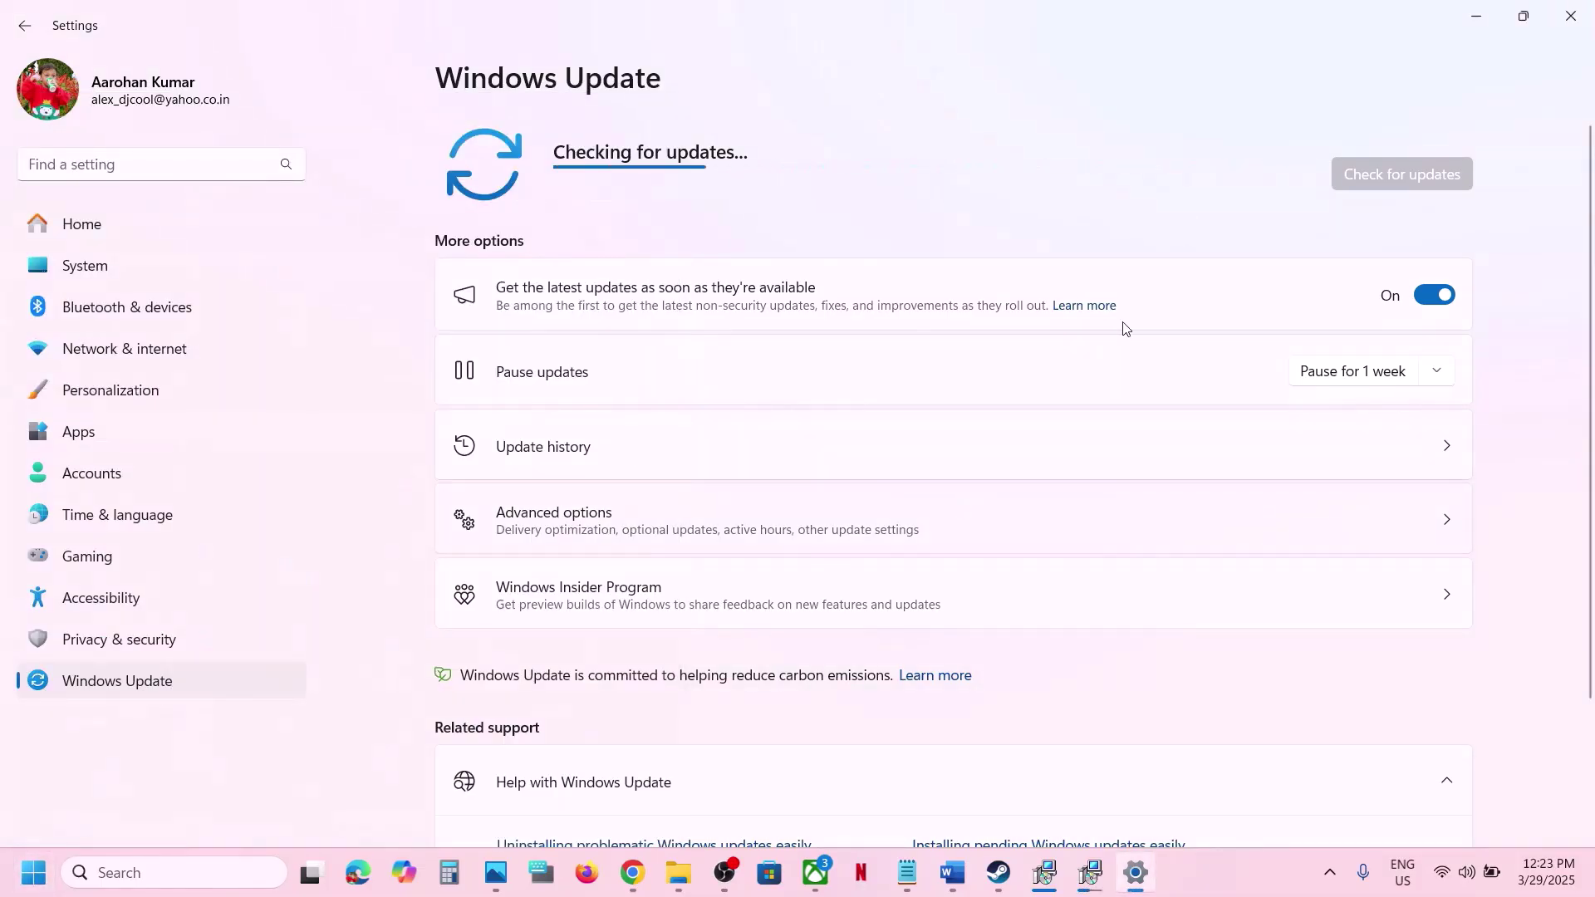
{"action": "left_click", "coordinate": [1563, 25]}
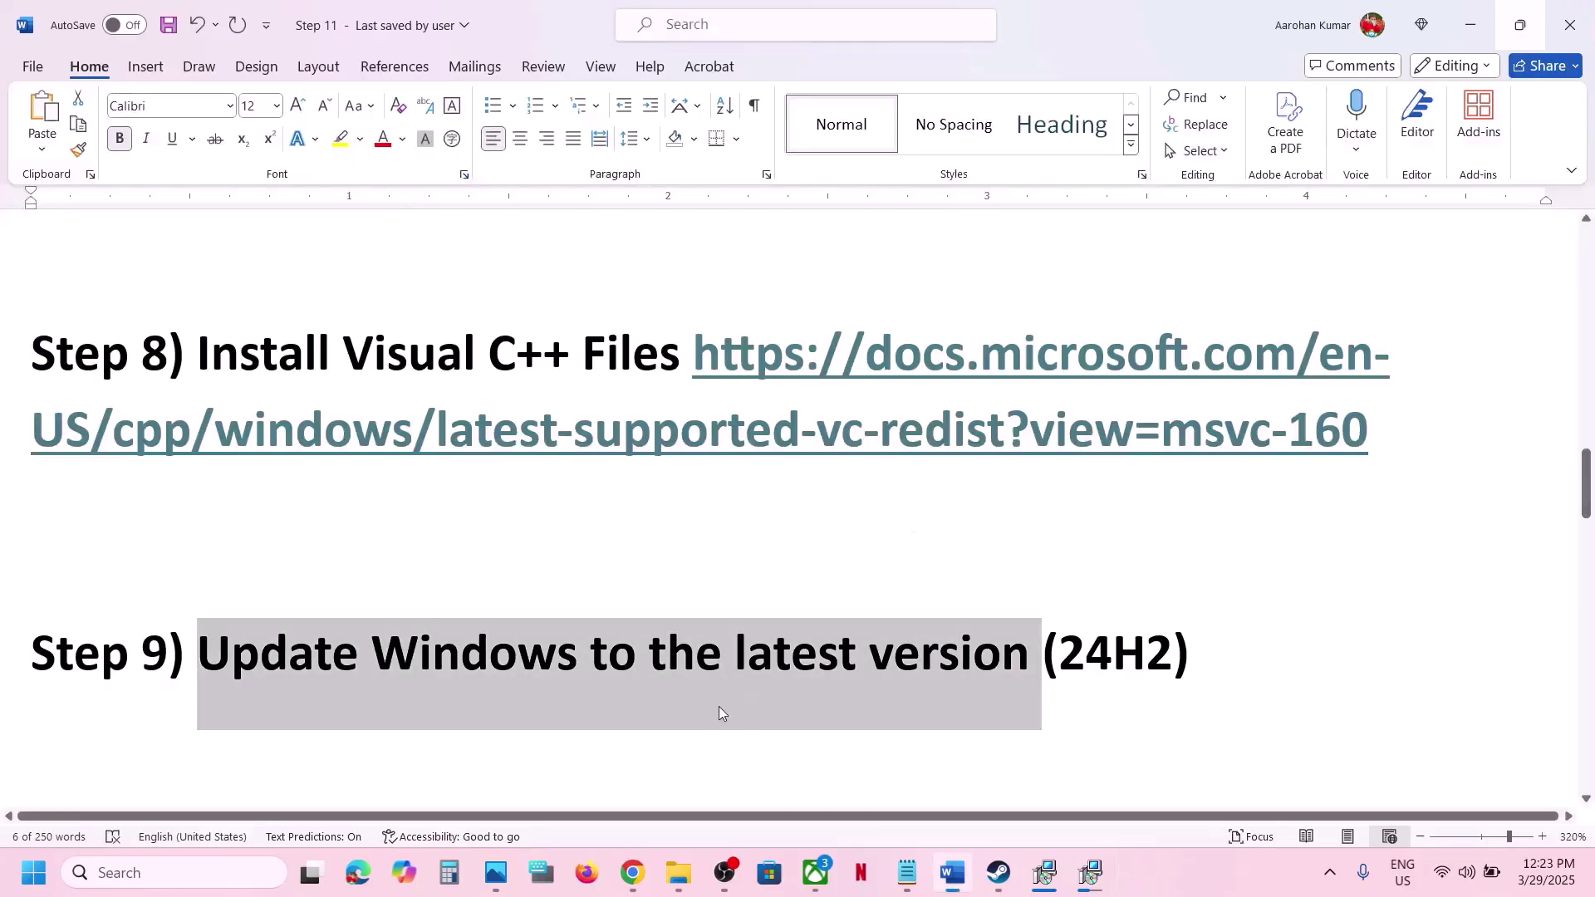
- Go through Step 10 in the Word document, highlighting the instructions on overclocking applications, undervolt removal and disabling Steam Overlay
{"action": "scroll", "coordinate": [718, 714], "scroll_direction": "down", "scroll_amount": 4}
{"action": "scroll", "coordinate": [714, 725], "scroll_direction": "down", "scroll_amount": 1}
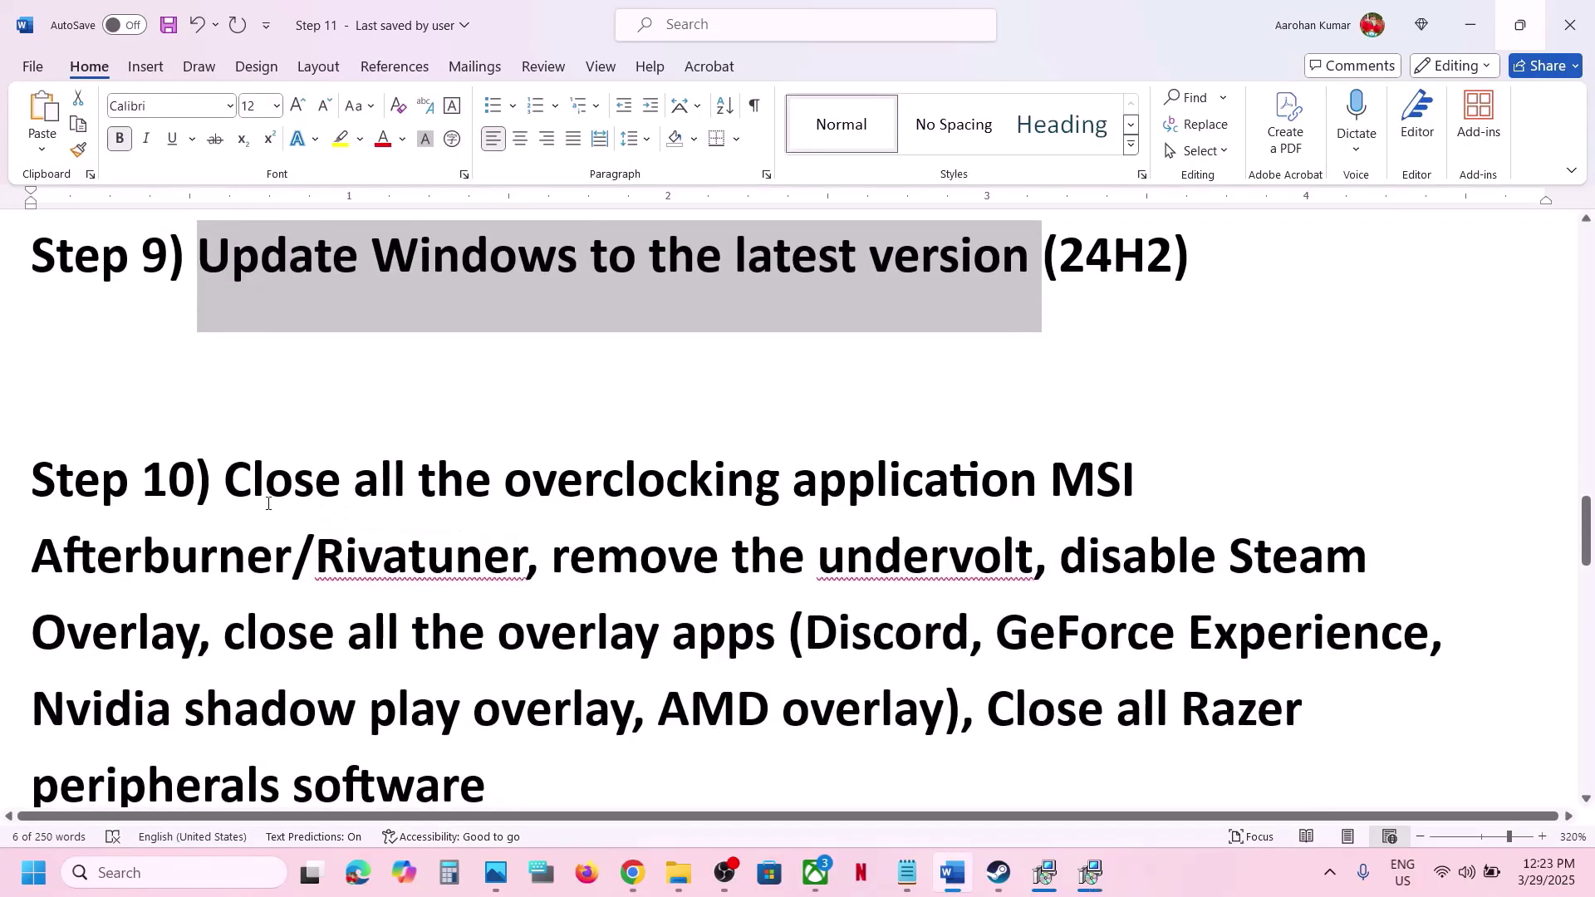
{"action": "left_click_drag", "start_coordinate": [238, 492], "coordinate": [966, 497]}
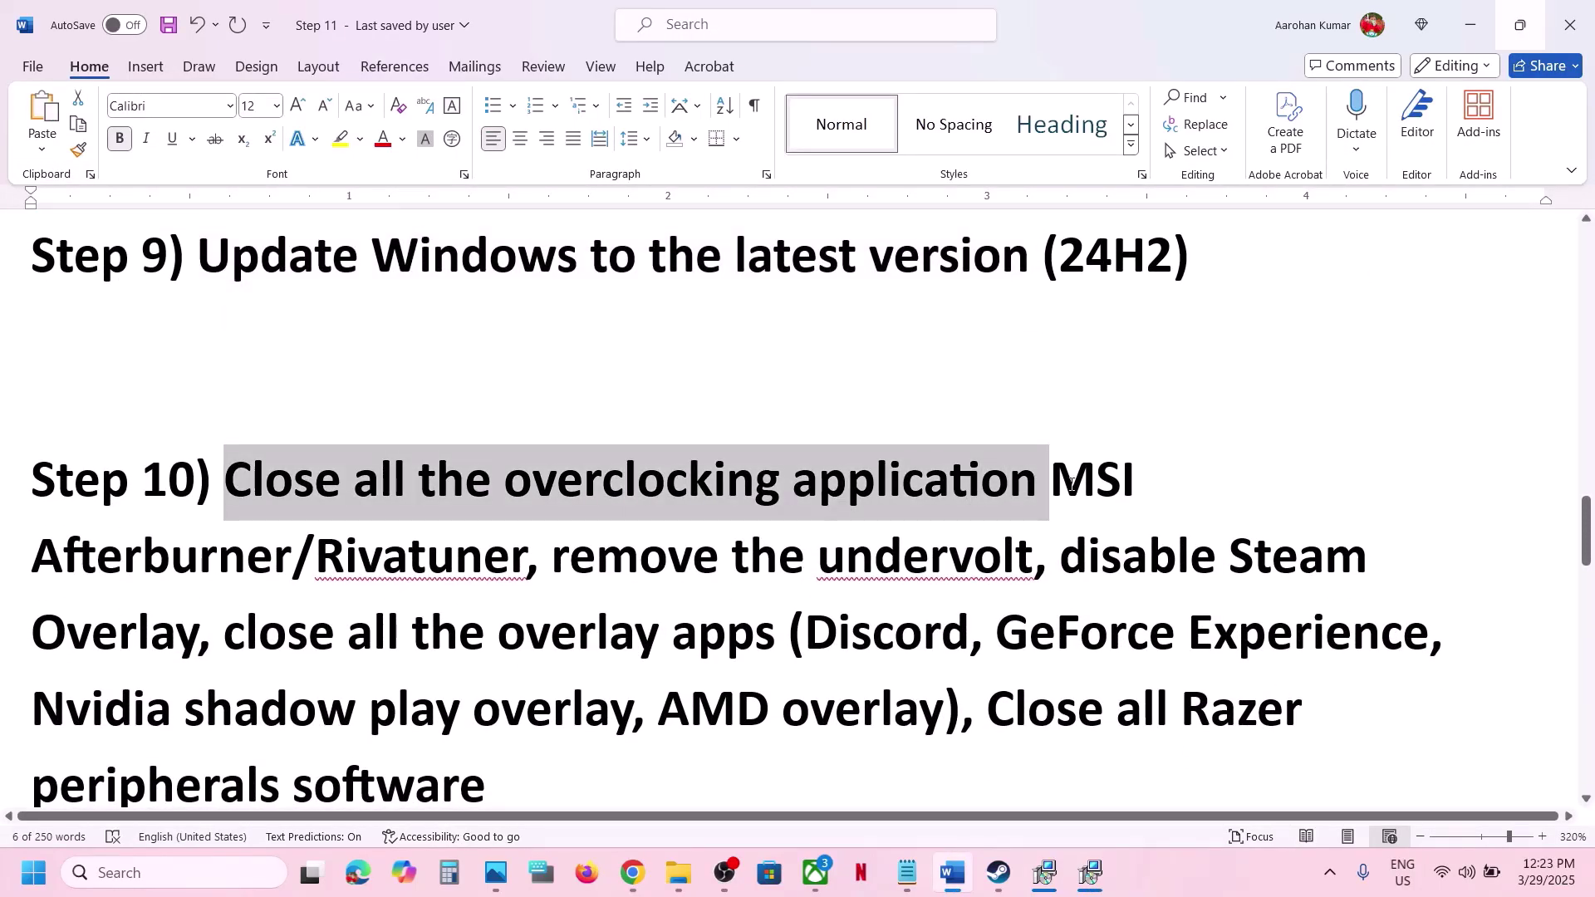
{"action": "left_click_drag", "start_coordinate": [1072, 486], "coordinate": [478, 548]}
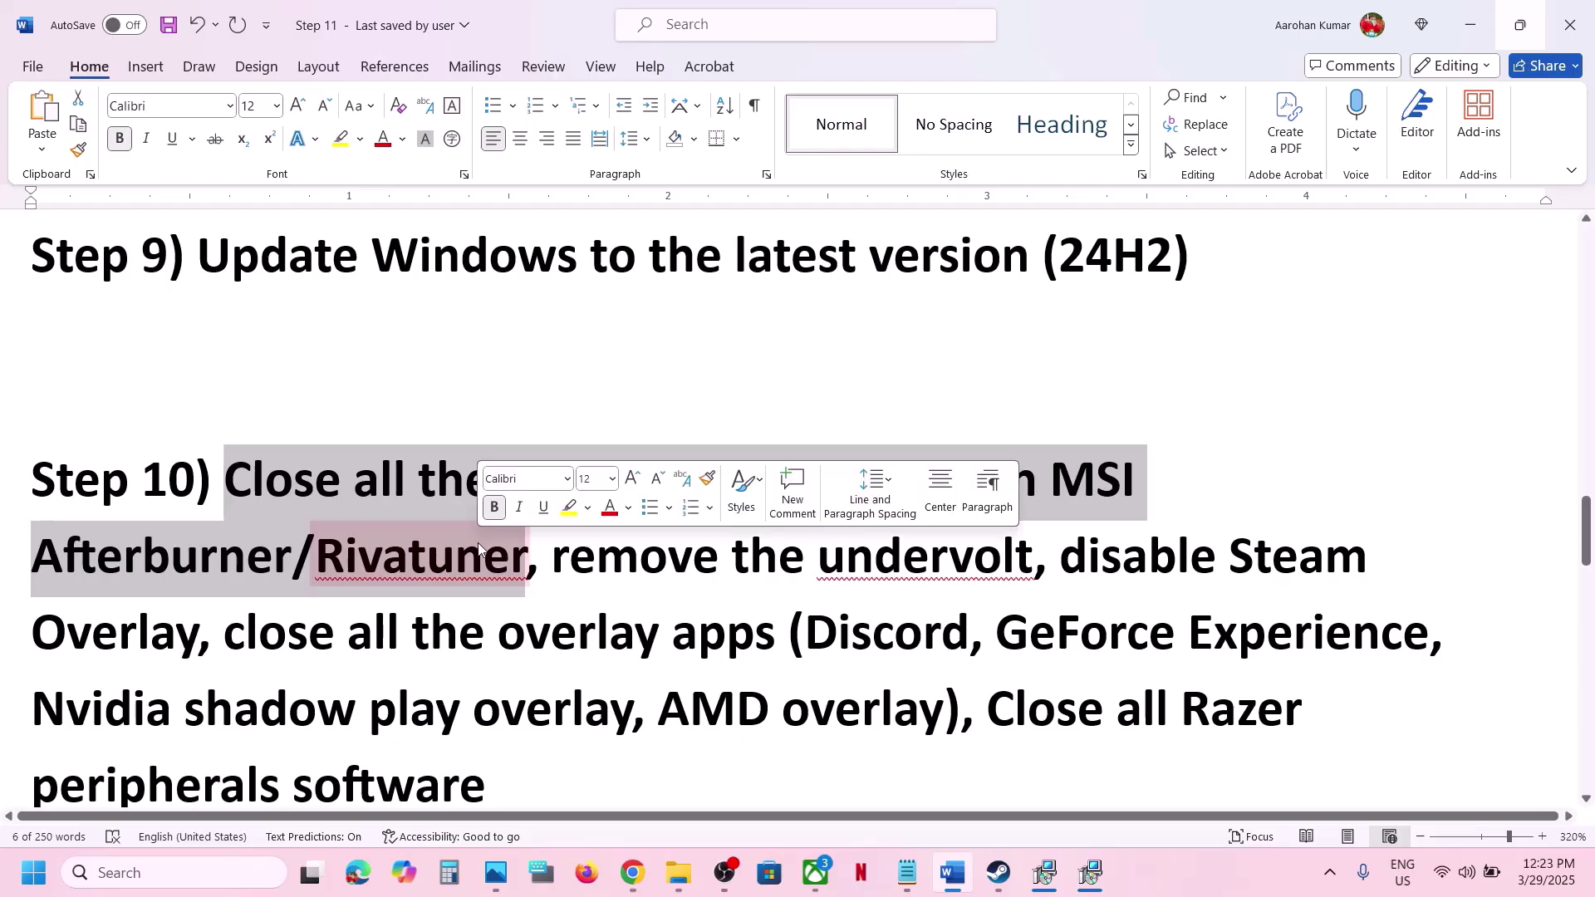
{"action": "left_click", "coordinate": [478, 549]}
{"action": "left_click_drag", "start_coordinate": [533, 492], "coordinate": [780, 502]}
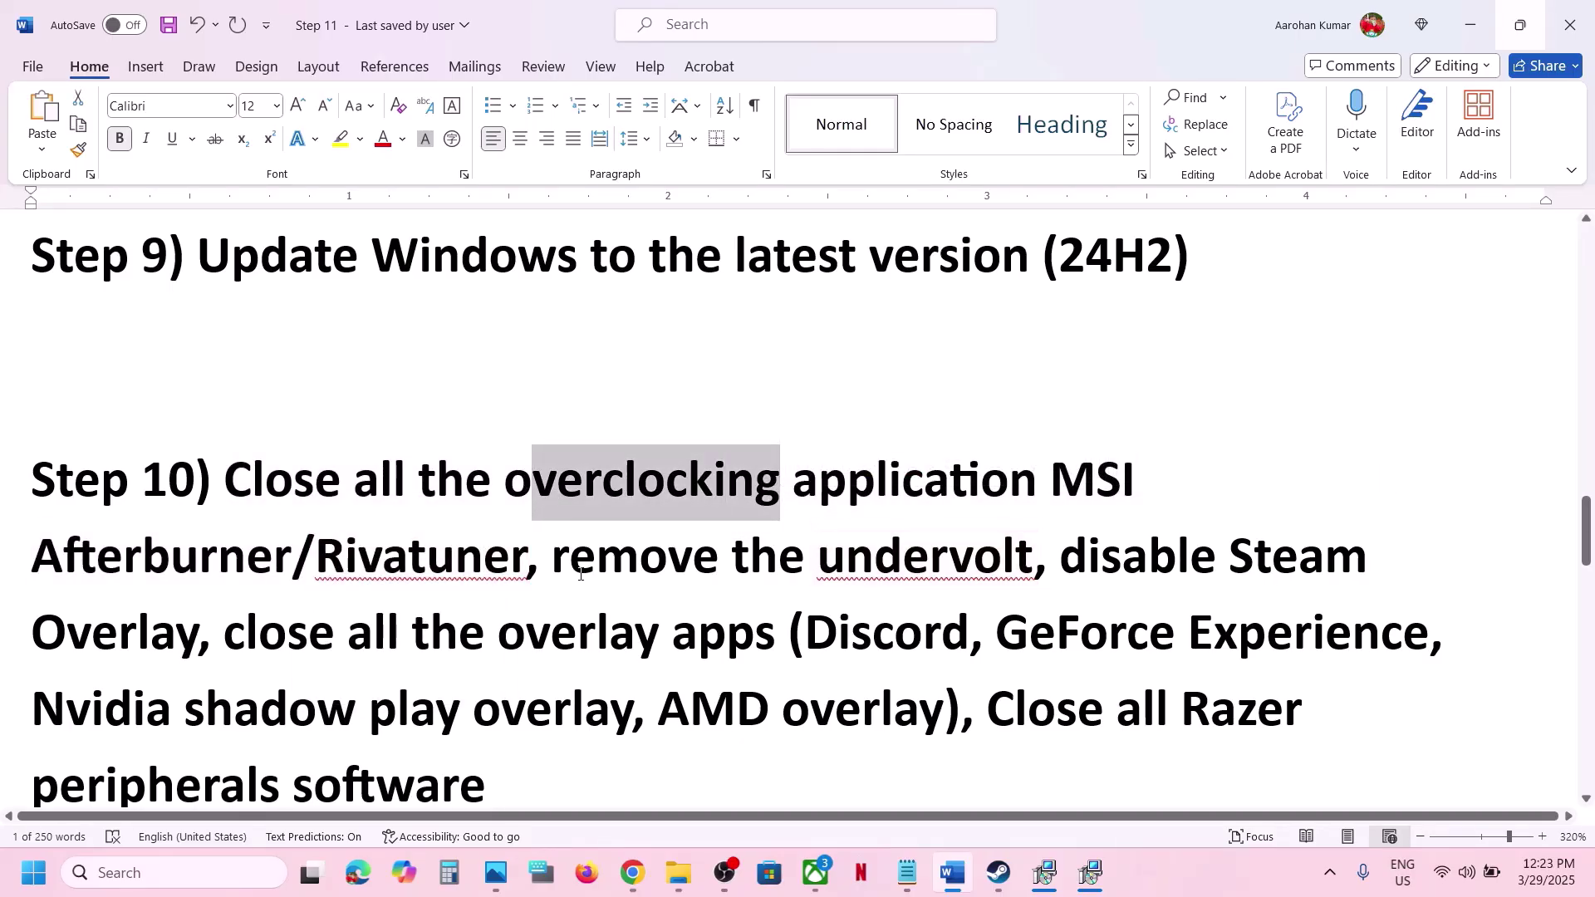
{"action": "left_click_drag", "start_coordinate": [552, 555], "coordinate": [1034, 557]}
{"action": "scroll", "coordinate": [1106, 430], "scroll_direction": "down", "scroll_amount": 1}
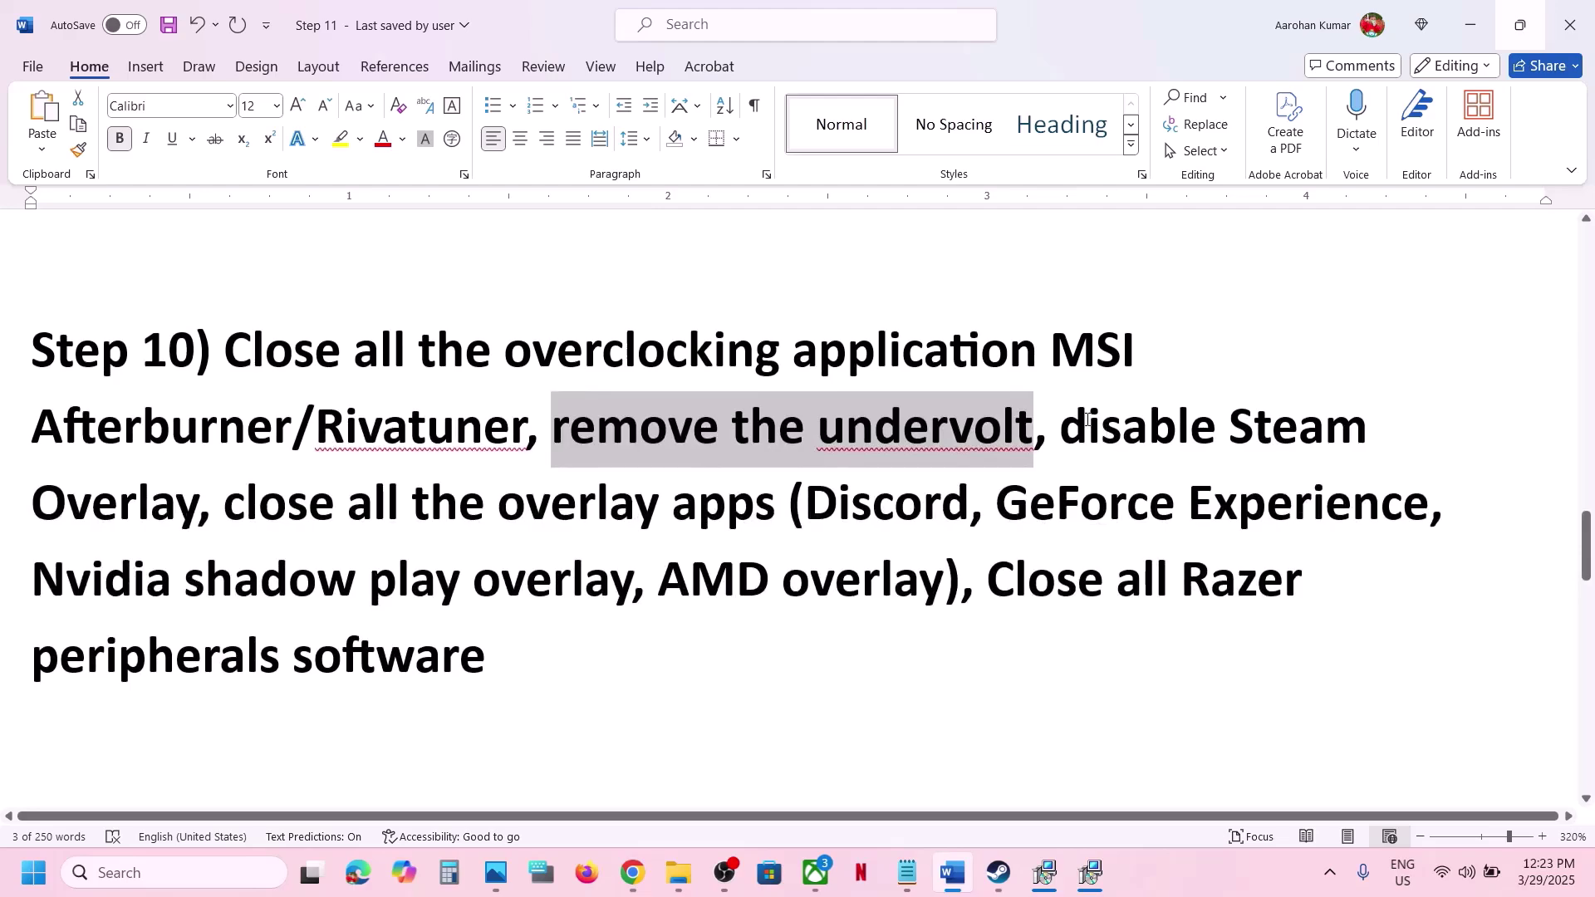
{"action": "left_click_drag", "start_coordinate": [1086, 430], "coordinate": [374, 507]}
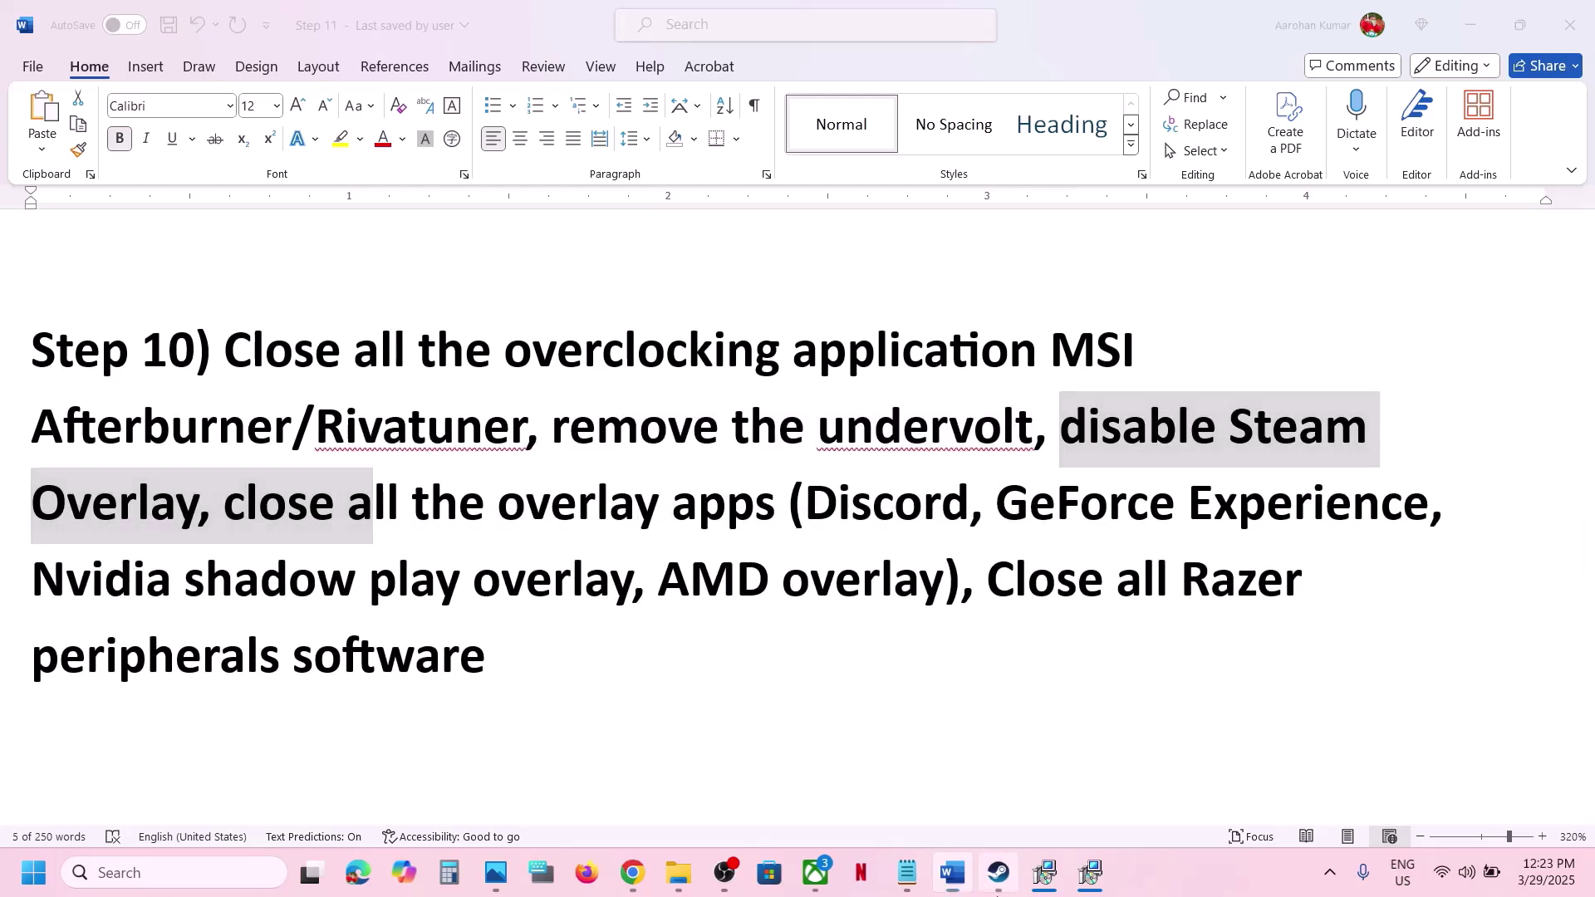
- Disable the in-game Steam Overlay in AI Limit's properties in Steam and close the properties window
{"action": "left_click", "coordinate": [999, 872]}
{"action": "right_click", "coordinate": [118, 291]}
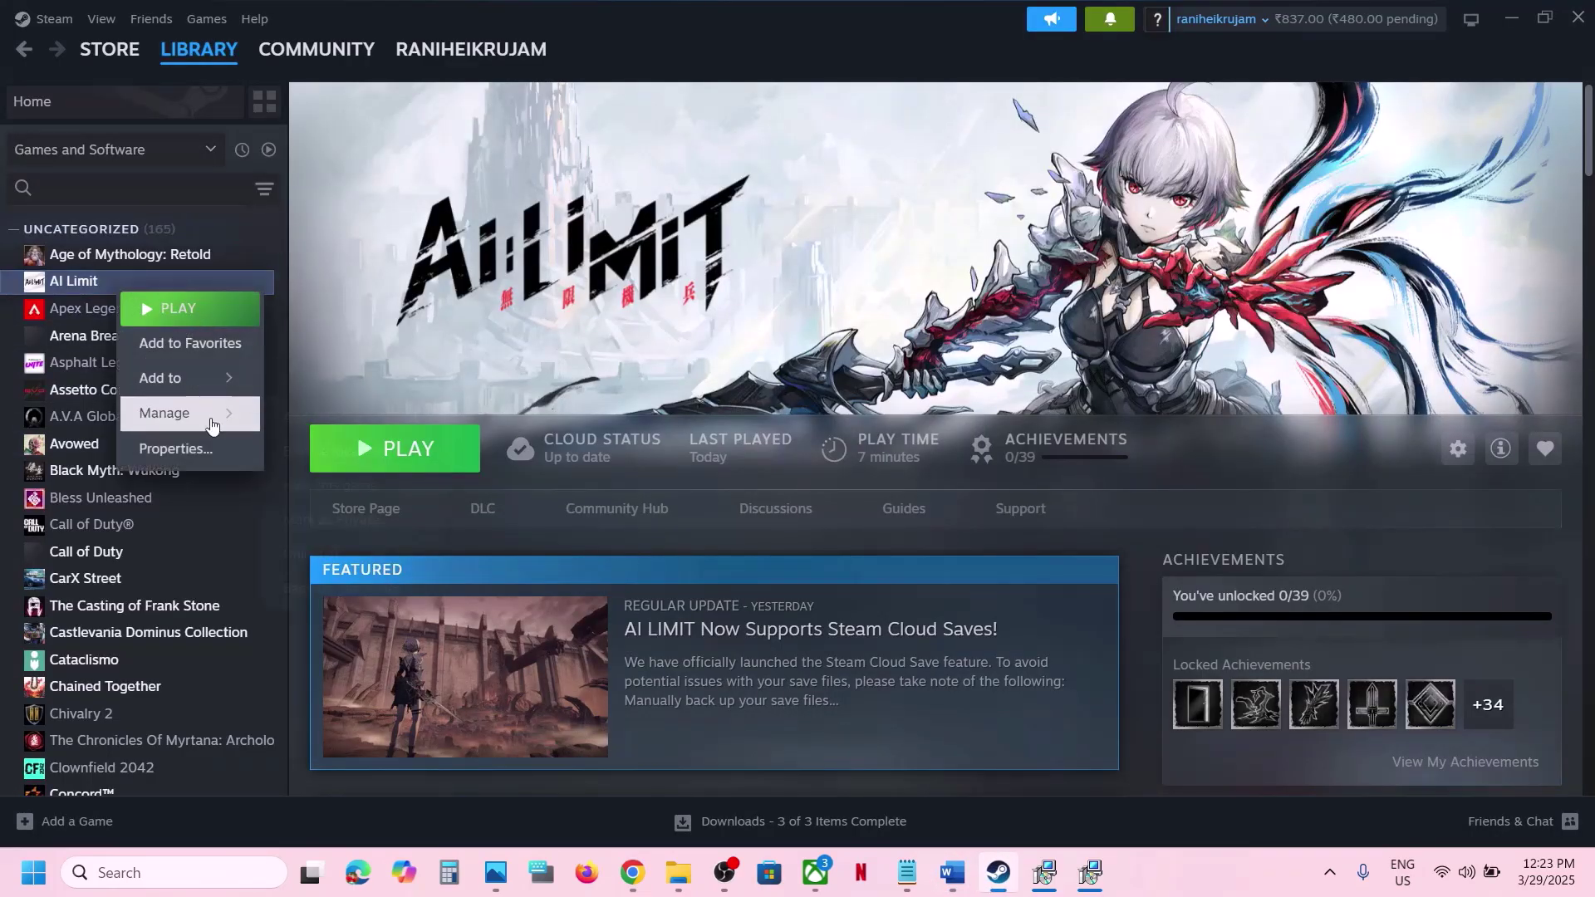
{"action": "left_click", "coordinate": [199, 450]}
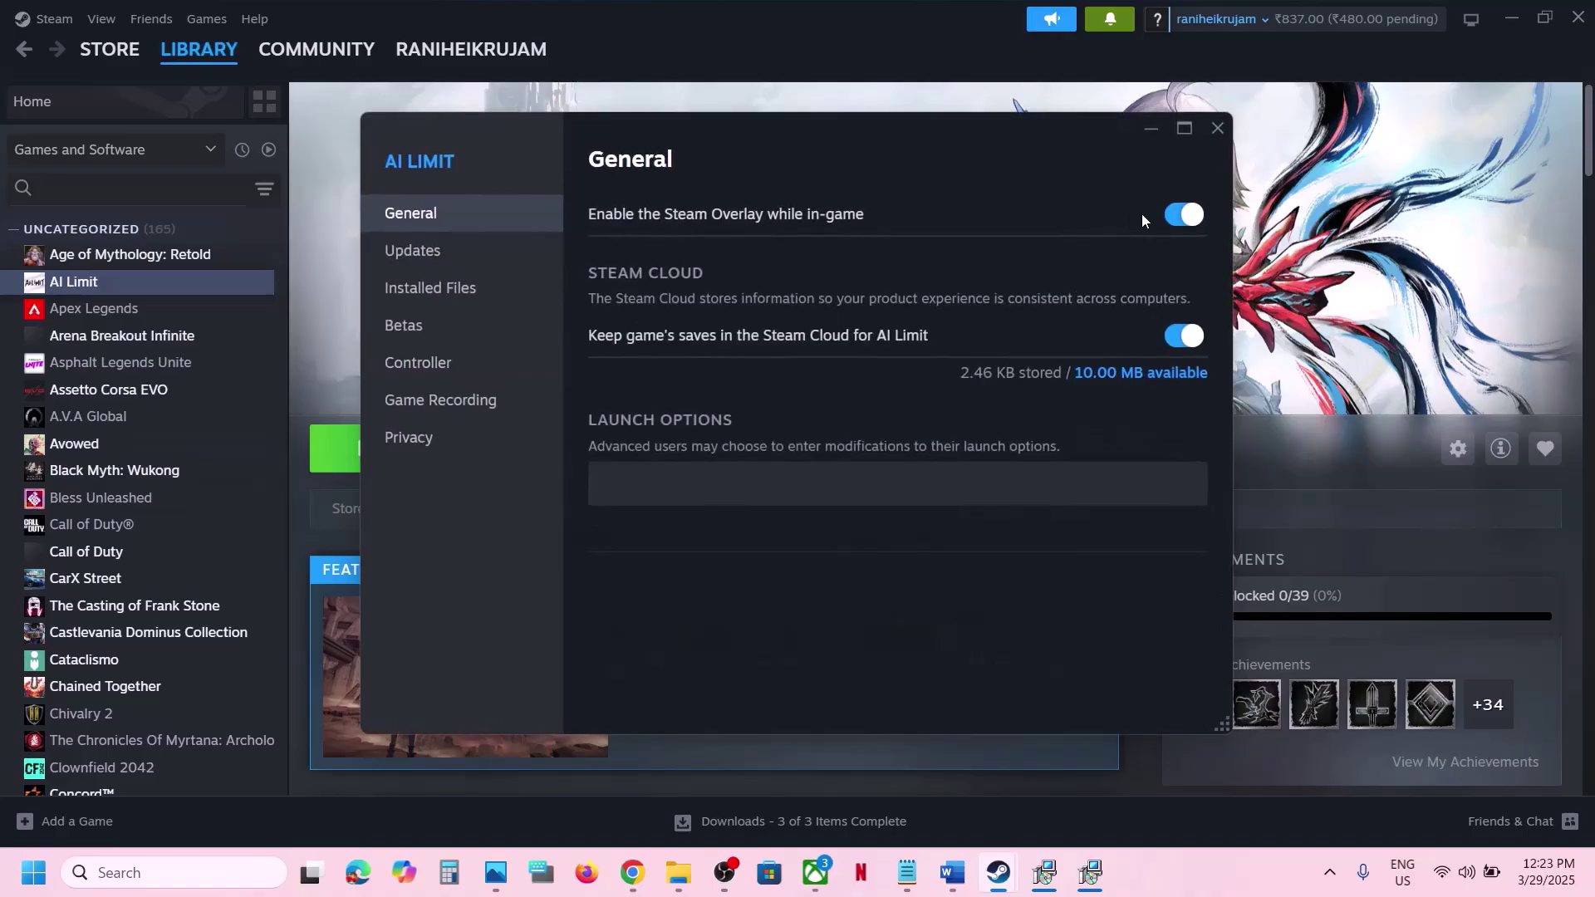
{"action": "left_click", "coordinate": [1181, 214]}
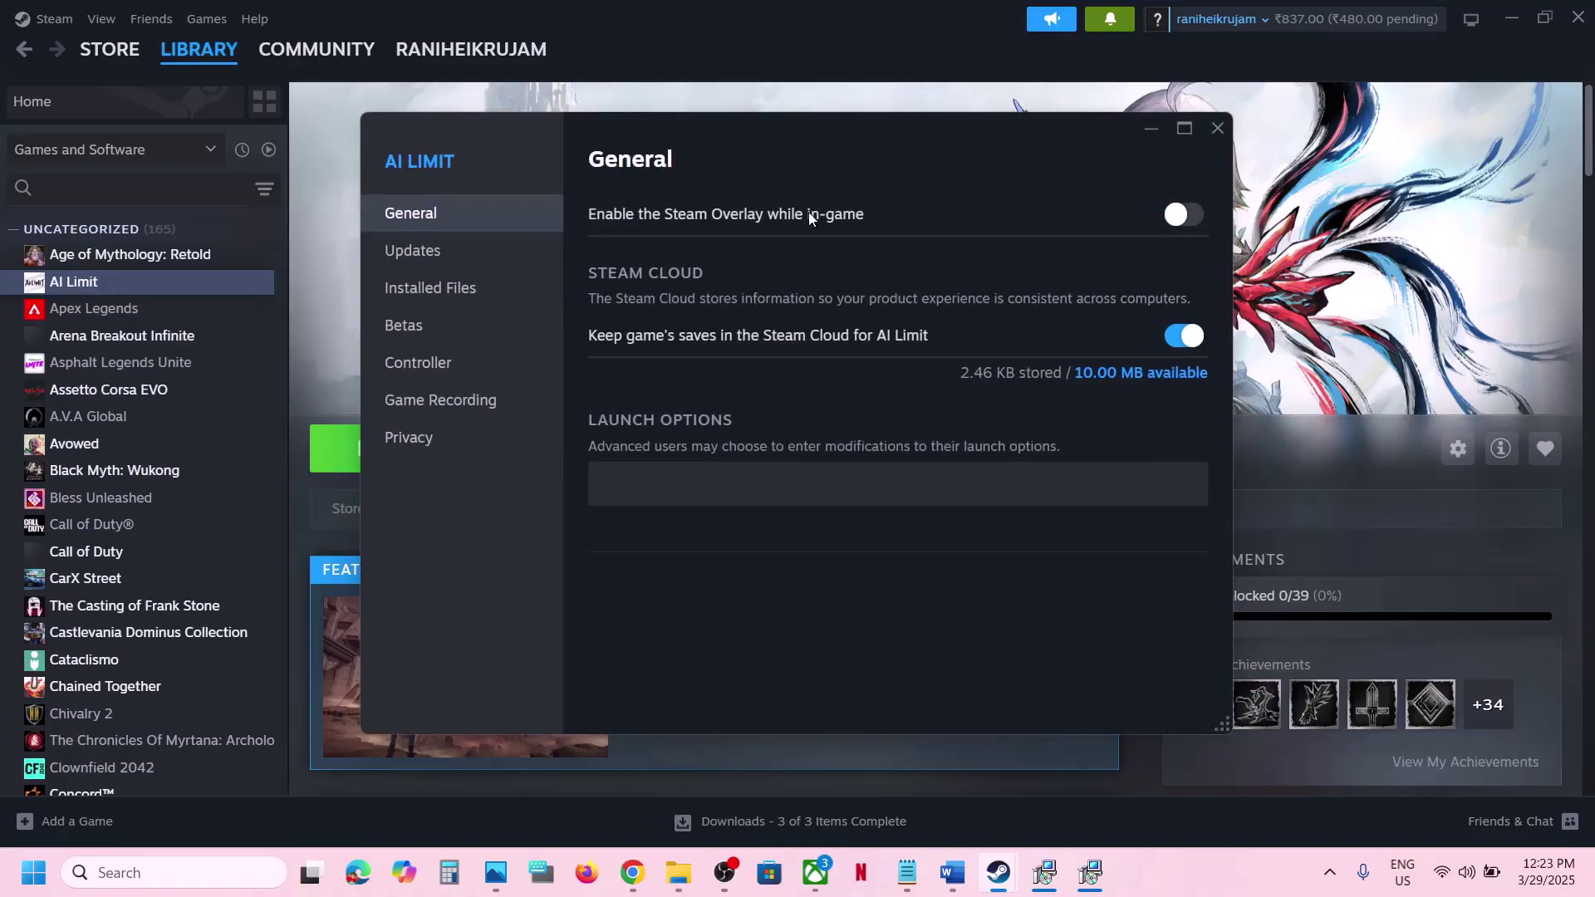
{"action": "left_click", "coordinate": [1223, 133]}
- Return to the Word document and highlight the Step 10 parts about closing overlay apps such as Discord and GeForce Experience
{"action": "left_click", "coordinate": [956, 872]}
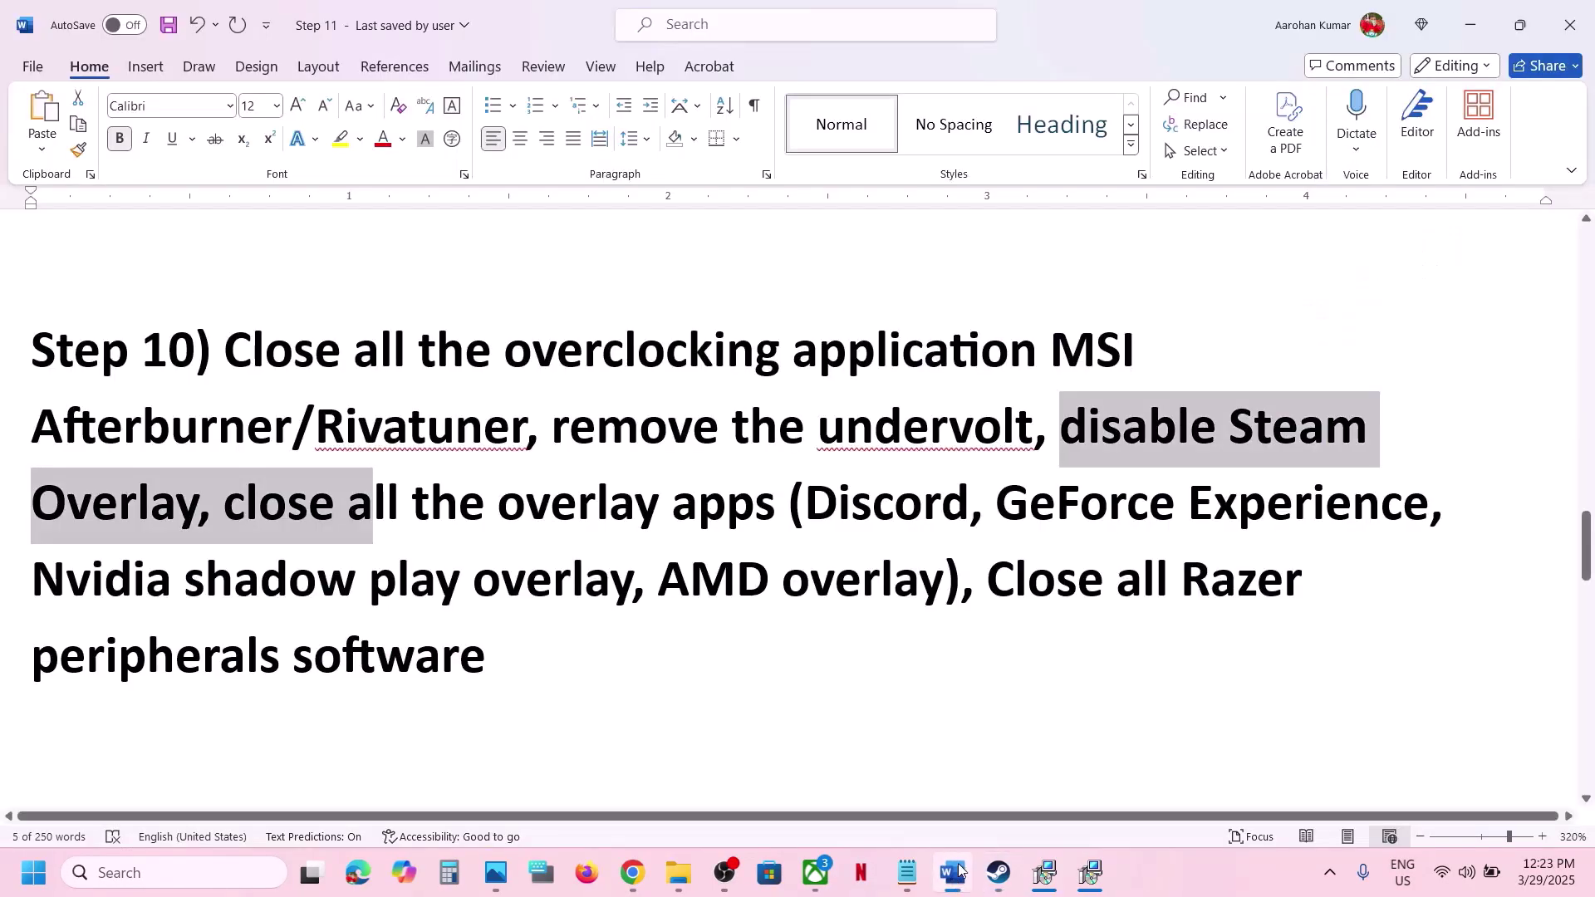
{"action": "left_click_drag", "start_coordinate": [804, 502], "coordinate": [1289, 502]}
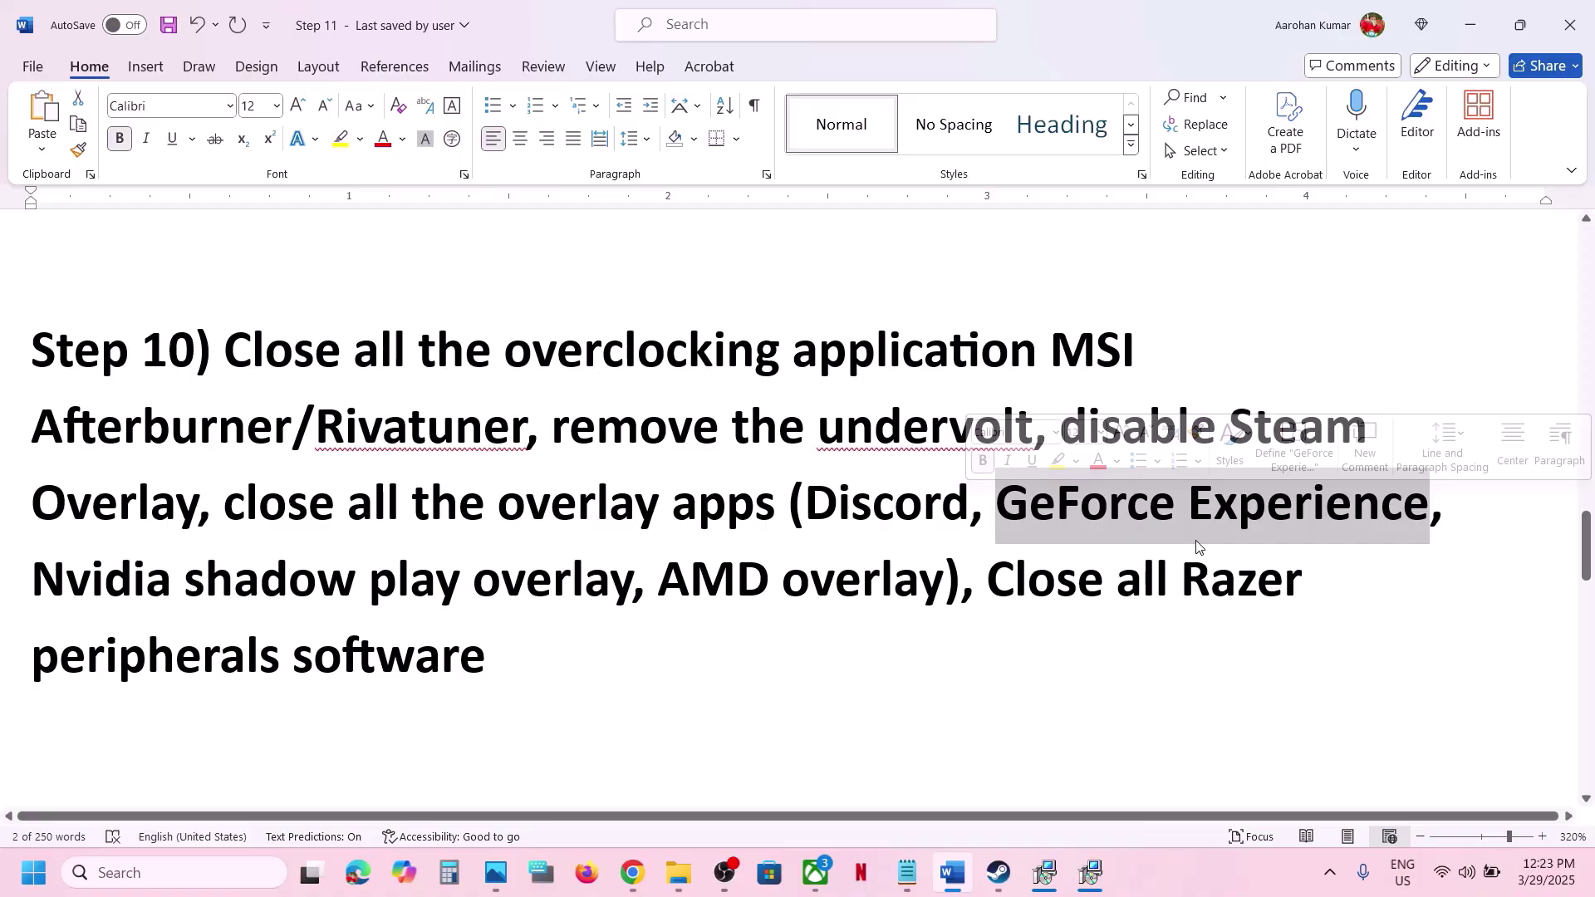
{"action": "left_click_drag", "start_coordinate": [216, 508], "coordinate": [775, 504]}
- Go to Step 11 in the Word document and highlight "Increase the Virtual Memory"
{"action": "scroll", "coordinate": [684, 598], "scroll_direction": "down", "scroll_amount": 5}
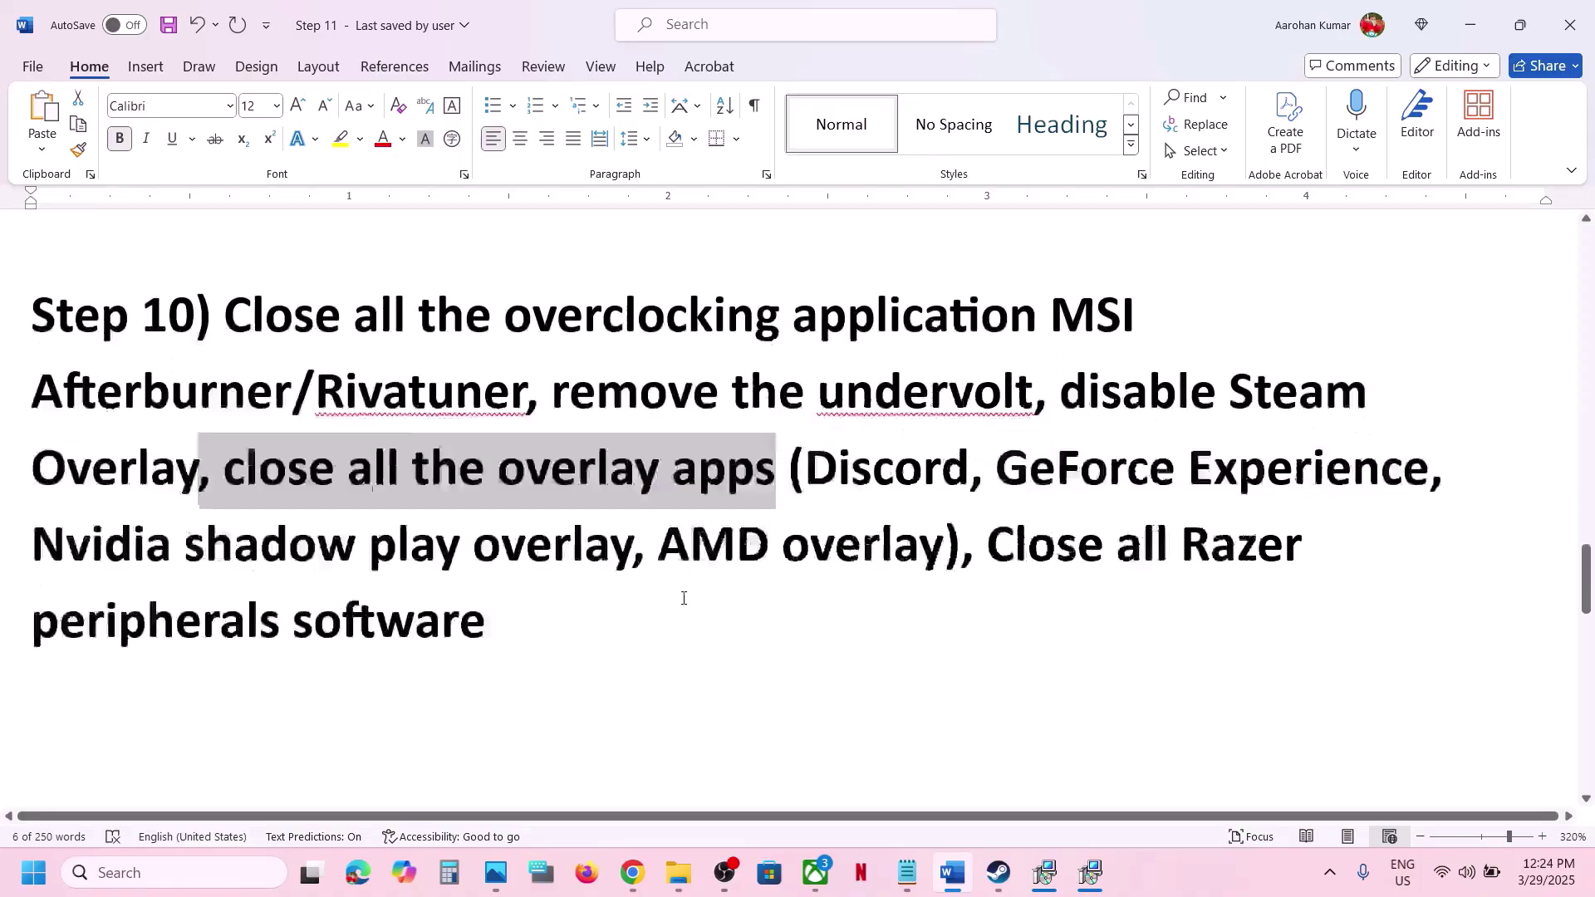
{"action": "scroll", "coordinate": [683, 598], "scroll_direction": "down", "scroll_amount": 1}
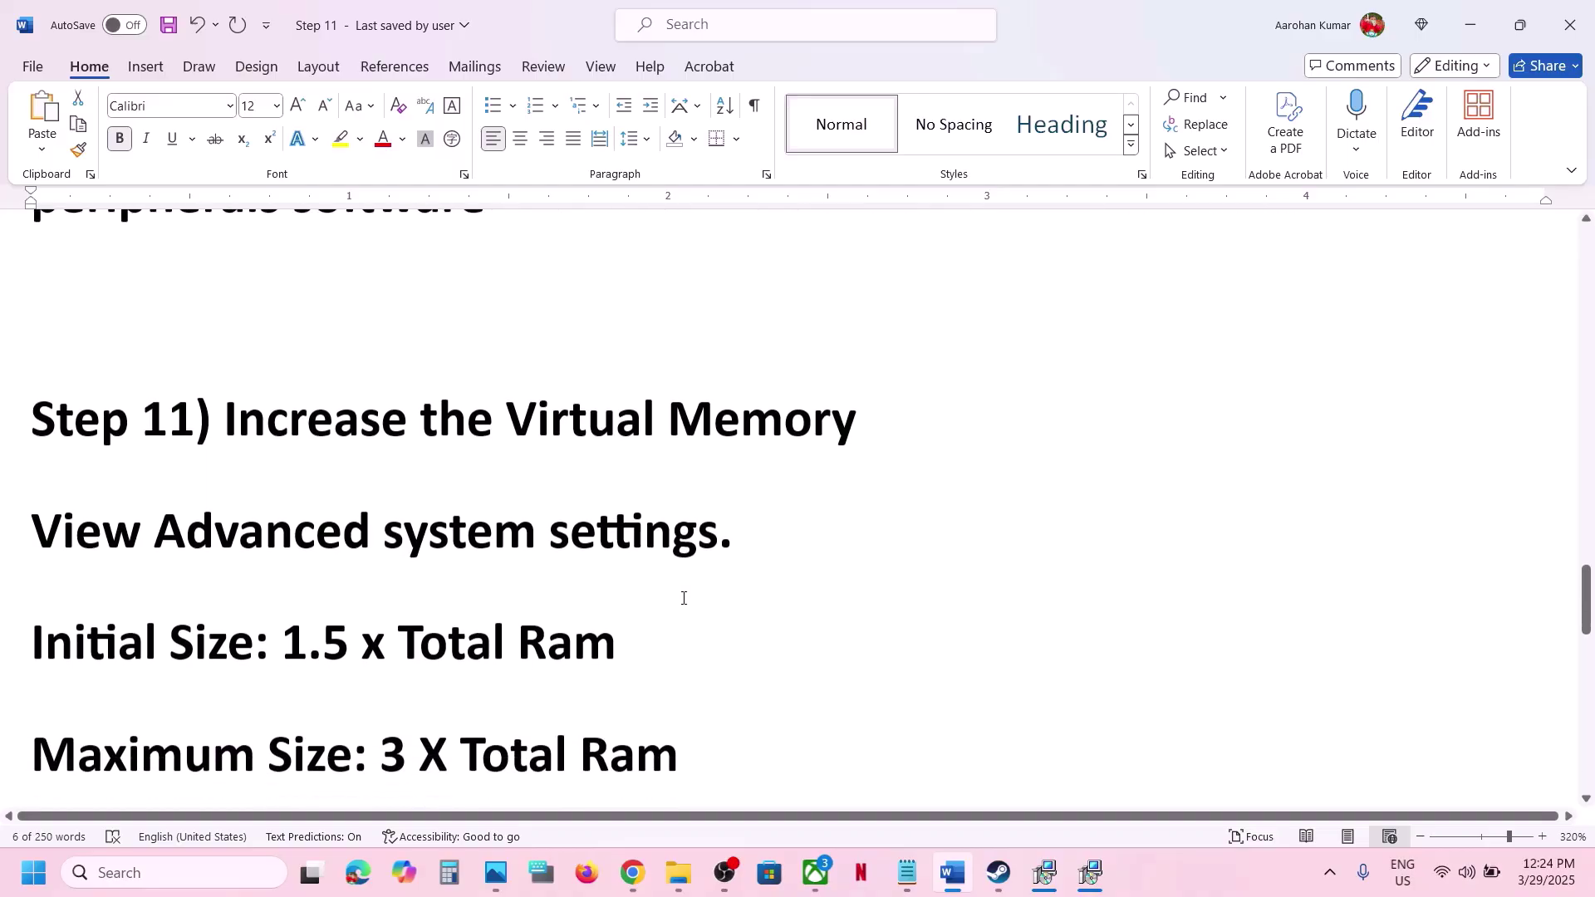
{"action": "left_click_drag", "start_coordinate": [224, 419], "coordinate": [864, 420]}
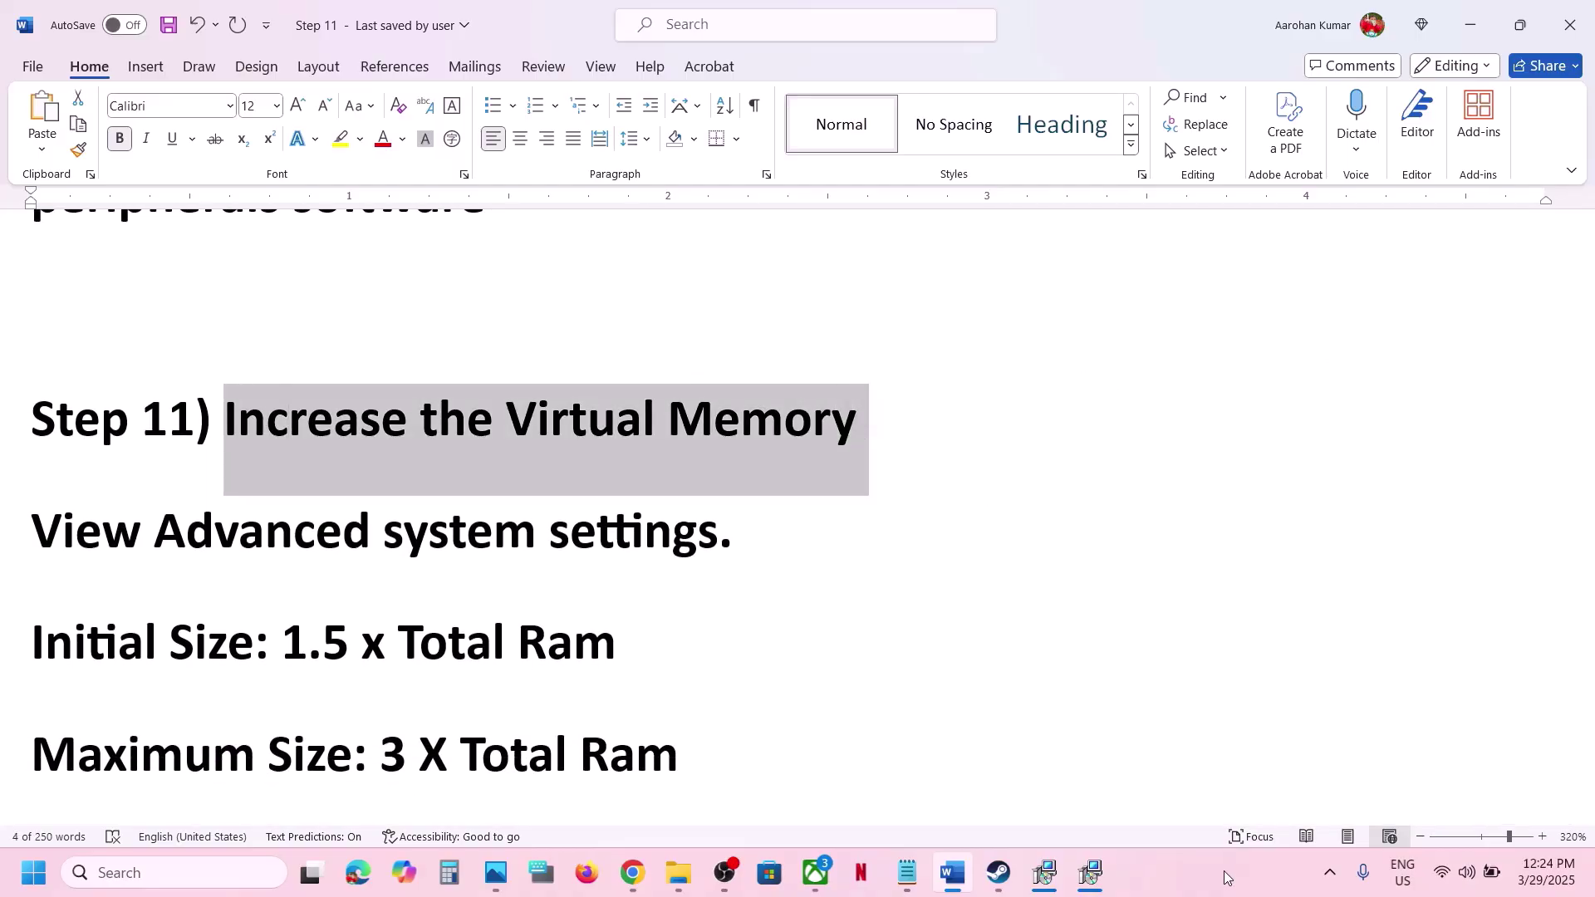
{"action": "left_click", "coordinate": [1223, 870]}
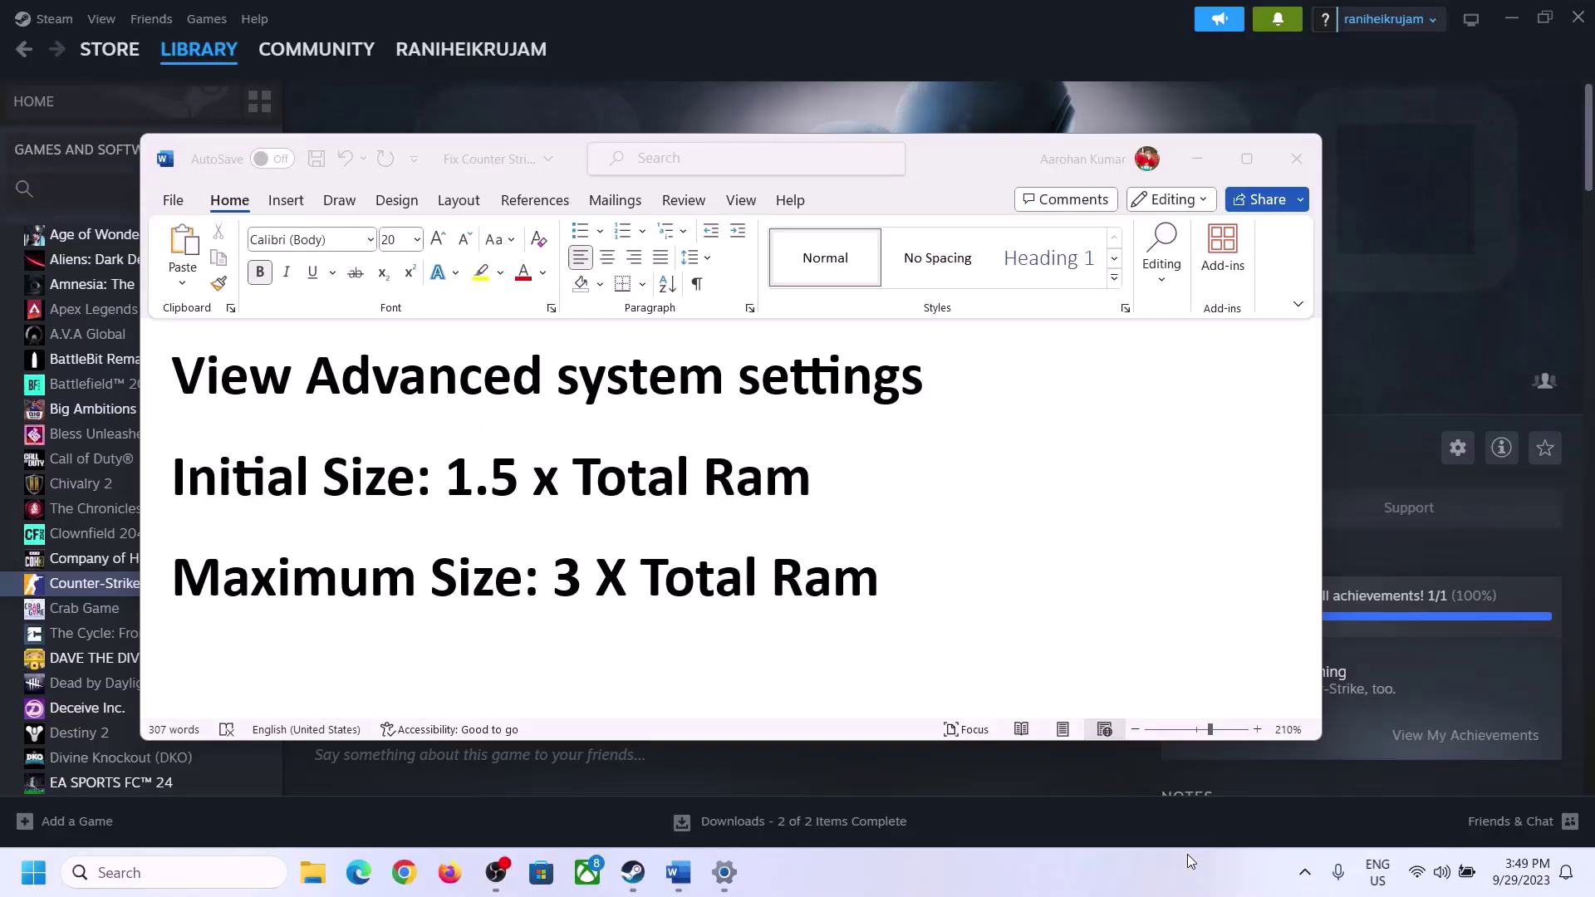
- Copy "View Advanced system settings" from the Word document, search Windows for it and open the matching Control Panel result
{"action": "left_click", "coordinate": [212, 382]}
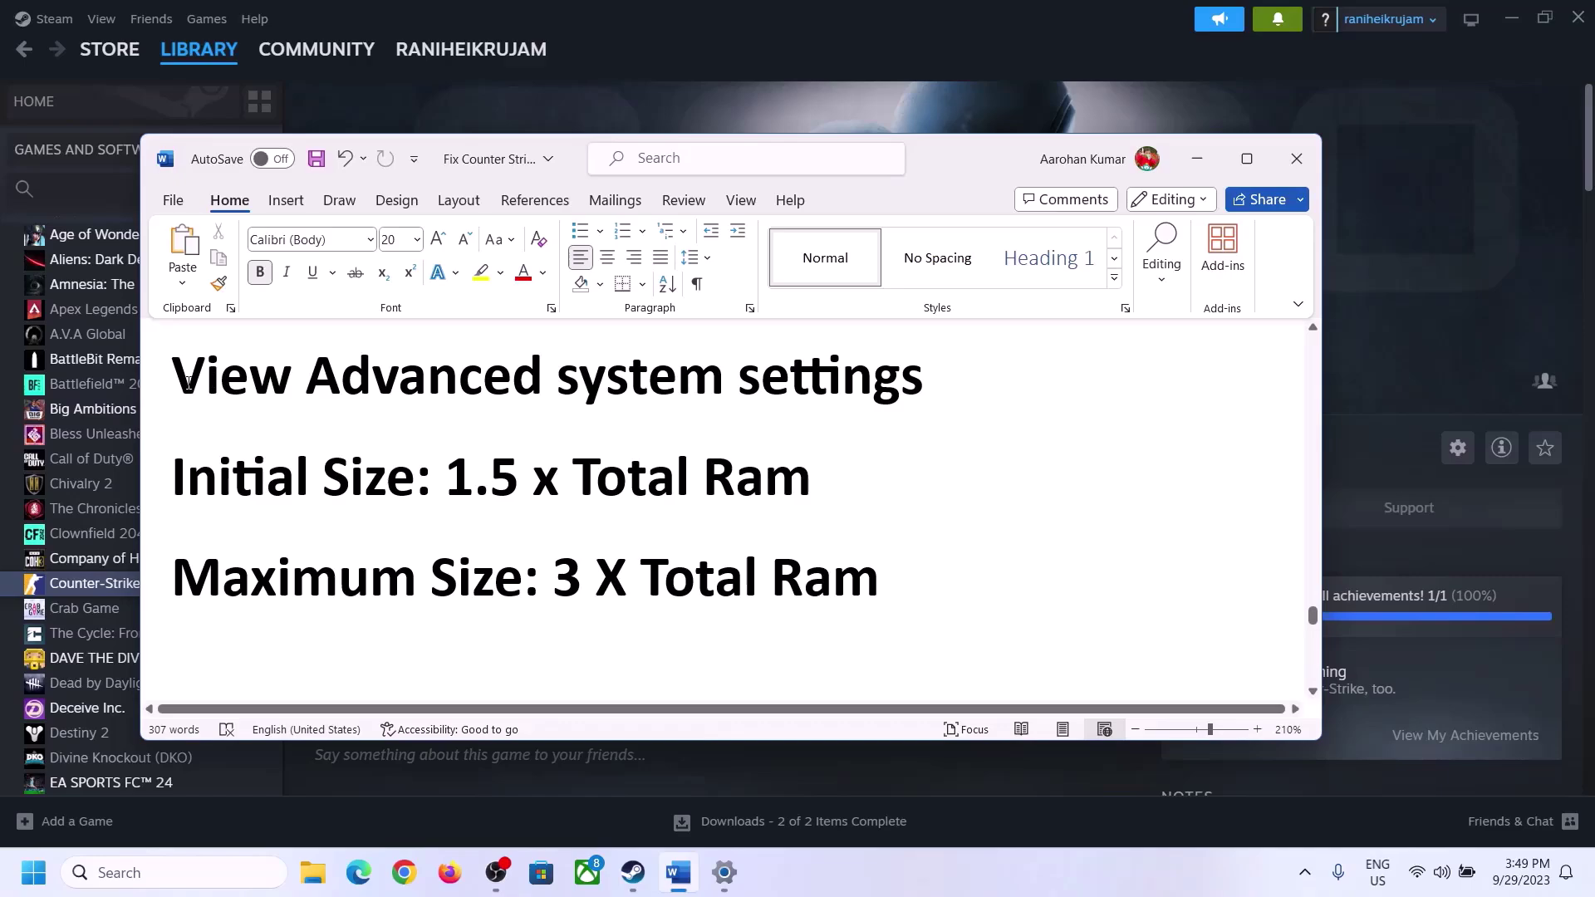
{"action": "left_click_drag", "start_coordinate": [189, 382], "coordinate": [886, 394]}
{"action": "key", "text": "ctrl+c"}
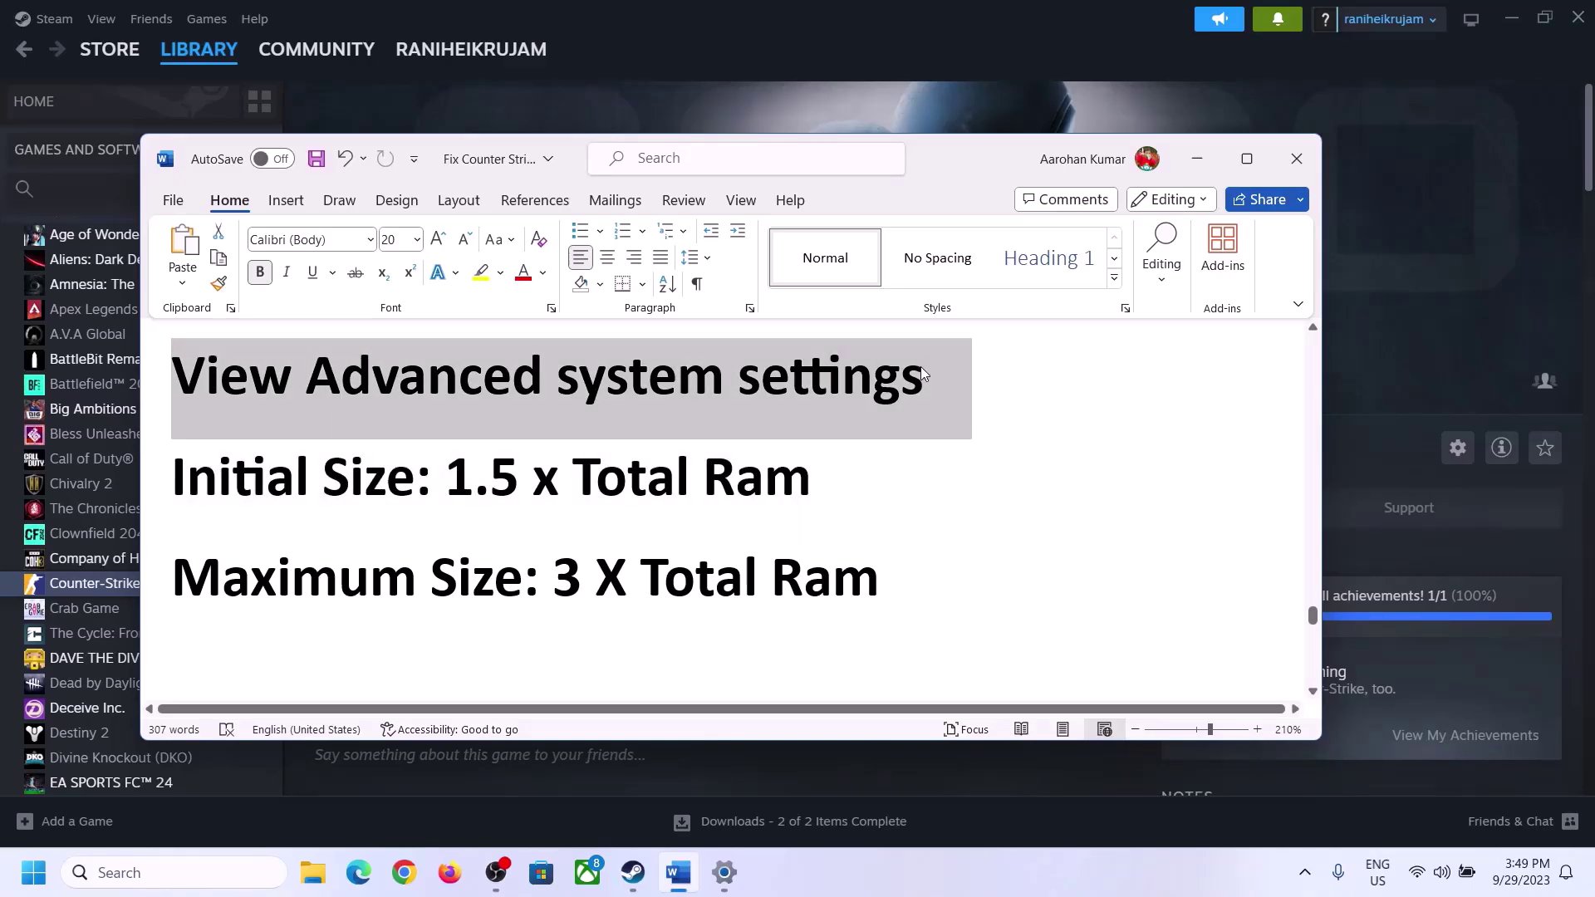
{"action": "left_click", "coordinate": [189, 872]}
{"action": "key", "text": "ctrl+v"}
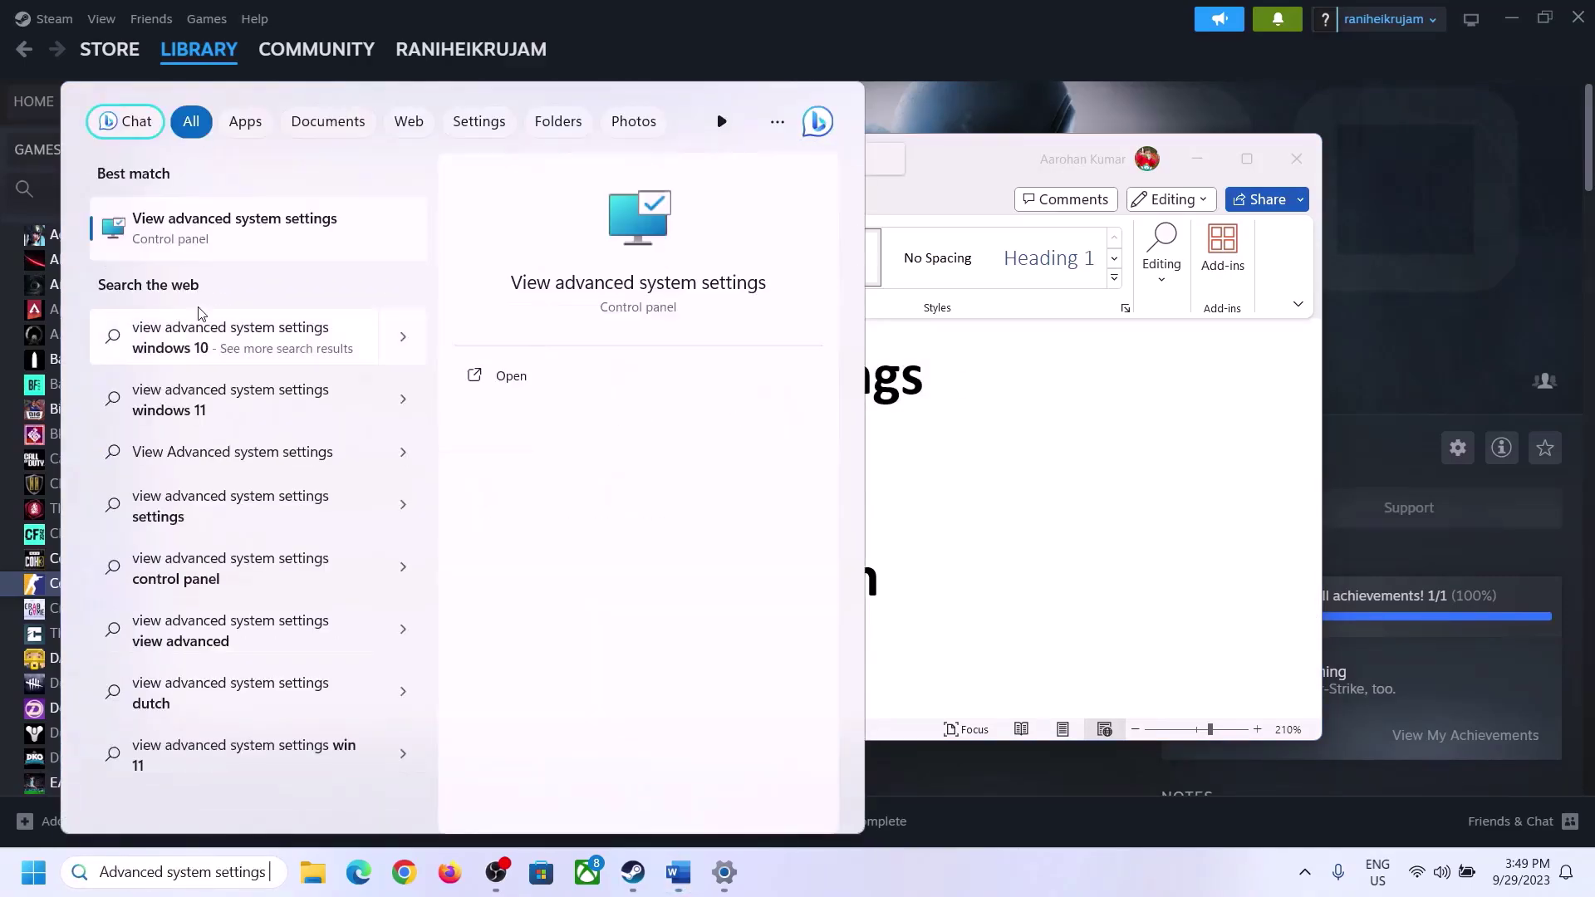
{"action": "left_click", "coordinate": [224, 242]}
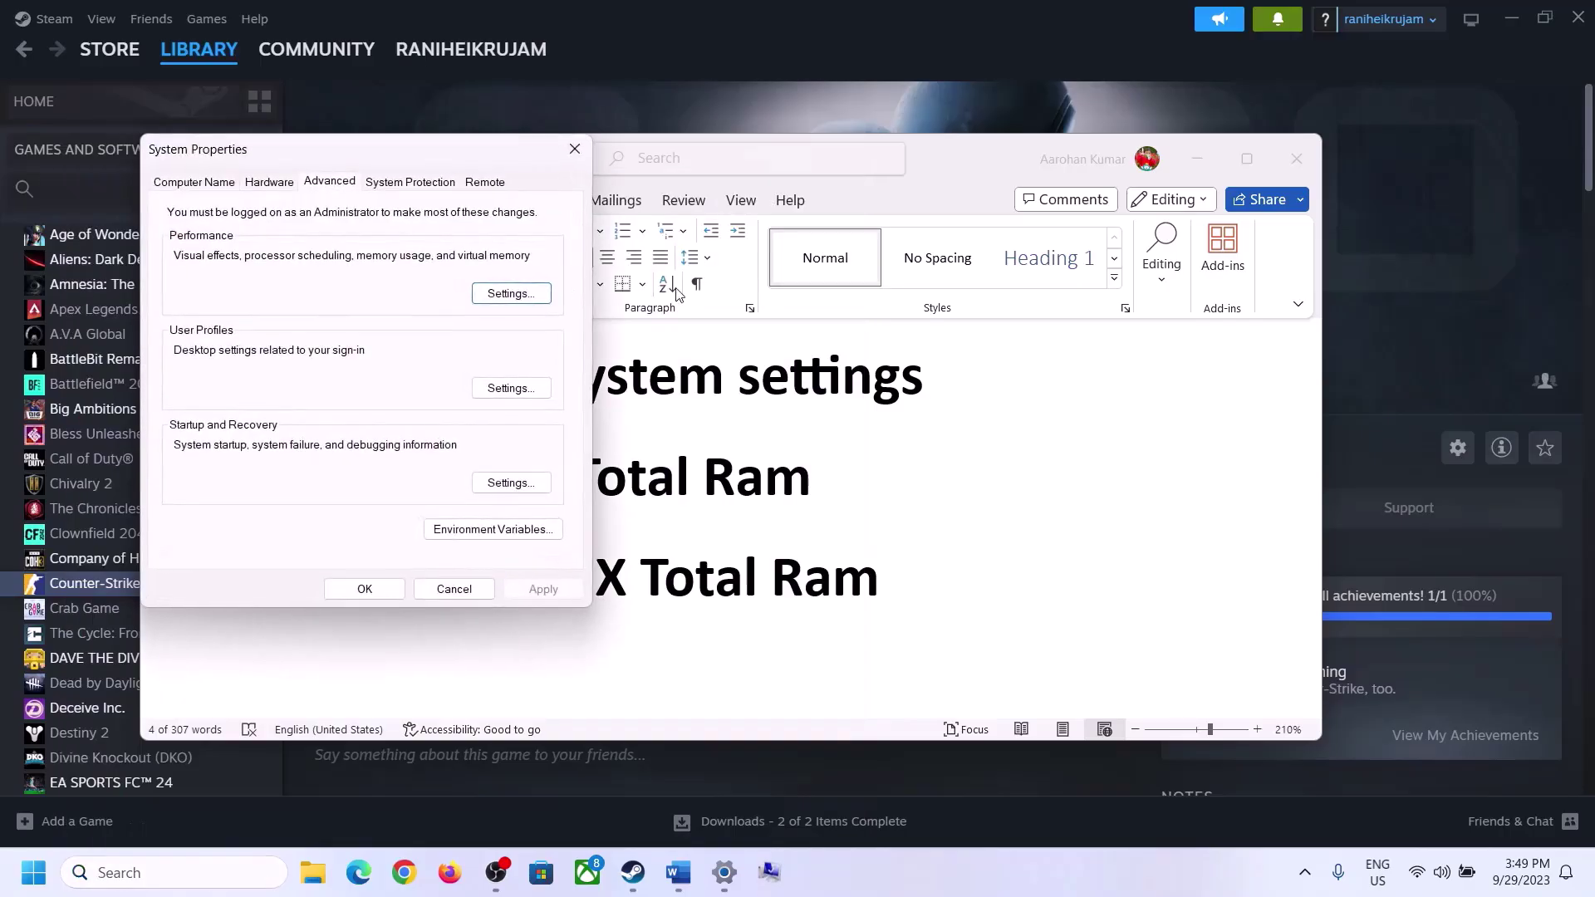
{"action": "left_click_drag", "start_coordinate": [332, 159], "coordinate": [713, 292]}
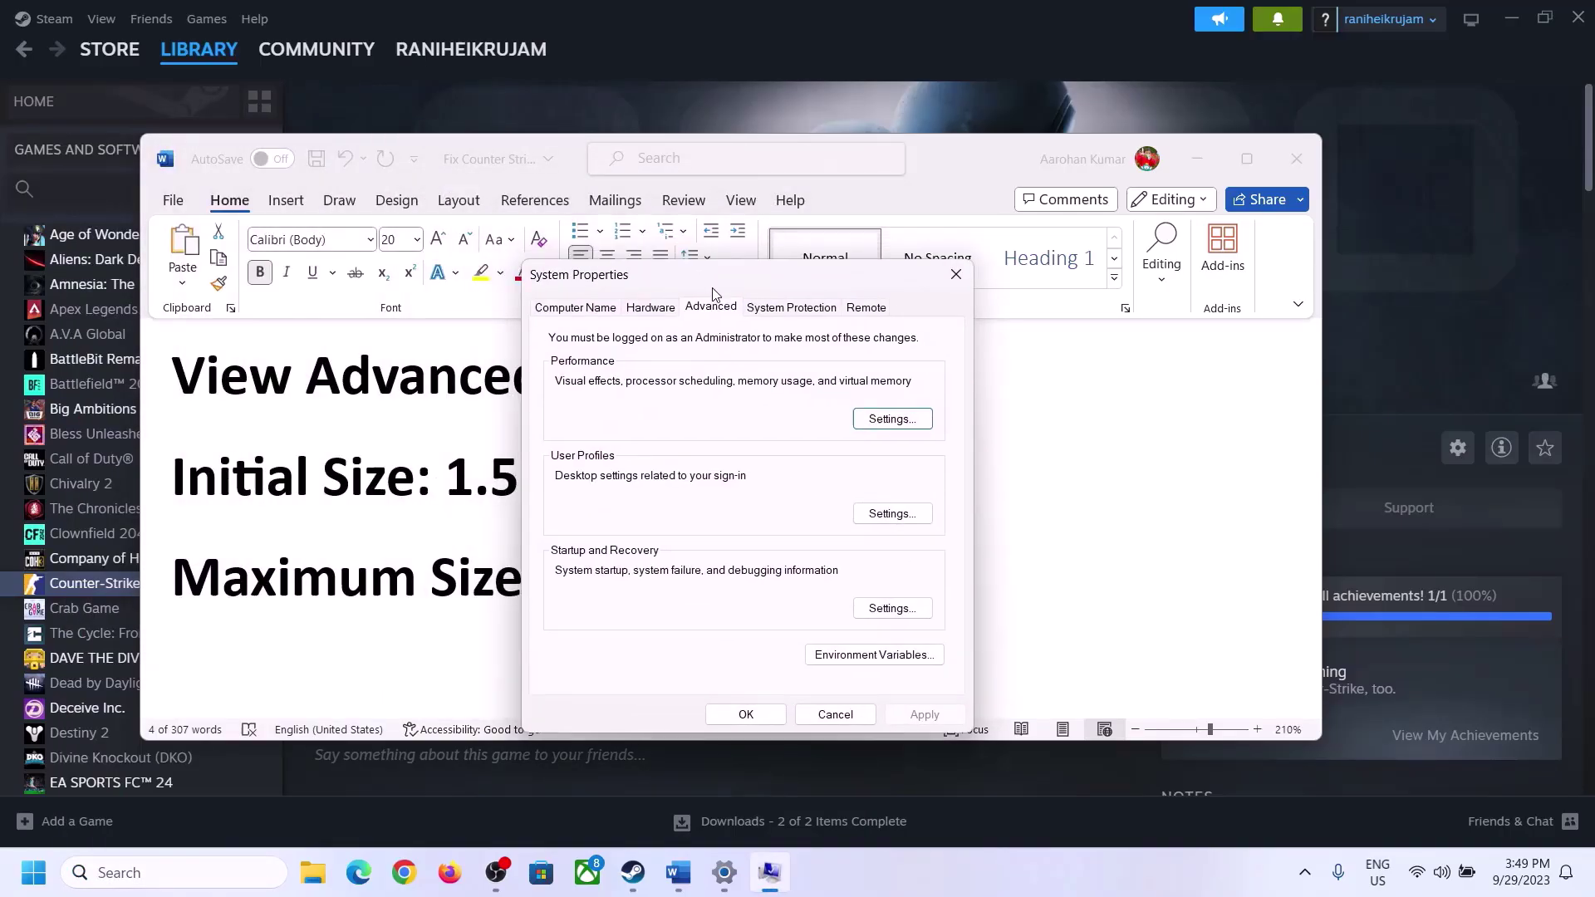
- In the performance options' virtual memory settings, turn off automatic paging file management and choose a custom size for drive C
{"action": "left_click", "coordinate": [886, 425]}
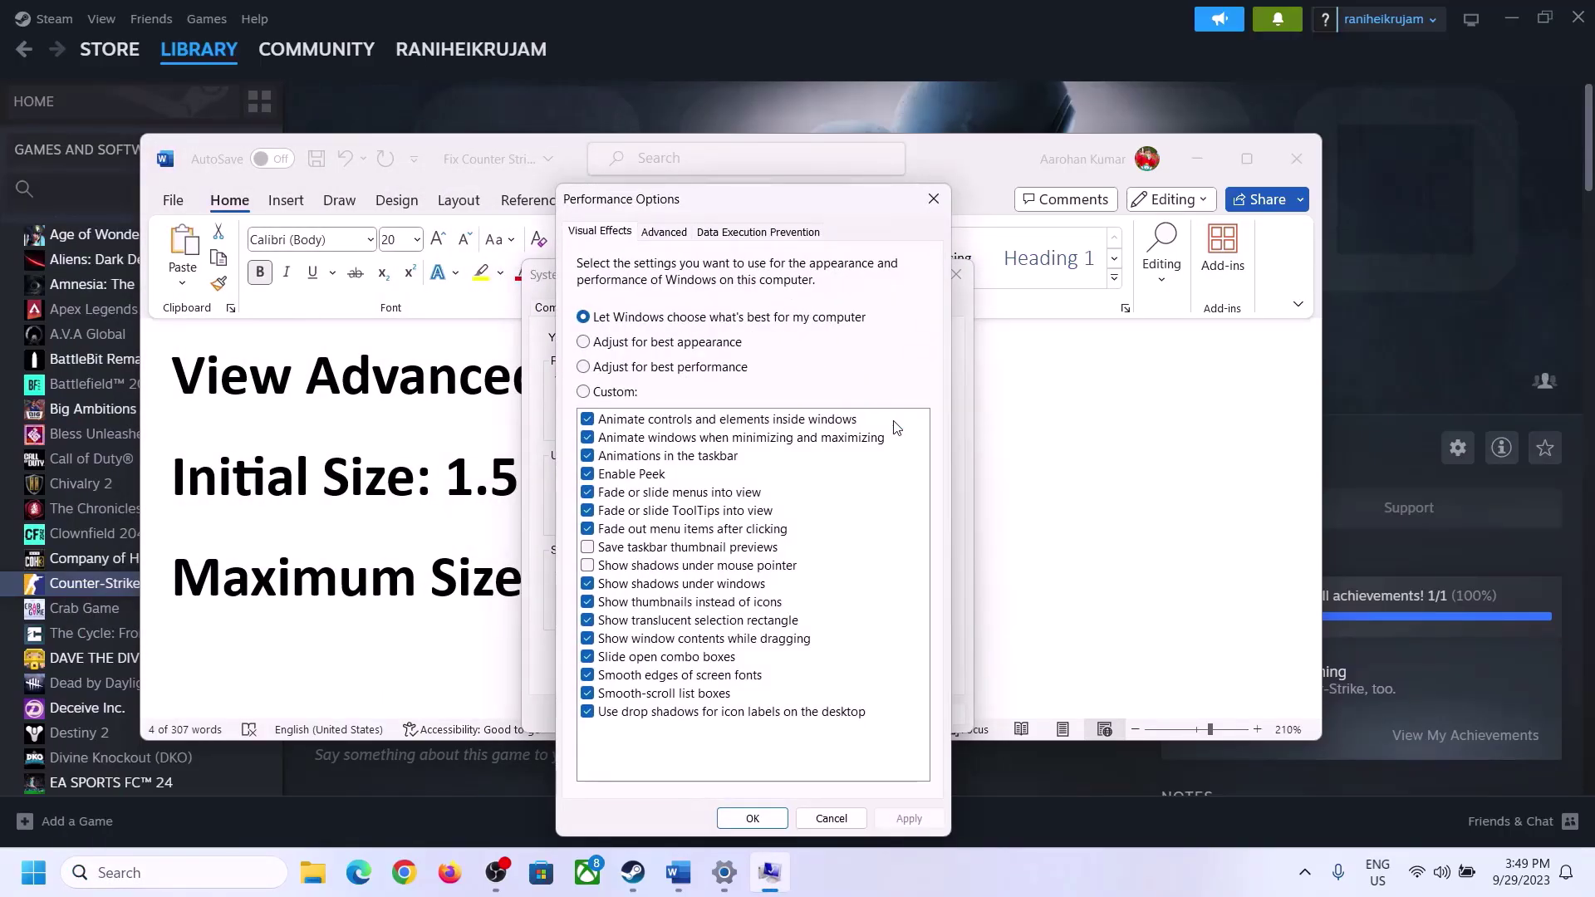
{"action": "left_click", "coordinate": [664, 235]}
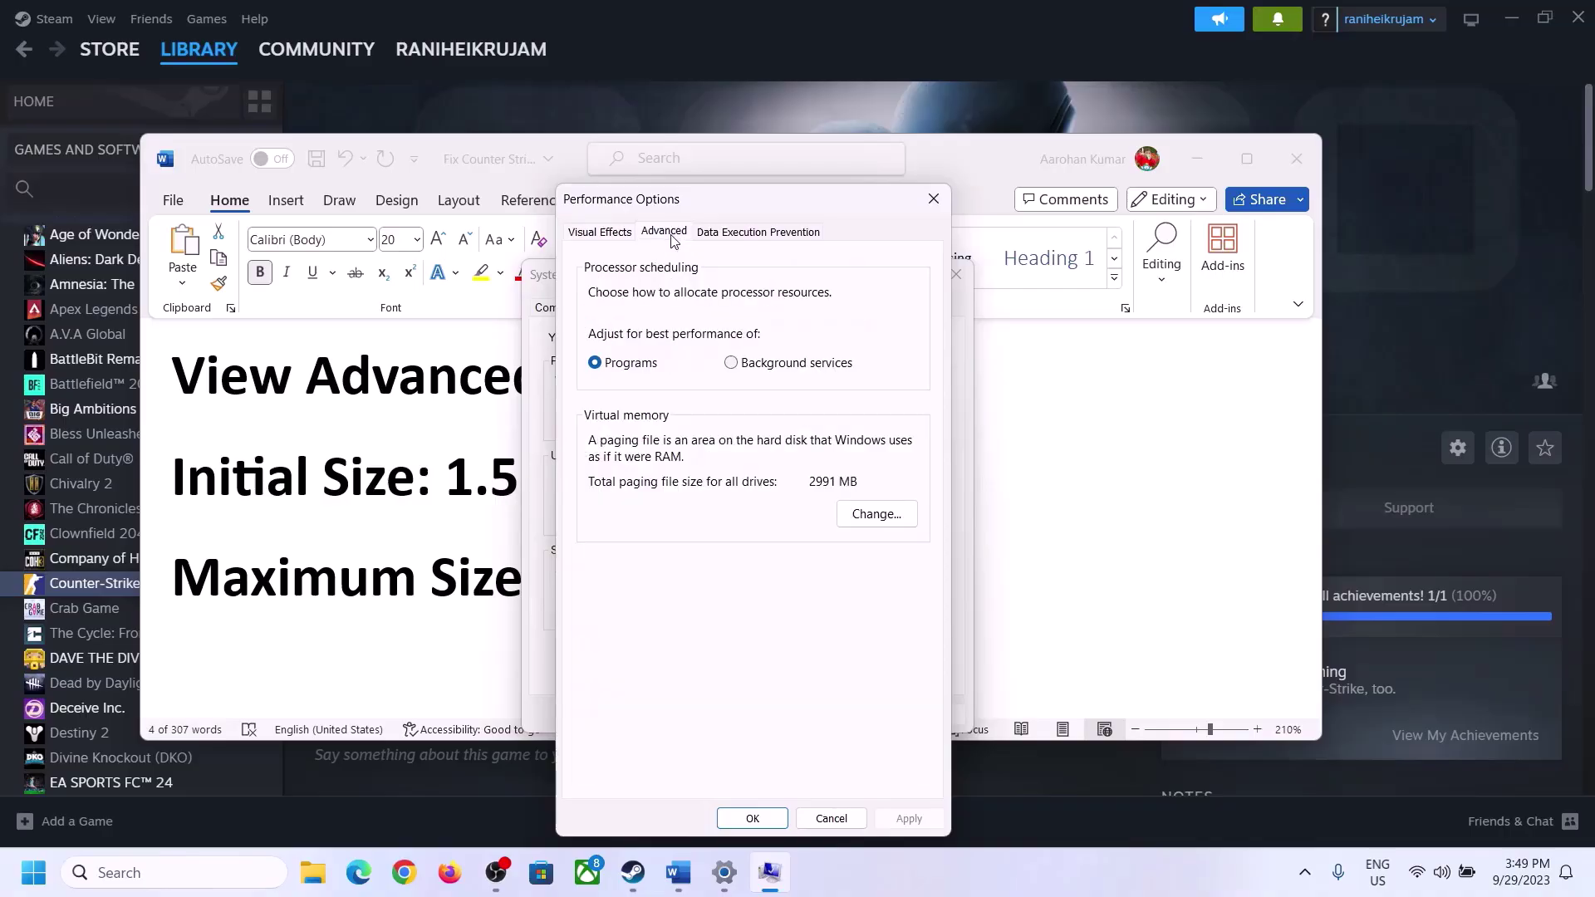
{"action": "left_click", "coordinate": [880, 515]}
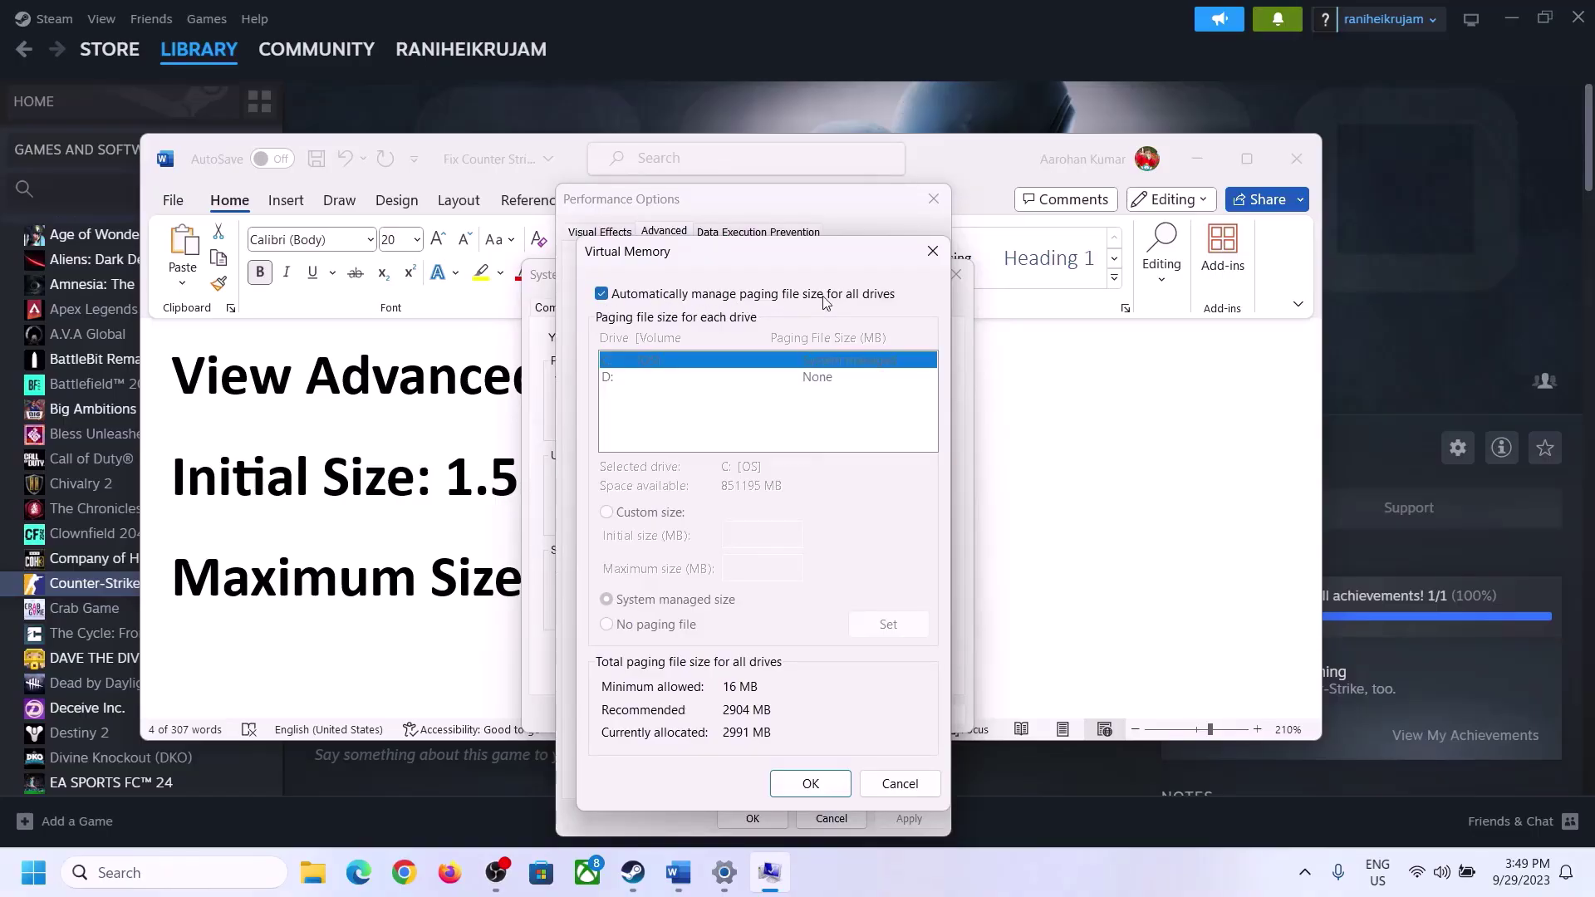
{"action": "left_click", "coordinate": [601, 295]}
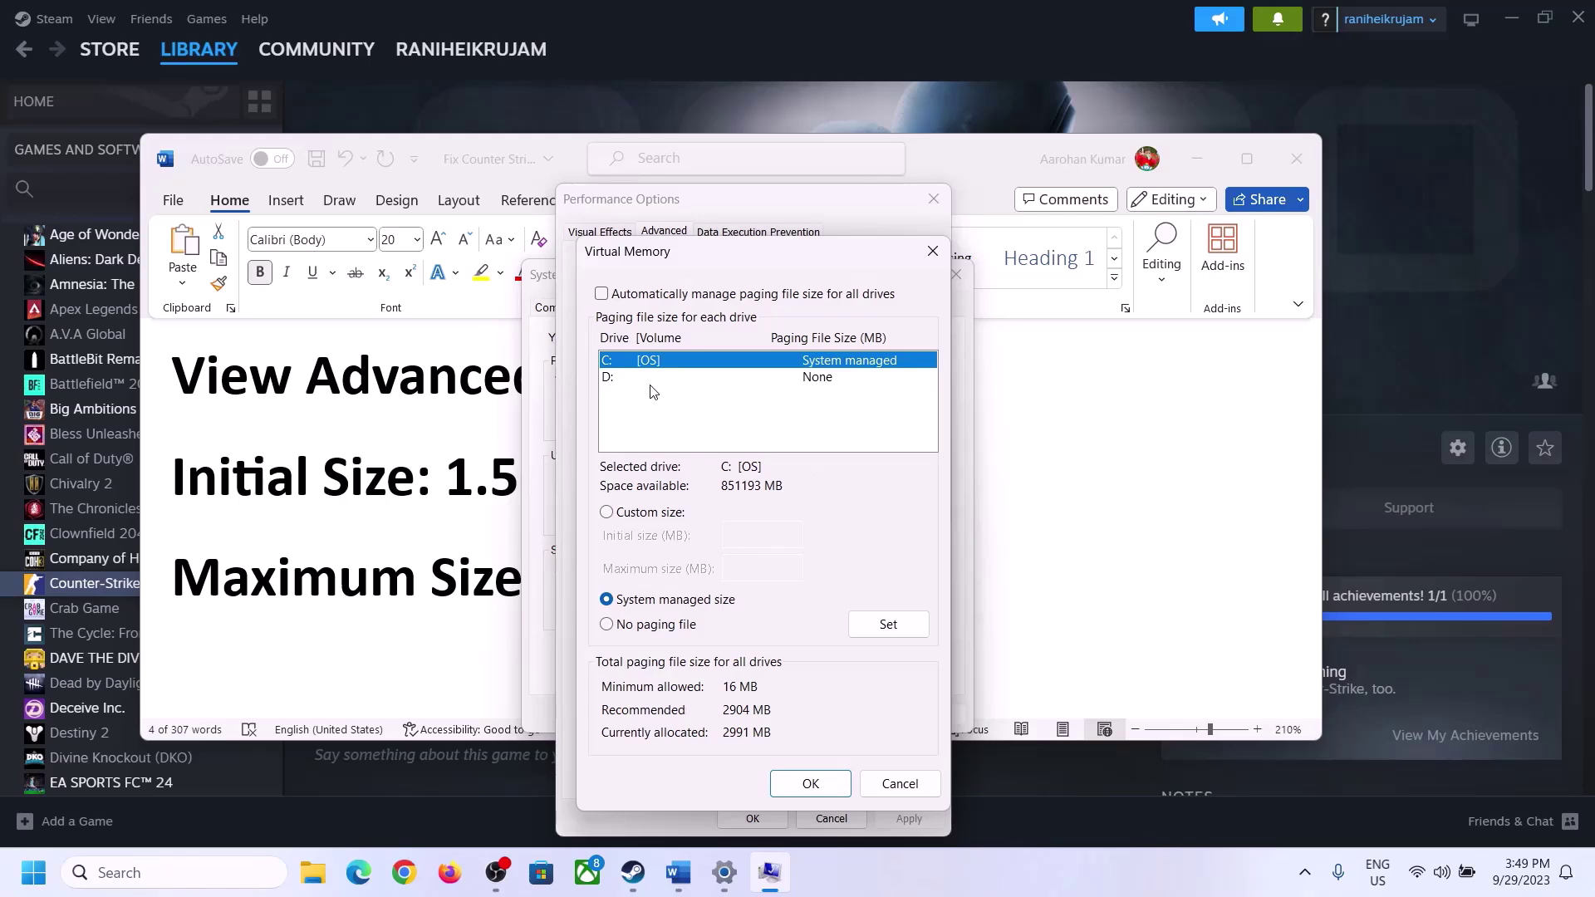
{"action": "left_click", "coordinate": [607, 515]}
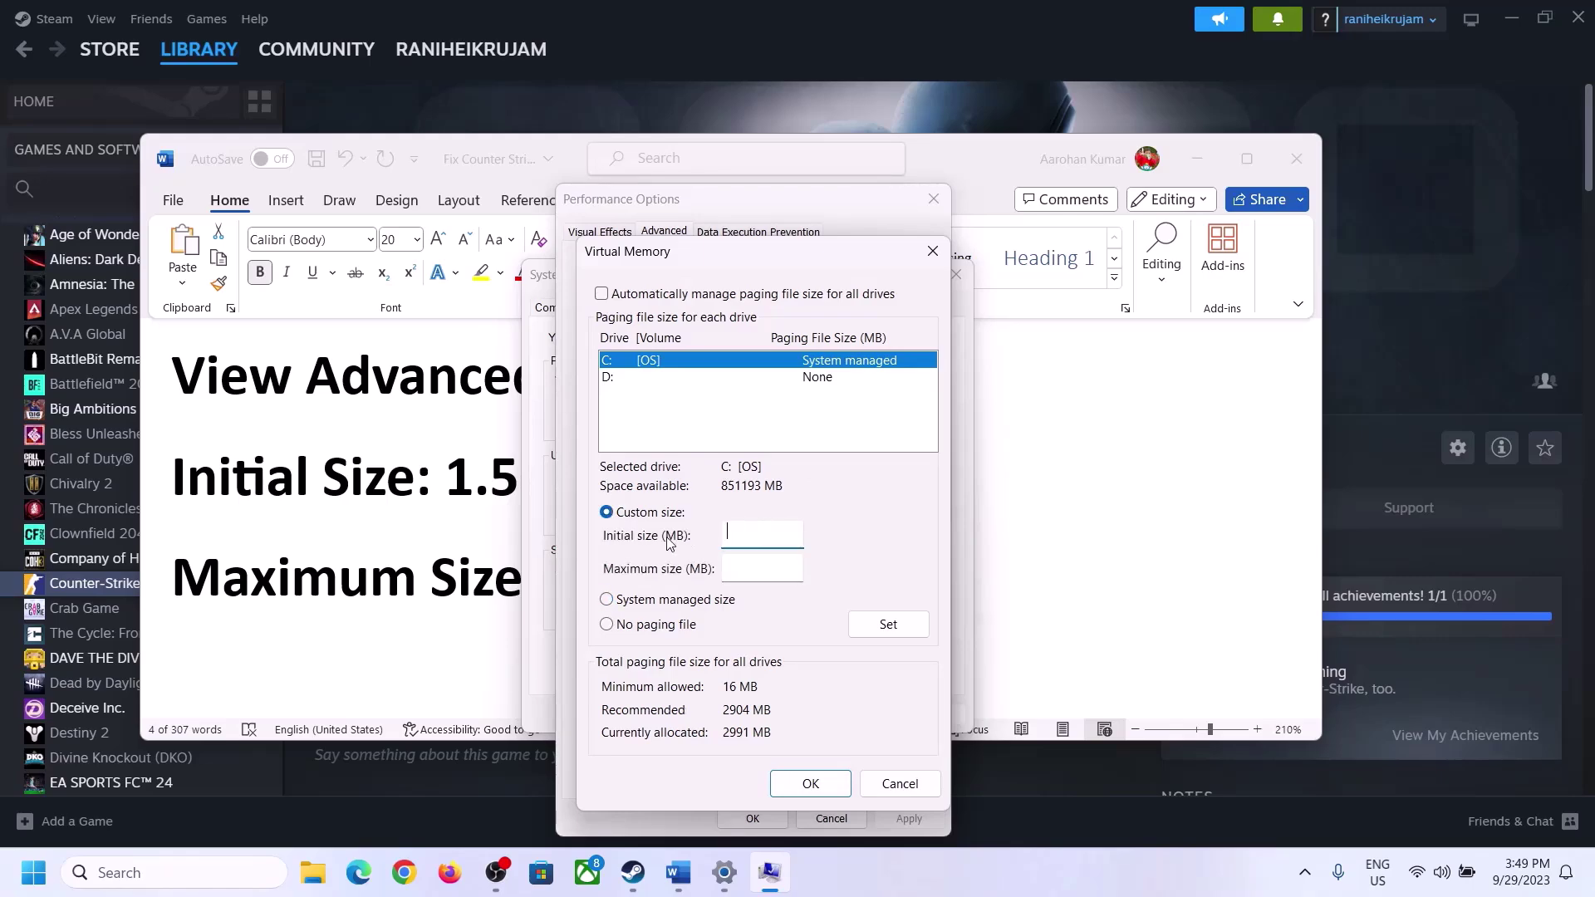
- Highlight the initial size formula "1.5 x Total Ram" in the Word document and switch to the Settings app
{"action": "left_click", "coordinate": [436, 494]}
{"action": "left_click_drag", "start_coordinate": [445, 481], "coordinate": [739, 496]}
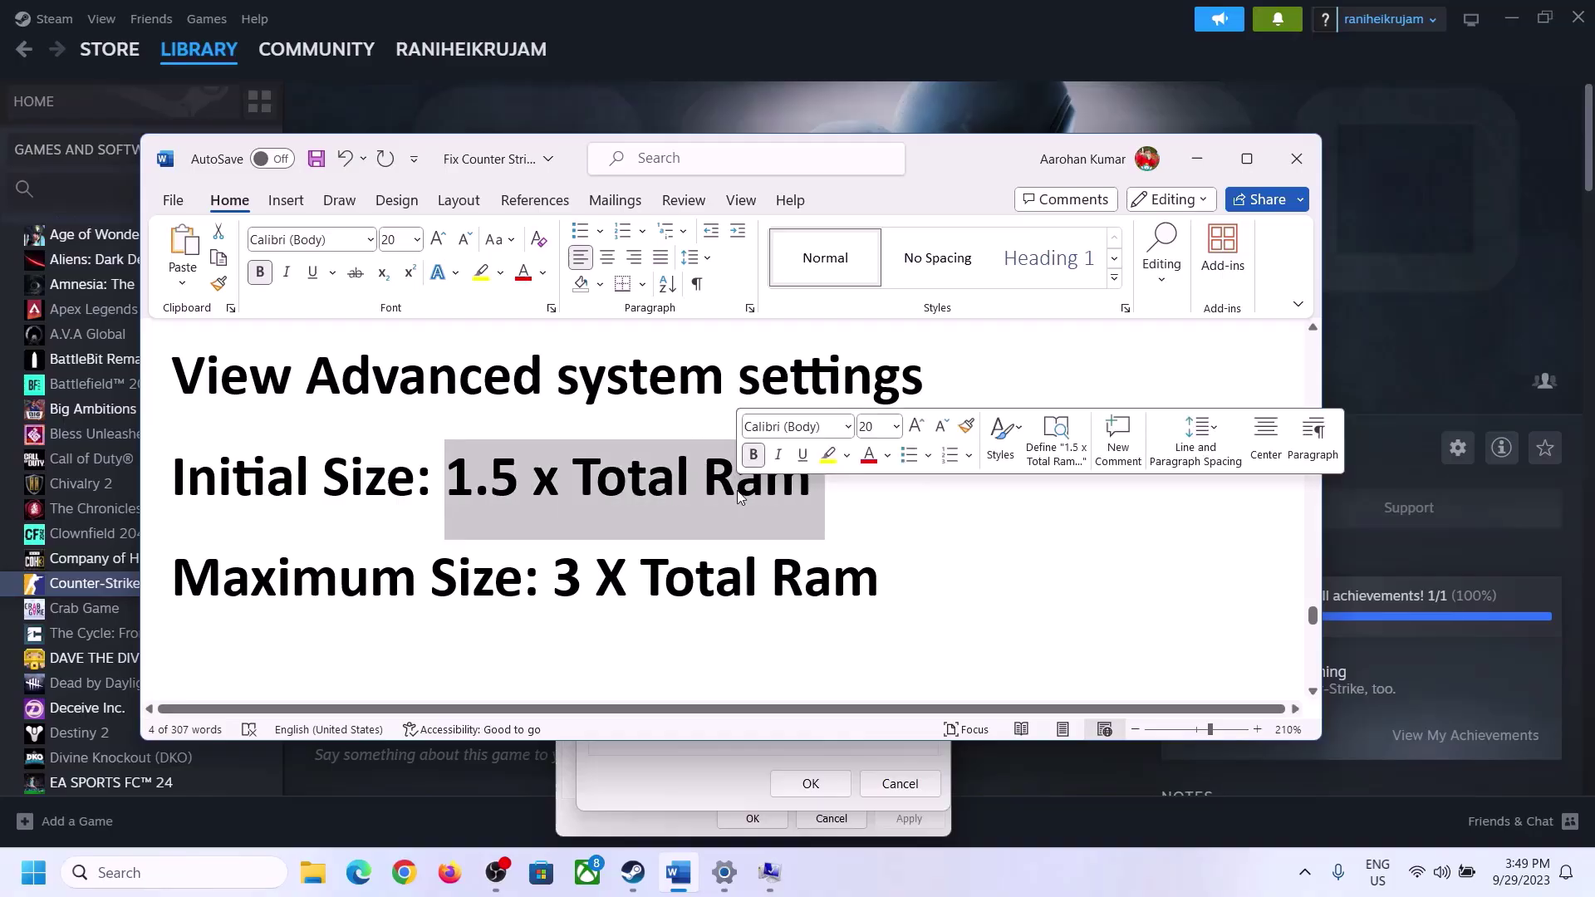
{"action": "left_click", "coordinate": [726, 876]}
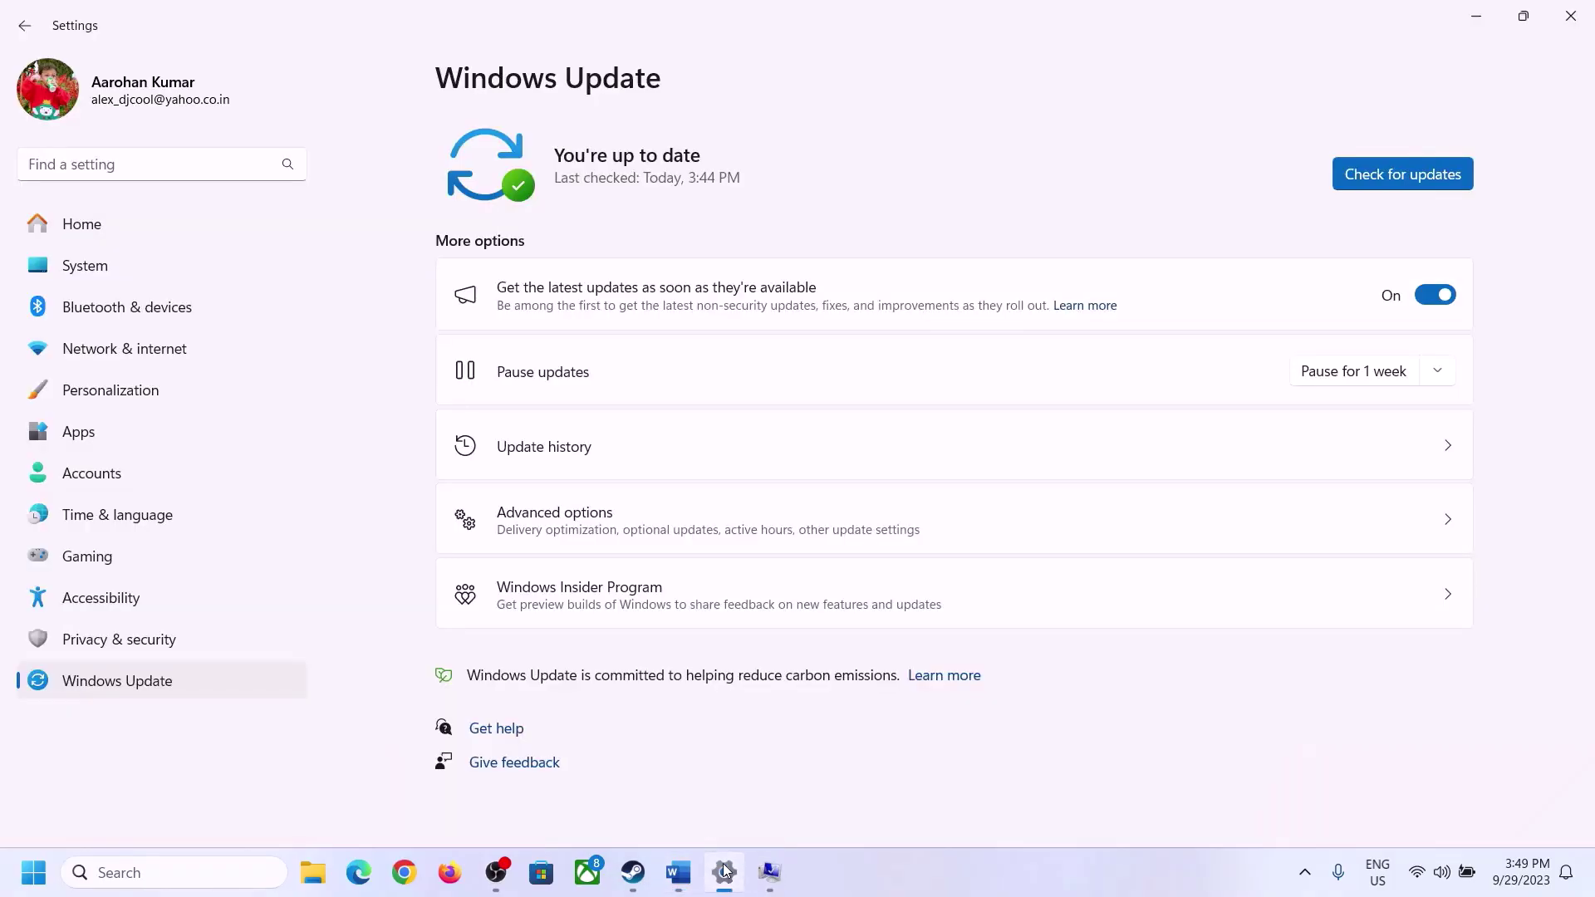